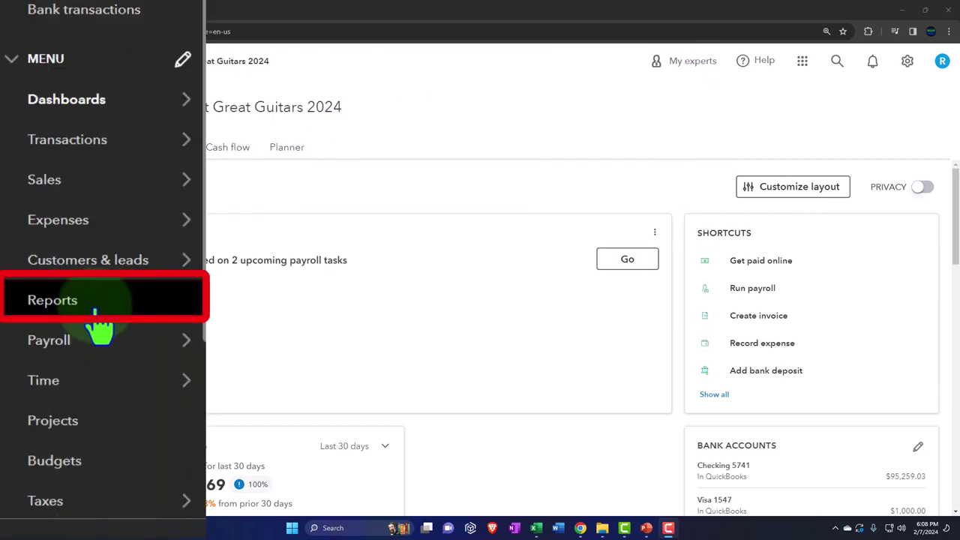
Step: From the standard reports list, open the Balance Sheet, Profit and Loss and Trial Balance reports in separate browser tabs
left_click(95, 310)
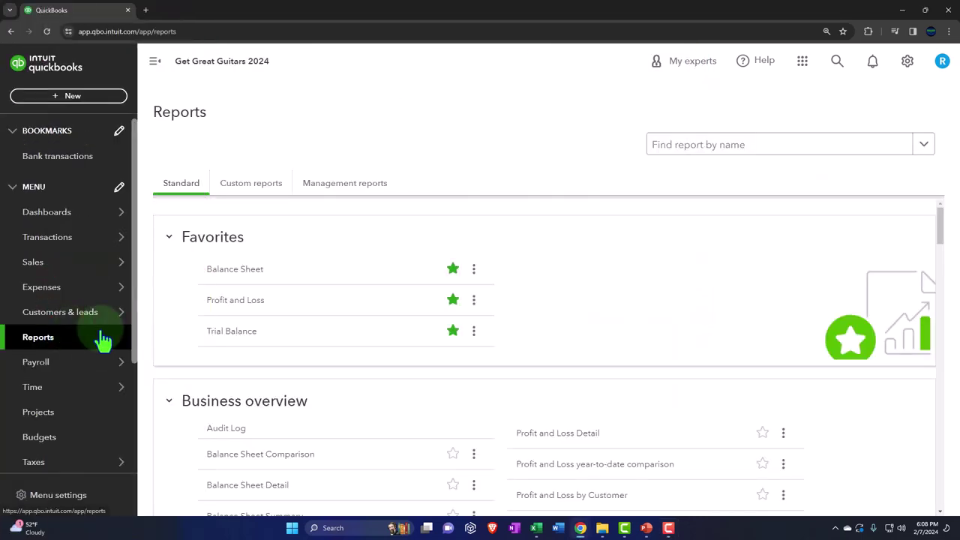
right_click(240, 270)
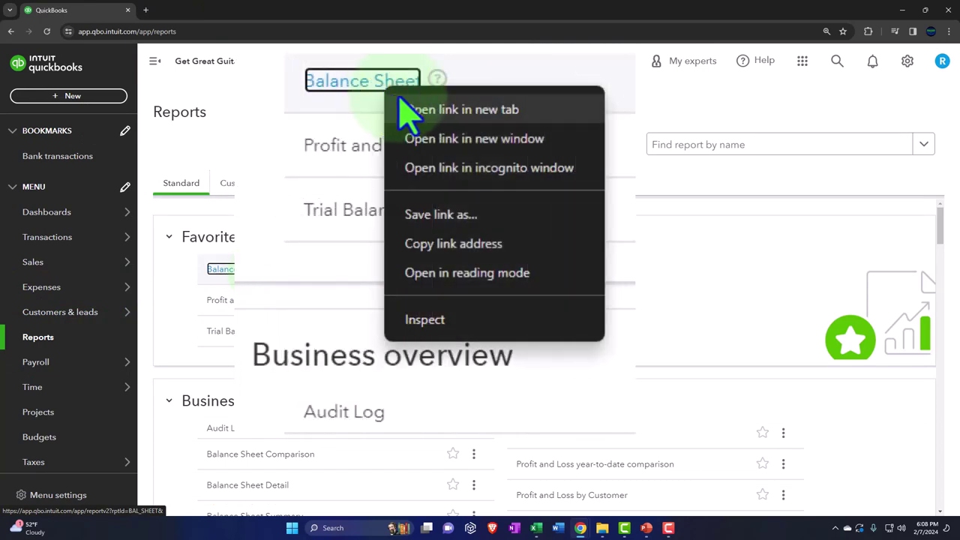
left_click(511, 109)
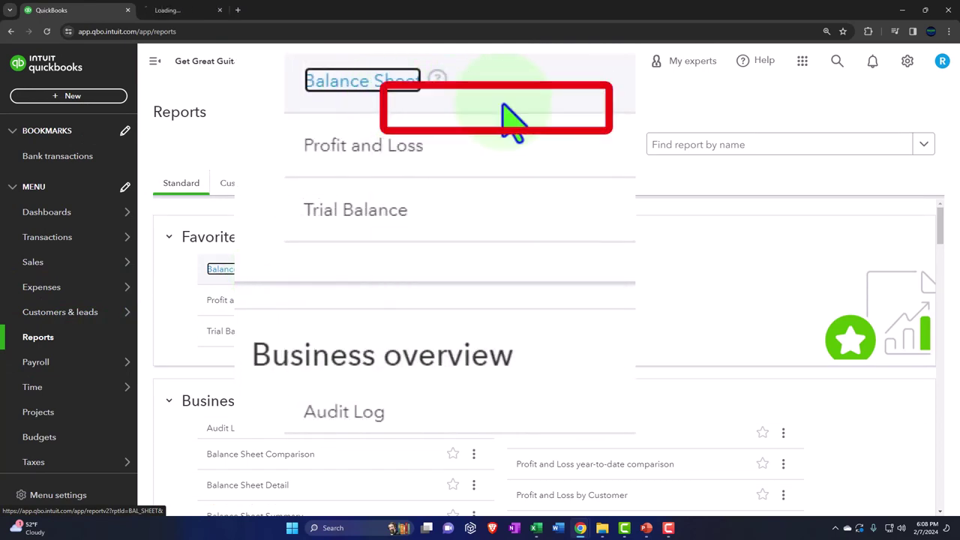
right_click(400, 146)
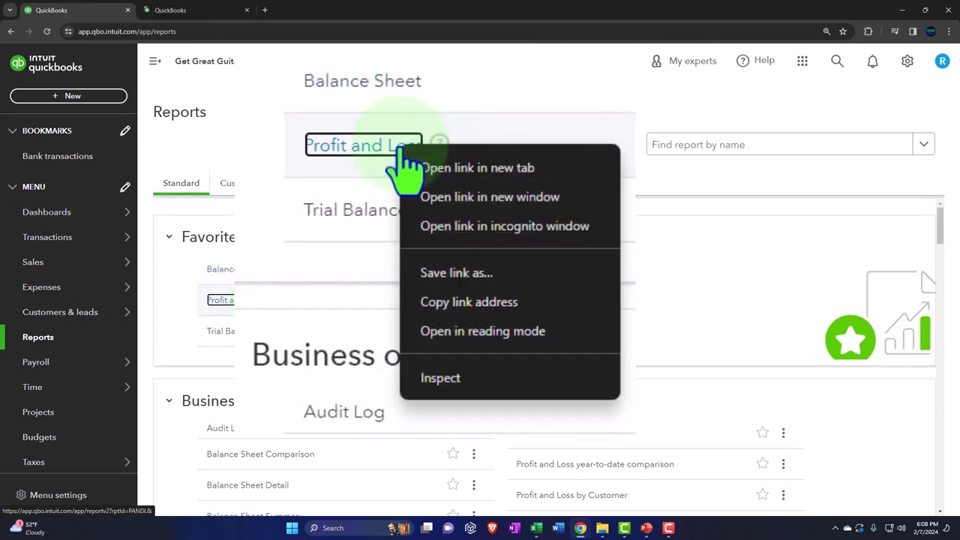
left_click(466, 169)
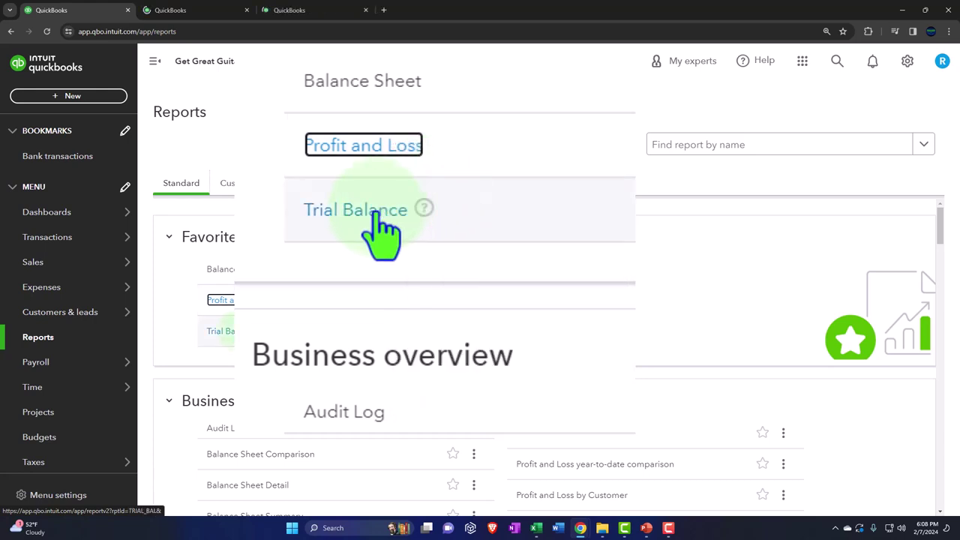
right_click(375, 215)
left_click(420, 232)
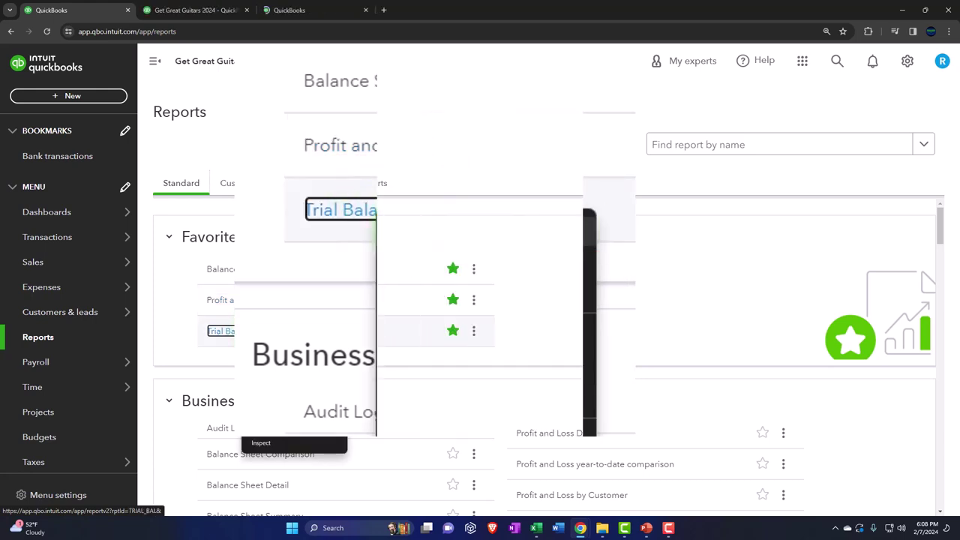
Step: Set the Balance Sheet report period to 01/01/2024 through 02/29/2024
left_click(216, 14)
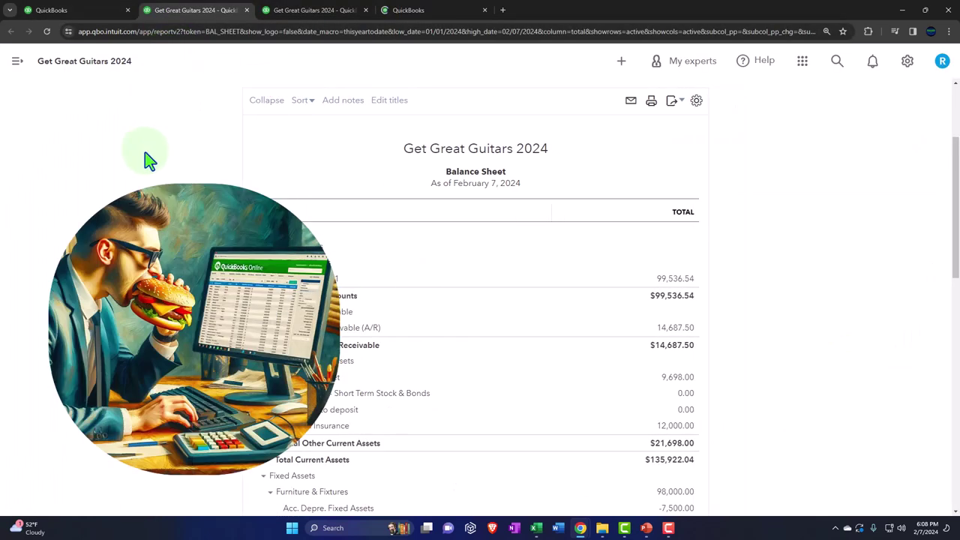
scroll(146, 160, "up", 2)
left_click(216, 161)
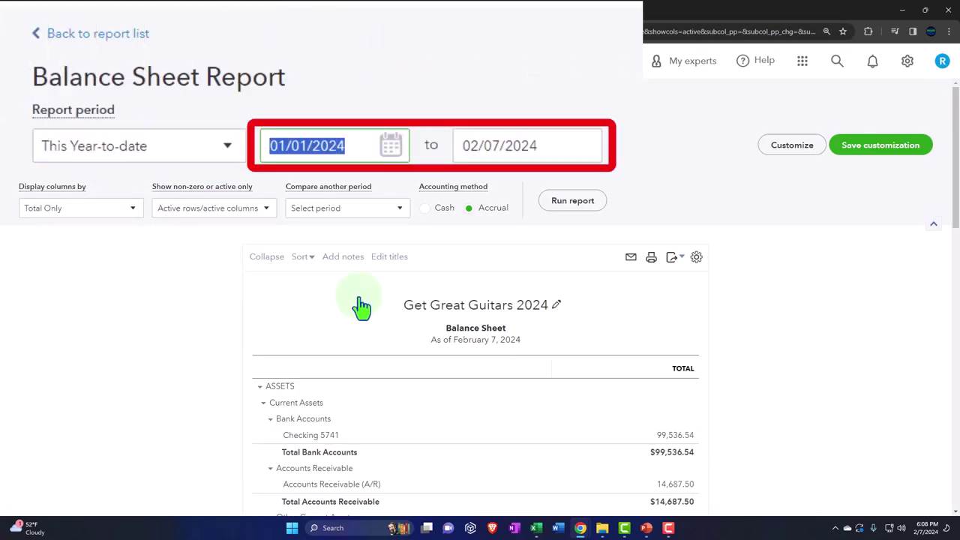
type("010124")
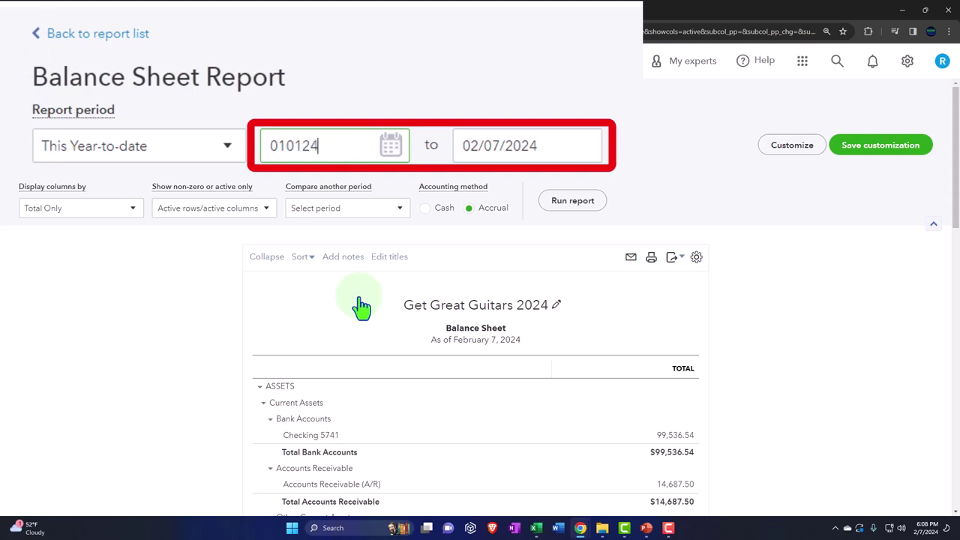
key("Tab")
type("022924")
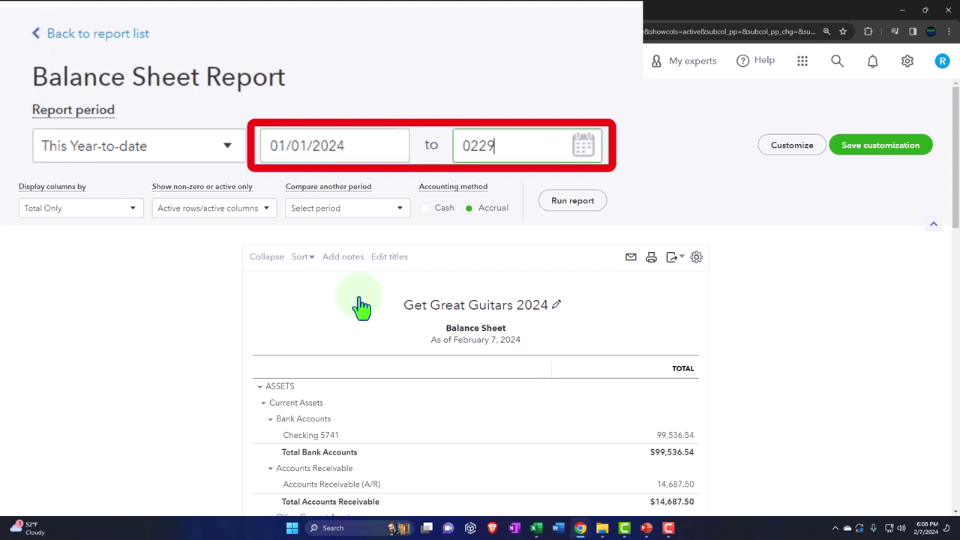
Step: Display the Balance Sheet columns by Months and run the report
left_click(133, 207)
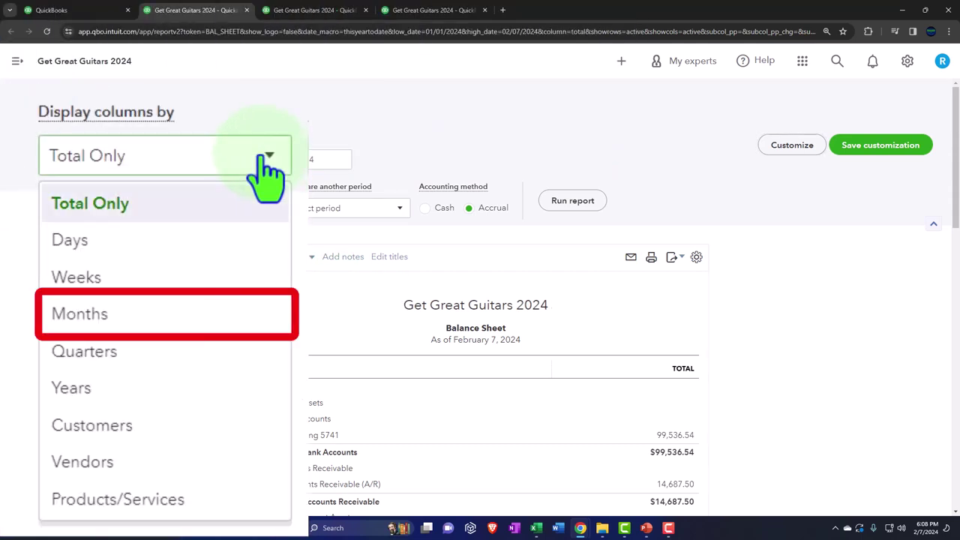
left_click(107, 294)
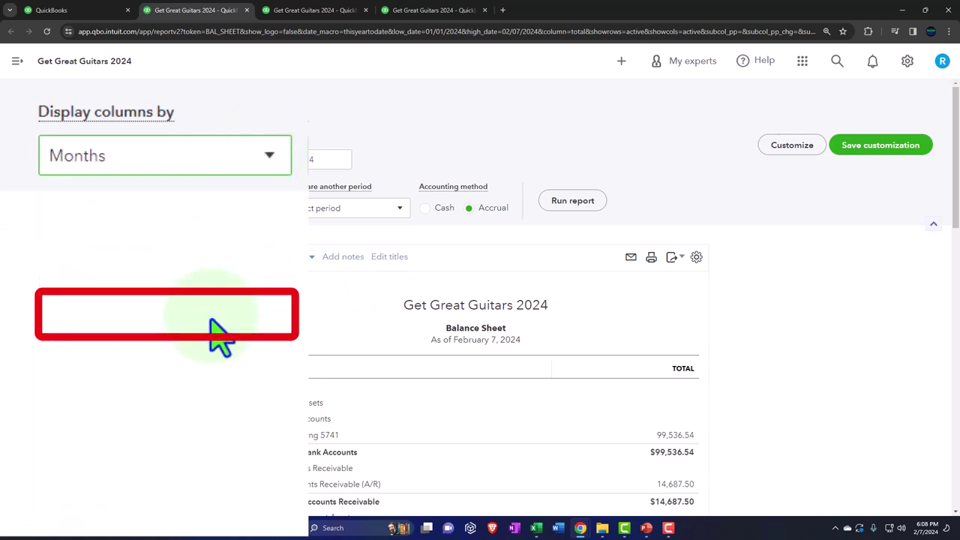
left_click(582, 206)
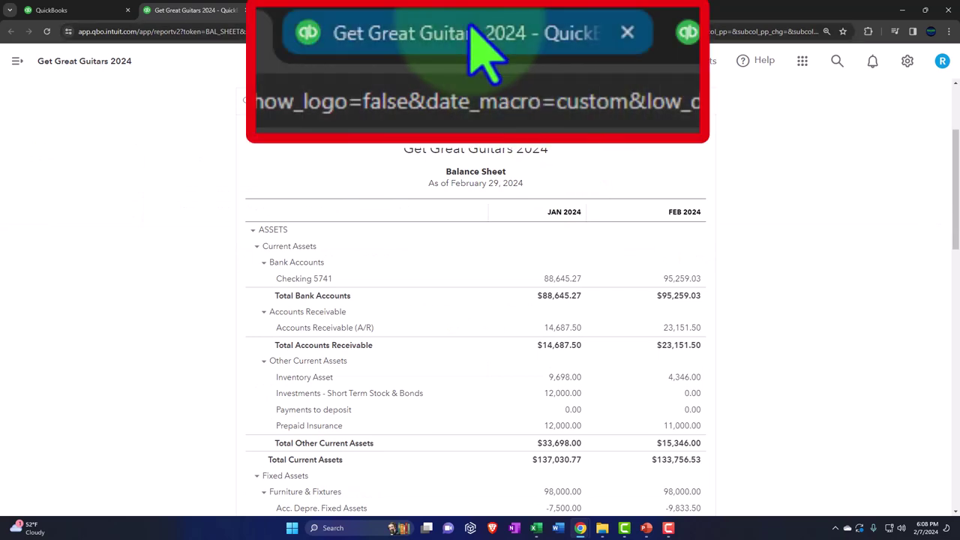
Step: In the Profit and Loss report, collapse the navigation sidebar and set the period to 01/01/2024 through 02/29/2024
left_click(315, 11)
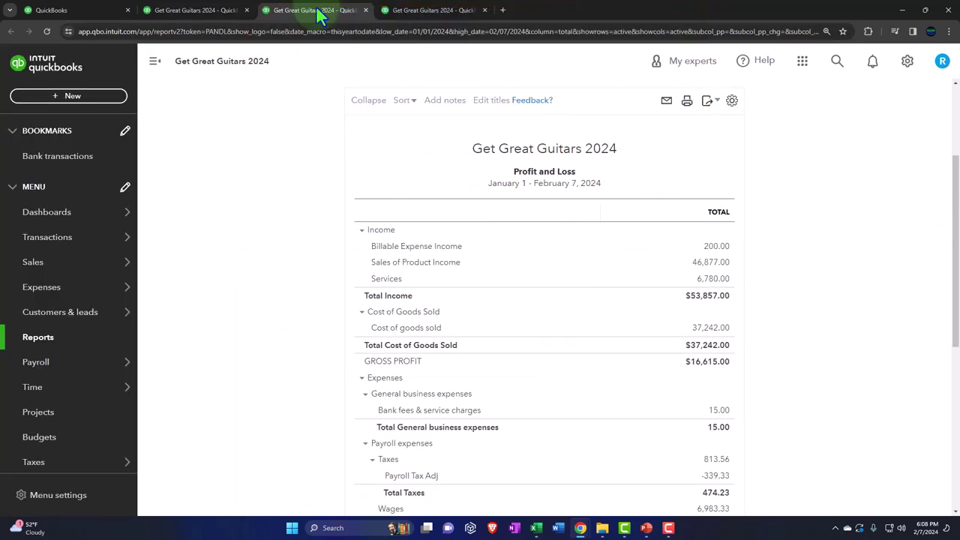
left_click(158, 61)
scroll(154, 173, "up", 3)
left_click(178, 160)
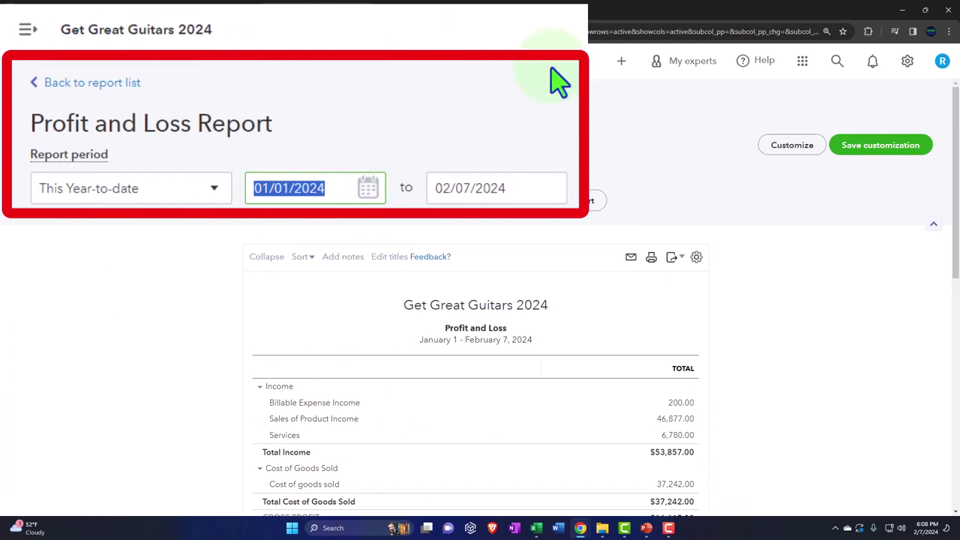
type("01")
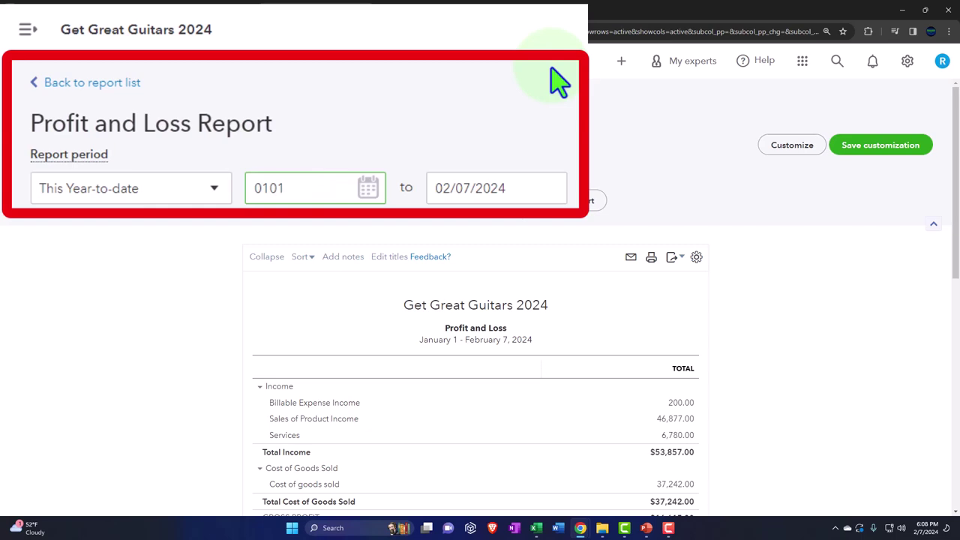
type("/01/2024")
key("Tab")
type("022924")
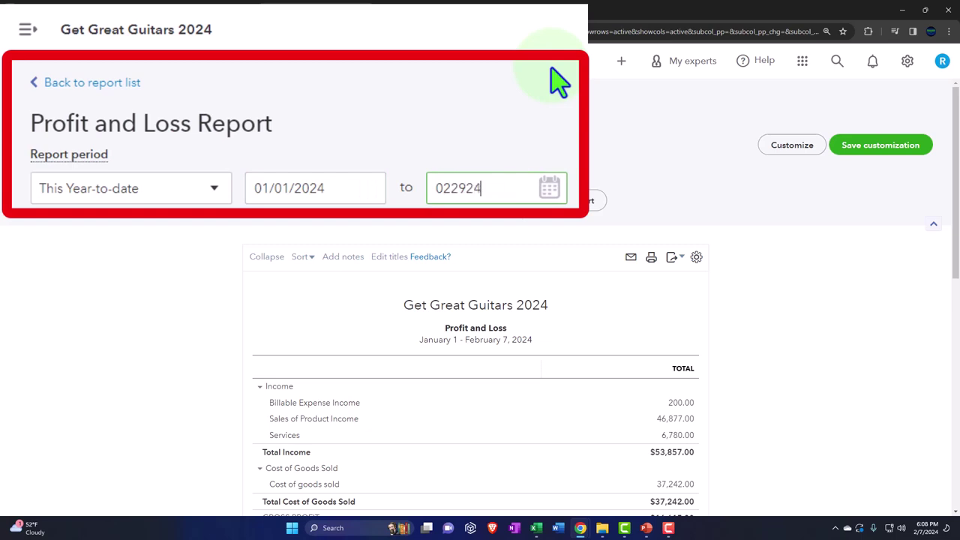
key("Tab")
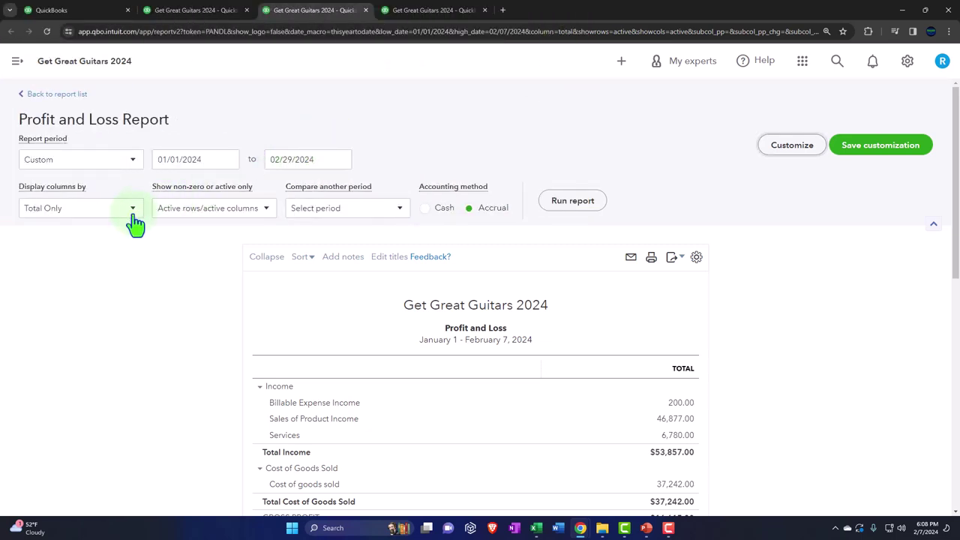
Step: Display the Profit and Loss columns by Months and run the report
left_click(130, 211)
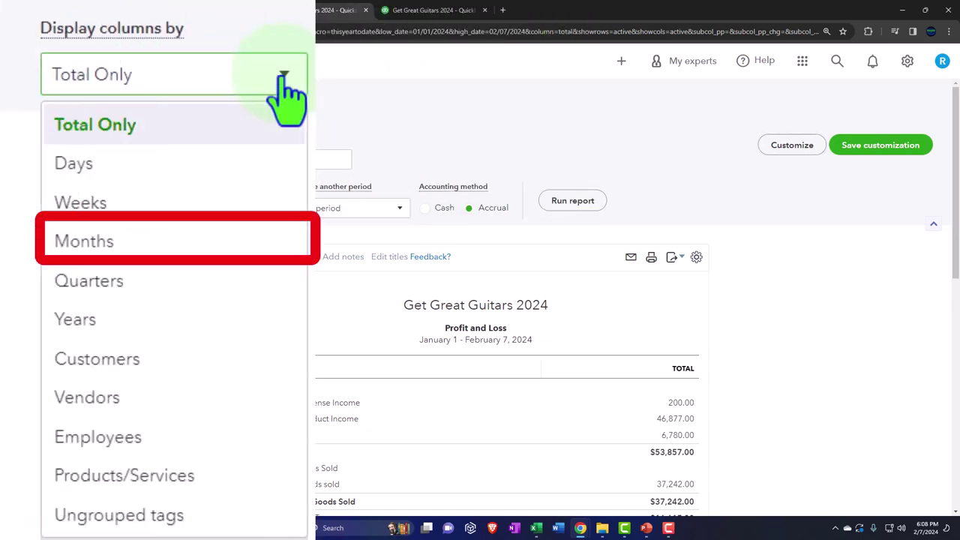
left_click(187, 251)
left_click(559, 206)
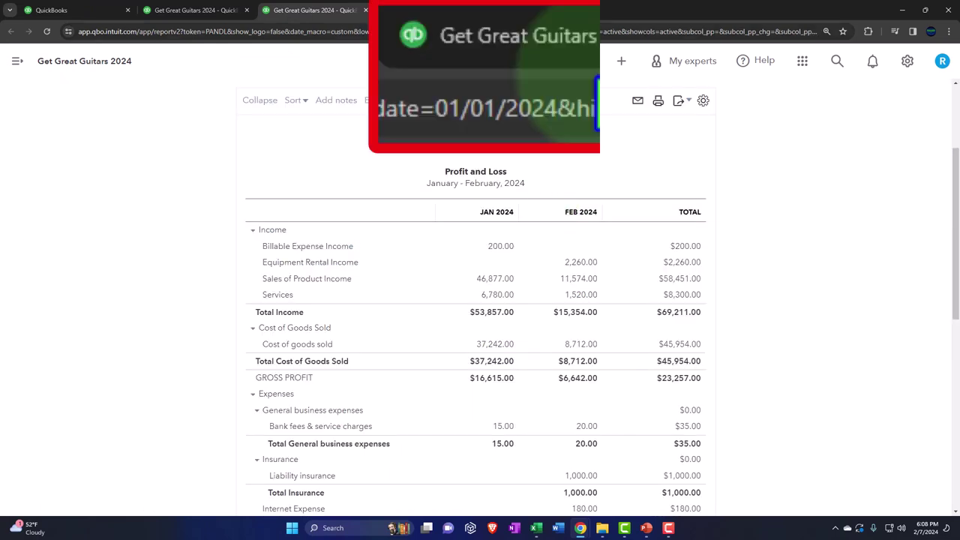
Step: In the Trial Balance report, collapse the navigation sidebar and set the period to 01/01/2024 through 02/29/2024
left_click(433, 11)
left_click(154, 61)
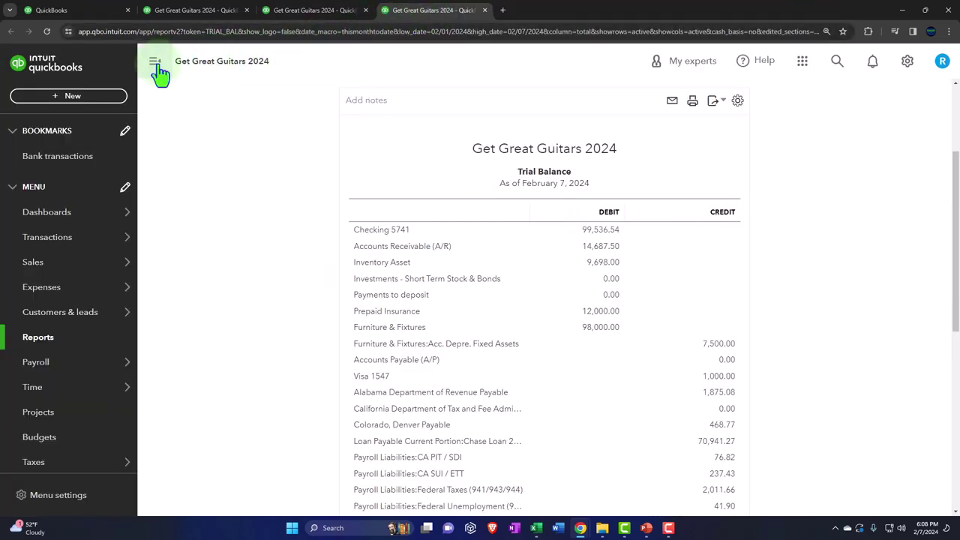
scroll(142, 193, "up", 2)
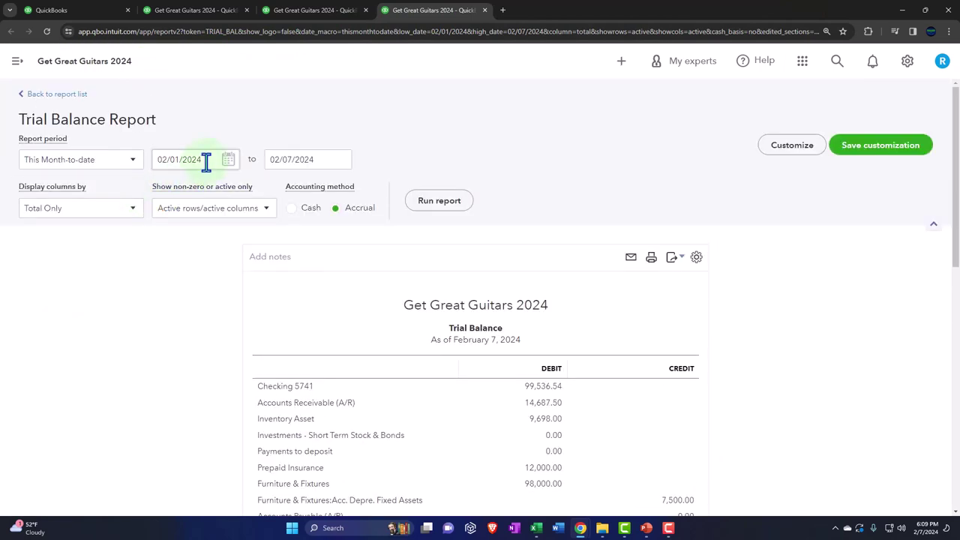
left_click(205, 161)
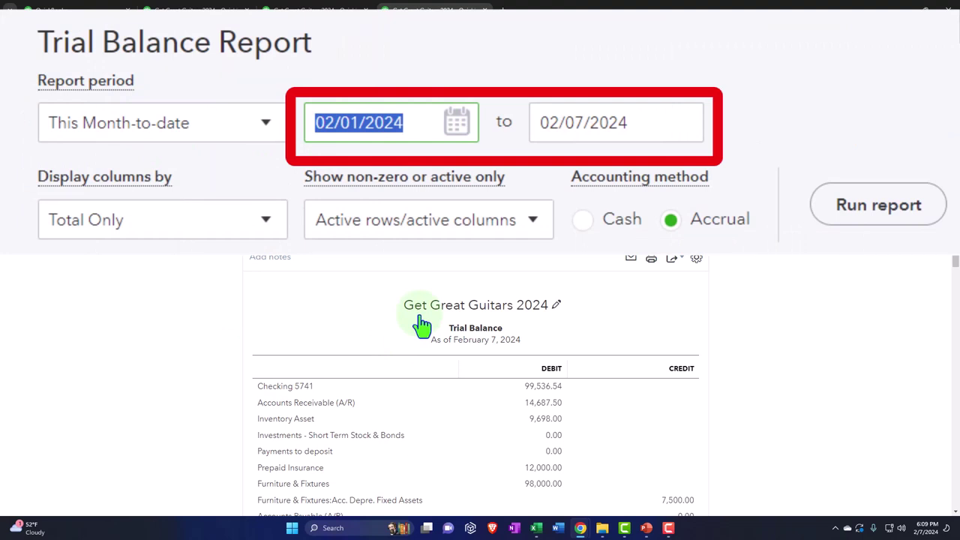
type("01/01")
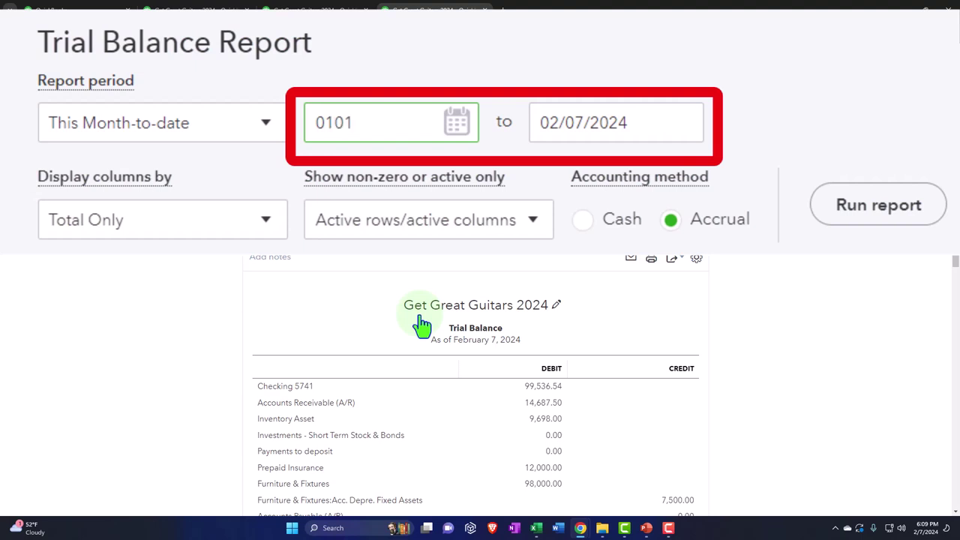
type("/2024")
key("Tab")
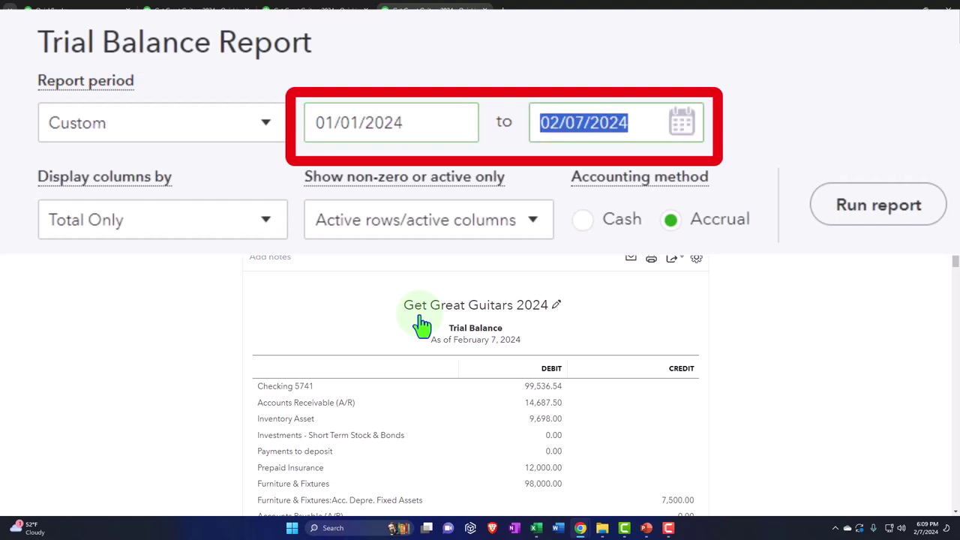
type("022924")
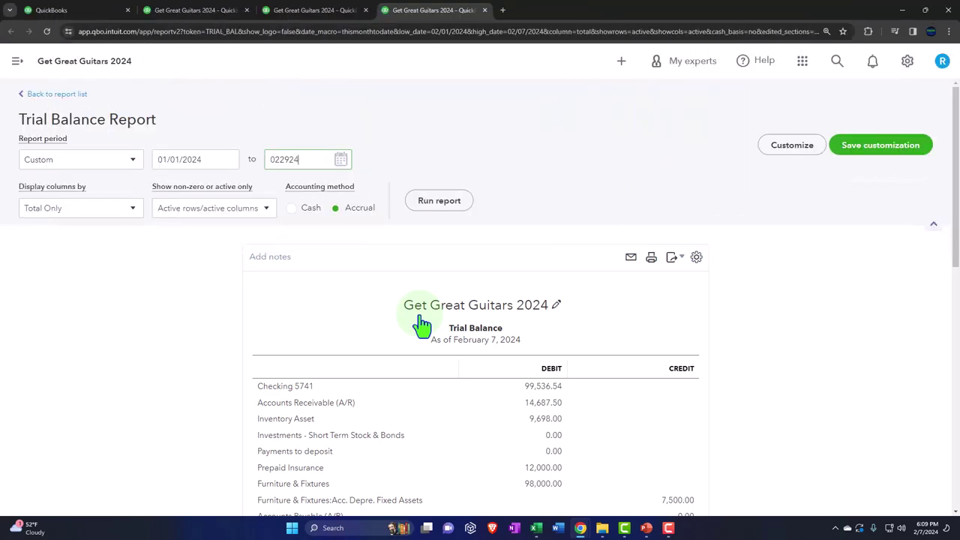
left_click(423, 324)
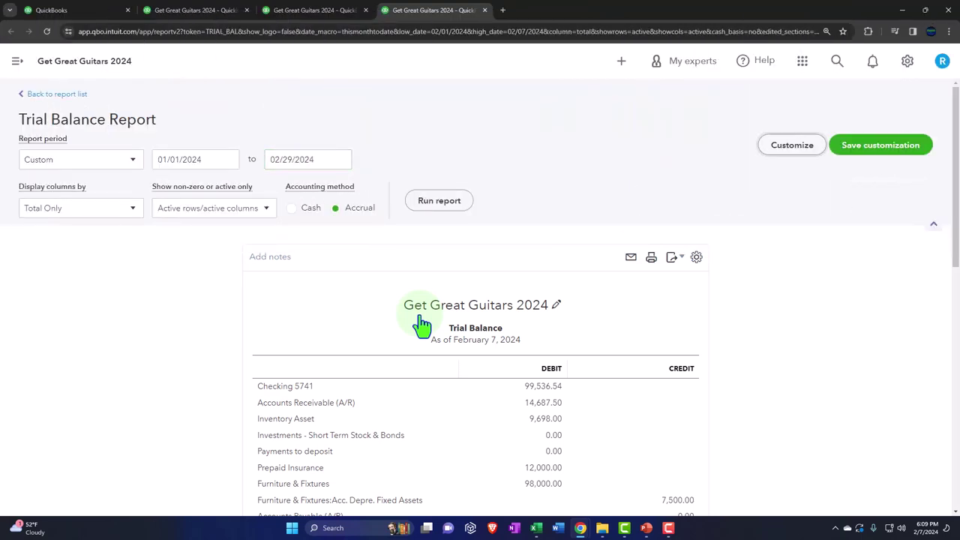
Step: Display the Trial Balance columns by Months and run the report
left_click(123, 212)
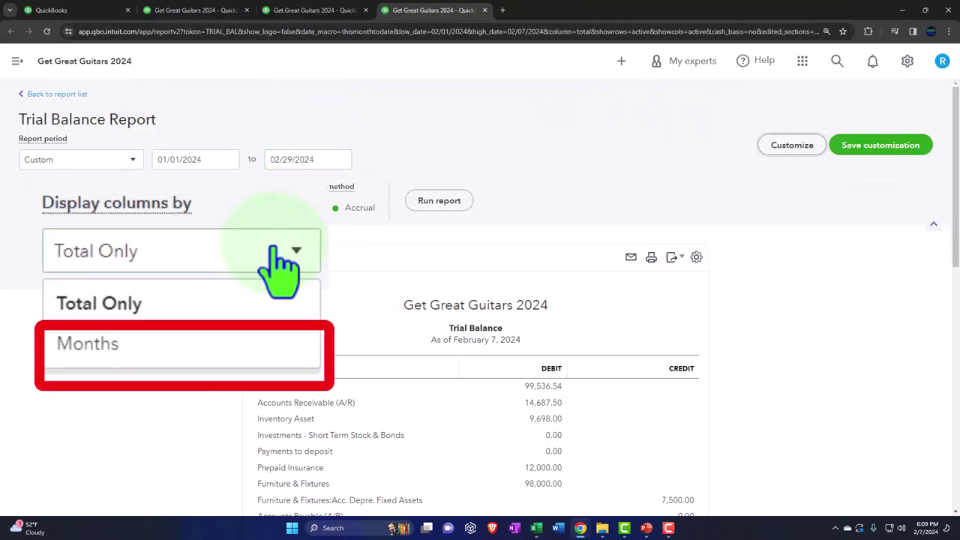
left_click(232, 344)
left_click(428, 210)
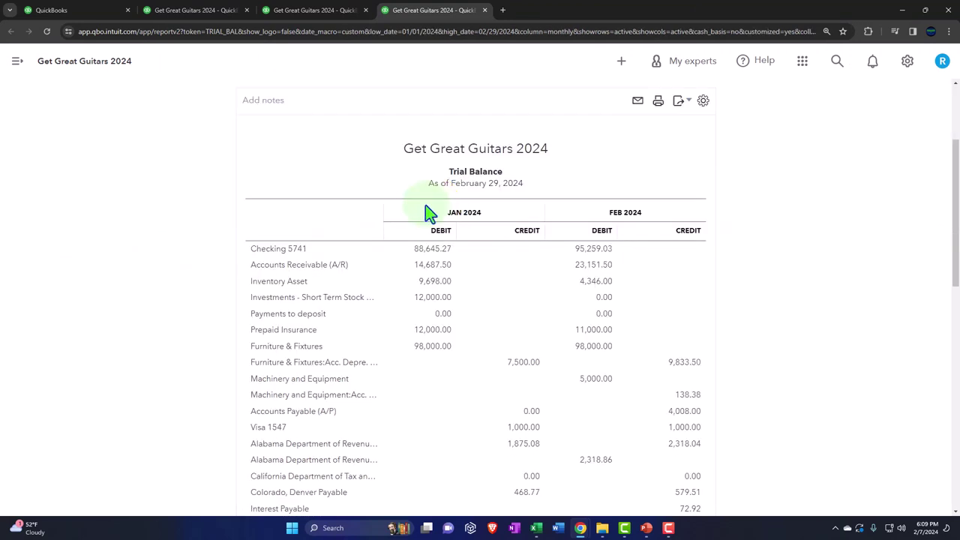
Step: Review the monthly Profit and Loss, and examine the Balance Sheet's assets, liabilities and equity for January and February 2024
left_click(328, 10)
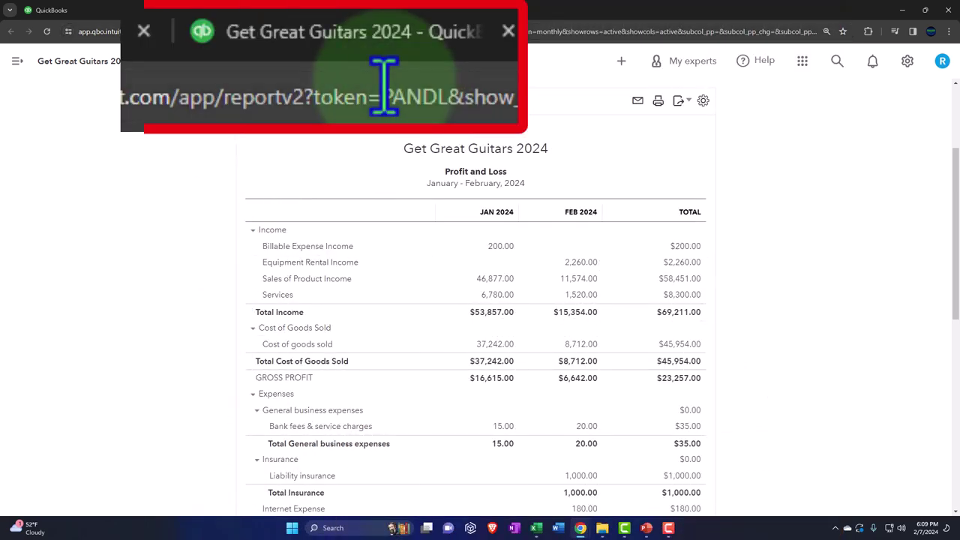
left_click(206, 14)
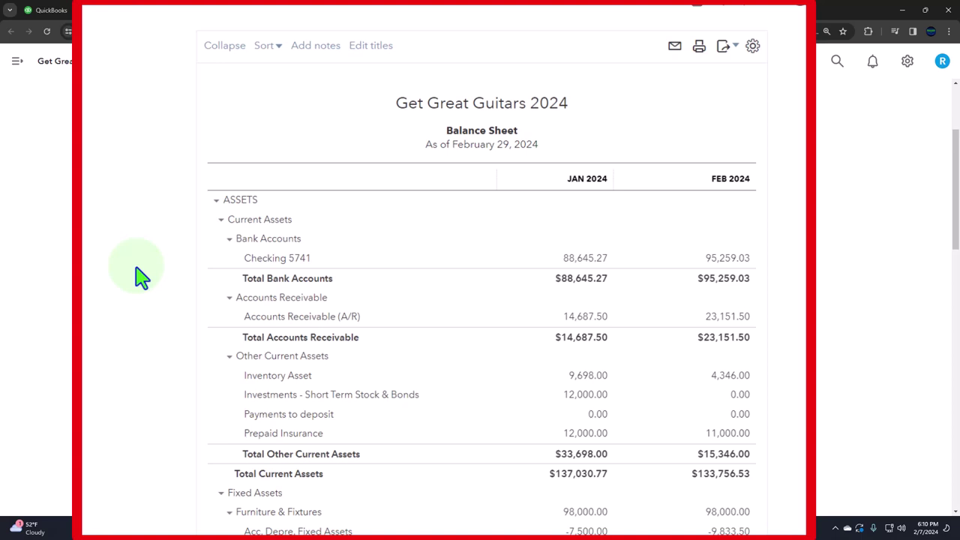
scroll(141, 278, "down", 8)
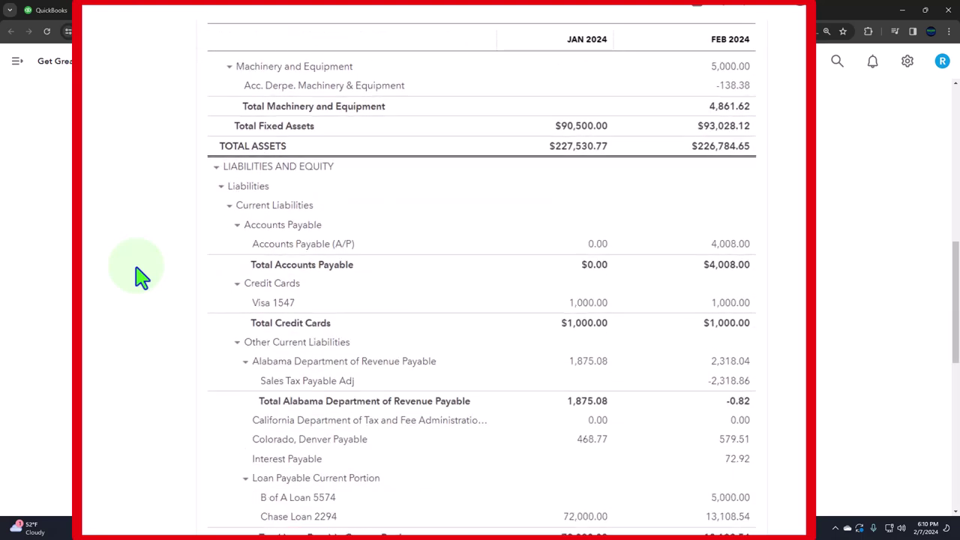
scroll(141, 278, "down", 7)
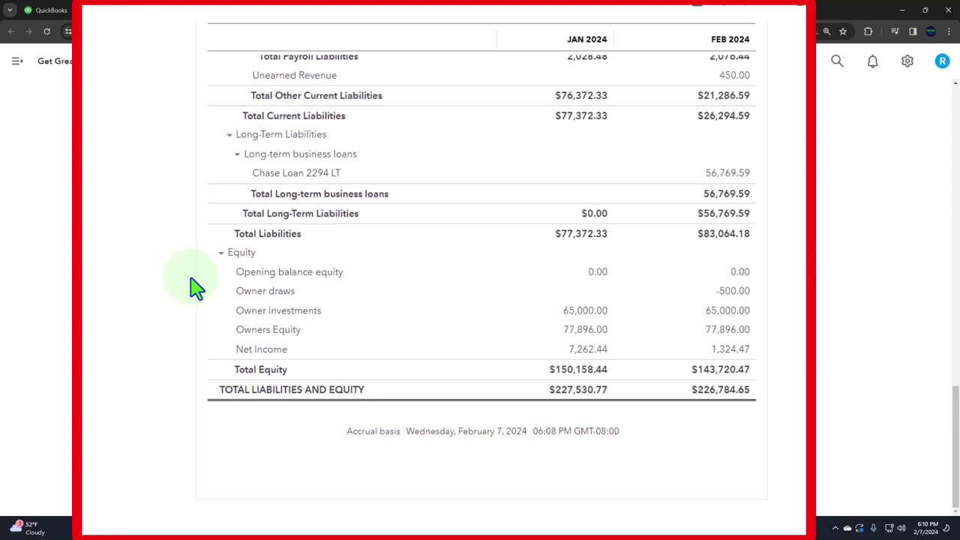
scroll(195, 288, "up", 10)
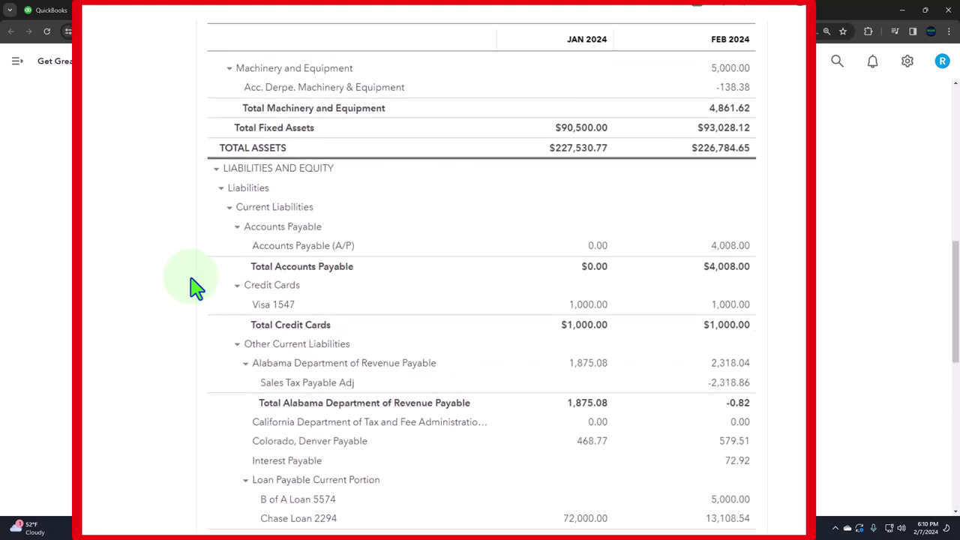
scroll(195, 288, "up", 10)
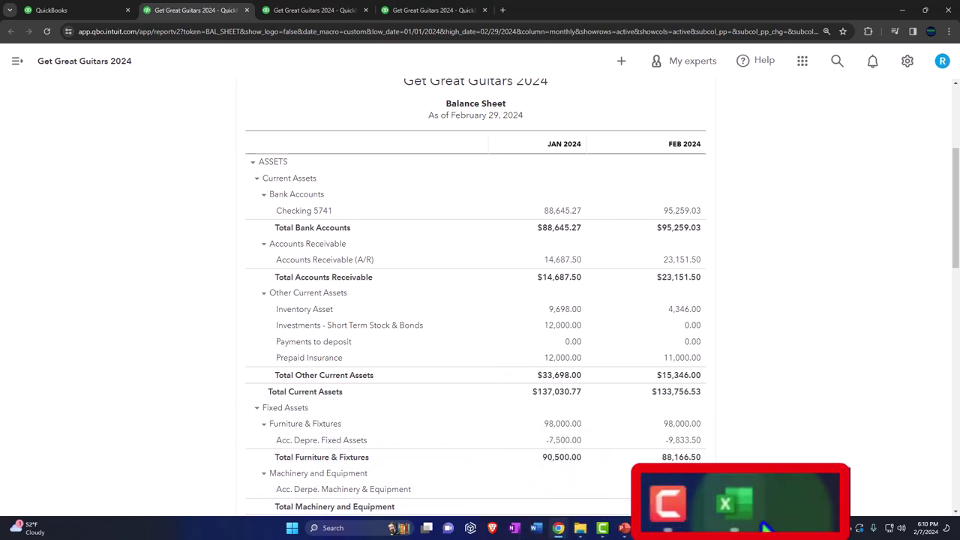
Step: Check the monthly Trial Balance, switch to the Budget workbook in Excel, and review the BS 1 balances and the P&L WS sheet
left_click(436, 11)
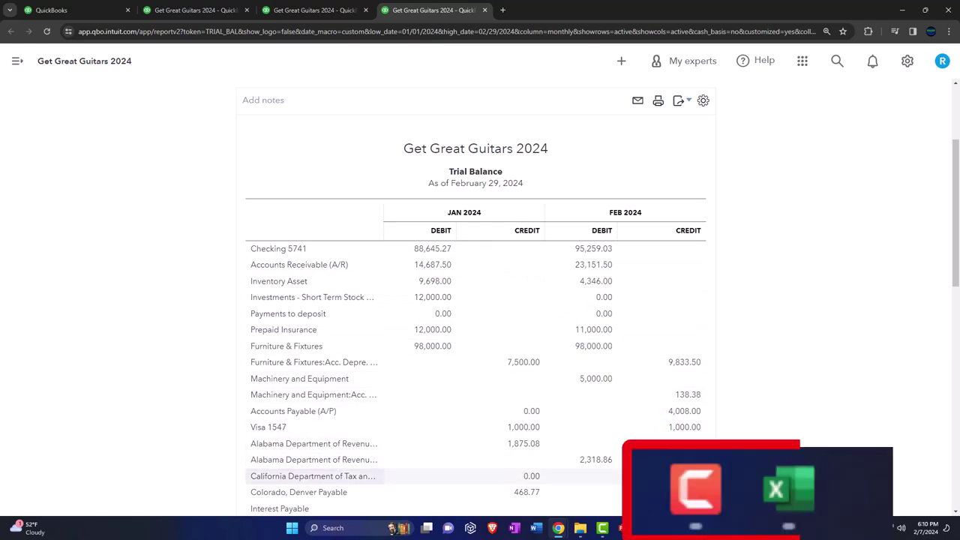
left_click(668, 528)
left_click(375, 307)
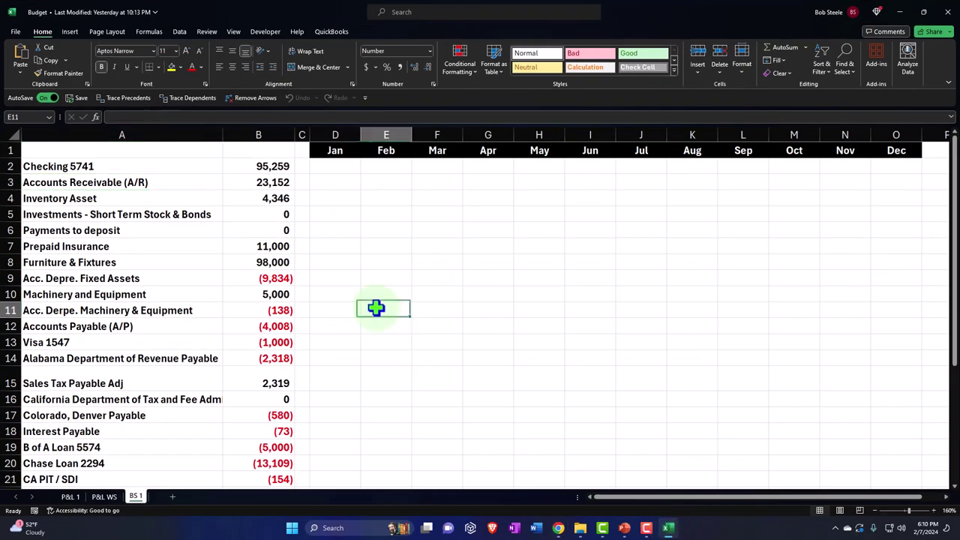
scroll(266, 240, "down", 2)
scroll(265, 246, "down", 4)
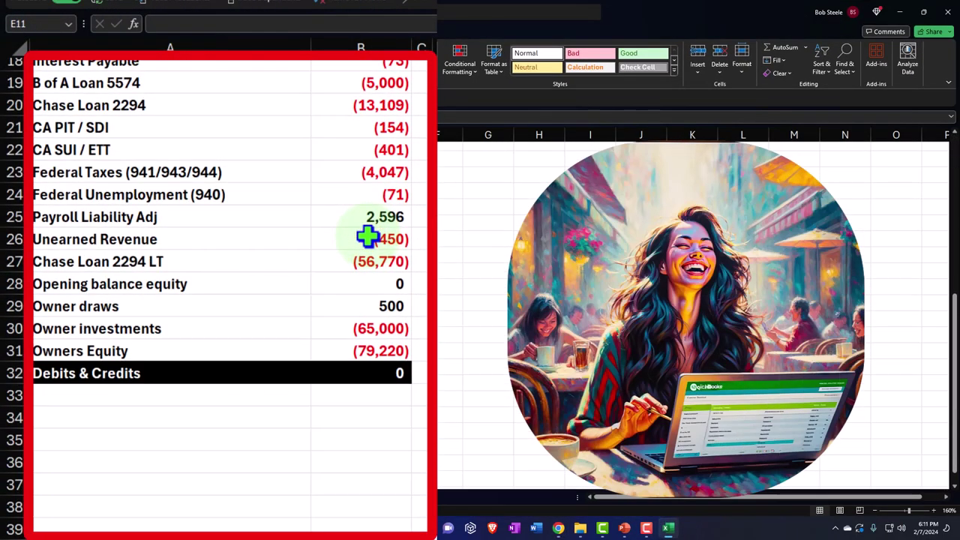
scroll(366, 239, "up", 6)
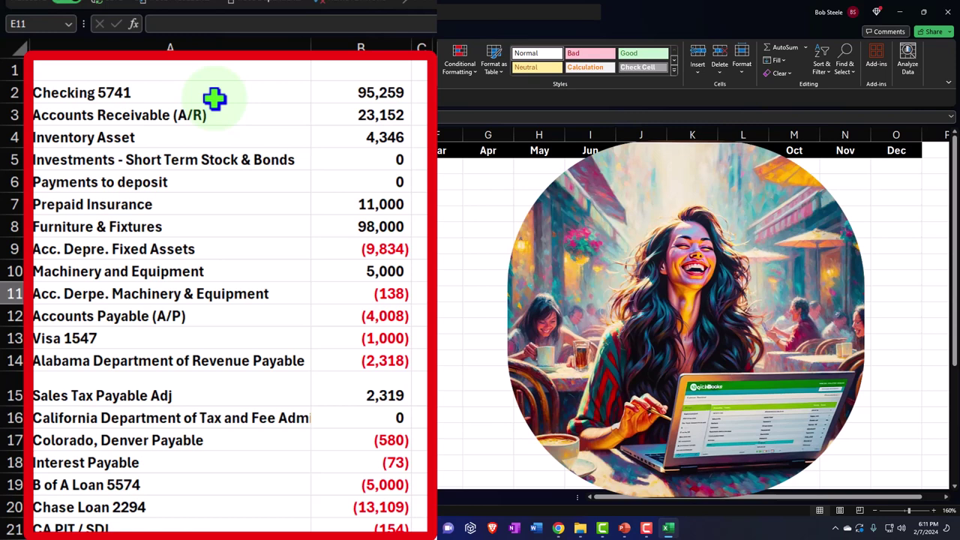
left_click(386, 96)
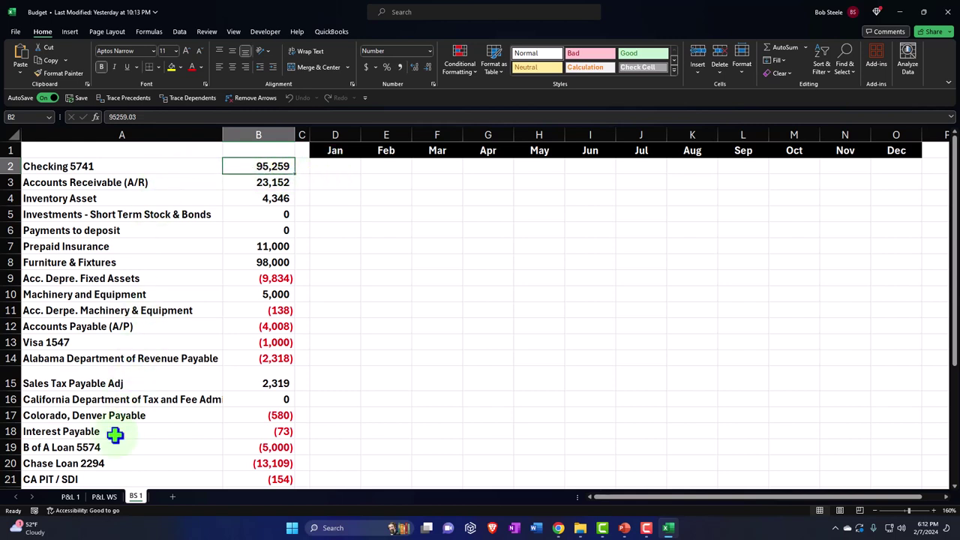
left_click(105, 497)
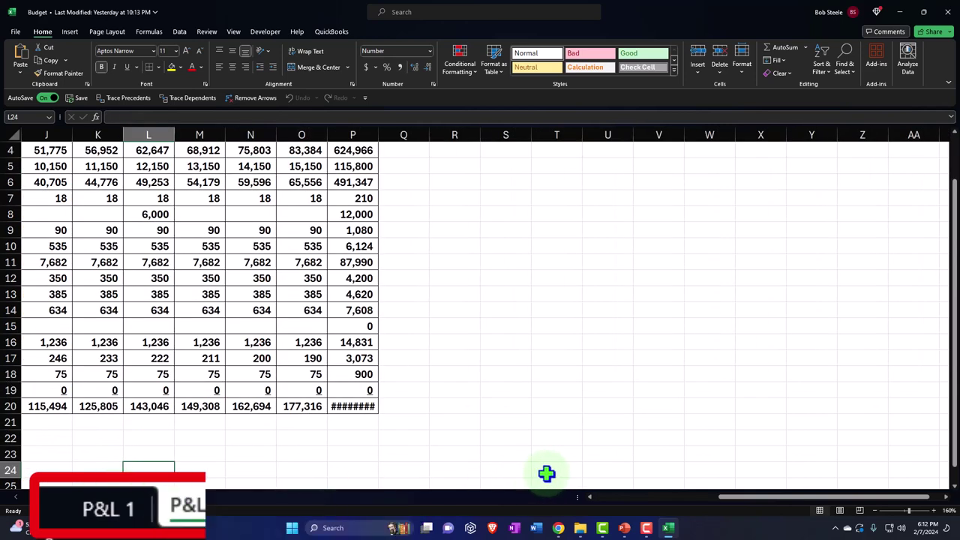
left_click_drag(728, 496, 514, 446)
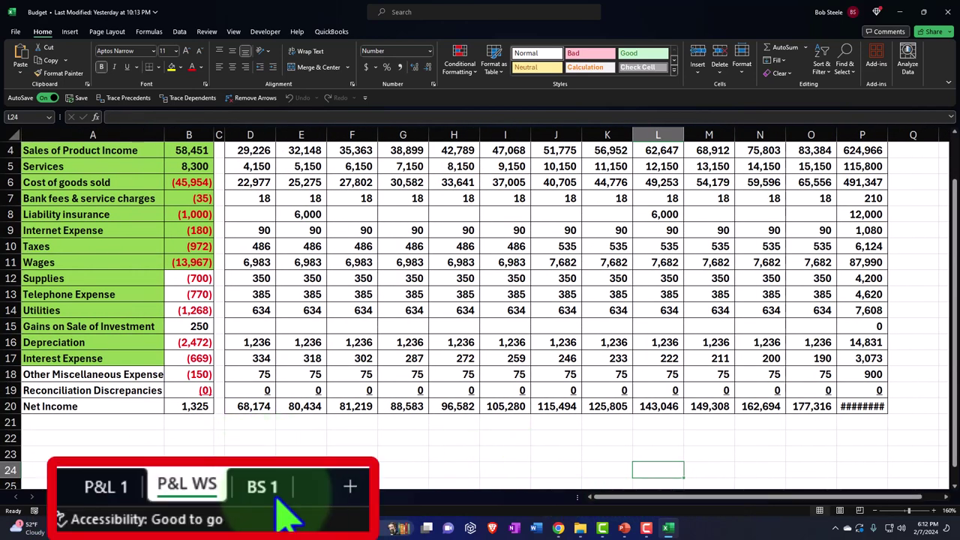
Step: On the BS 1 sheet, insert two blank rows above the checking account, formatted the same as the rows below
left_click(137, 497)
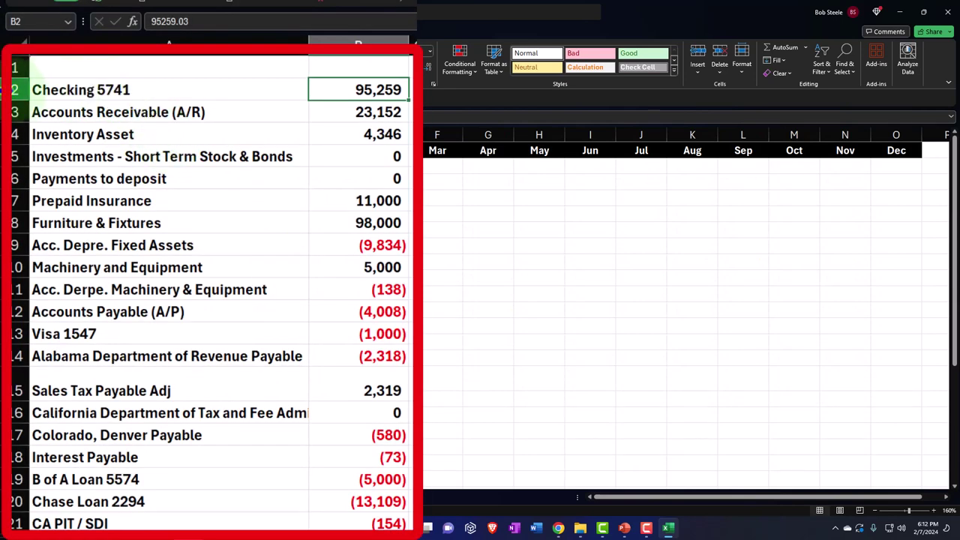
left_click_drag(15, 90, 17, 105)
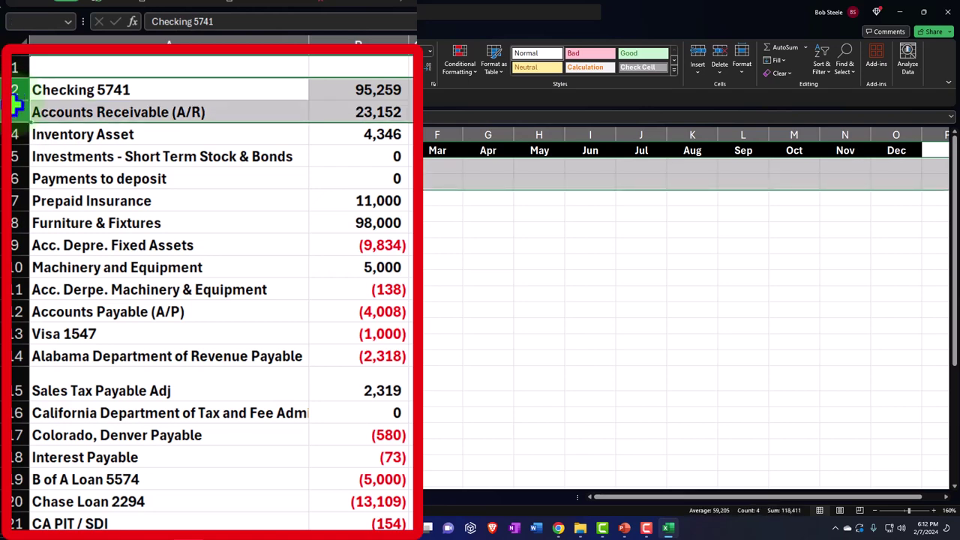
right_click(77, 111)
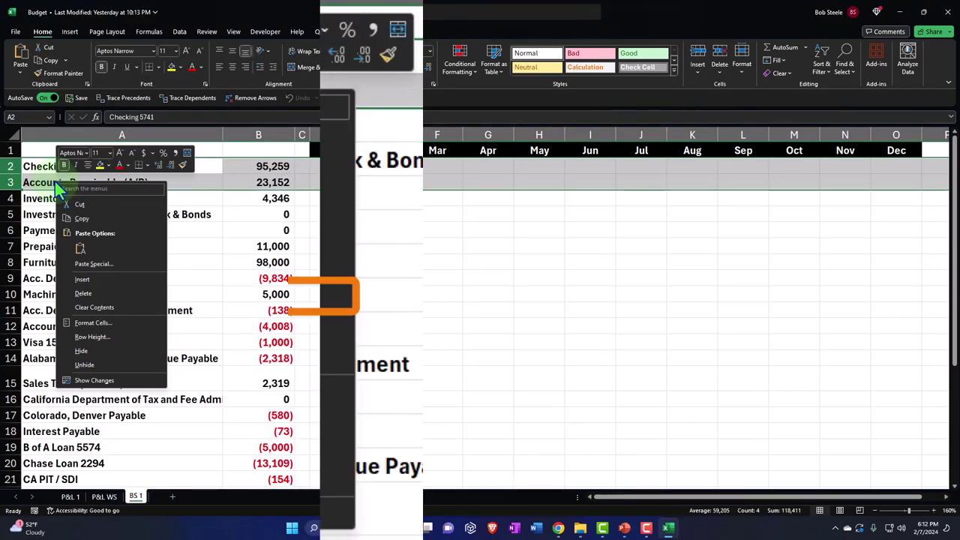
left_click(174, 299)
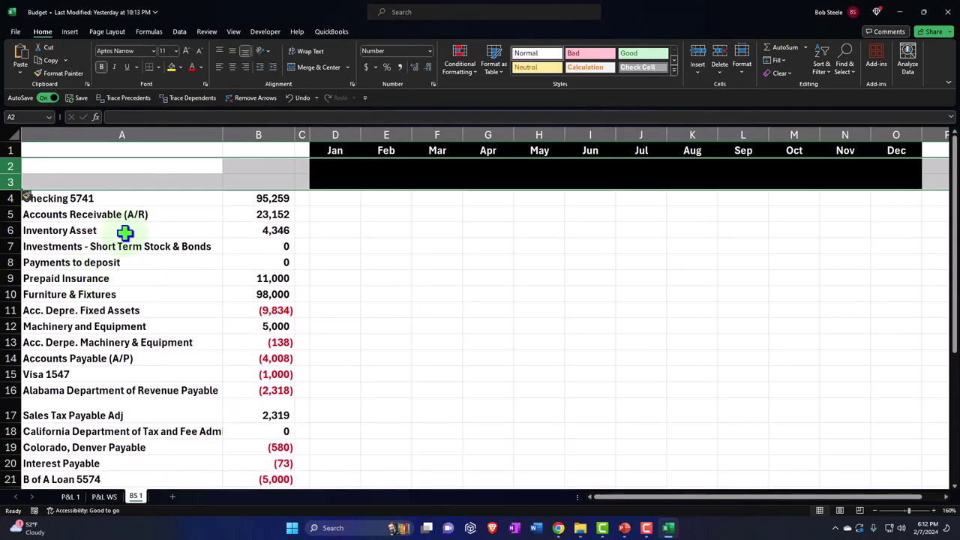
left_click(34, 195)
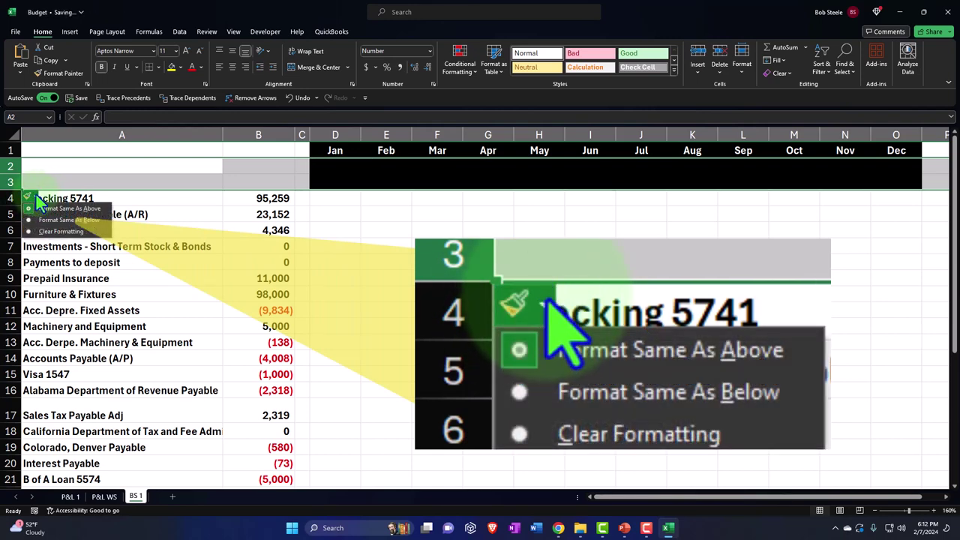
left_click(61, 231)
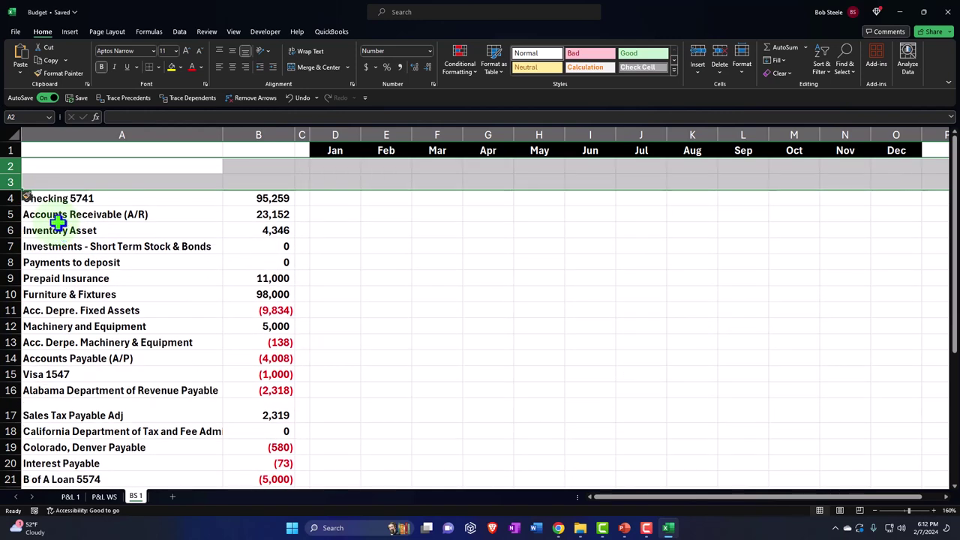
Step: Label cell A2 of the BS 1 sheet "Revenue"
left_click(255, 199)
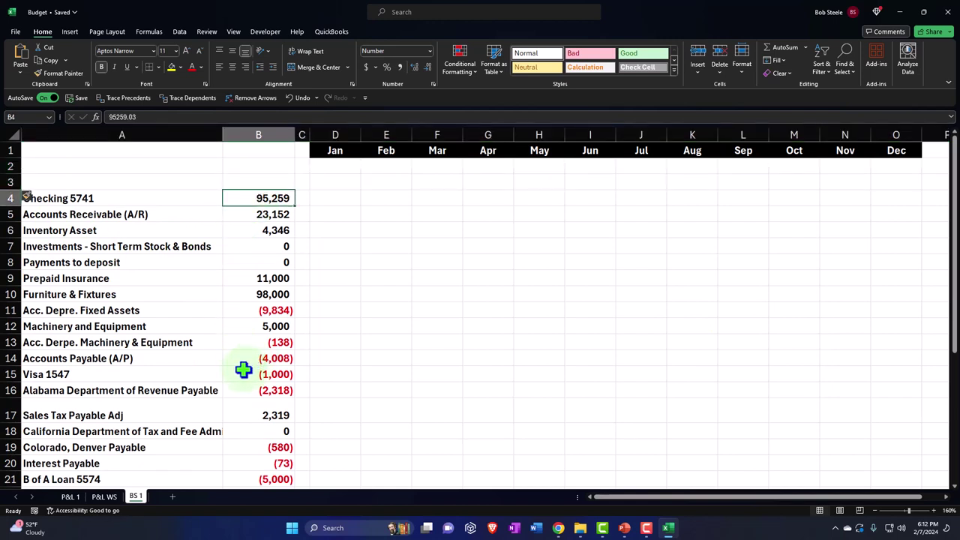
left_click(60, 167)
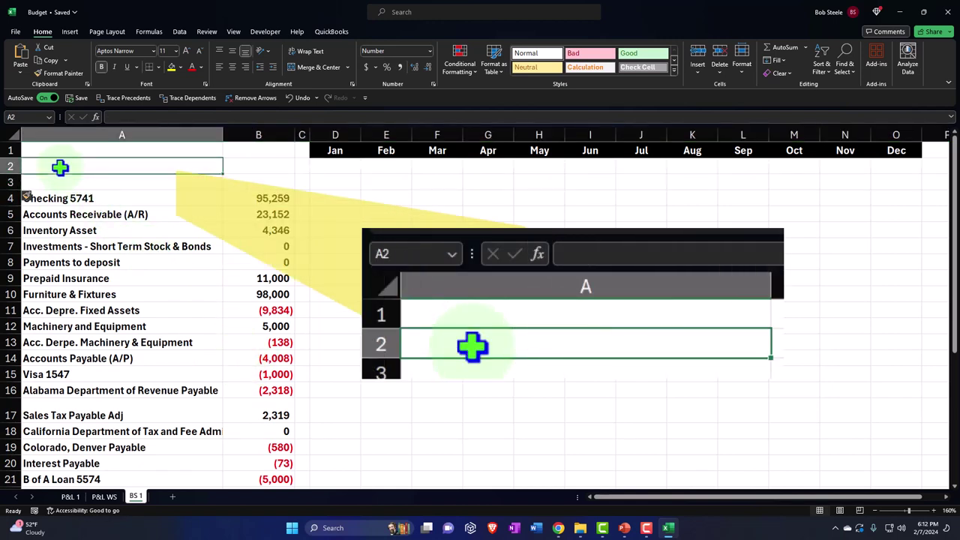
type("Revenue")
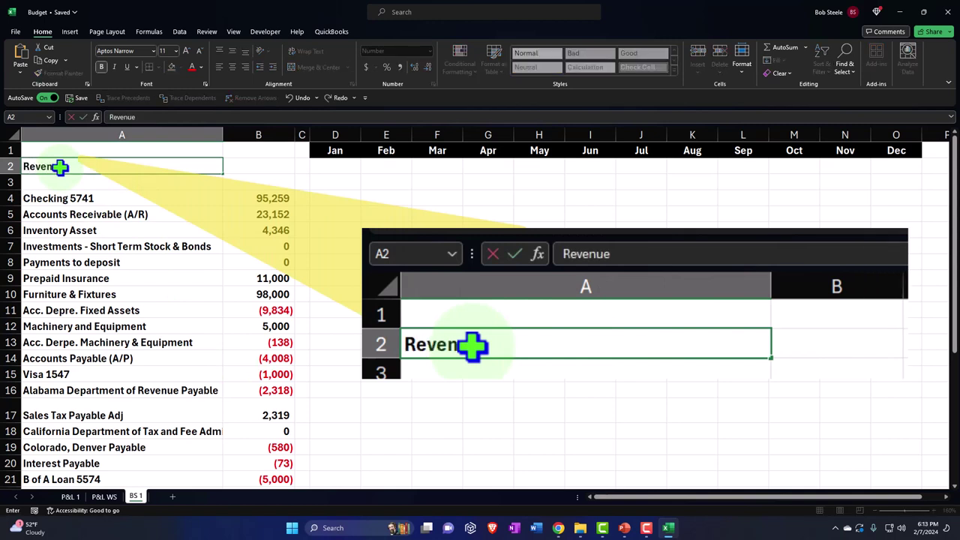
key("Tab")
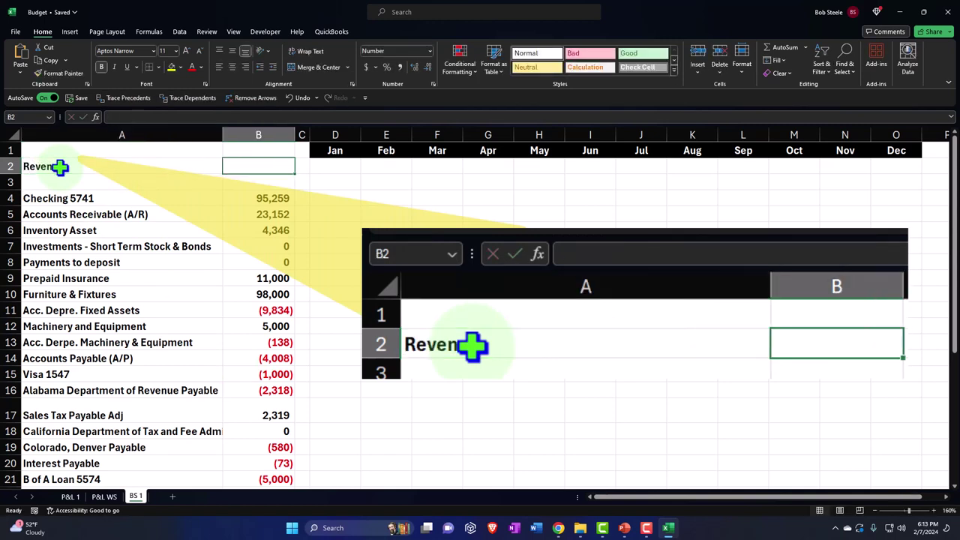
Step: Examine the column B figures and January income lines on the P&L 1 sheet, and return to BS 1
type("=")
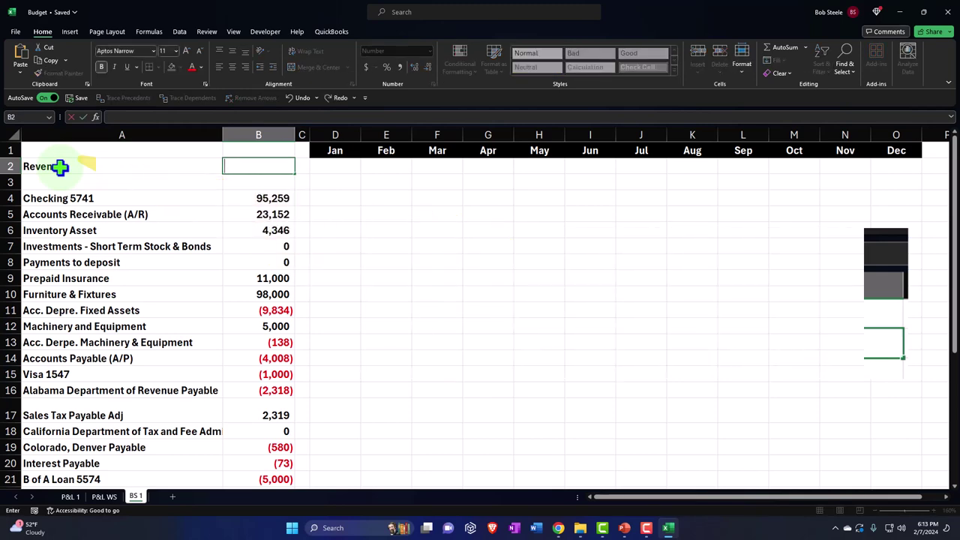
left_click(69, 497)
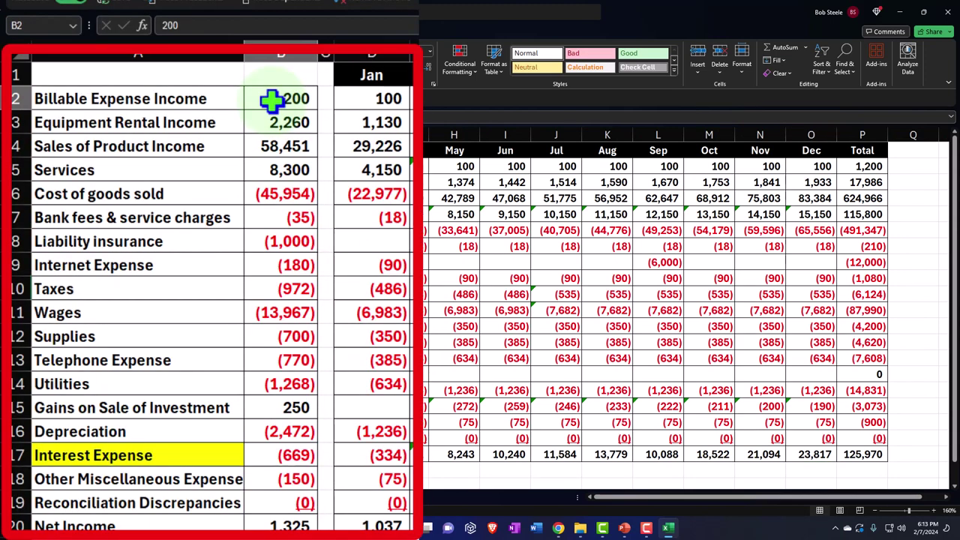
left_click_drag(180, 166, 183, 426)
left_click_drag(270, 484, 269, 521)
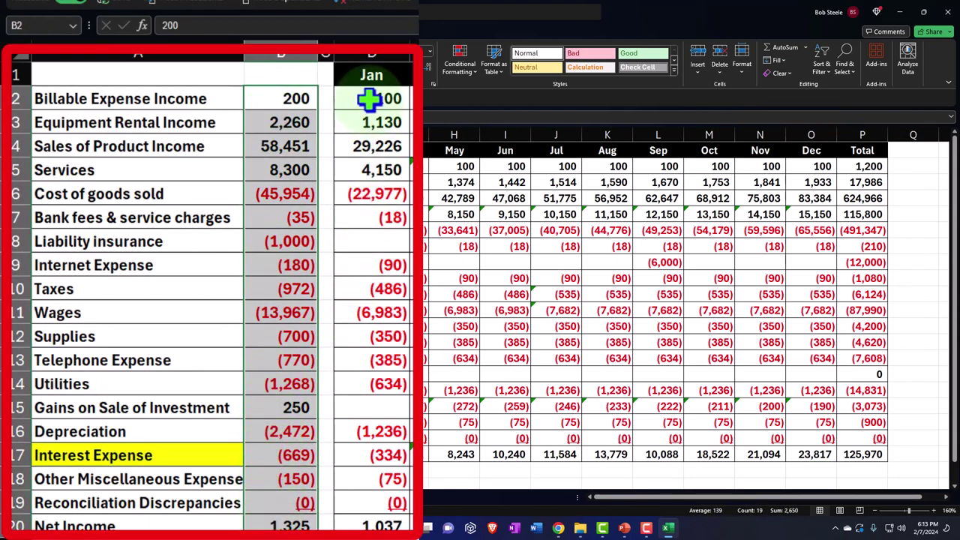
left_click_drag(368, 106, 365, 174)
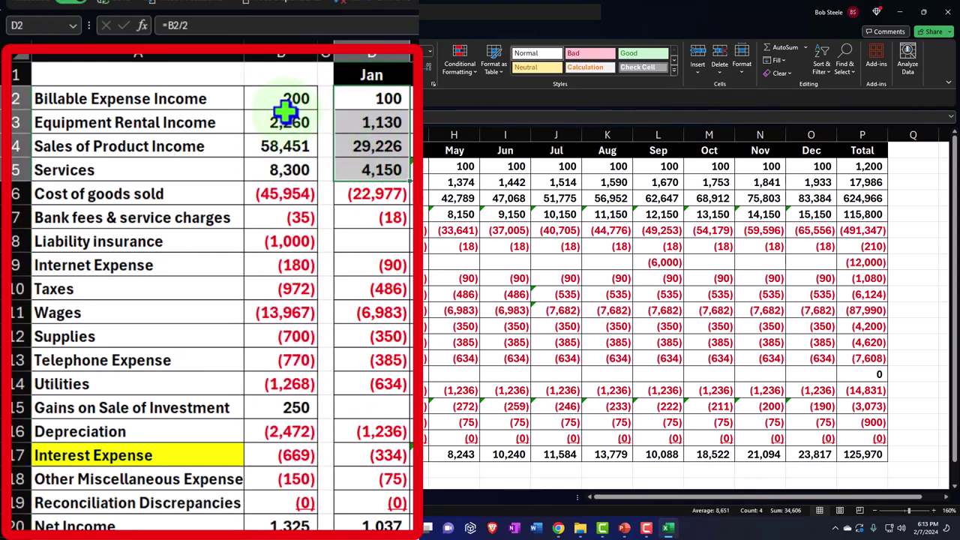
left_click_drag(280, 99, 279, 168)
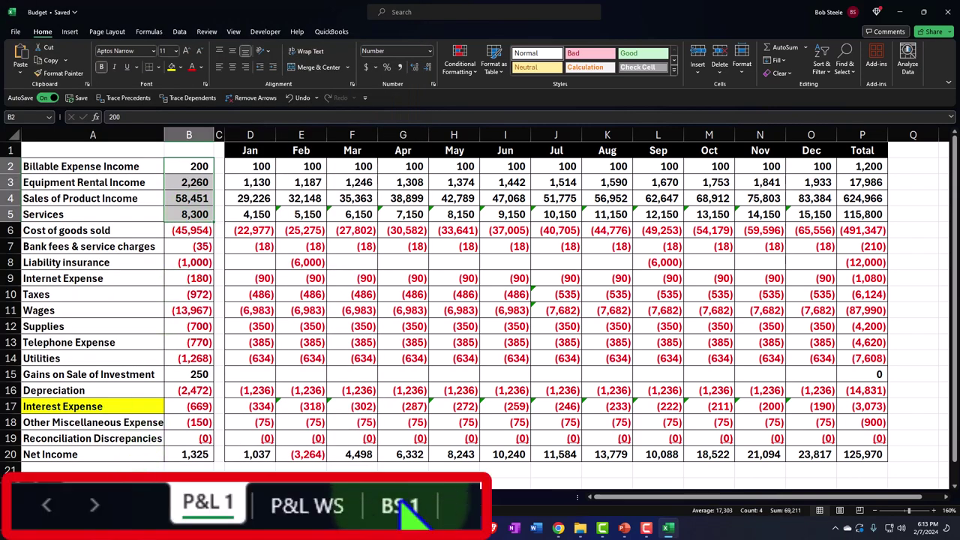
left_click(136, 497)
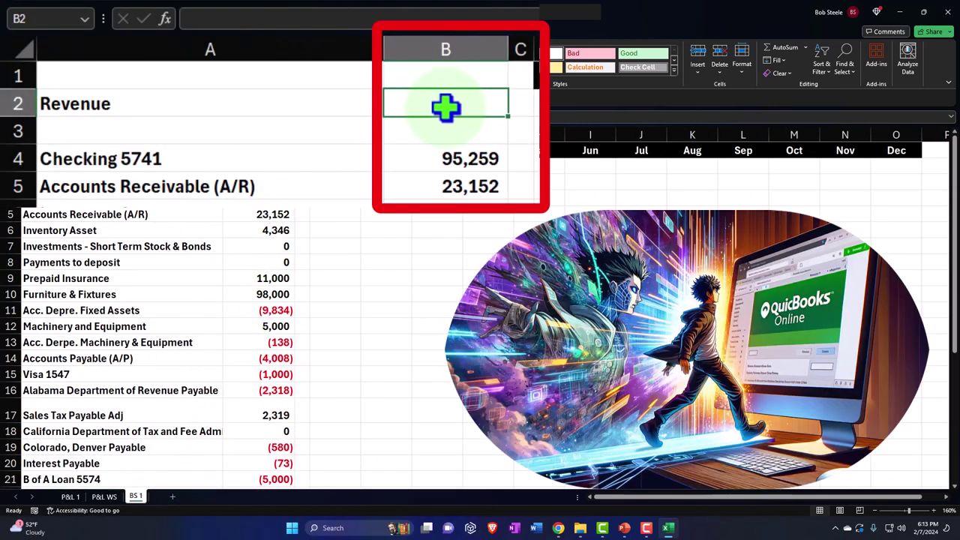
Step: Calculate average monthly revenue in B2 of BS 1 with the formula =SUM('P&L 1'!B2:B5)/2
type("=")
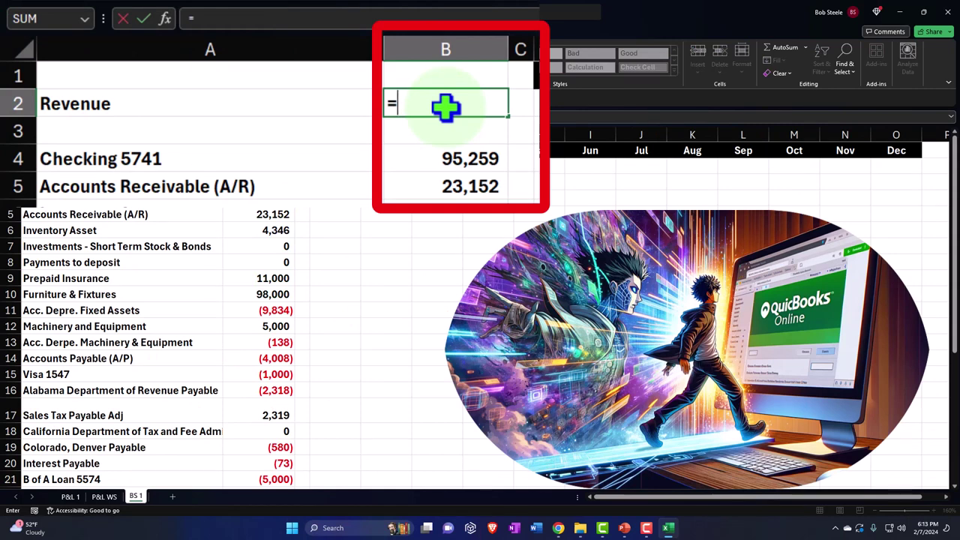
type("sum*(")
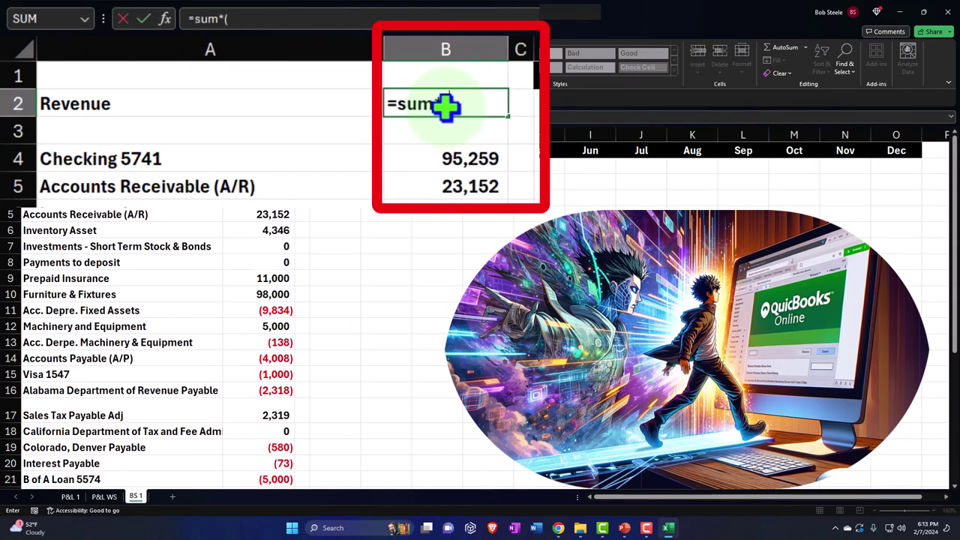
key("BackSpace")
key("BackSpace")
type("(")
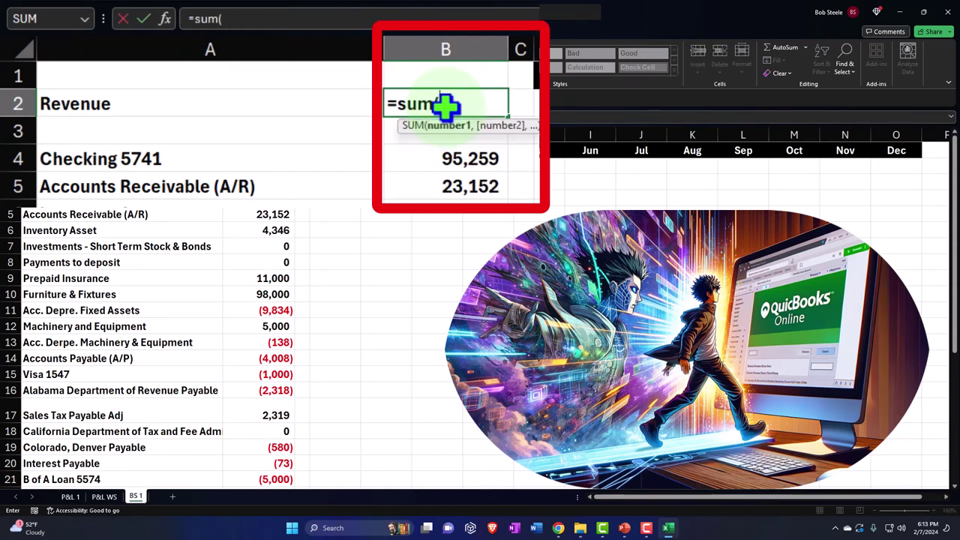
left_click(73, 498)
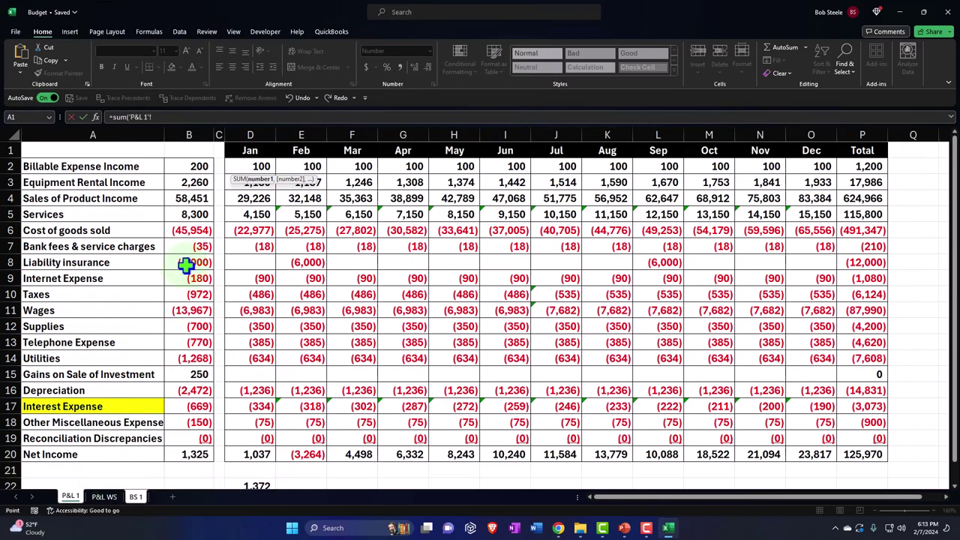
left_click_drag(195, 166, 192, 210)
type(")/2")
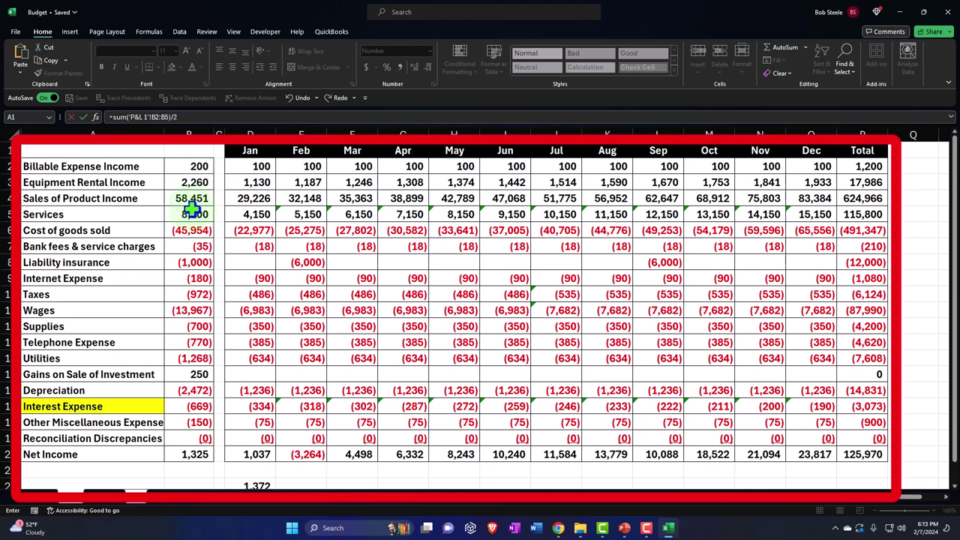
key("Return")
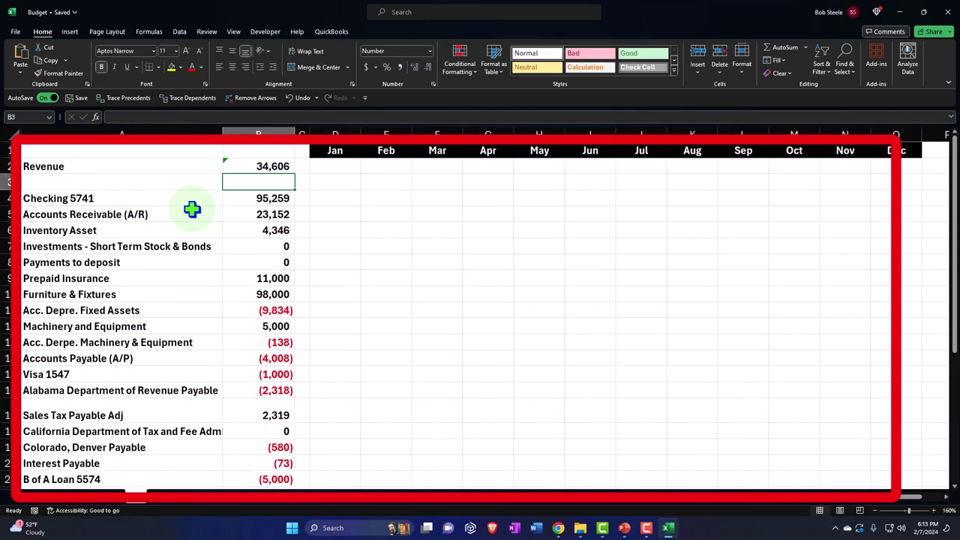
Step: Review the four income amounts on P&L 1 and the checking, Accounts Receivable and Inventory Asset balances on BS 1
left_click(70, 496)
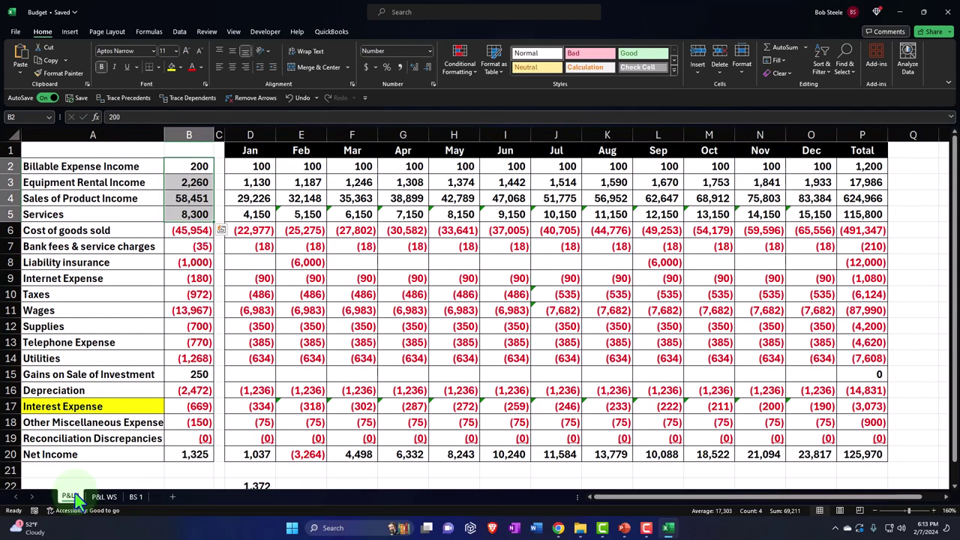
left_click_drag(196, 166, 196, 214)
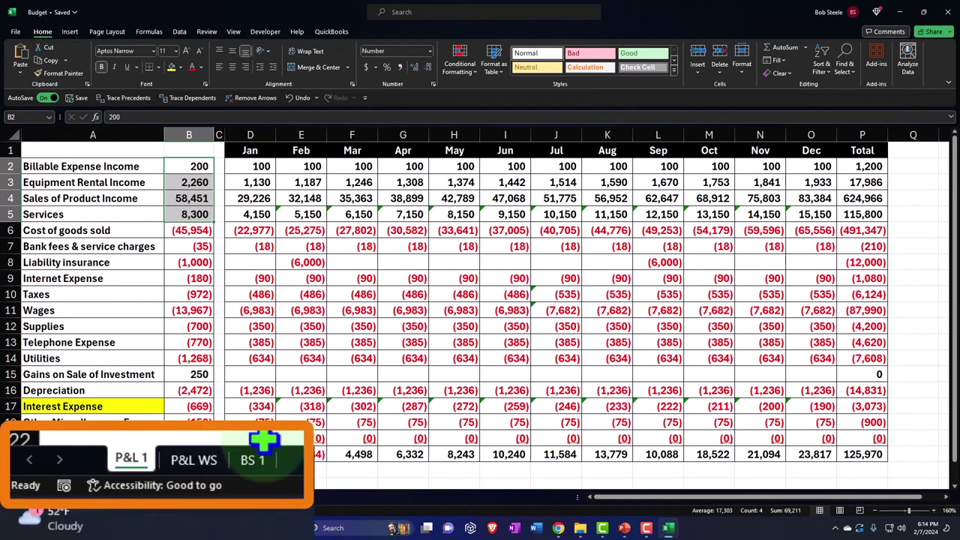
left_click(138, 497)
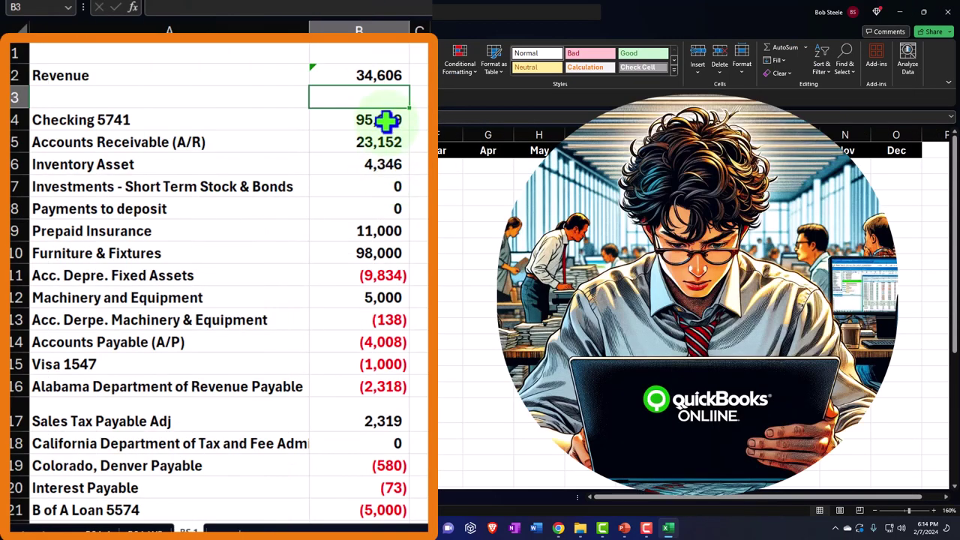
left_click(278, 198)
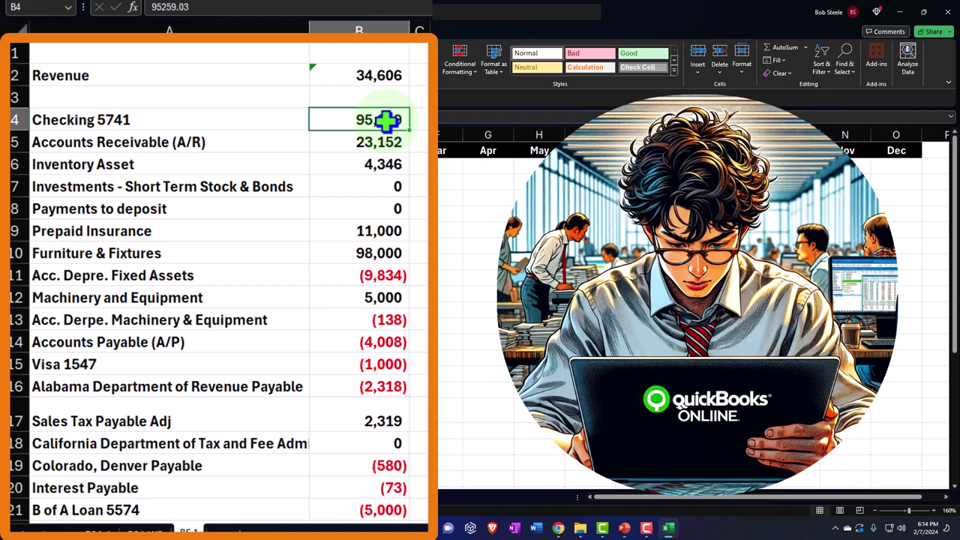
left_click(381, 142)
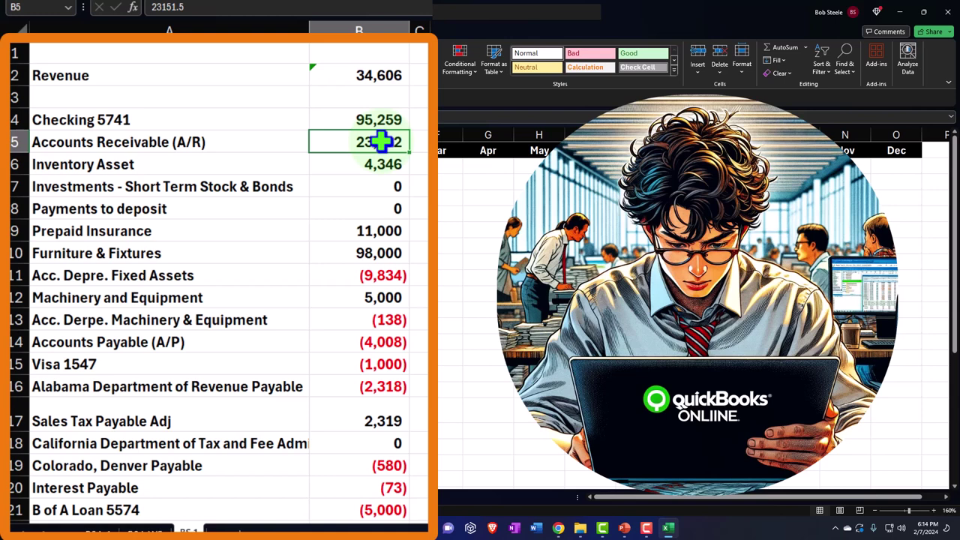
left_click(376, 165)
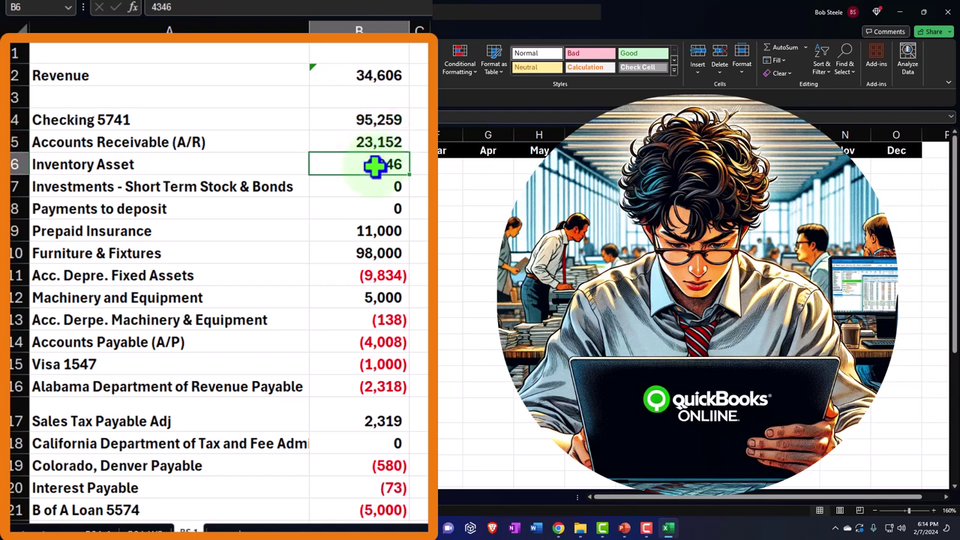
Step: Review the Furniture & Fixtures balance and the loan, payroll liability and equity balances in column B of BS 1
left_click(370, 254)
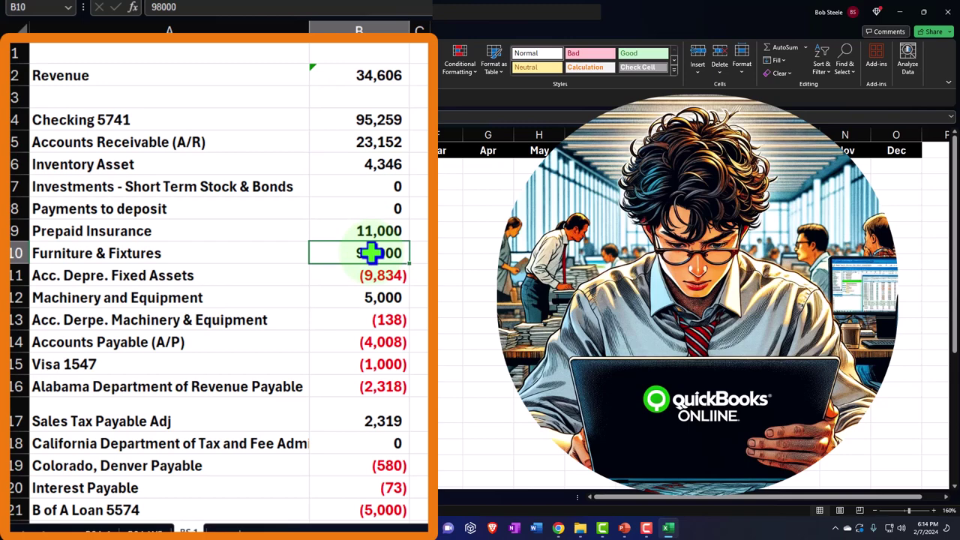
scroll(371, 253, "down", 4)
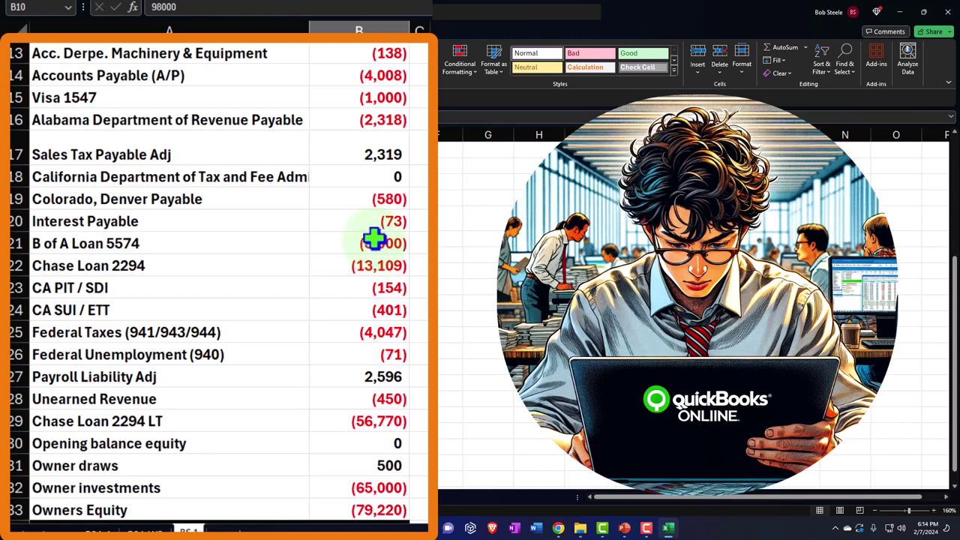
left_click_drag(373, 238, 367, 303)
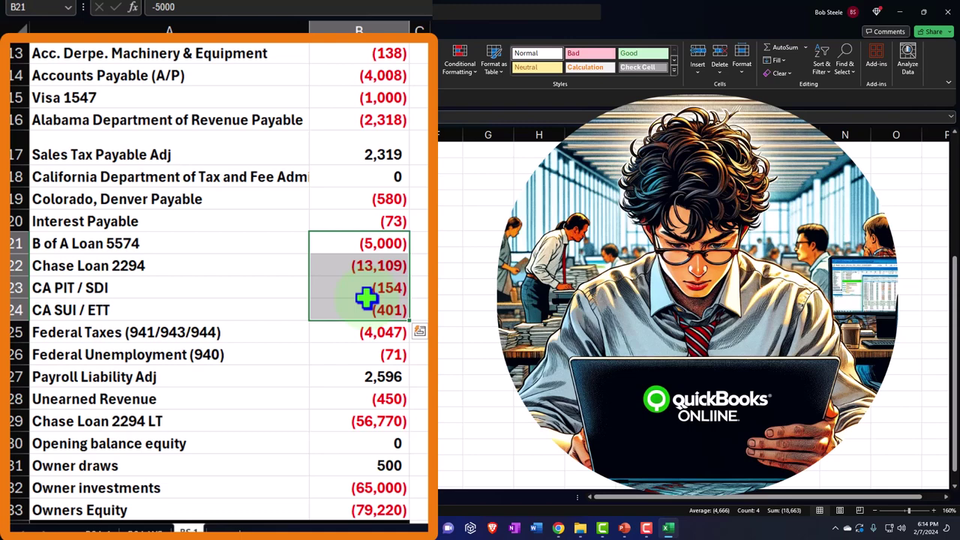
scroll(367, 298, "down", 1)
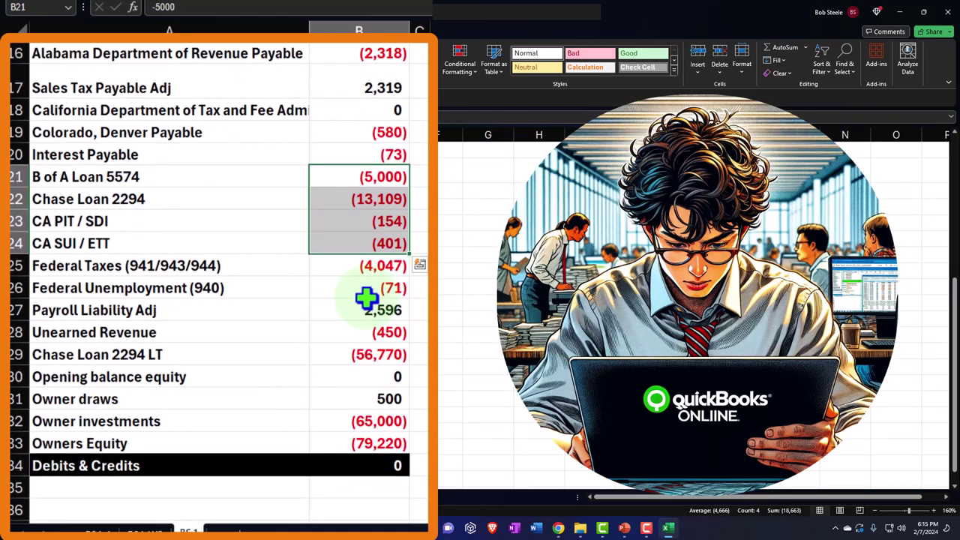
scroll(367, 298, "up", 5)
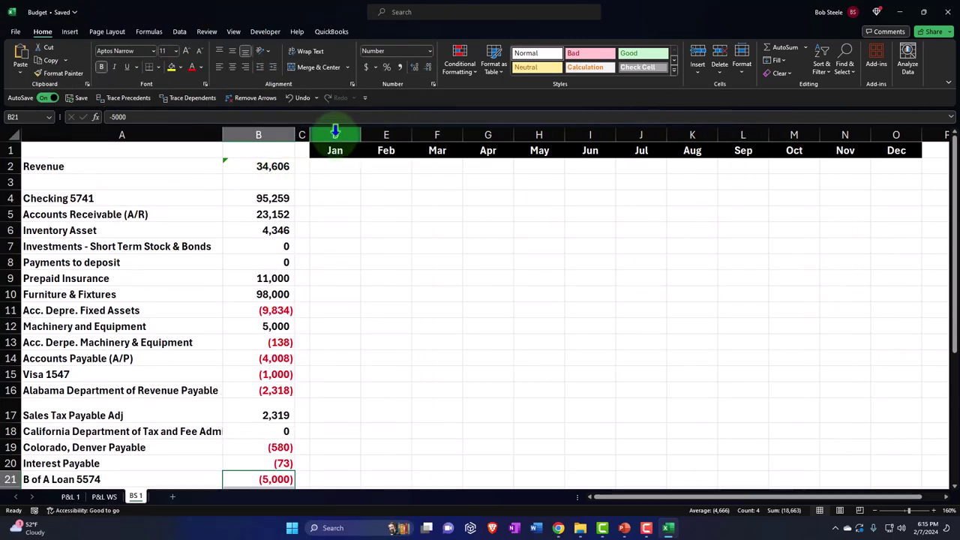
Step: Insert a blank column before the Jan column on BS 1 and widen column C to hold figures
left_click(335, 133)
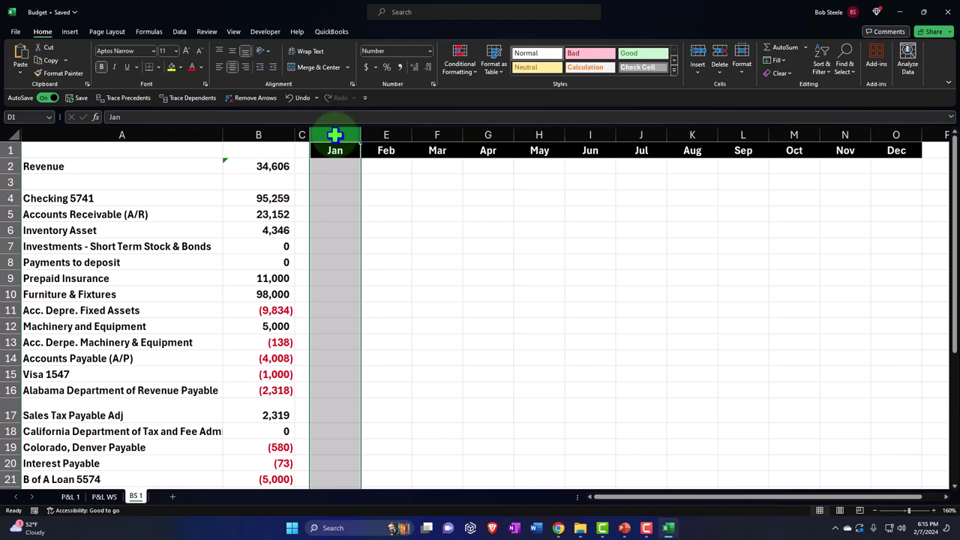
right_click(325, 177)
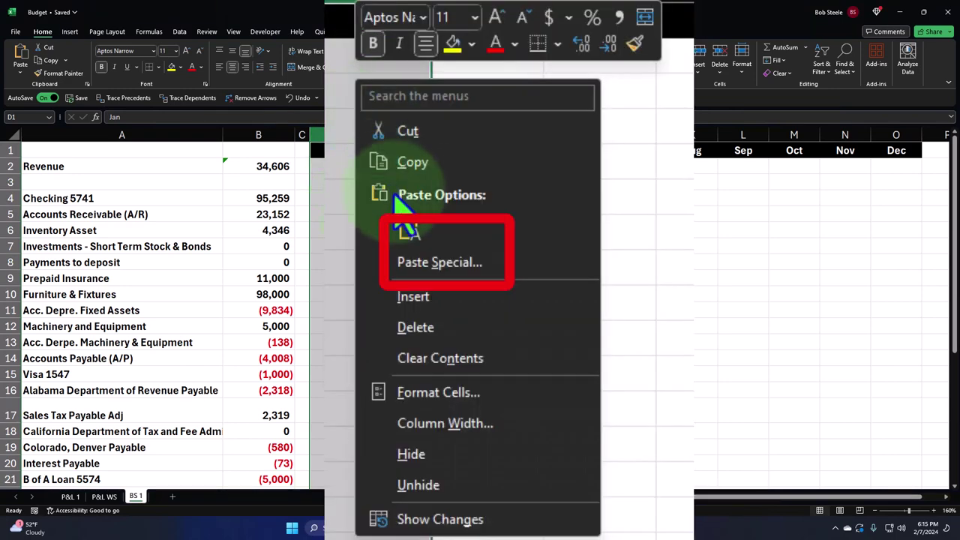
left_click(413, 300)
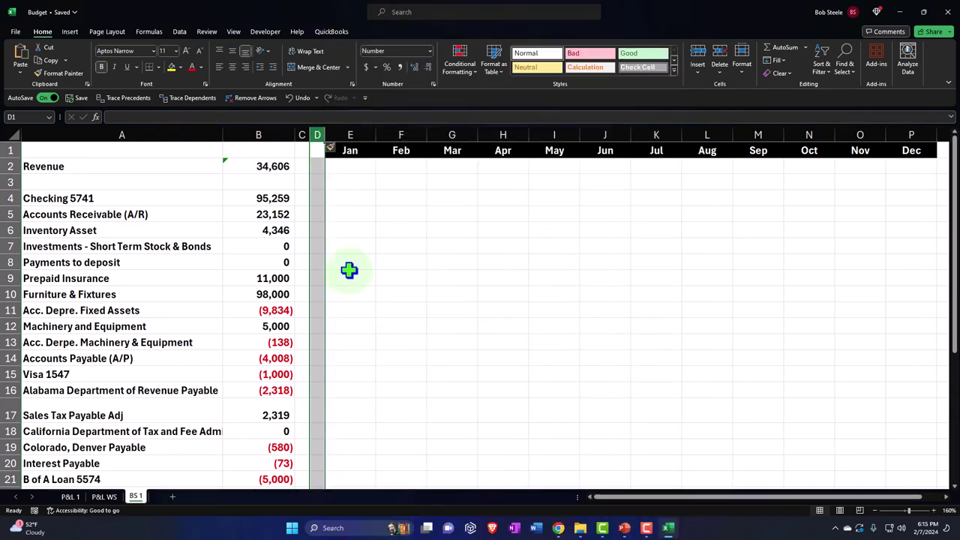
left_click(349, 276)
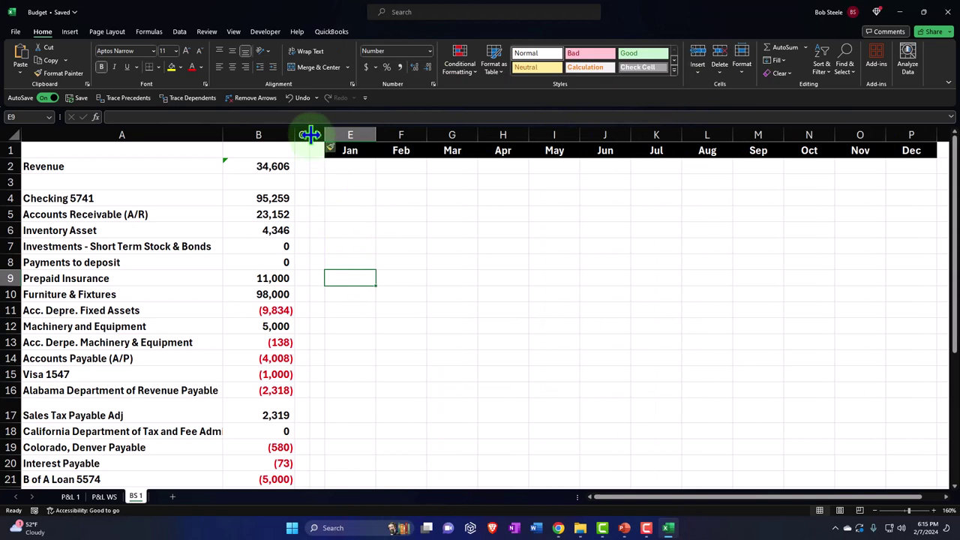
left_click_drag(309, 134, 357, 133)
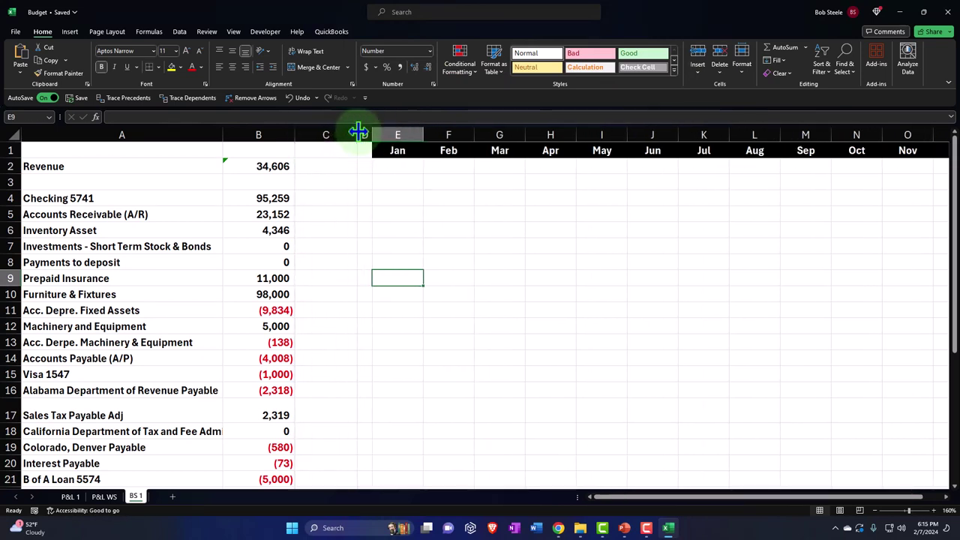
Step: Calculate the checking balance relative to average monthly revenue in C4 with the formula =B4/B2
left_click(323, 200)
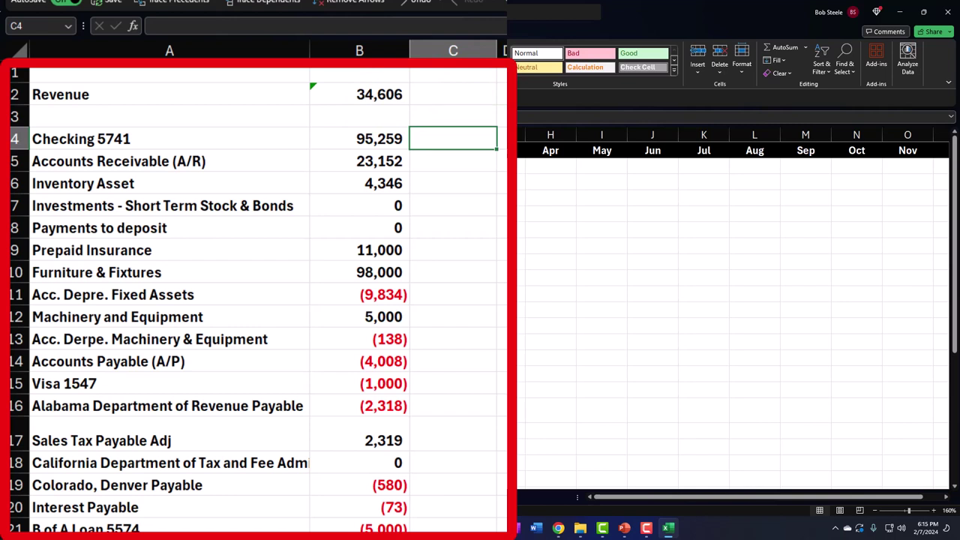
type("=")
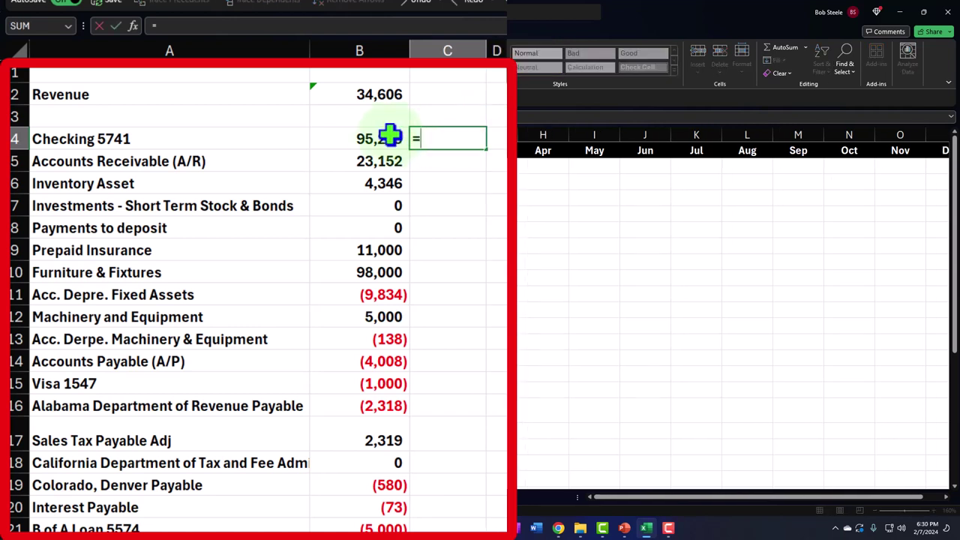
left_click(379, 135)
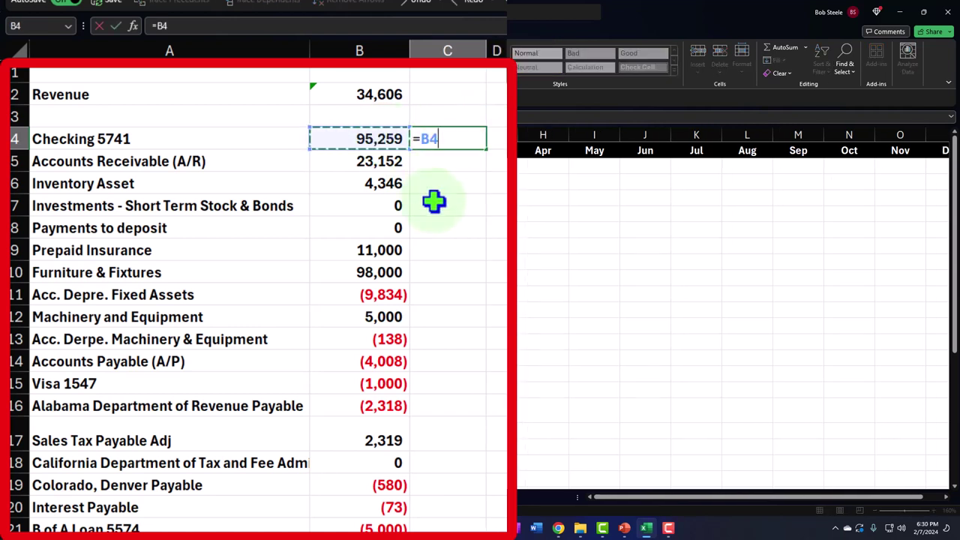
type("/")
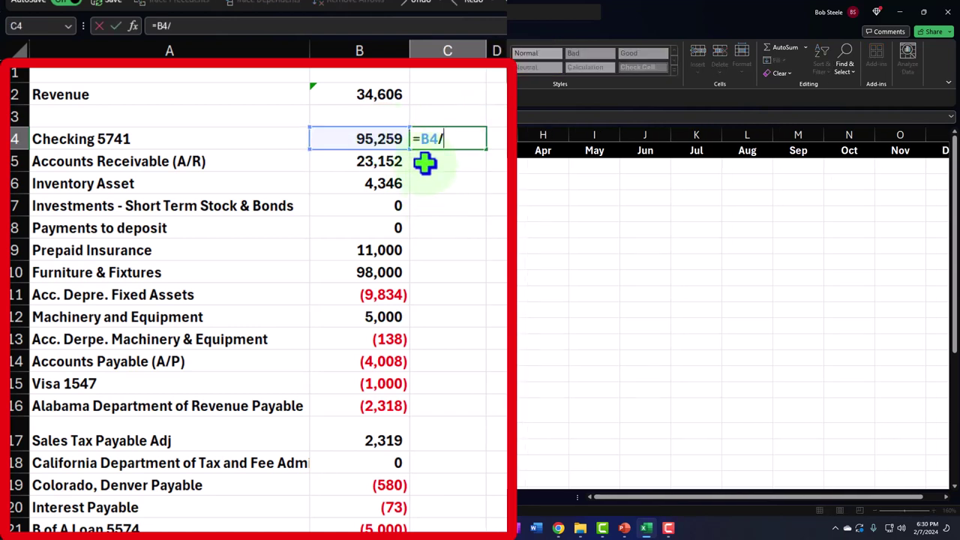
left_click(372, 95)
key("Return")
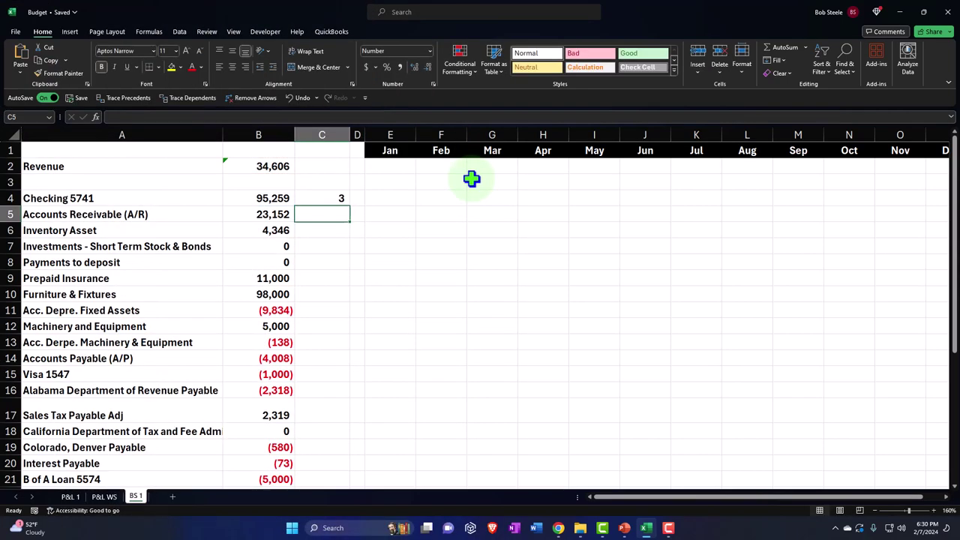
Step: Display the checking-to-revenue ratio in C4 with two decimal places
key("Up")
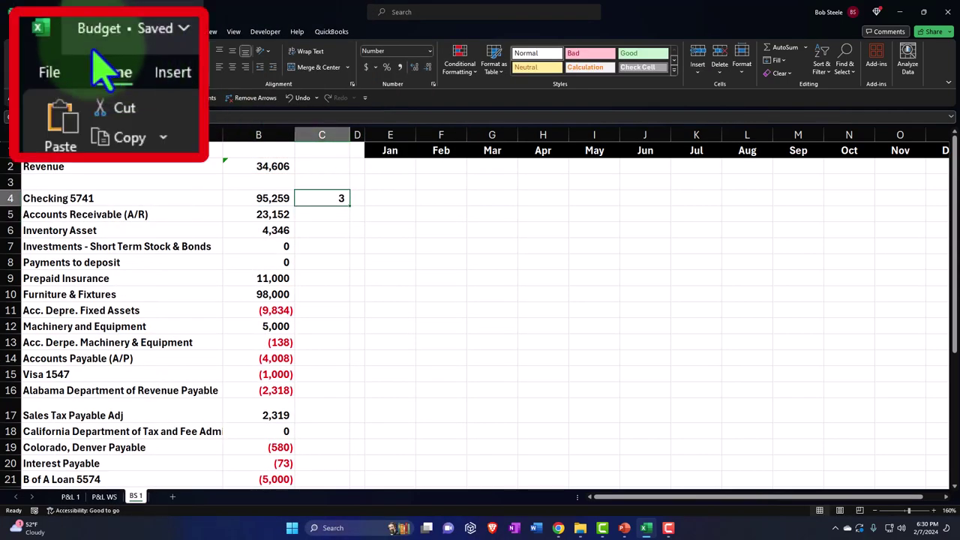
left_click(413, 67)
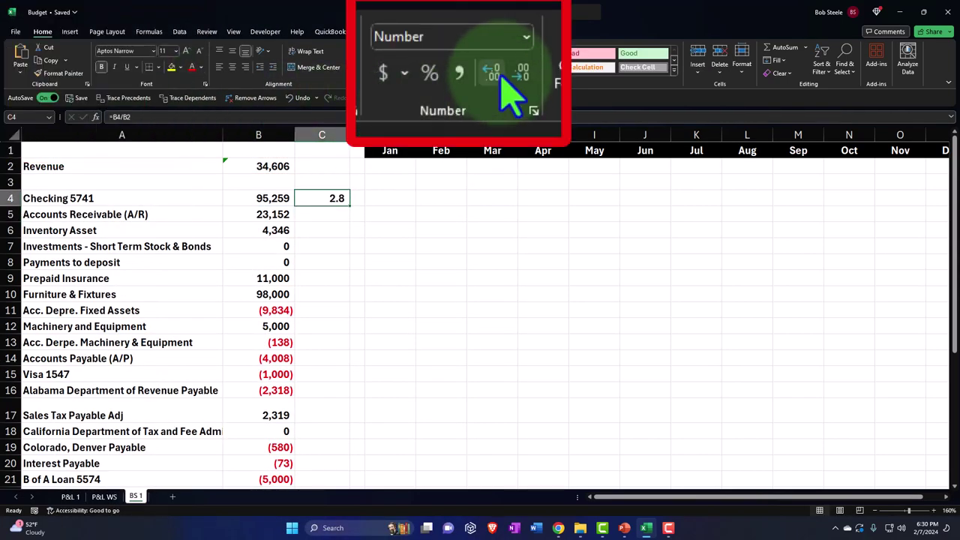
left_click(413, 67)
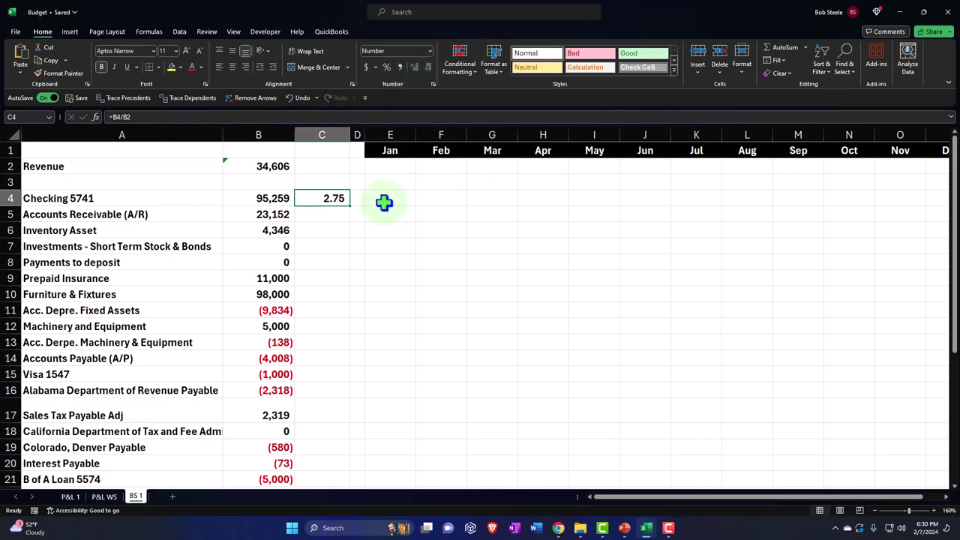
Step: Check the revenue and checking amounts behind the ratio in C4, and format C4 as a percentage
left_click(245, 168)
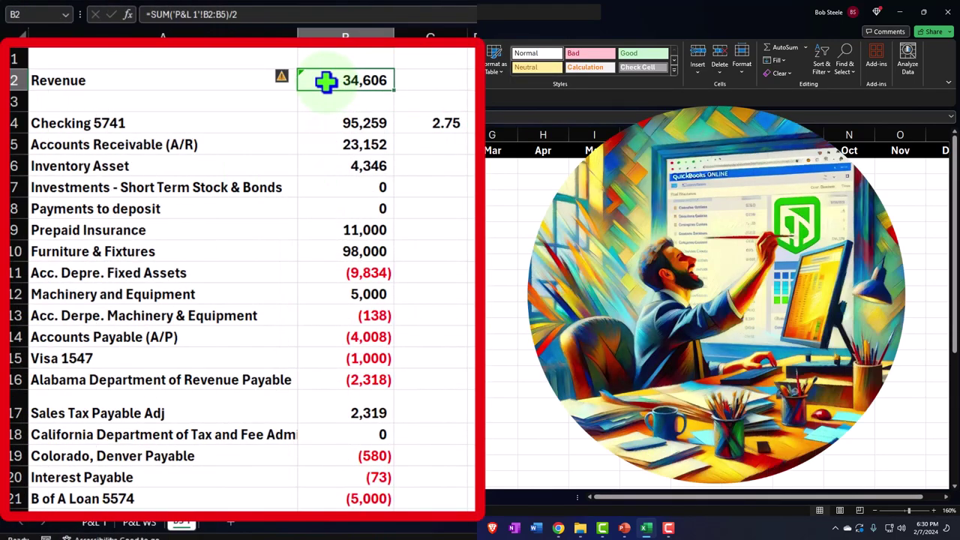
left_click(432, 125)
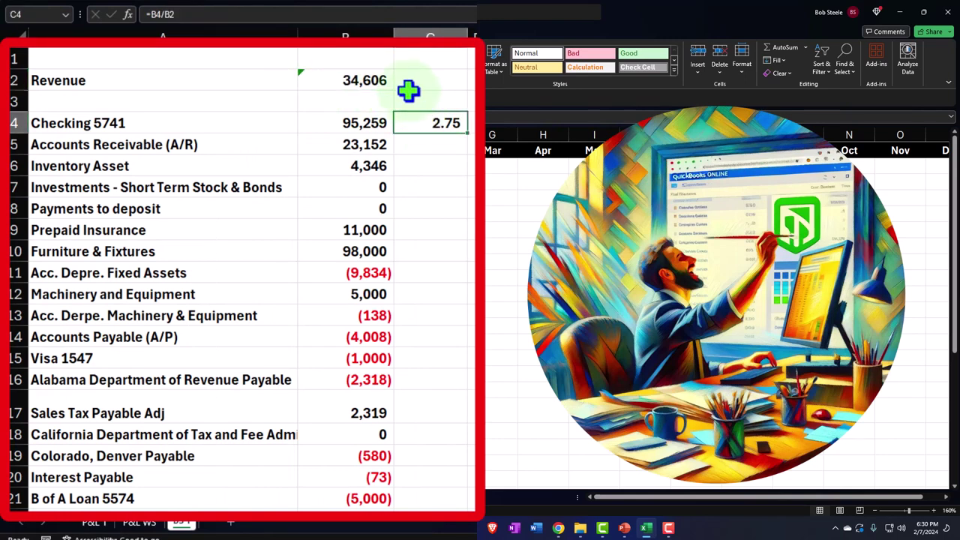
left_click(320, 120)
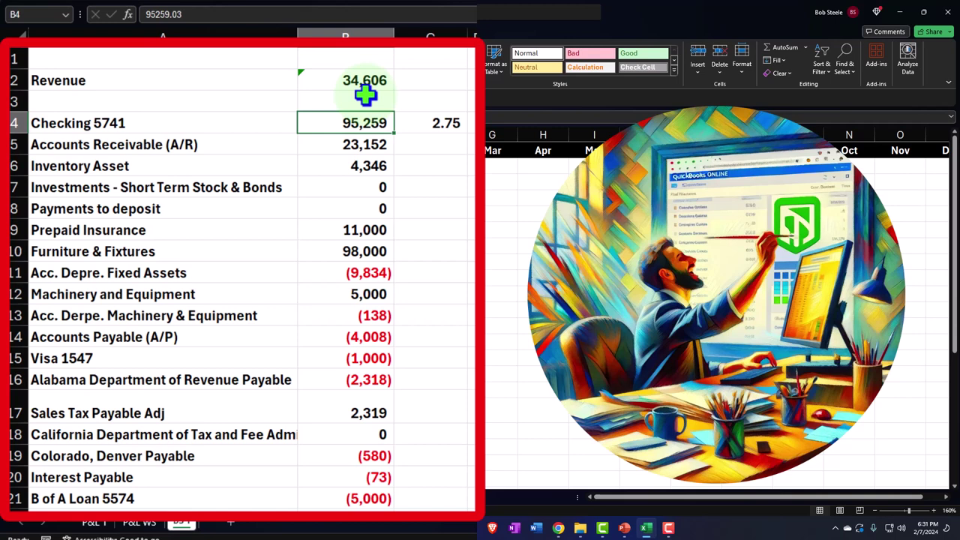
left_click(420, 123)
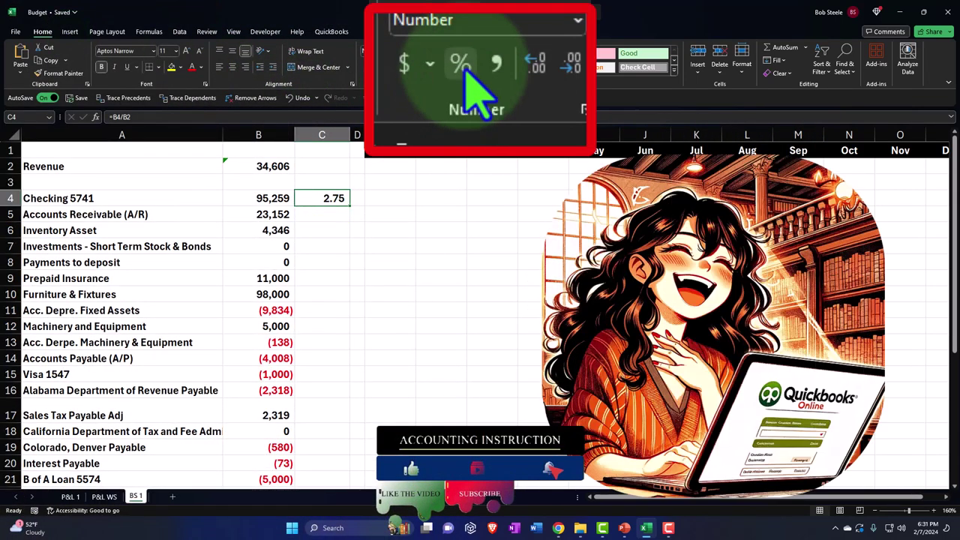
left_click(465, 71)
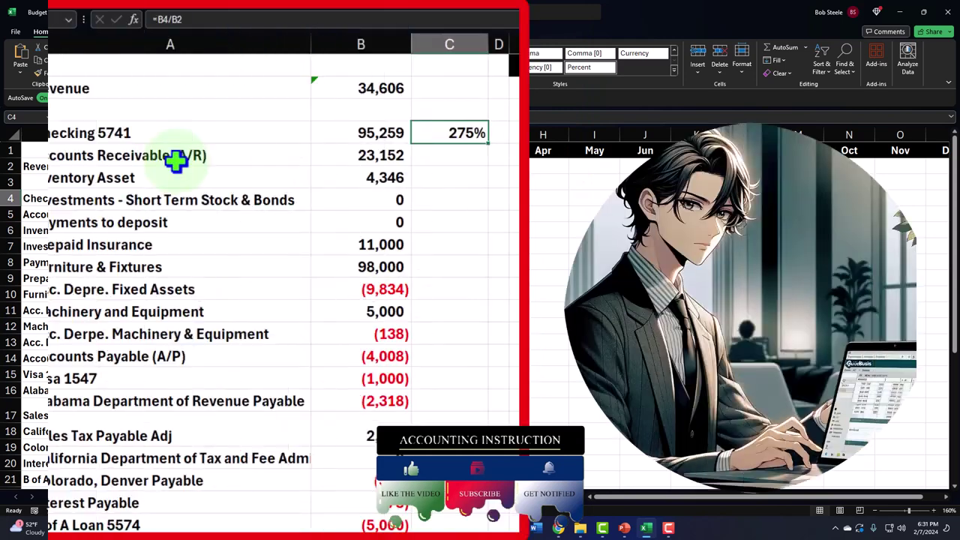
Step: Go through the asset accounts from Accounts Receivable down to Prepaid Insurance in column A
left_click(175, 159)
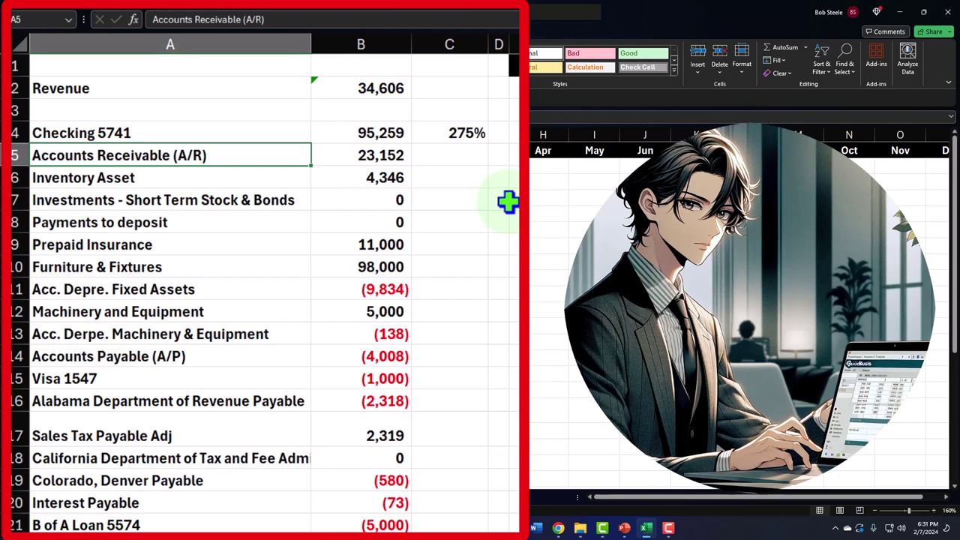
key("Down")
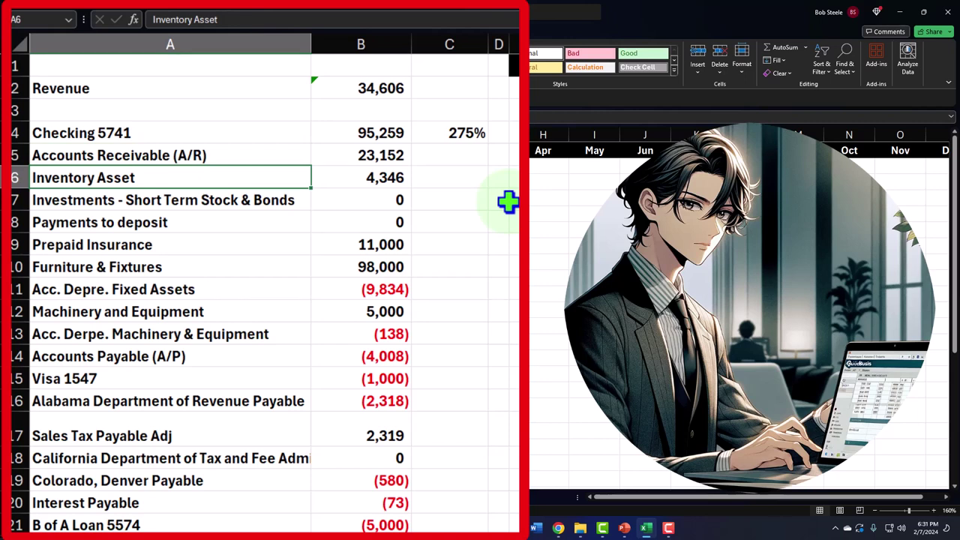
key("Down")
key("Down")
key("Down")
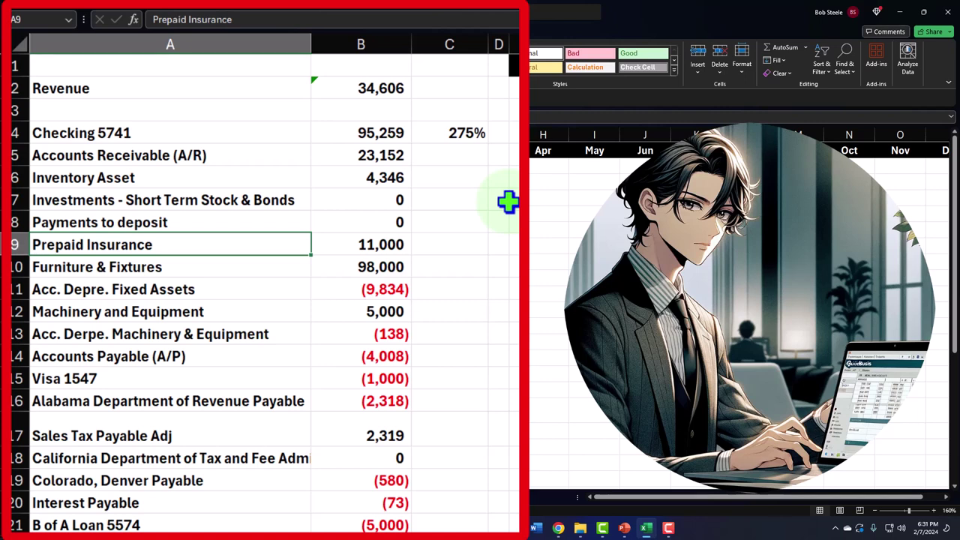
Step: Make the revenue reference in C4 absolute so the formula reads =B4/$B$2, and fill it down through C33
left_click(460, 132)
double_click(464, 134)
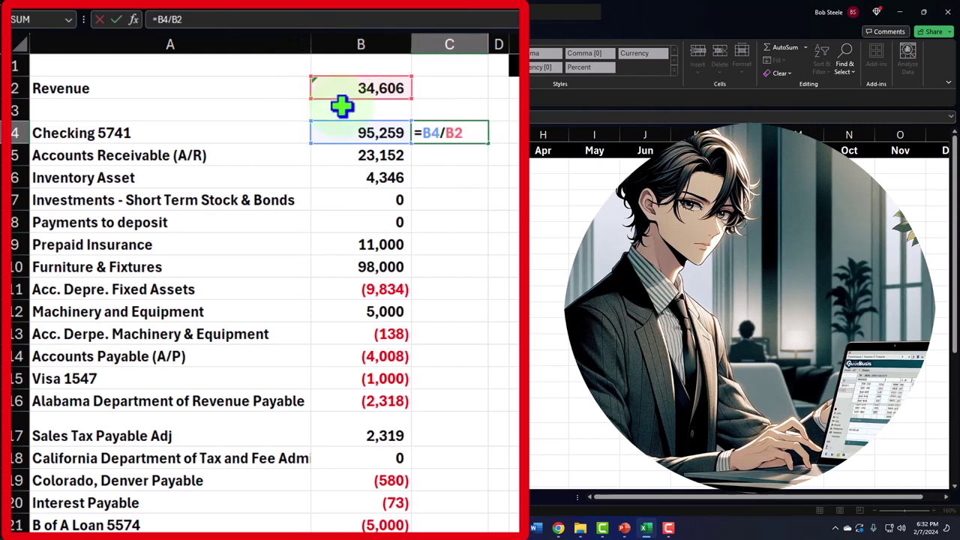
double_click(453, 133)
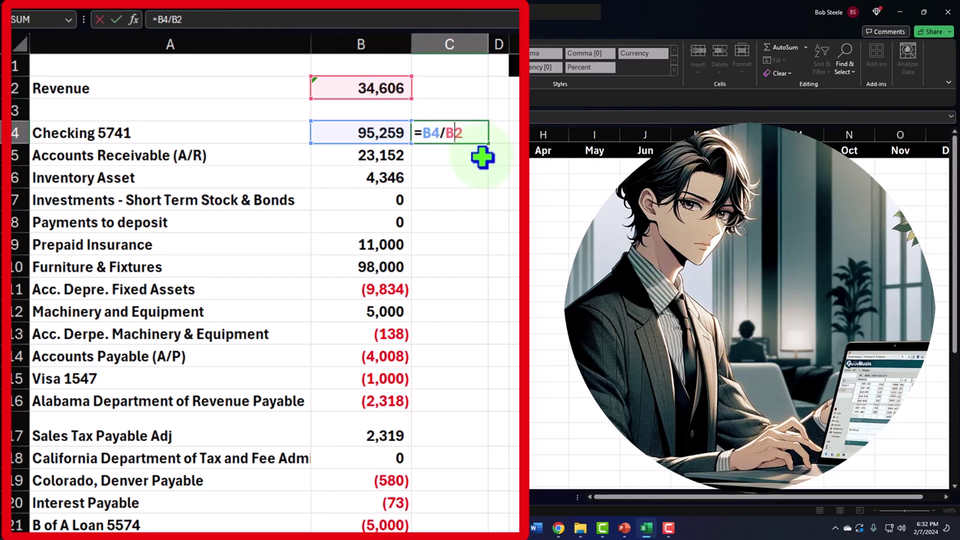
key("F4")
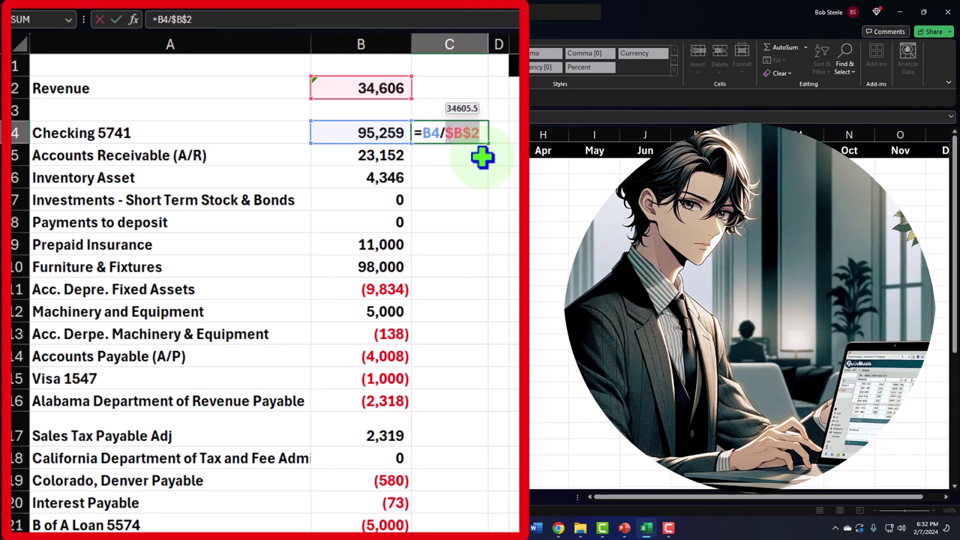
key("Return")
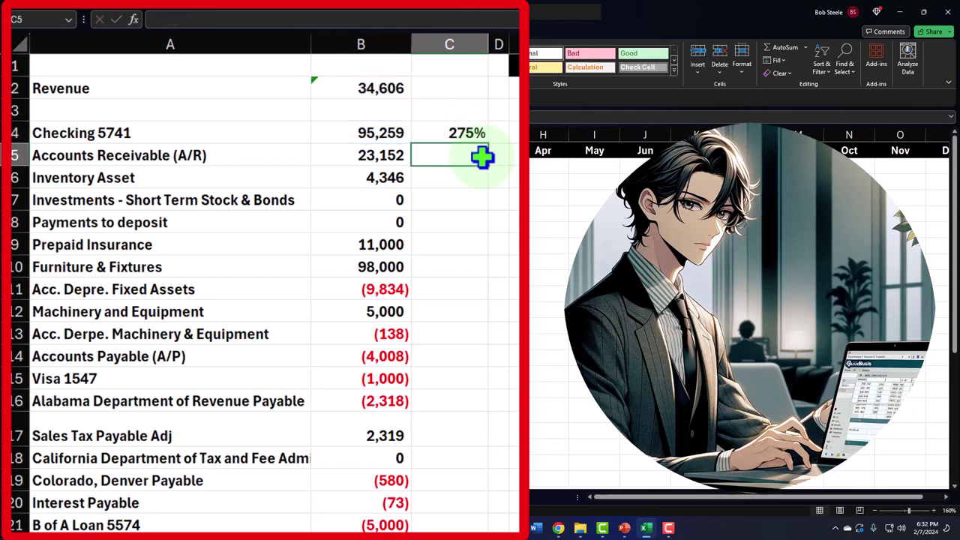
left_click(463, 133)
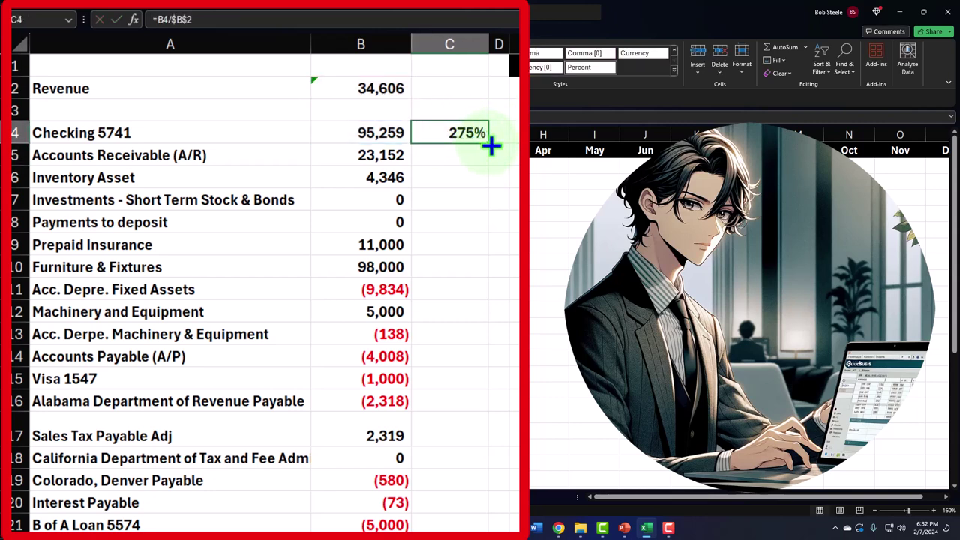
double_click(489, 144)
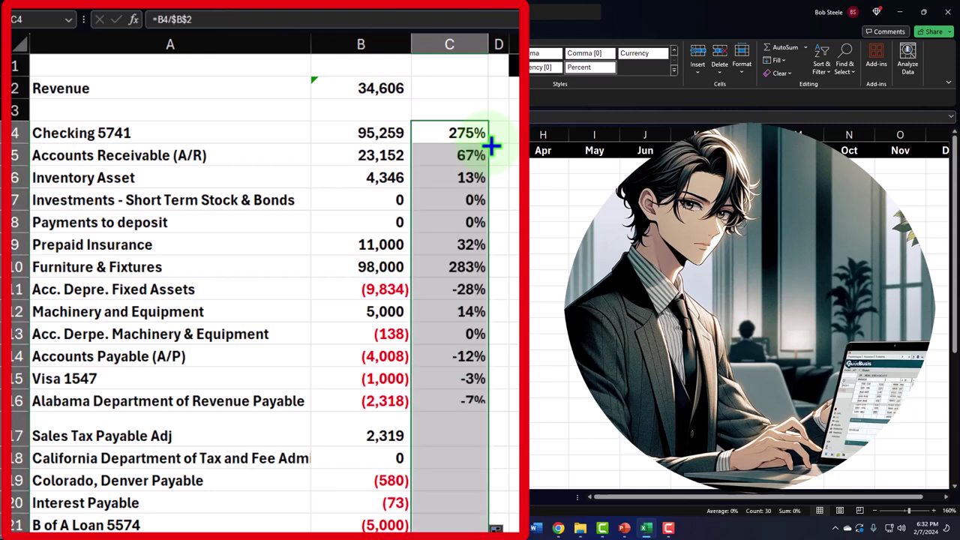
Step: Verify the copied formula for Furniture & Fixtures in C10 and examine the percentages of the liability and equity accounts
double_click(475, 263)
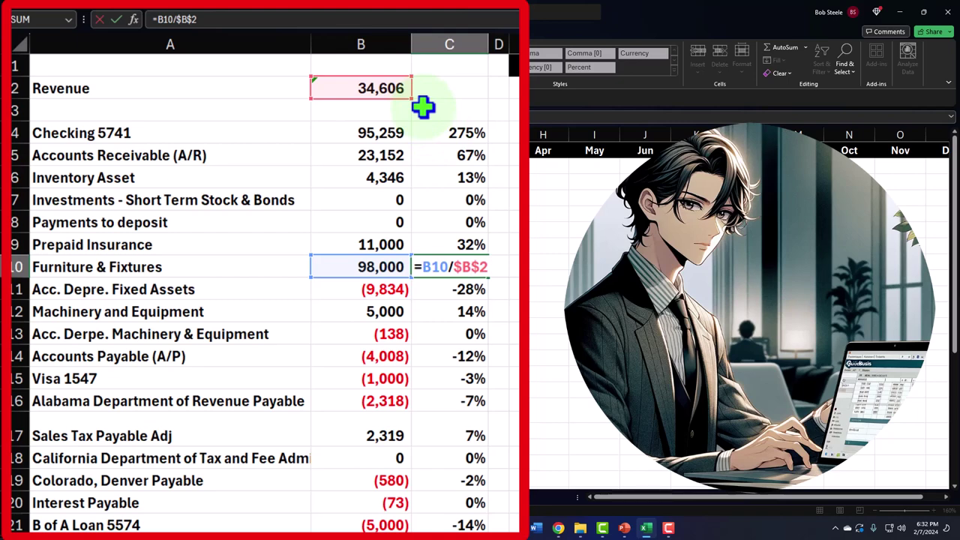
key("Return")
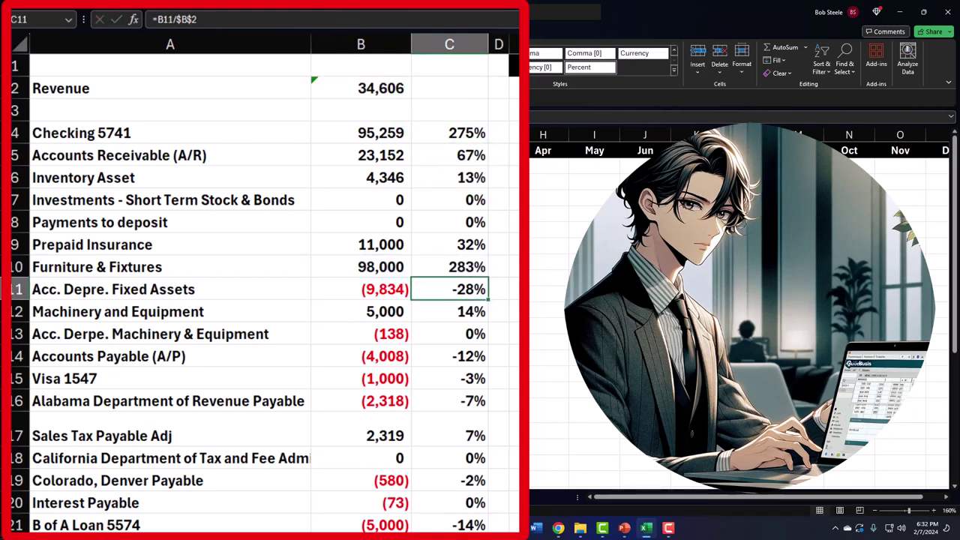
scroll(262, 300, "down", 5)
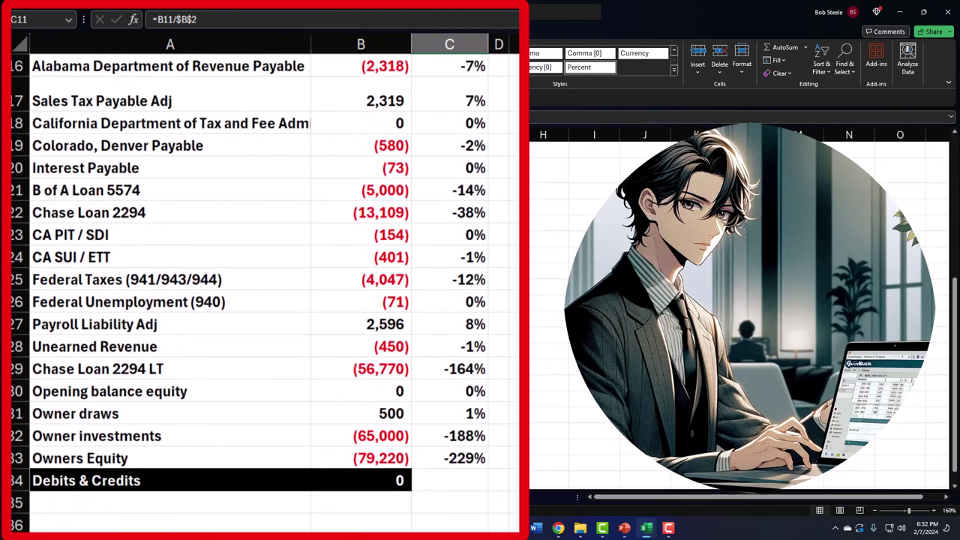
Step: Total the revenue percentages in the Debits & Credits row by entering =SUM(C4:C33) in C34
scroll(263, 300, "down", 1)
left_click(460, 413)
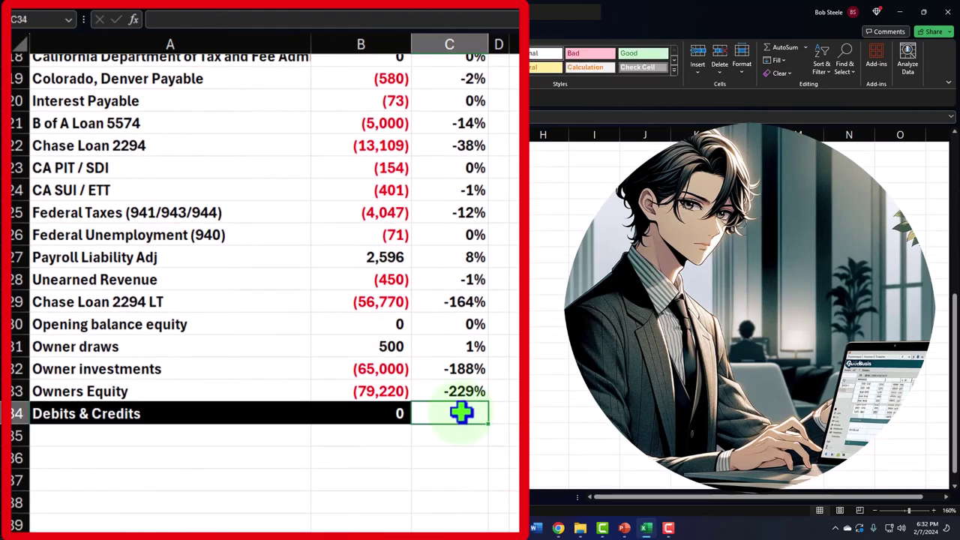
type("=sum(")
key("Up")
key("shift+Up")
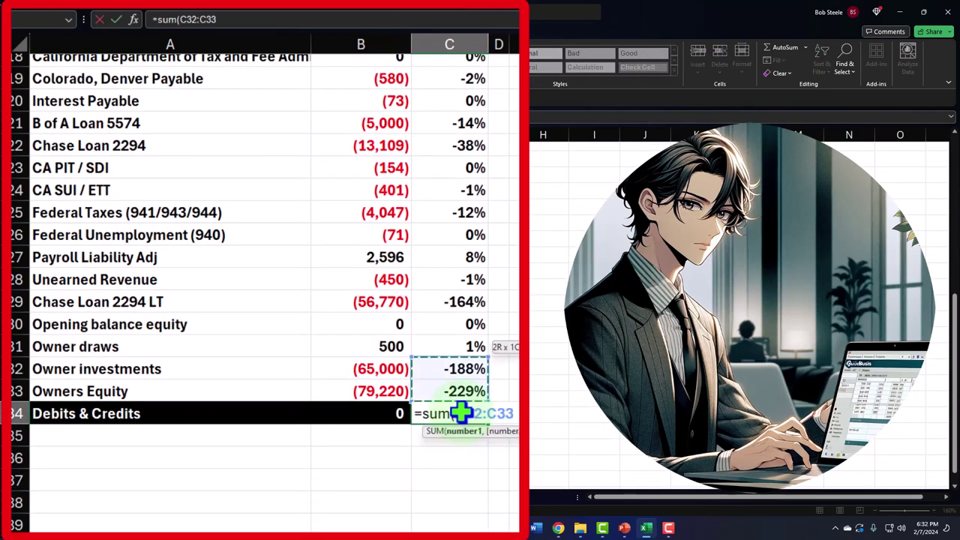
key("shift+Up")
key("shift+Up")
key("shift+Up")
key("shift+Up")
key("shift+Up")
key("shift+Up")
key("shift+Up")
key("shift+Up")
key("shift+Up")
key("shift+Up")
key("shift+Up")
key("shift+Up")
key("shift+Up")
key("shift+Up")
key("shift+Up")
key("shift+Up")
key("shift+Up")
key("shift+Up")
key("shift+Up")
key("shift+Up")
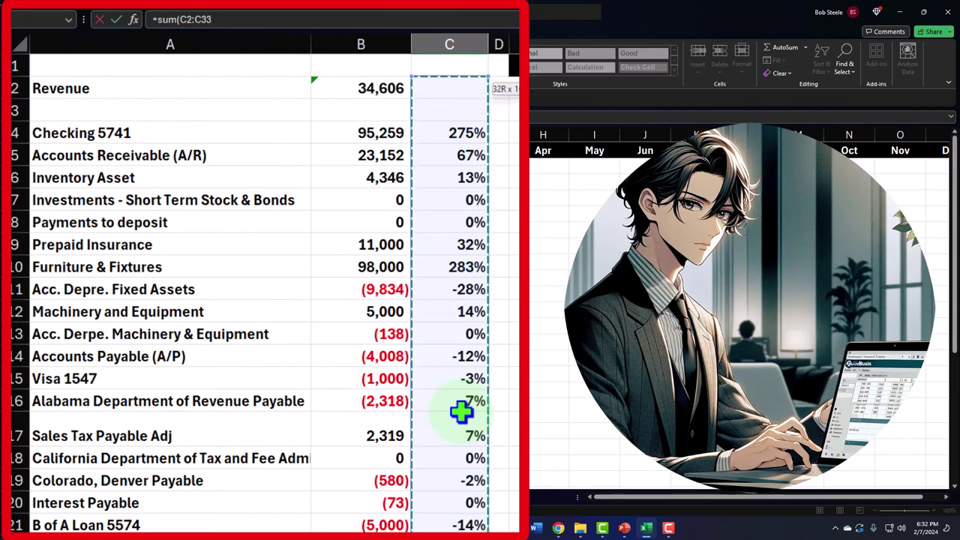
key("shift+Down")
key("shift+Down")
key("Return")
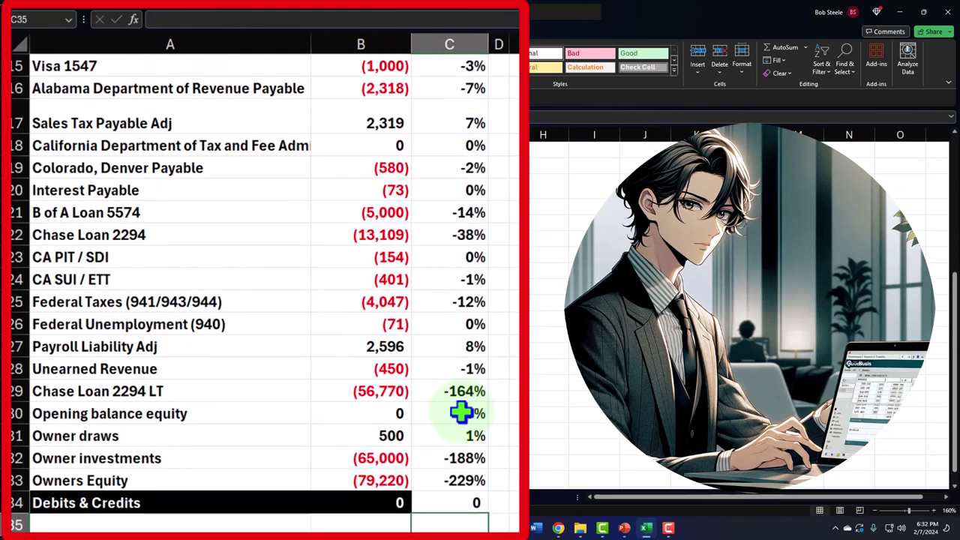
Step: Format the C34 total as a percentage and check it against the debits and credits formula in B34
left_click(451, 503)
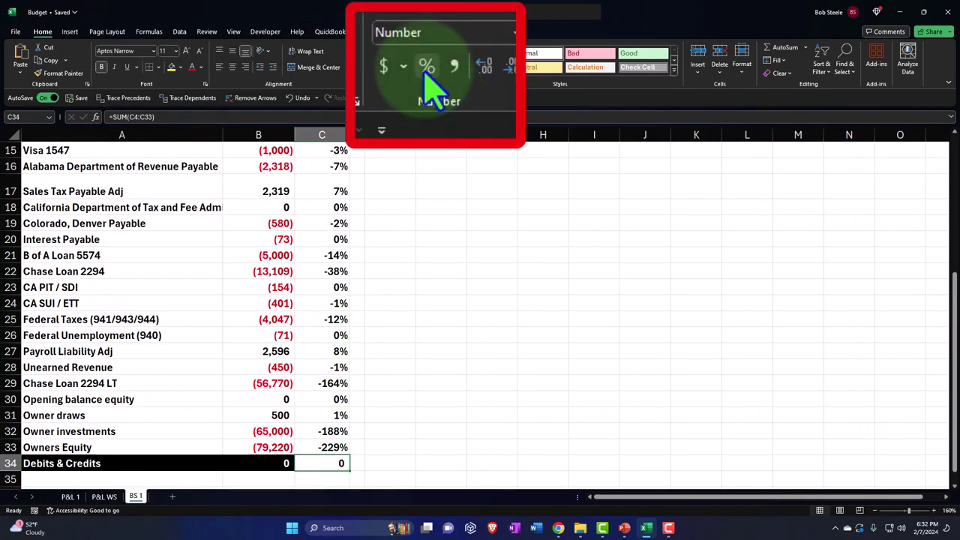
left_click(387, 67)
scroll(384, 250, "up", 5)
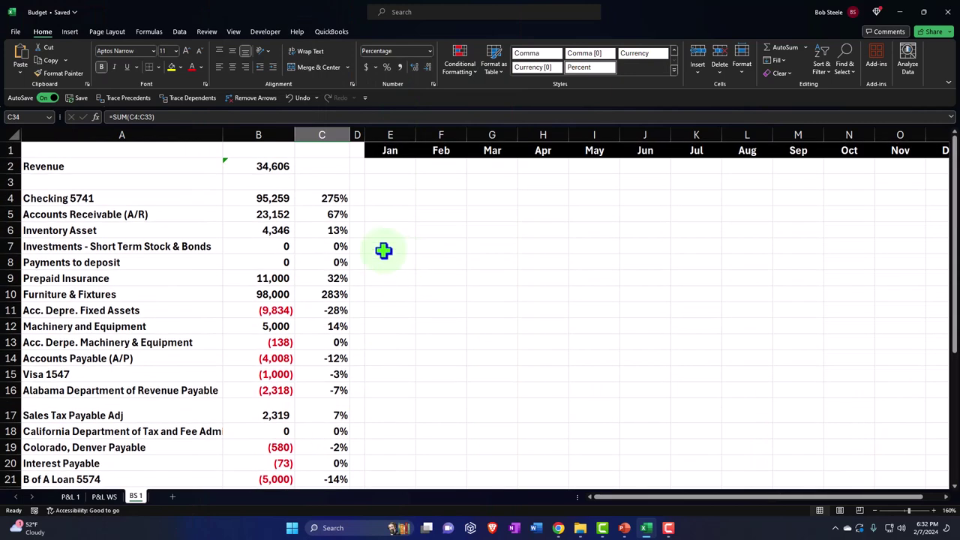
scroll(383, 251, "down", 6)
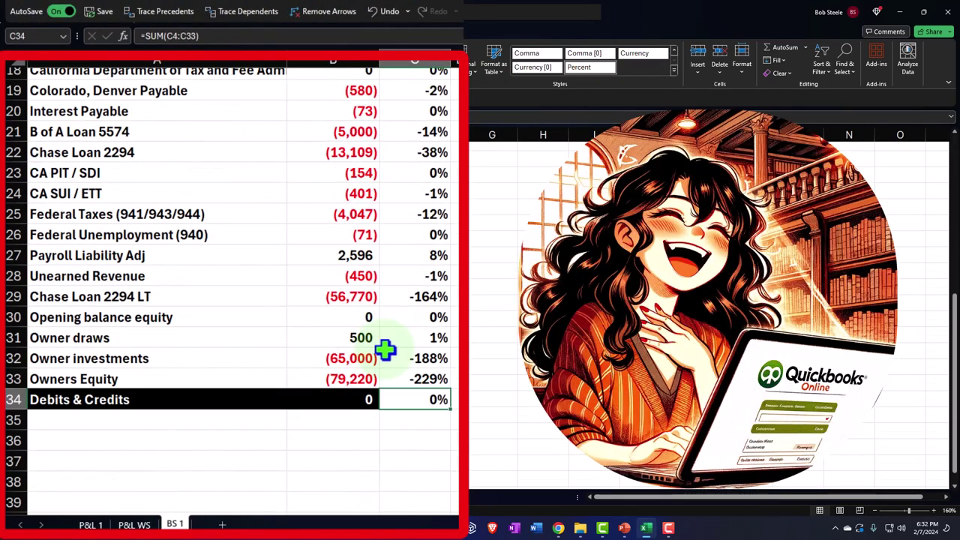
left_click(359, 394)
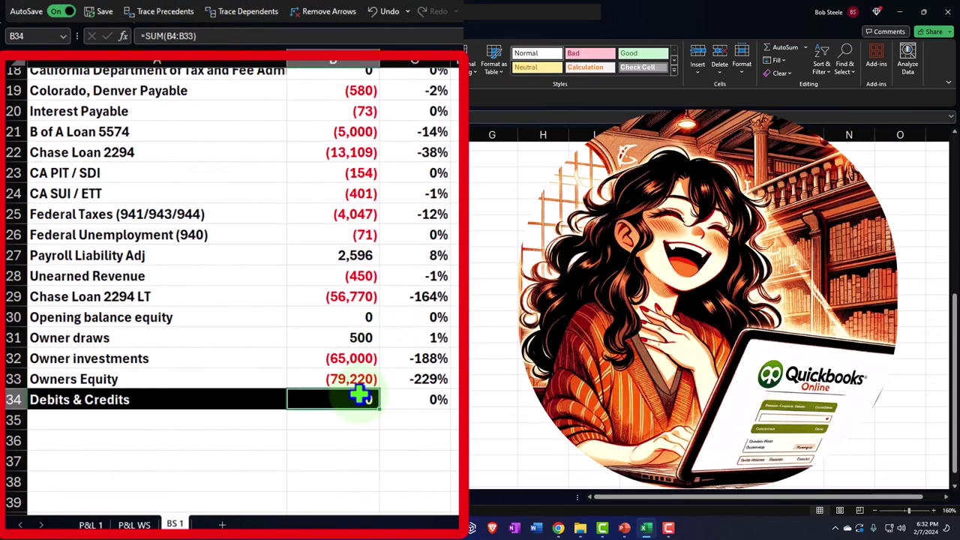
scroll(367, 395, "up", 6)
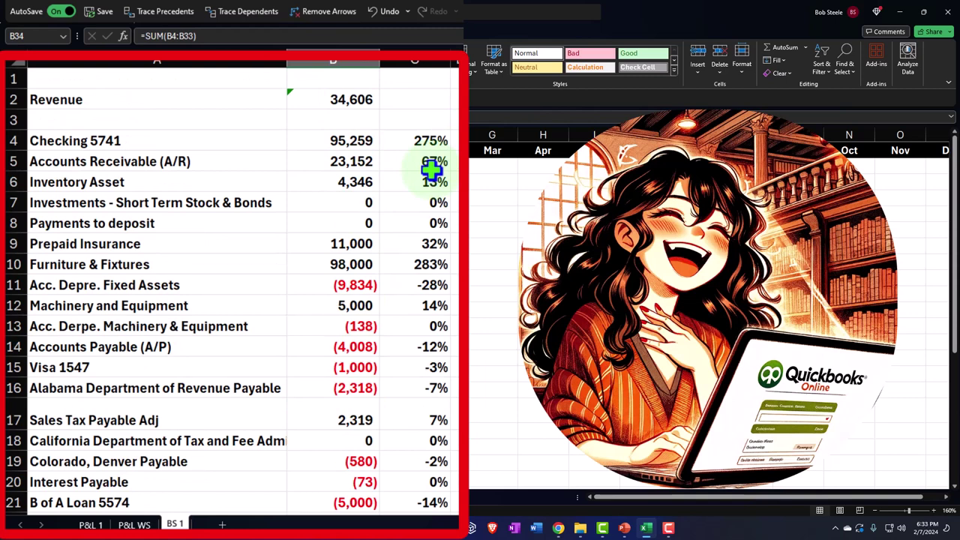
Step: Bring January revenue into E2 by summing the income rows D2:D5 of the P&L 1 sheet
left_click(388, 165)
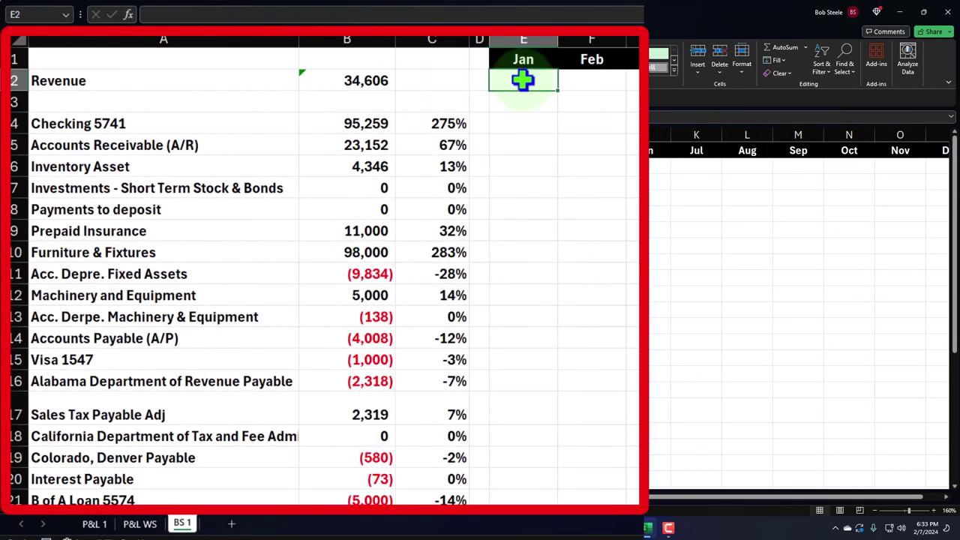
type("=sum(")
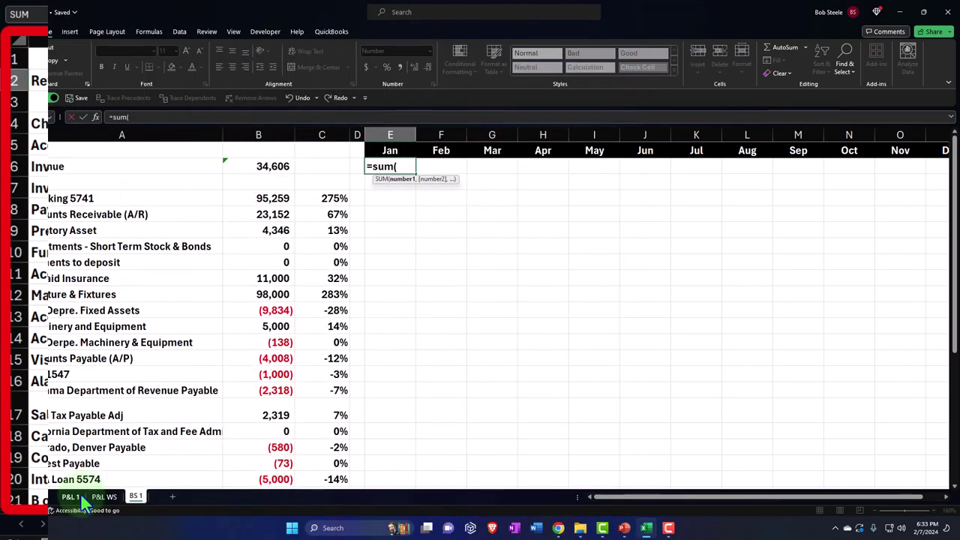
left_click(70, 496)
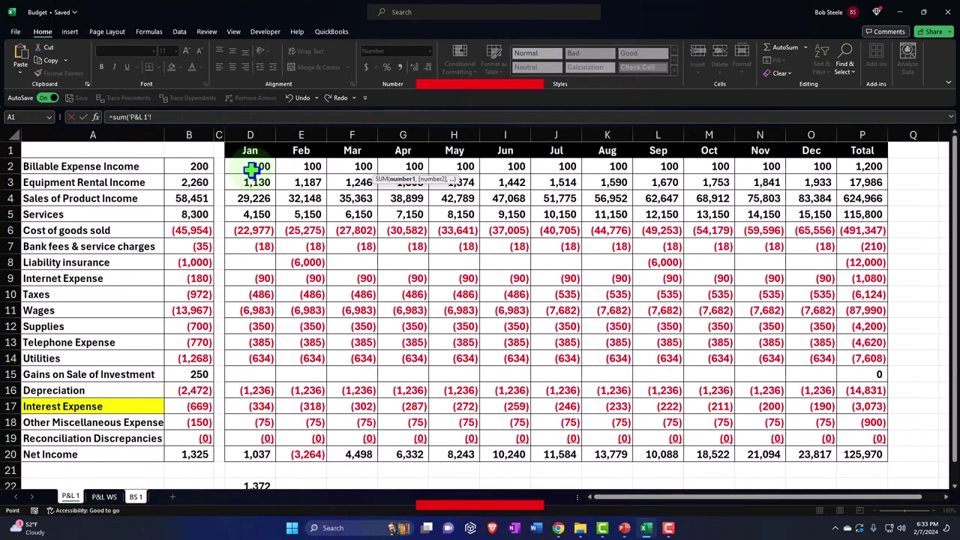
left_click_drag(253, 173, 250, 212)
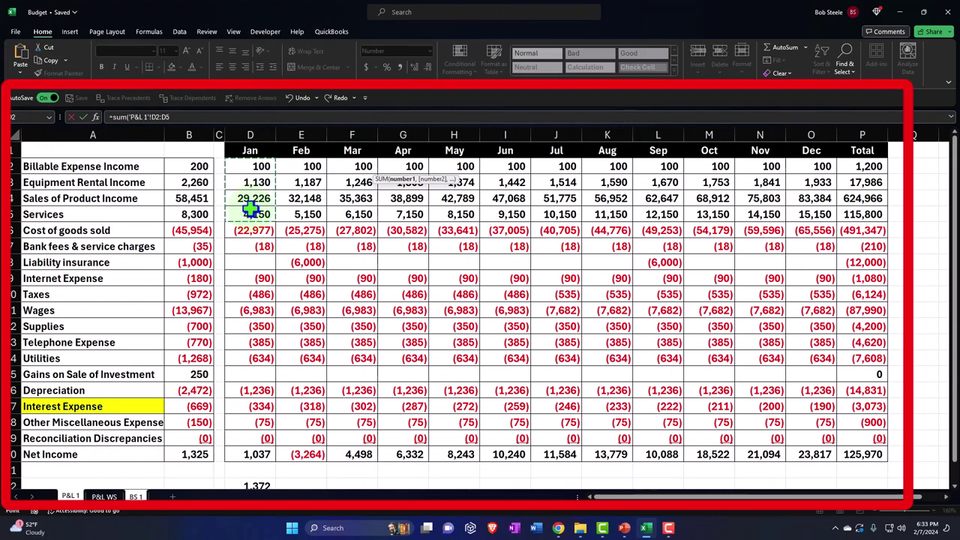
type(")")
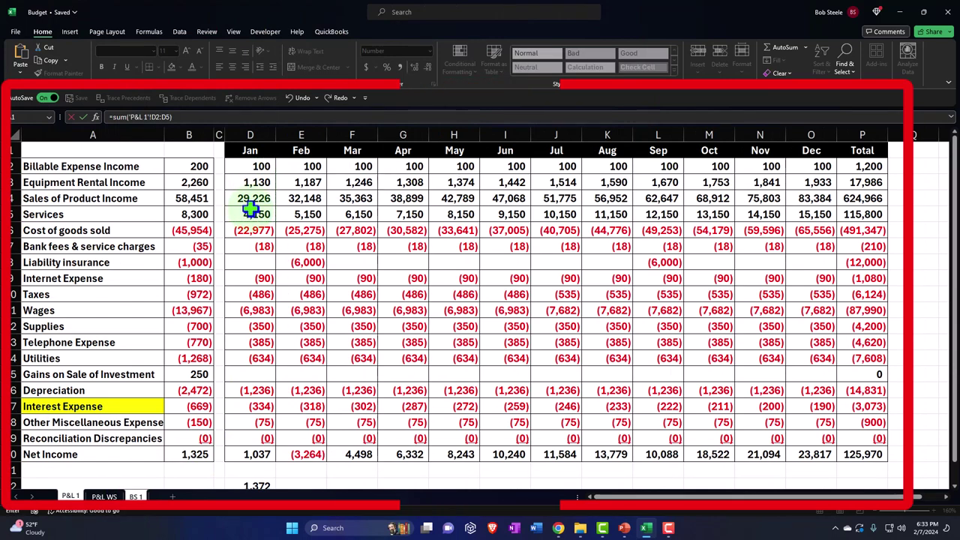
key("Return")
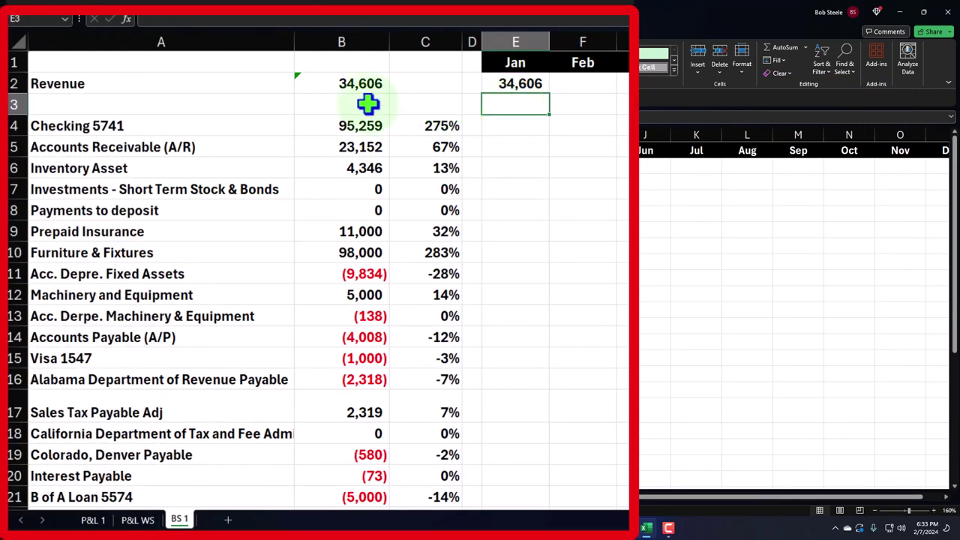
Step: Compare the revenue in B2 with E2, and fill the January revenue formula across to December in P2
left_click(349, 85)
left_click(497, 85)
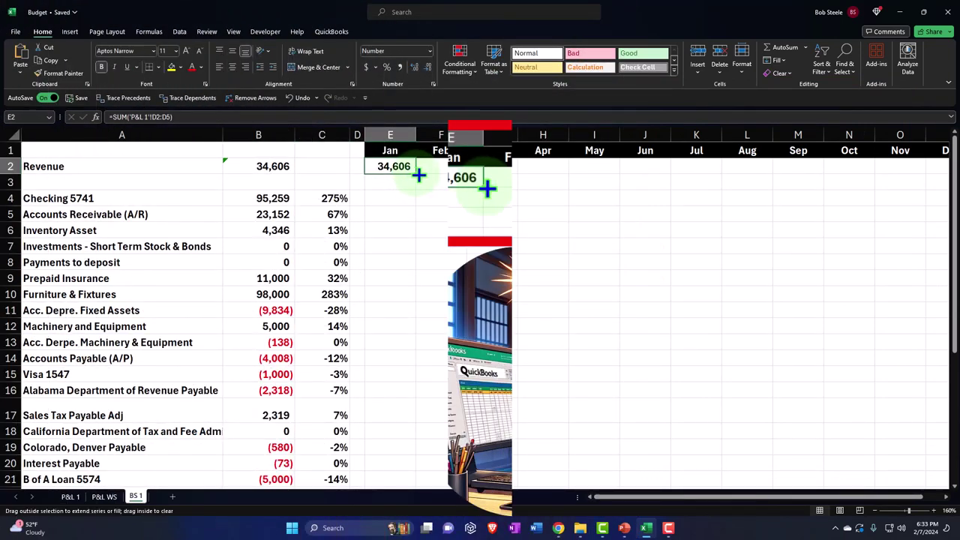
left_click_drag(418, 175, 917, 195)
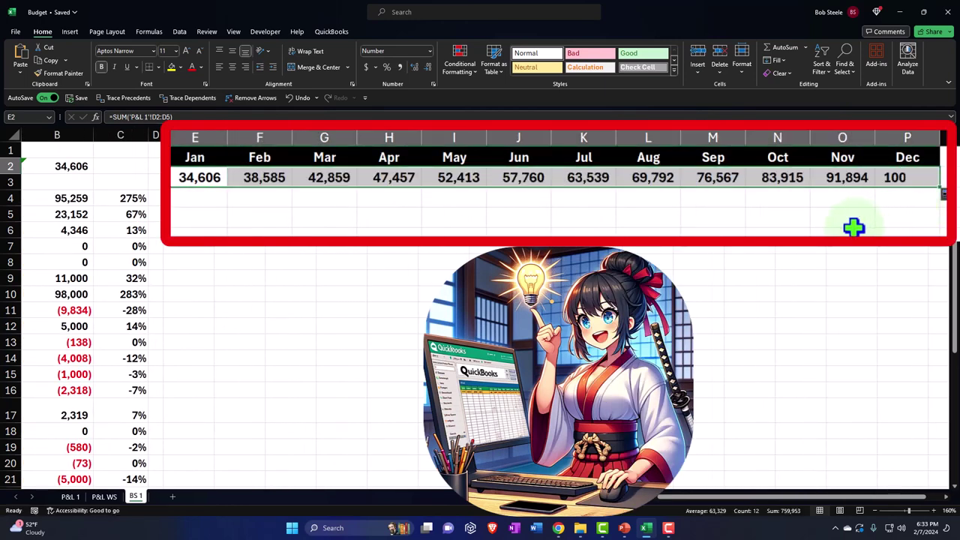
Step: Check the copied revenue formulas through December in P2 against the December income rows O2:O5 on the P&L 1 sheet, and return to BS 1
left_click(272, 188)
key("Right")
key("Right")
key("Right")
key("Right")
key("Right")
key("Right")
key("Right")
key("Right")
key("Right")
key("Right")
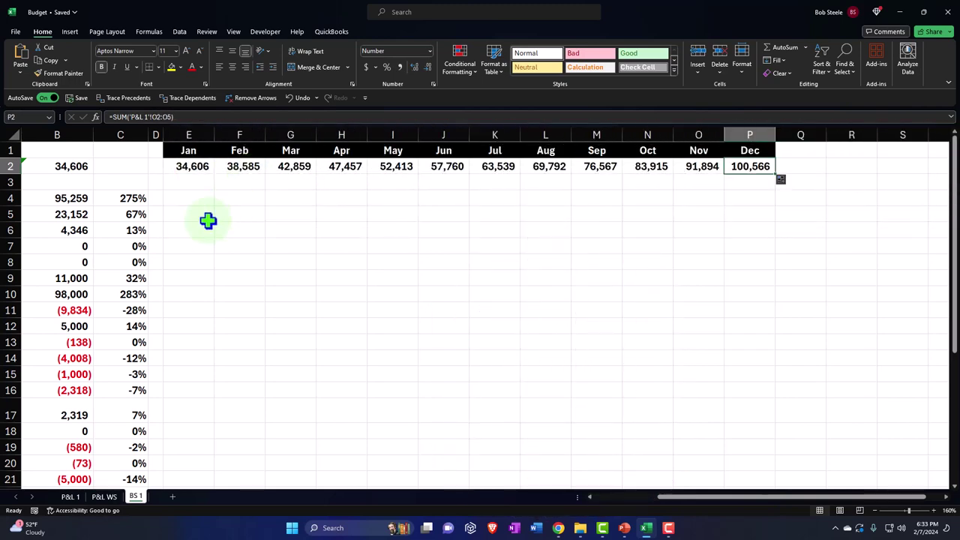
left_click(73, 495)
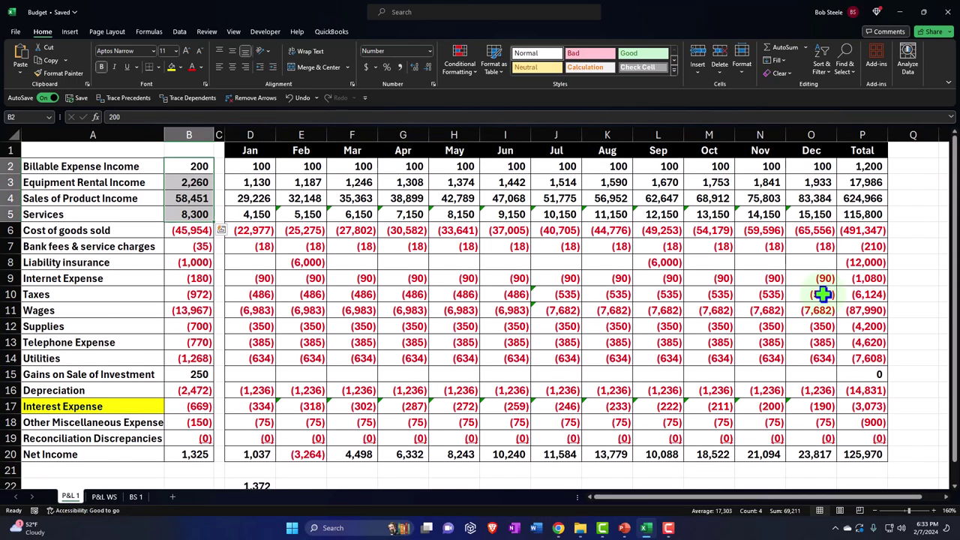
left_click_drag(812, 182, 812, 200)
left_click_drag(876, 215, 878, 231)
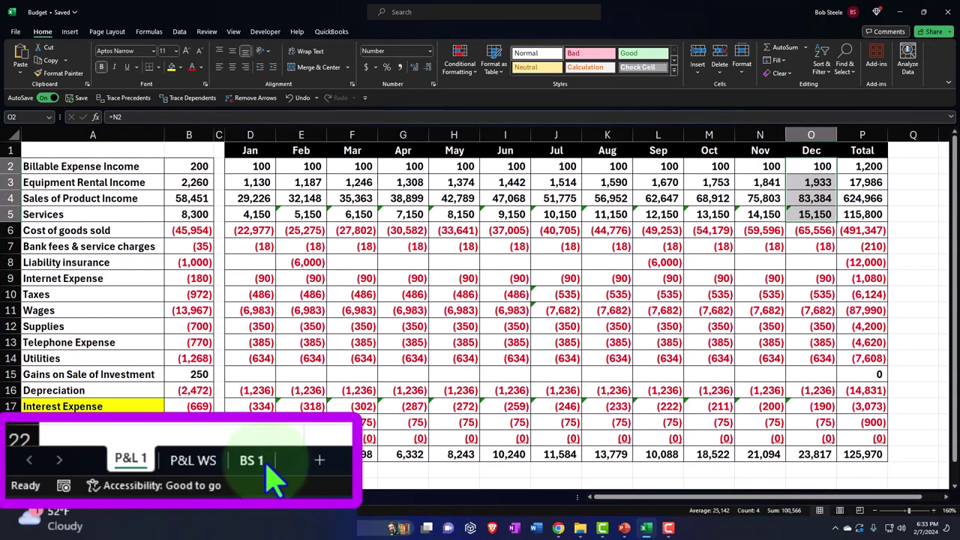
left_click(136, 497)
left_click(201, 230)
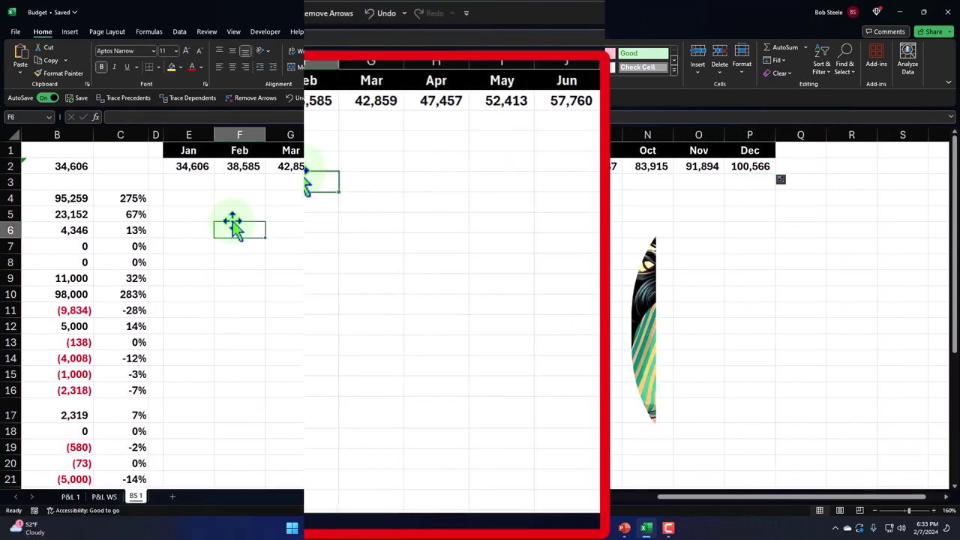
key("Left")
key("Left")
key("Left")
key("Left")
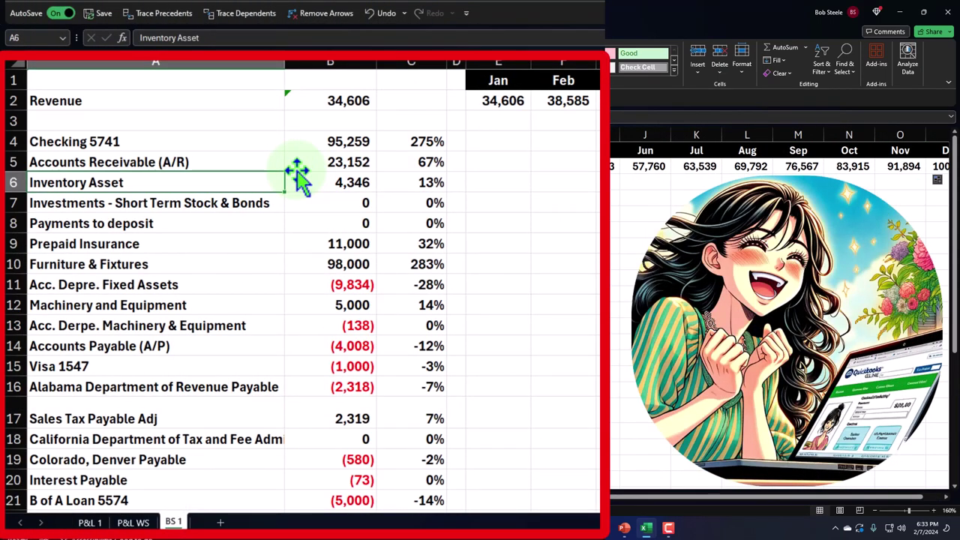
left_click(420, 135)
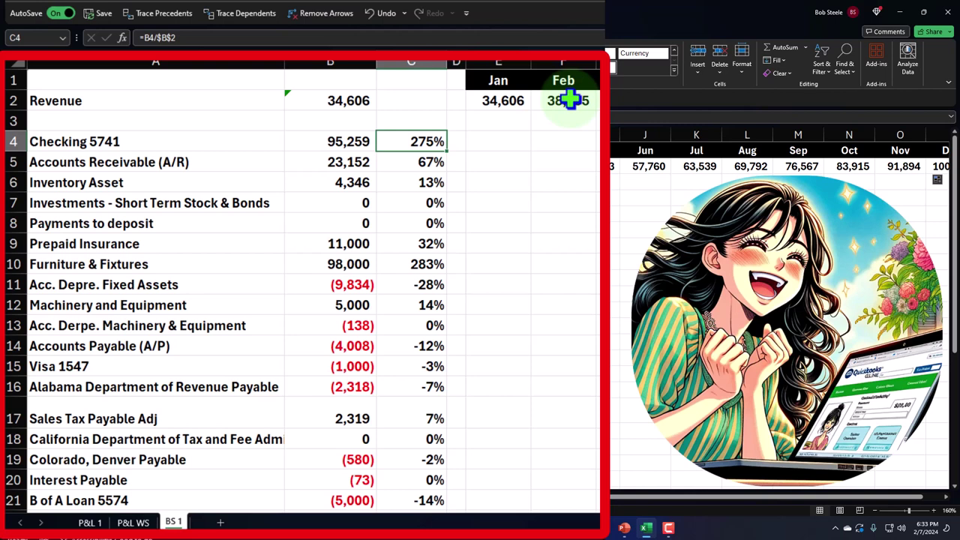
double_click(519, 142)
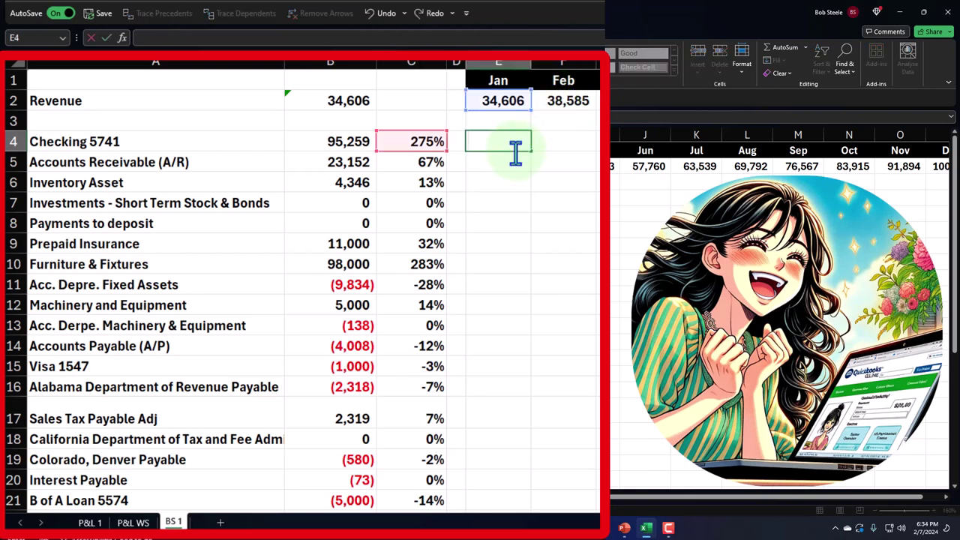
key("Return")
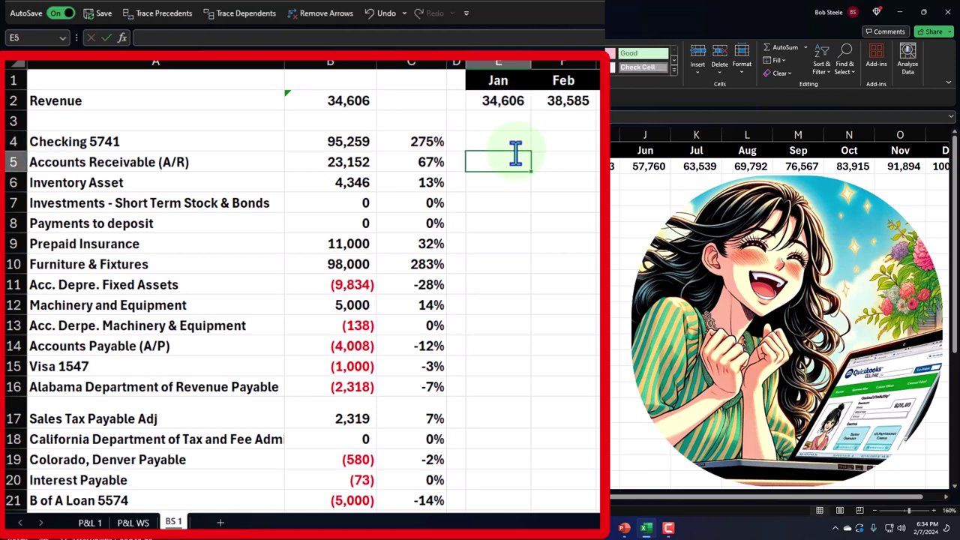
Step: Review the revenue and checking amounts in B2 and B4, and calculate the January checking balance in E4 with =E2*C4
left_click(345, 103)
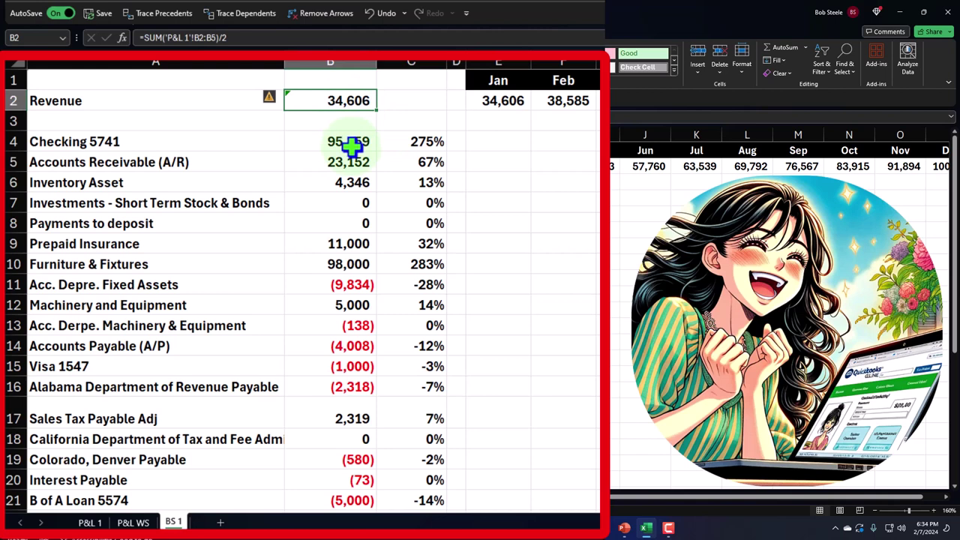
left_click(353, 146)
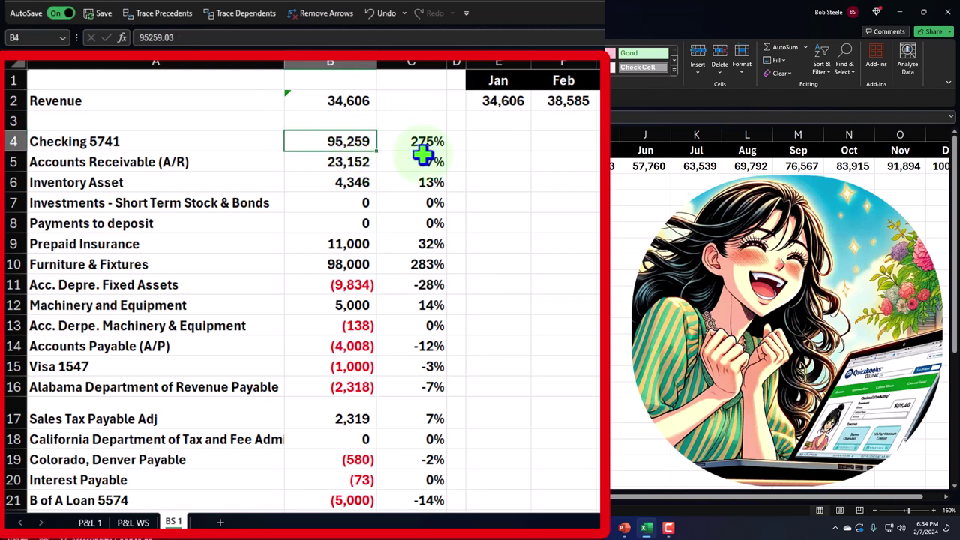
left_click(498, 143)
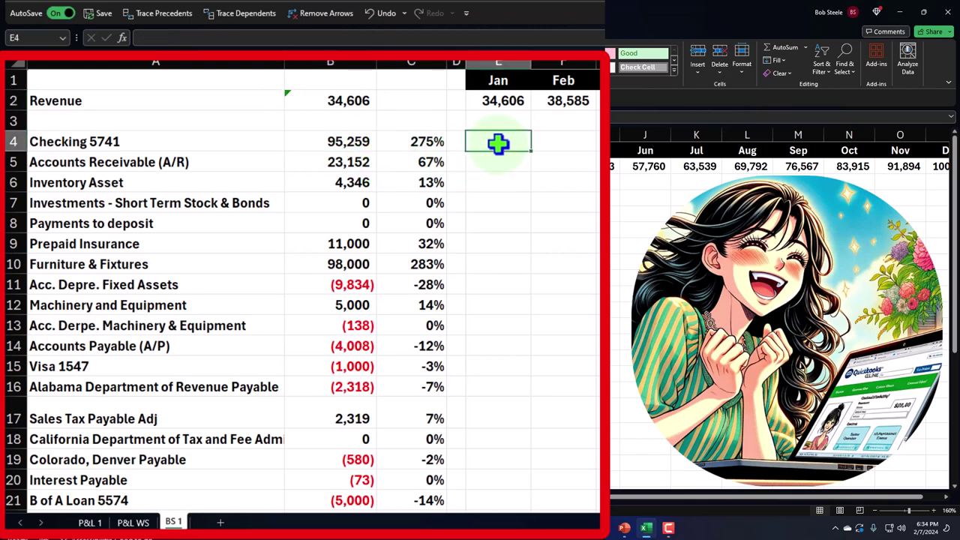
type("=")
key("Up")
key("Up")
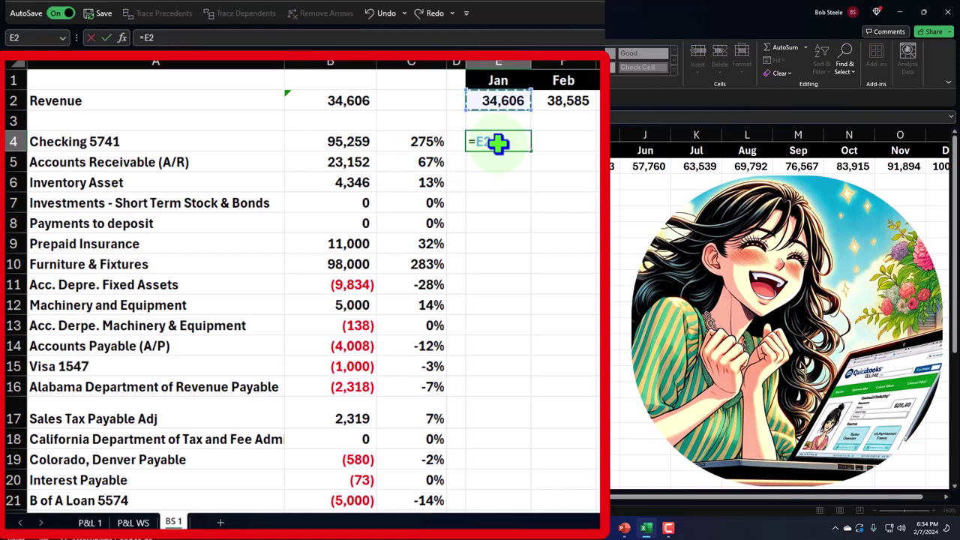
type("*")
key("Left")
key("Left")
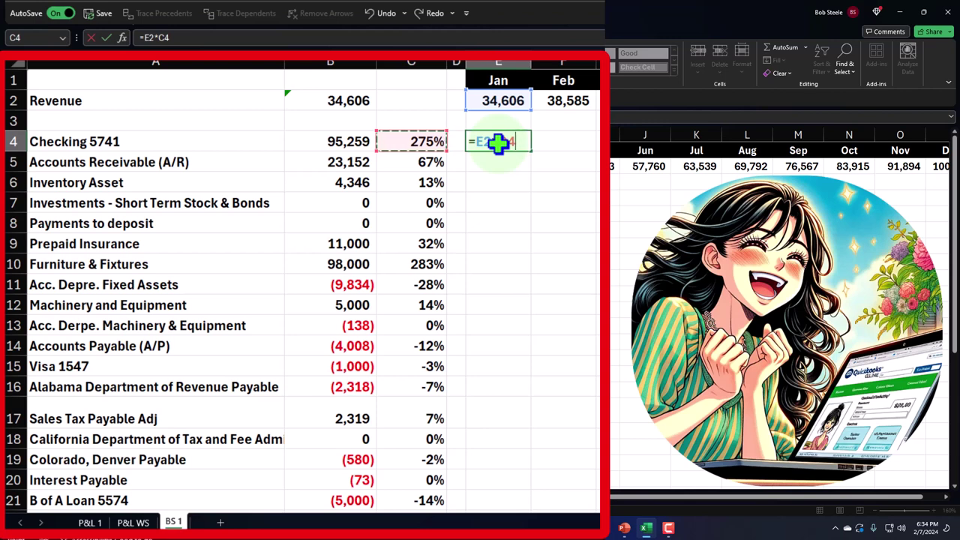
key("Return")
left_click(499, 142)
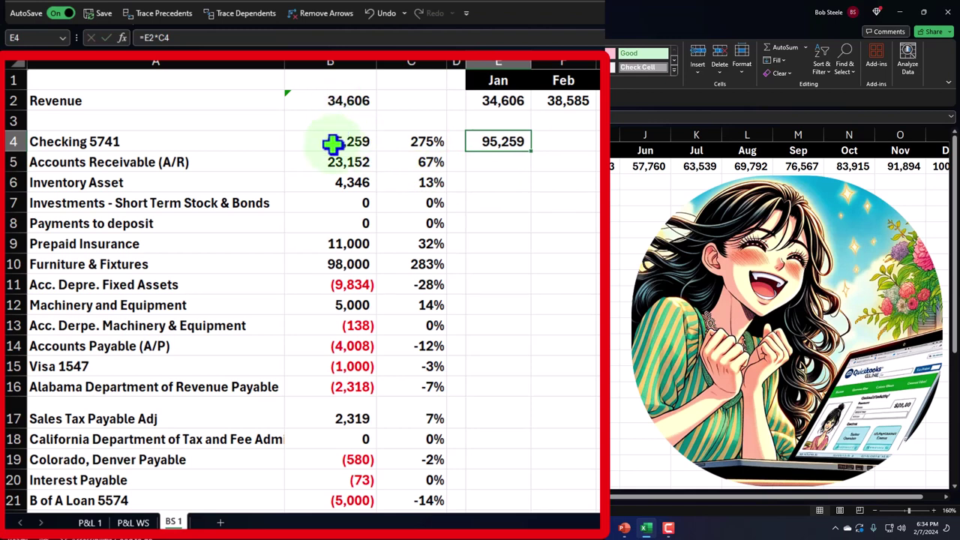
Step: Calculate the February checking balance in F4 with =C4*F2
left_click(559, 145)
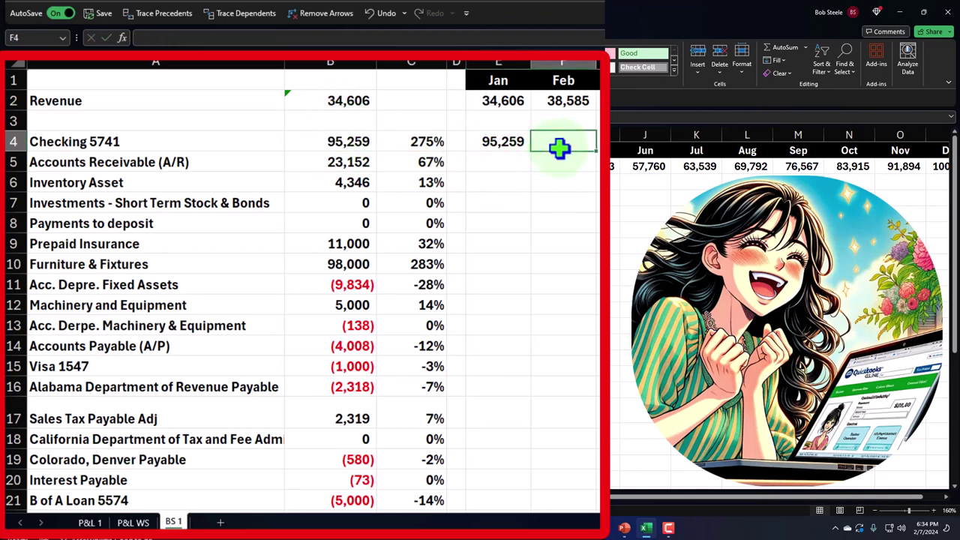
type("=")
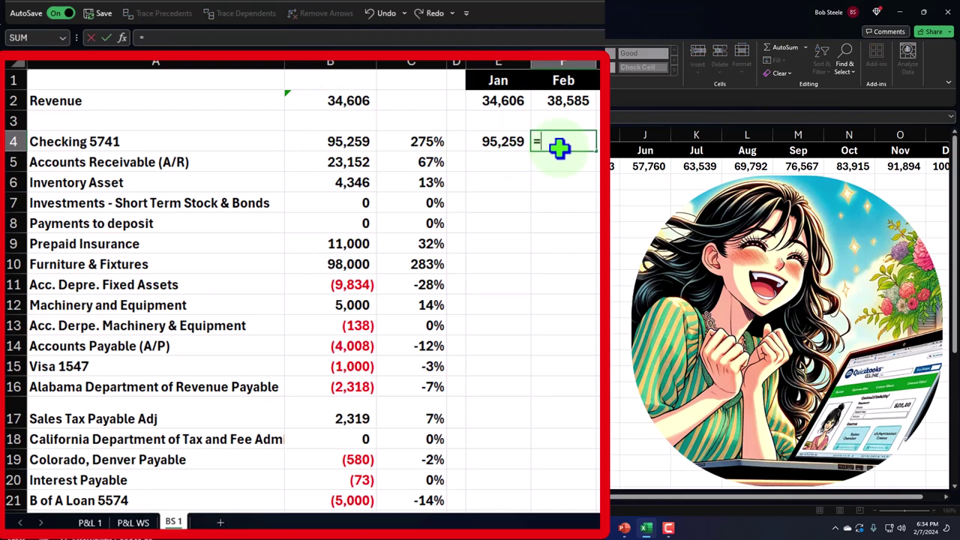
key("Left")
key("Left")
key("Left")
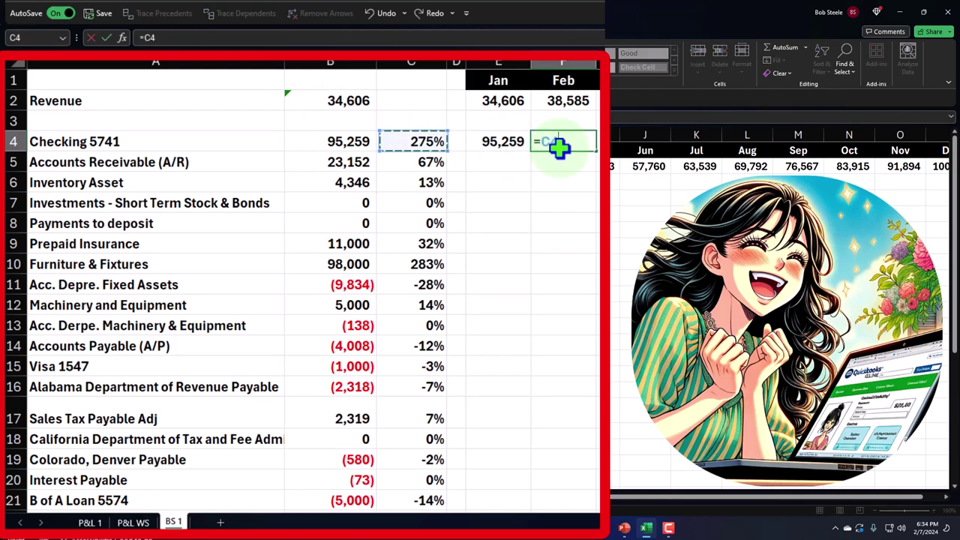
type("*")
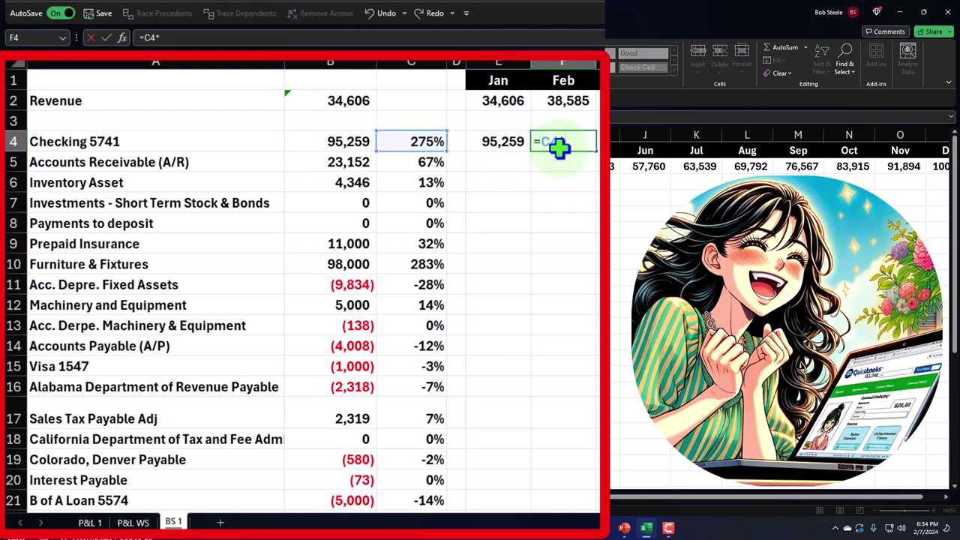
key("Up")
key("Up")
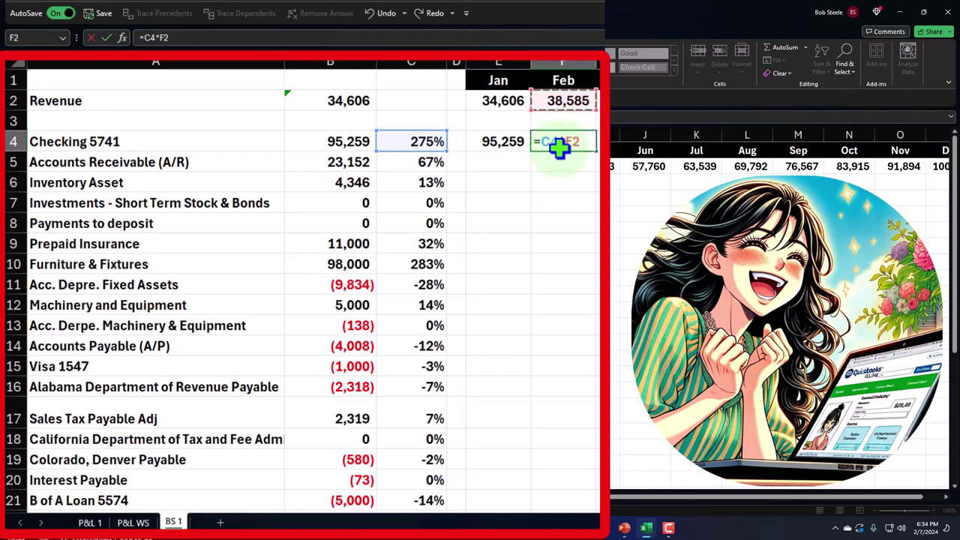
key("ctrl+Return")
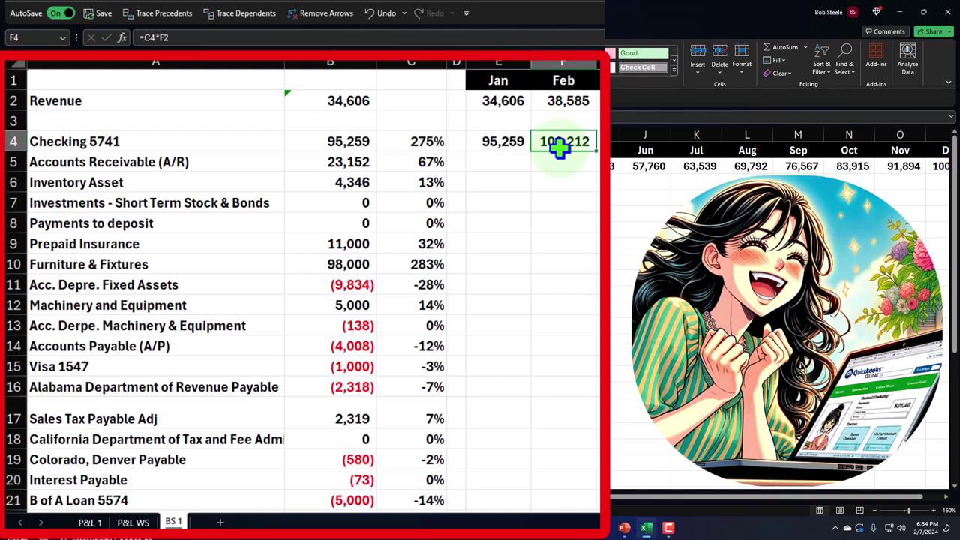
Step: Add mixed references to the January checking formula in E4 so that it reads =E$2*$C4
left_click(498, 142)
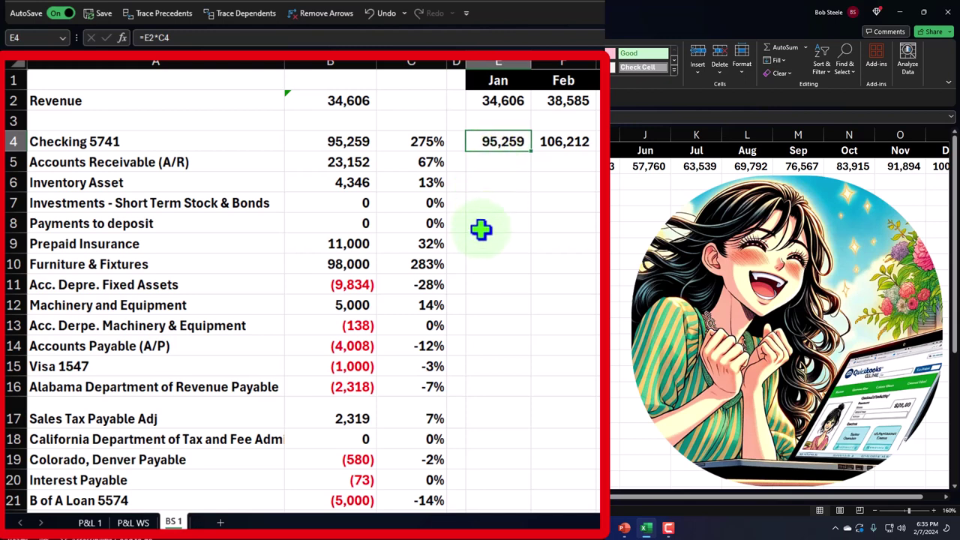
left_click(411, 178)
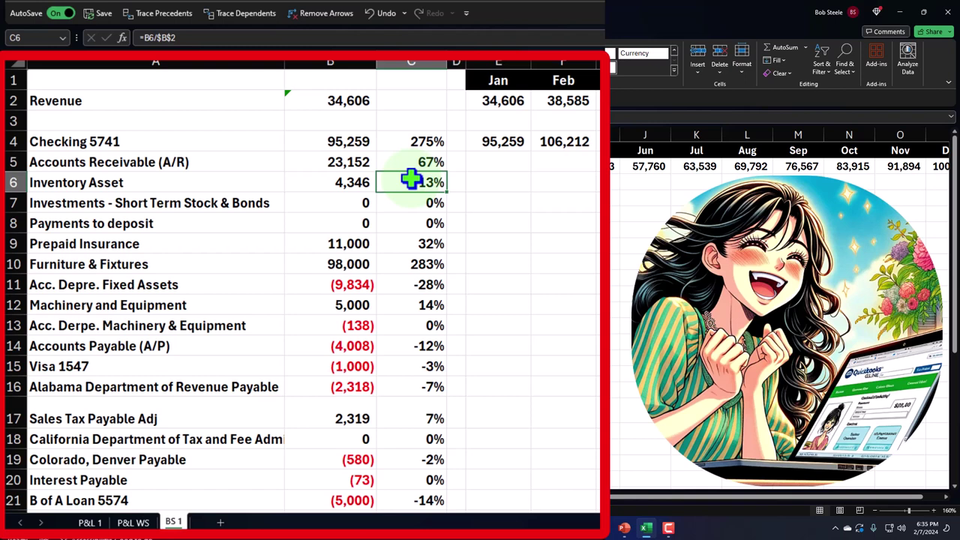
double_click(504, 142)
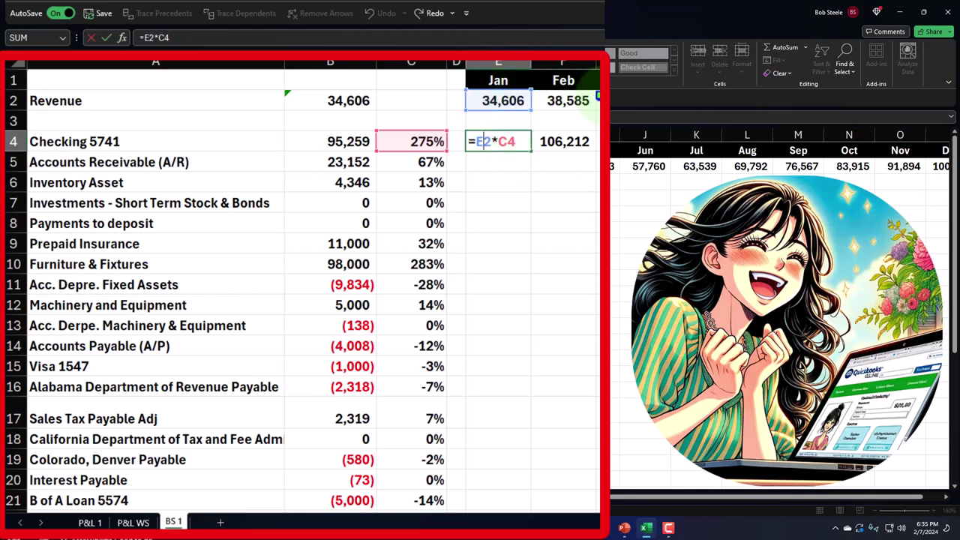
double_click(482, 142)
left_click(499, 105)
left_click(489, 143)
type("$")
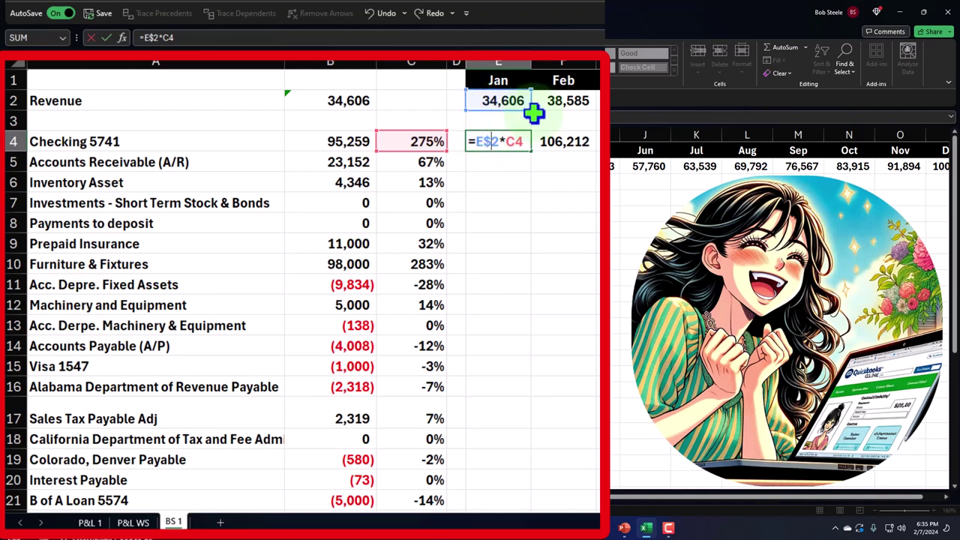
left_click(520, 141)
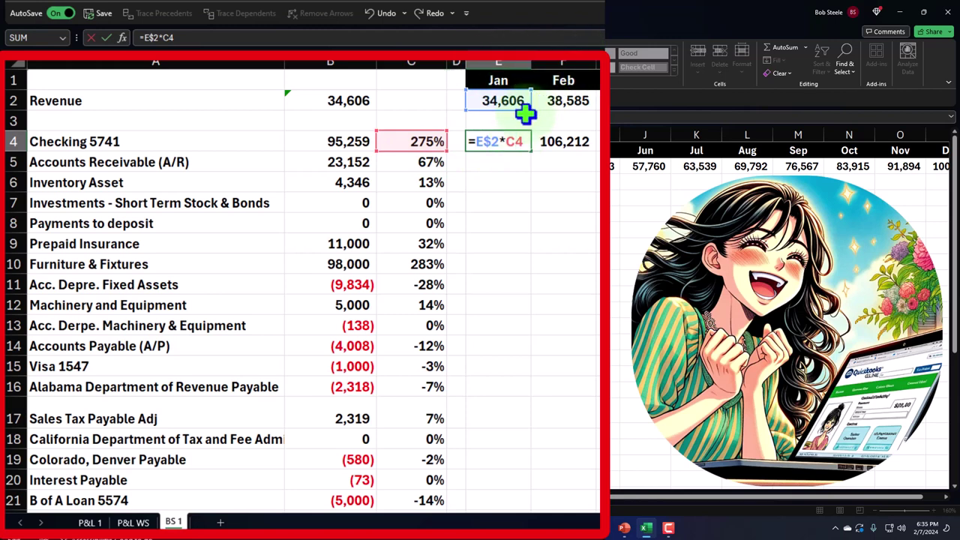
left_click(504, 142)
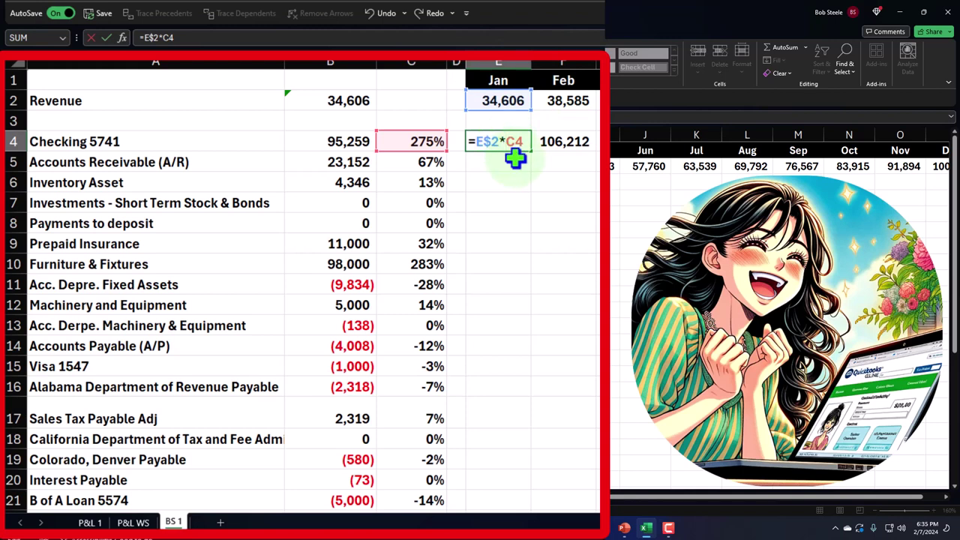
type("$")
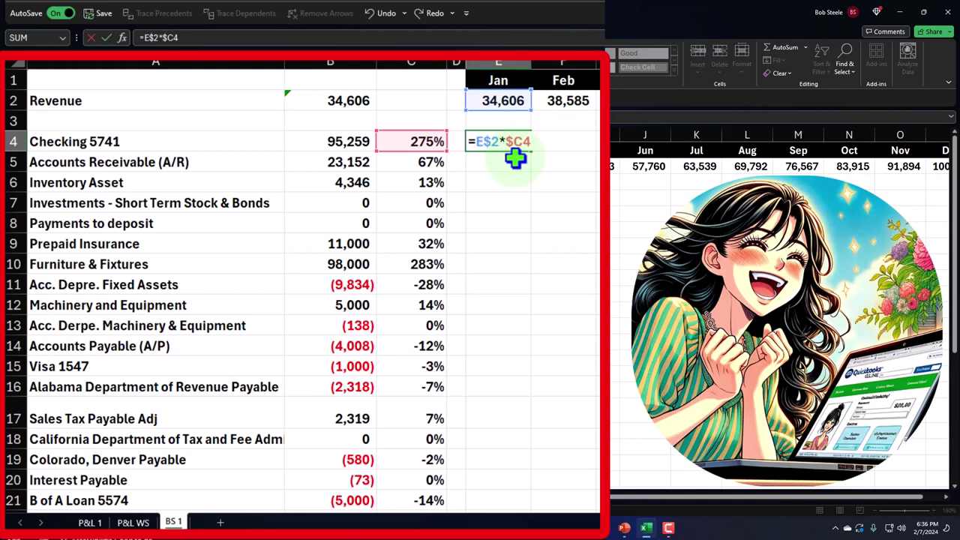
key("Return")
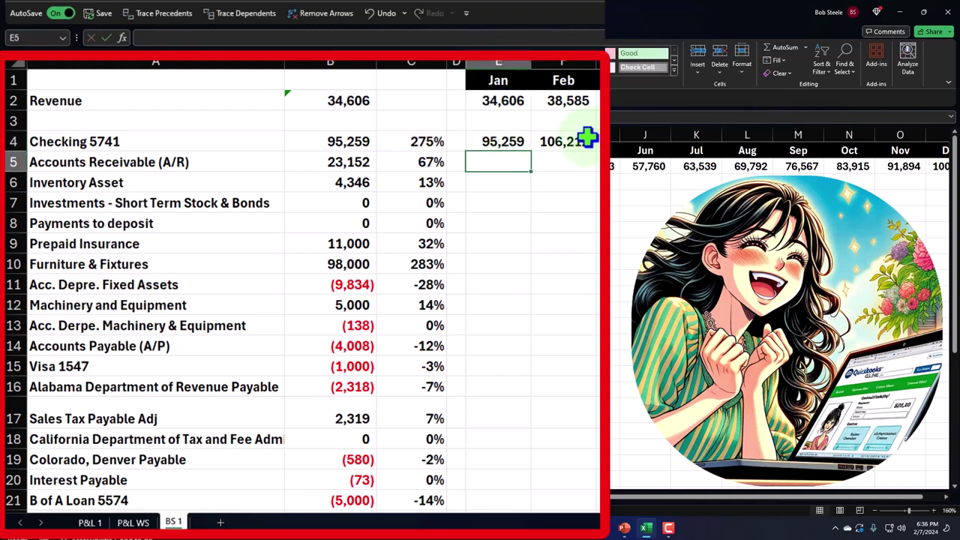
Step: Clear the February checking formula in F4, and fill the January formula from E4 down to Owners Equity in E33
left_click(585, 140)
key("Delete")
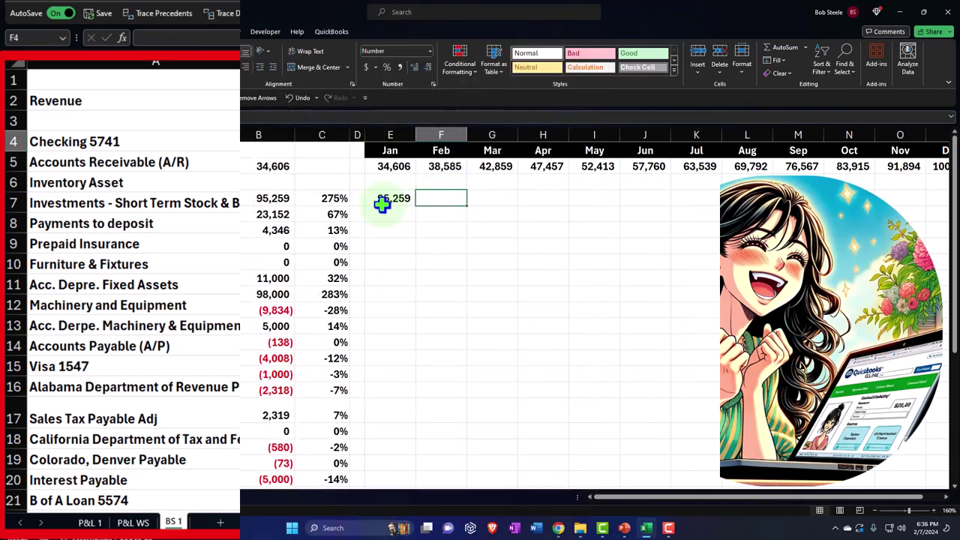
left_click(498, 141)
left_click_drag(417, 209, 391, 501)
left_click_drag(509, 525, 496, 473)
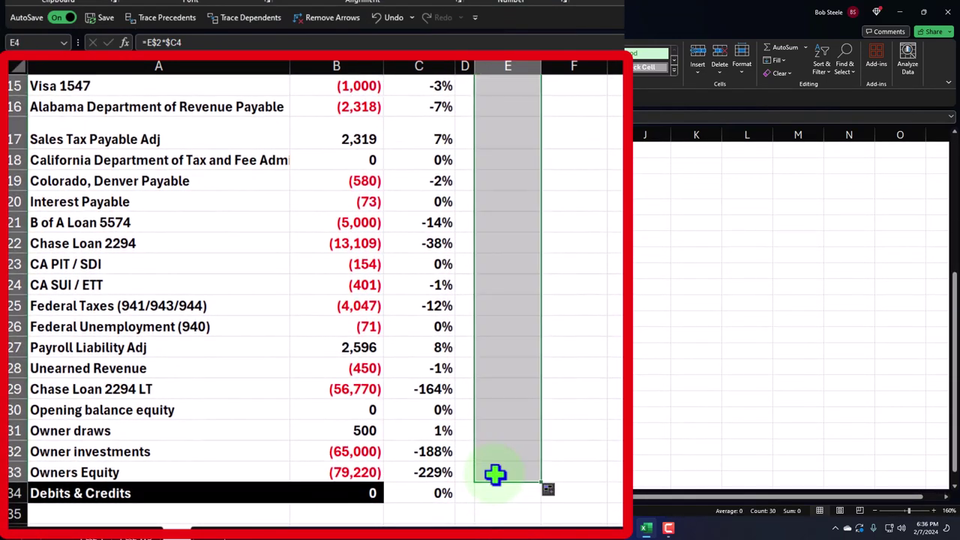
Step: Check the cell references of the long-term Chase loan formula in E29 against the January revenue
double_click(513, 389)
scroll(513, 388, "up", 5)
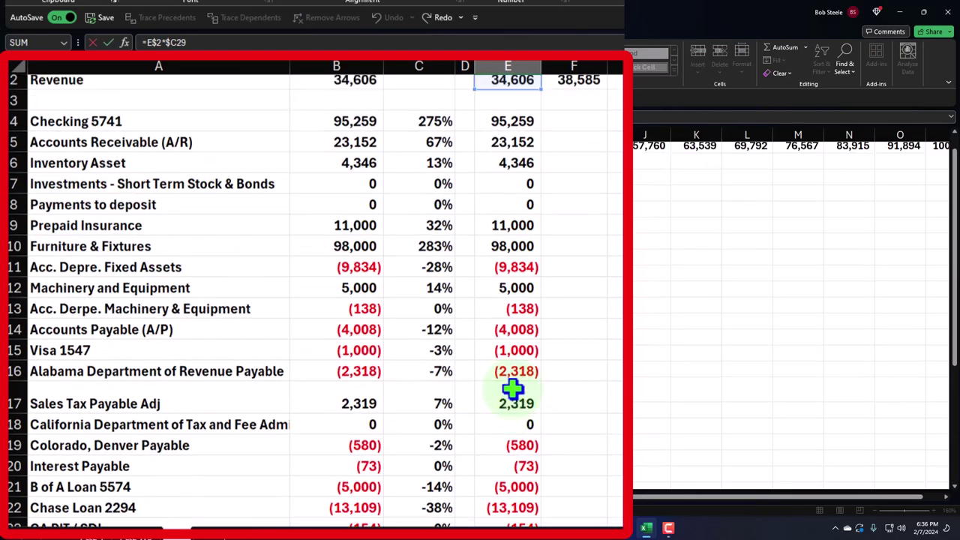
key("Return")
scroll(510, 386, "down", 1)
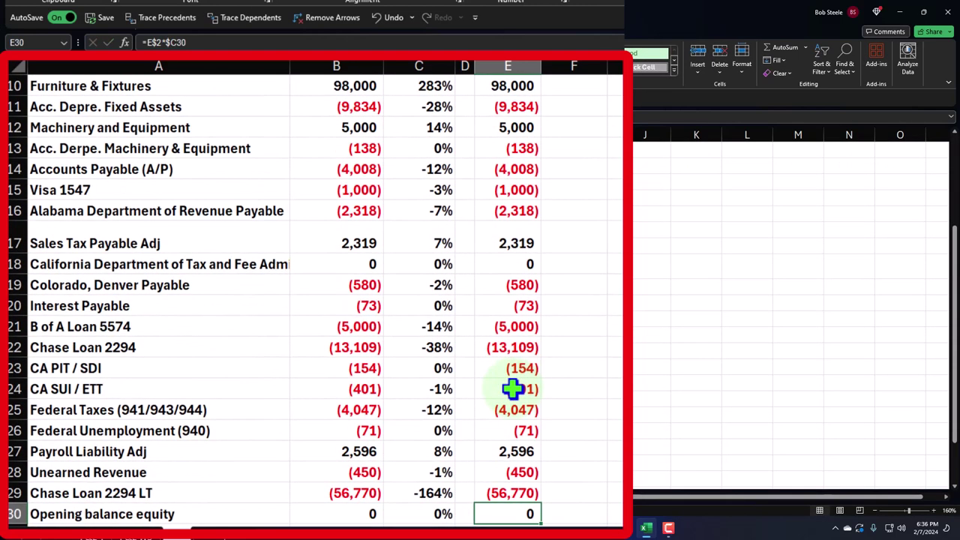
Step: Fill the January formulas in E4:E33 across the monthly columns through column Y
scroll(525, 360, "up", 4)
left_click_drag(512, 149, 797, 452)
scroll(403, 350, "up", 5)
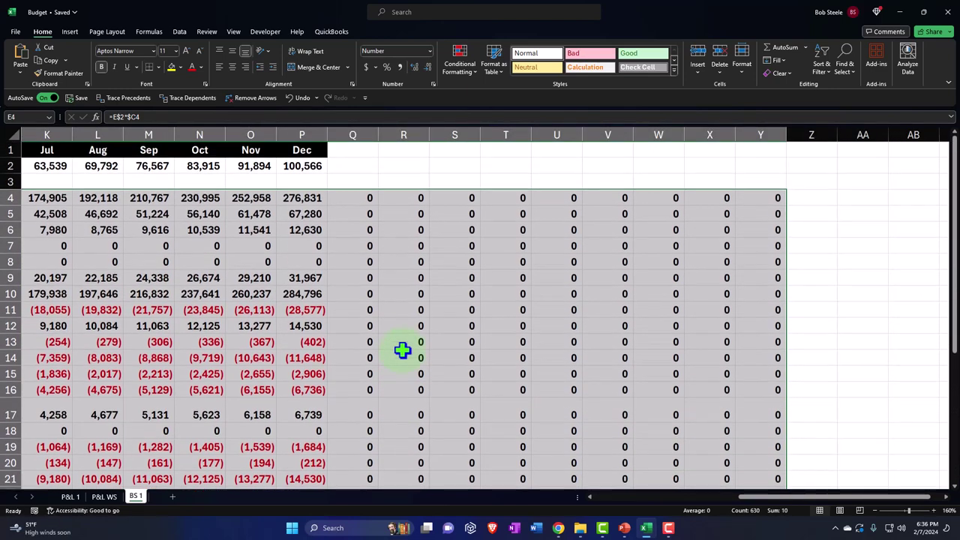
Step: Delete the surplus columns Q:Y beyond December
left_click_drag(353, 134, 761, 133)
right_click(437, 236)
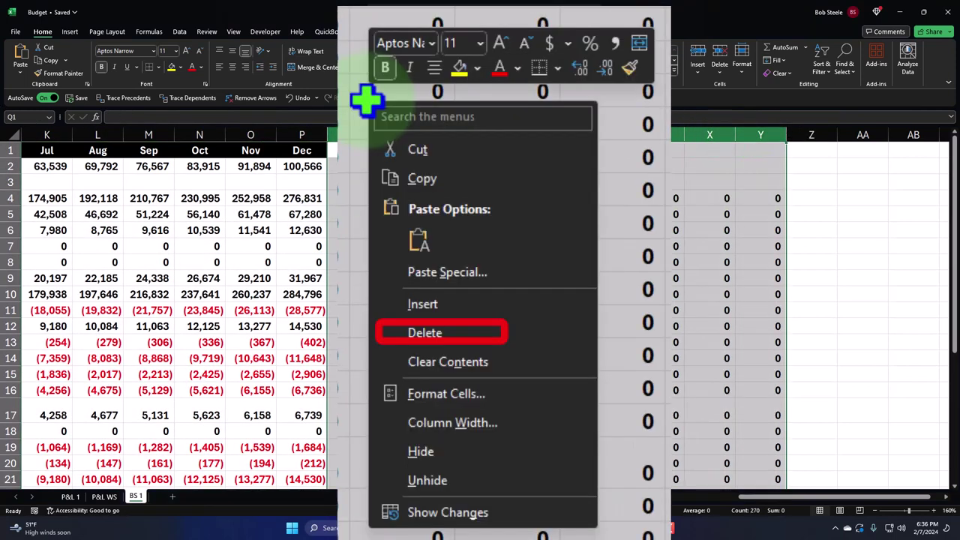
left_click(425, 333)
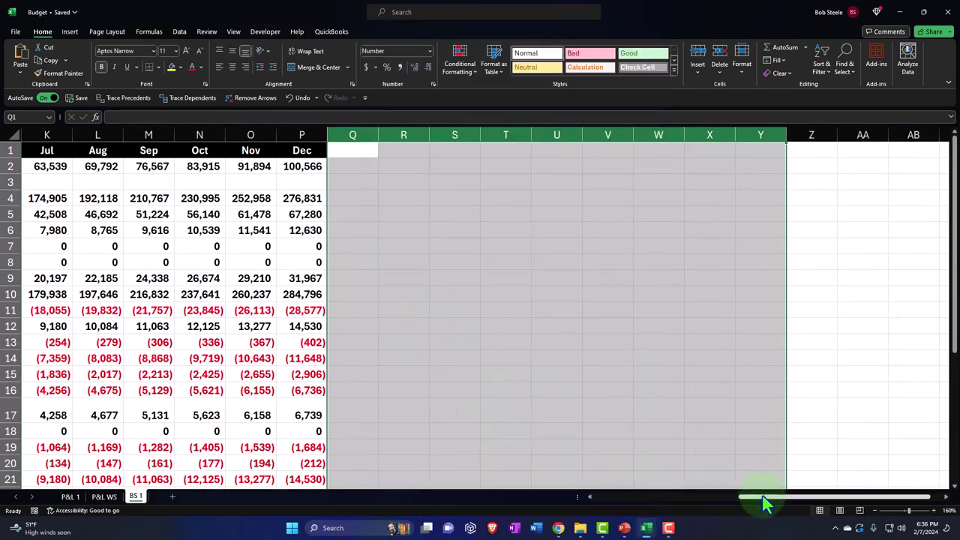
Step: Check the December Inventory Asset formula in P6, and return to column A
left_click_drag(763, 504, 665, 518)
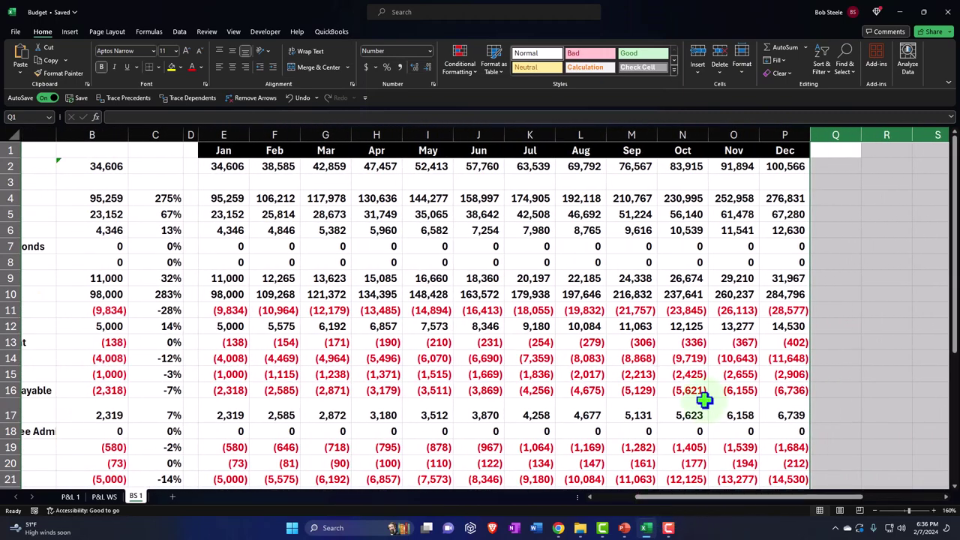
double_click(773, 230)
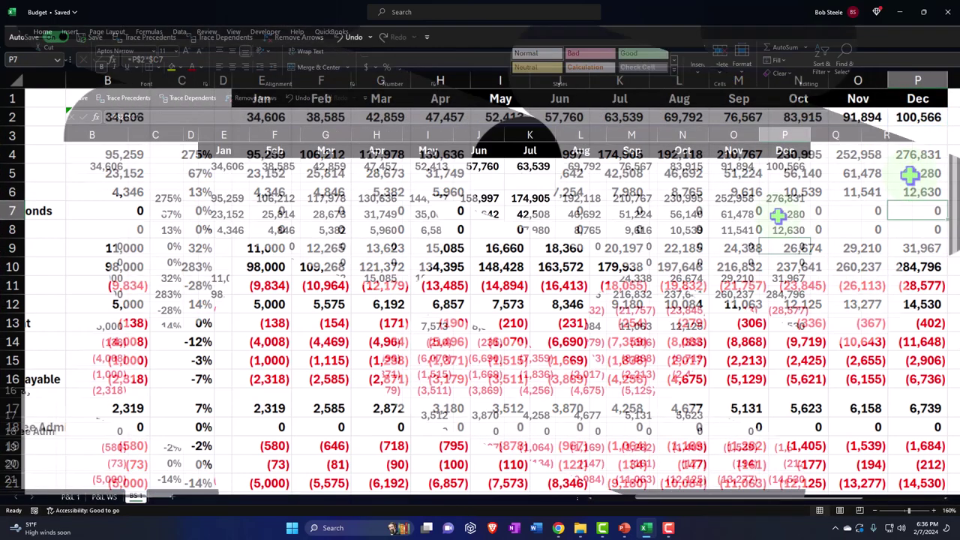
key("Home")
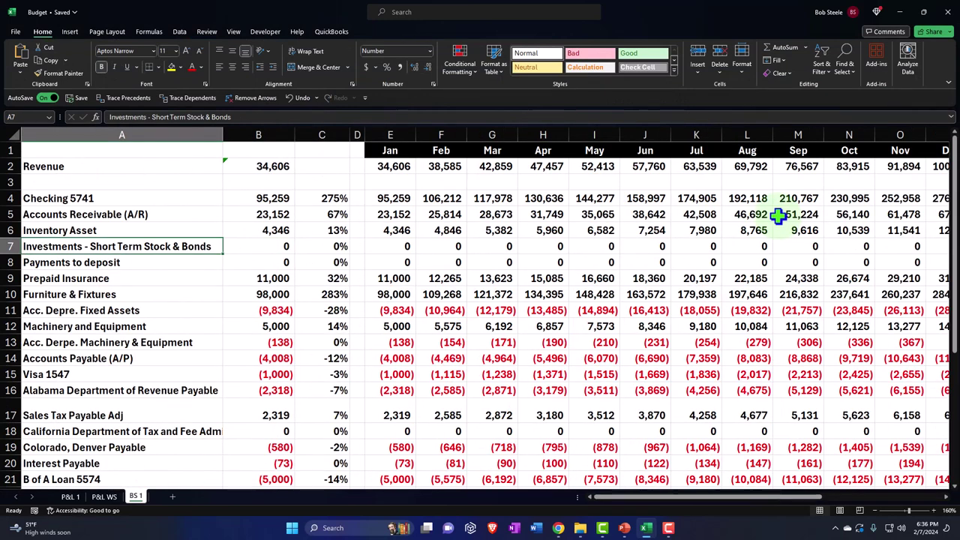
Step: Shade the checking account's name, balance and percentage in A4:C4 light green
left_click(40, 194)
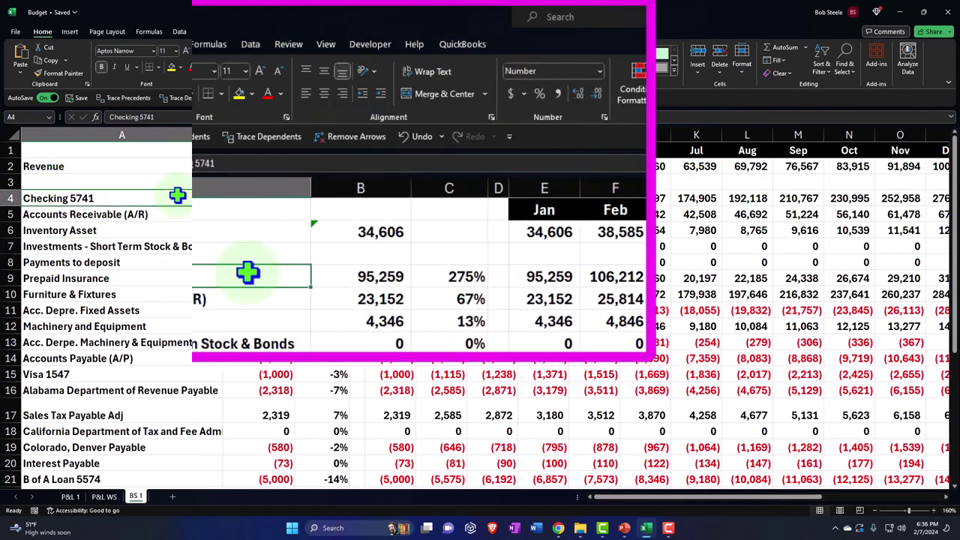
left_click_drag(177, 195, 246, 195)
left_click(181, 68)
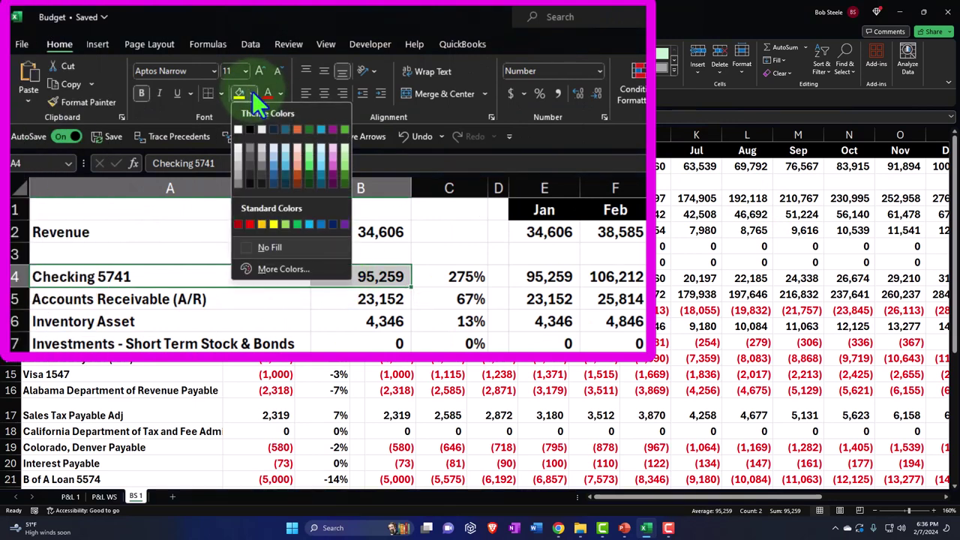
left_click(285, 225)
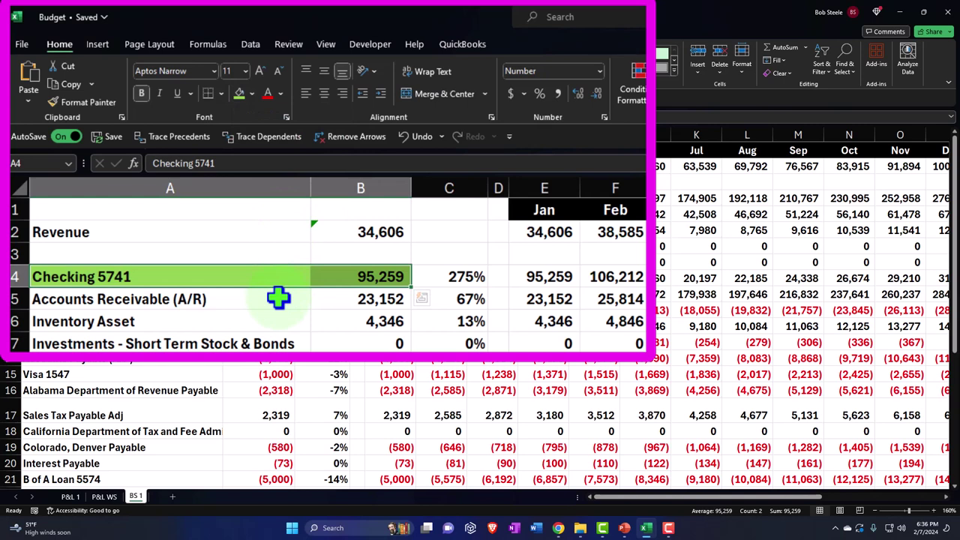
left_click(422, 276)
left_click(239, 94)
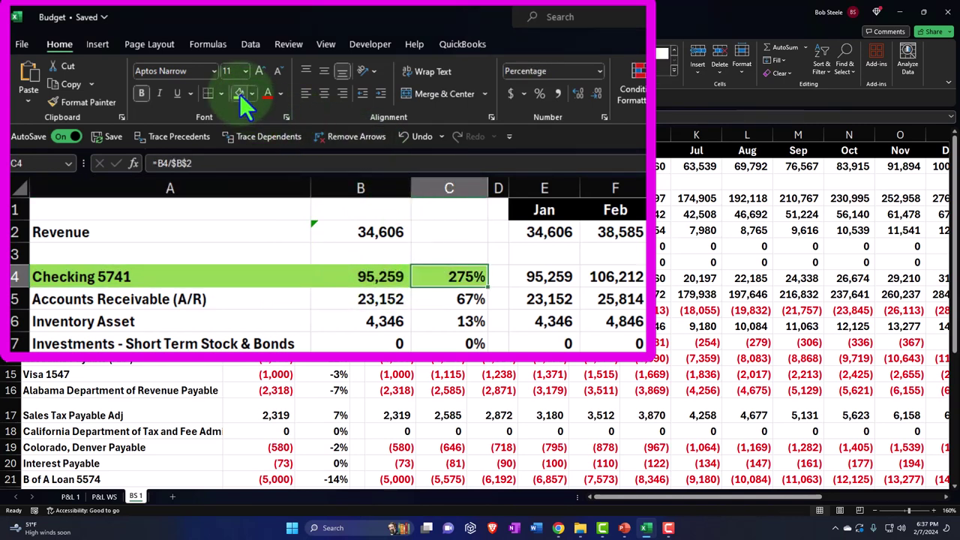
left_click(555, 293)
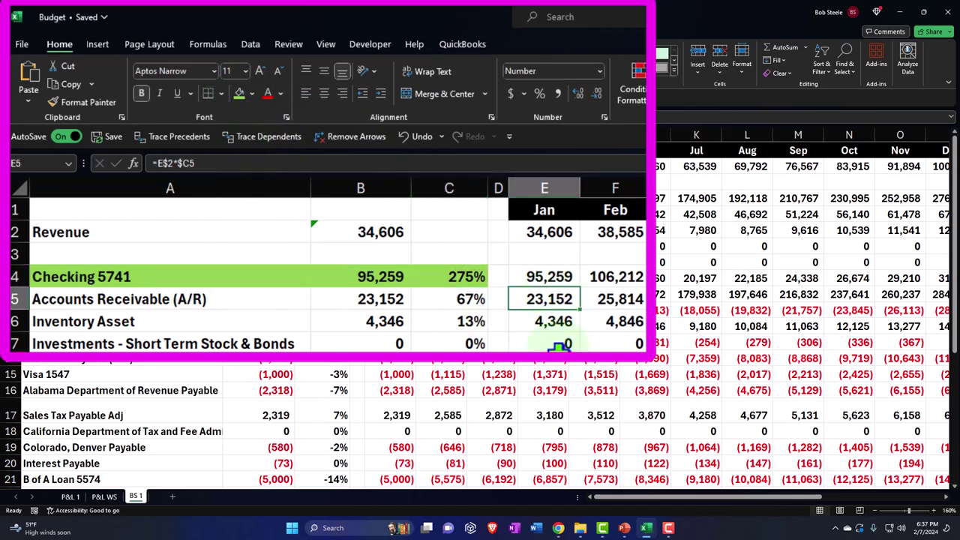
Step: Change the fill of the checking account cells A4:C4 to yellow
left_click_drag(182, 272, 470, 280)
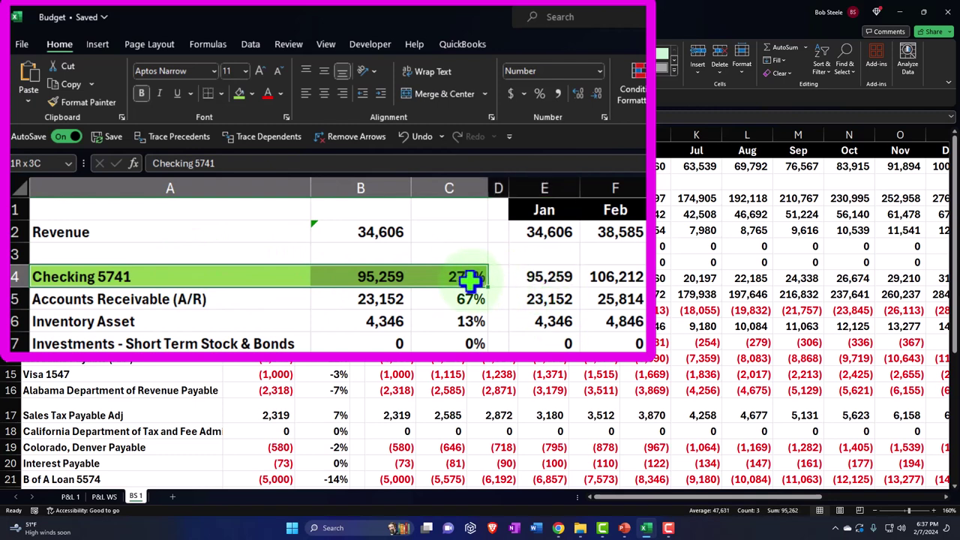
left_click(251, 93)
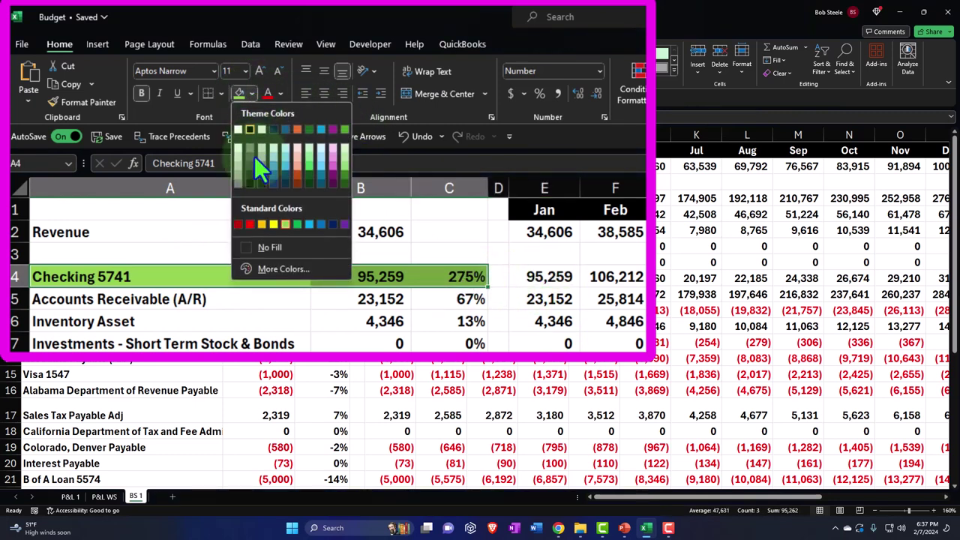
left_click(274, 223)
left_click(278, 305)
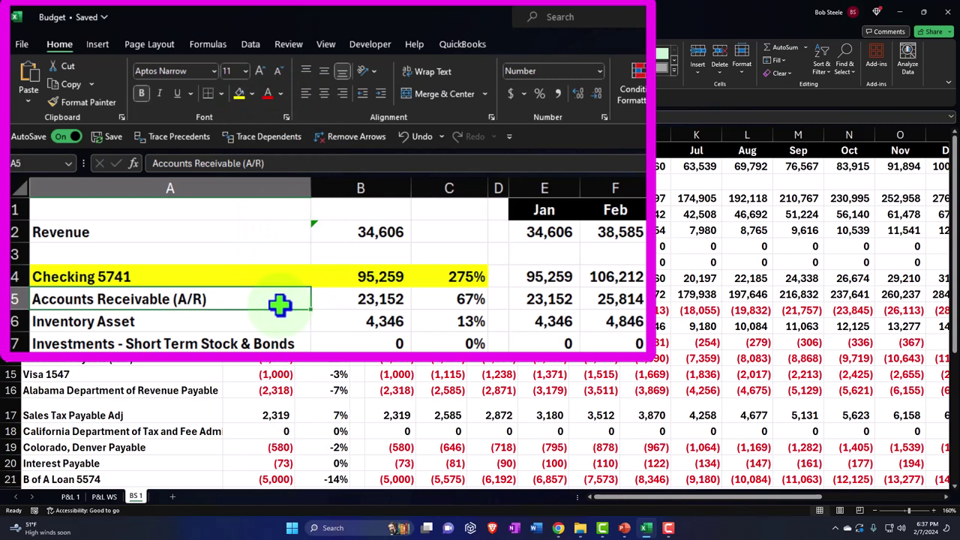
Step: Shade the Accounts Receivable name, balance and percentage in A5:C5 light green
left_click(541, 300)
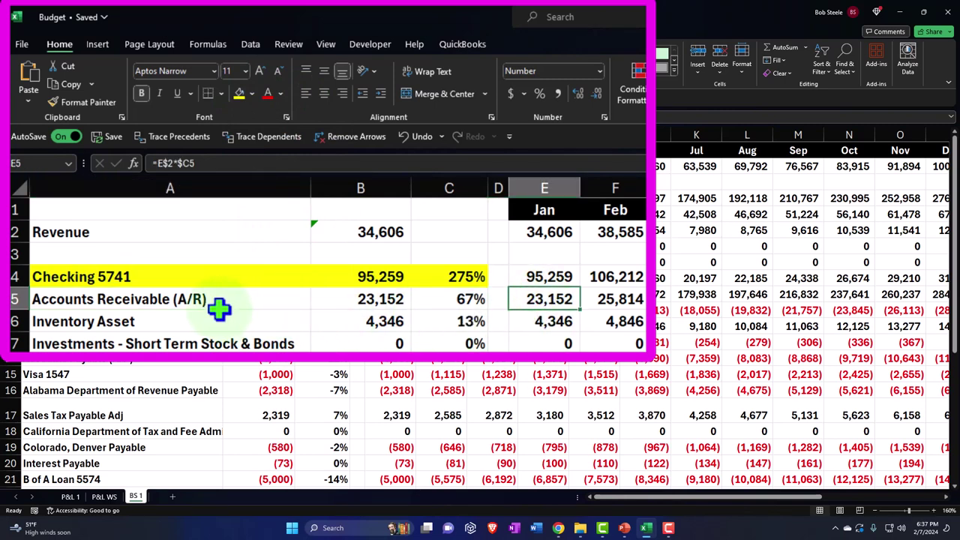
left_click_drag(217, 308, 439, 301)
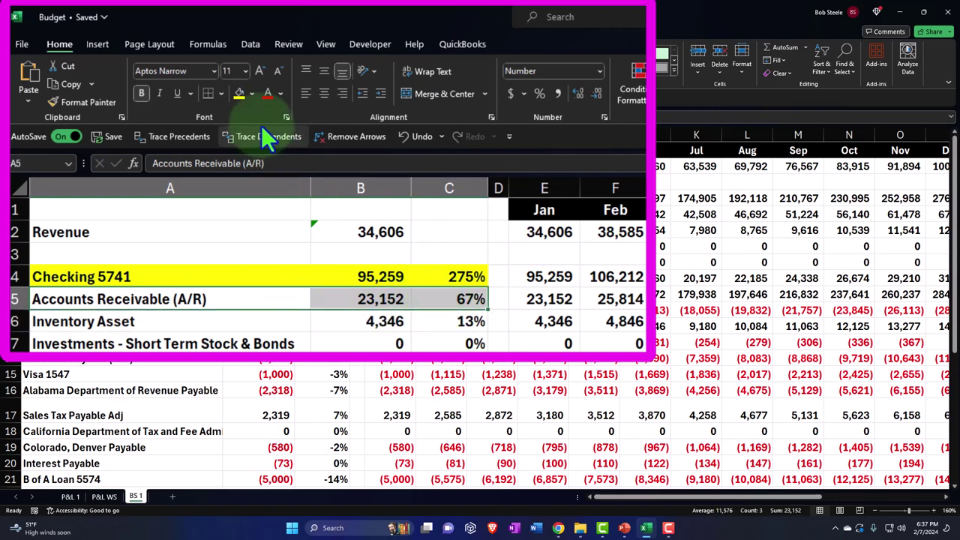
left_click(256, 88)
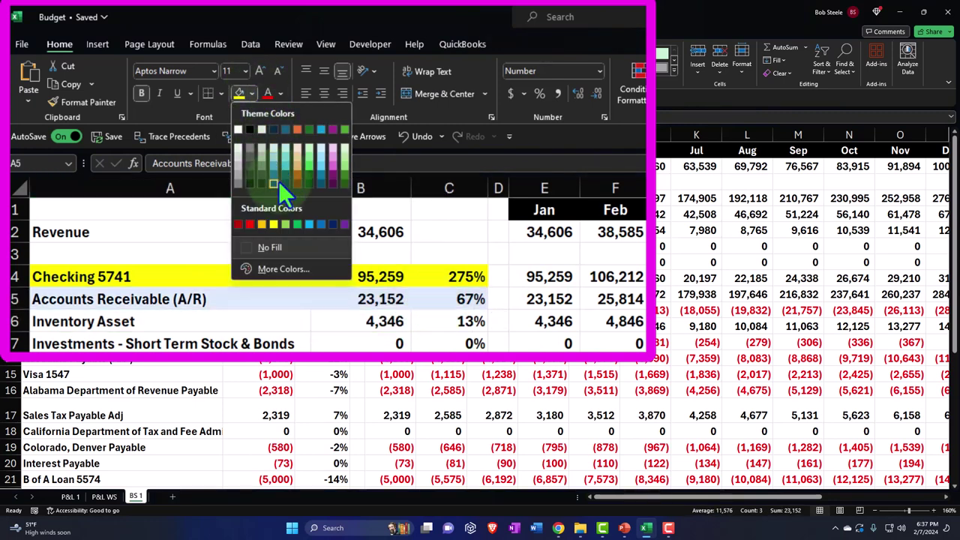
left_click(287, 225)
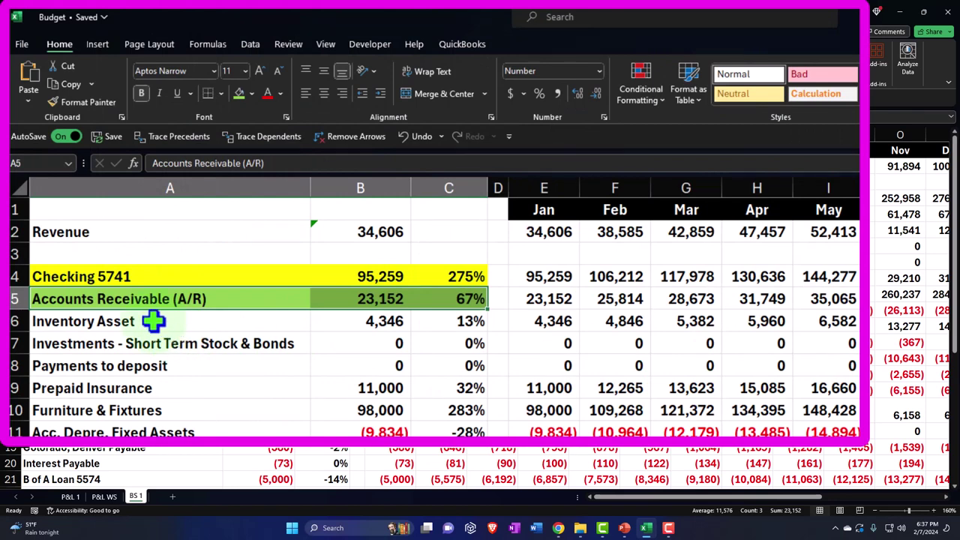
Step: Apply the same light green fill to the Inventory Asset through Prepaid Insurance rows in A6:C9
left_click_drag(153, 321, 457, 323)
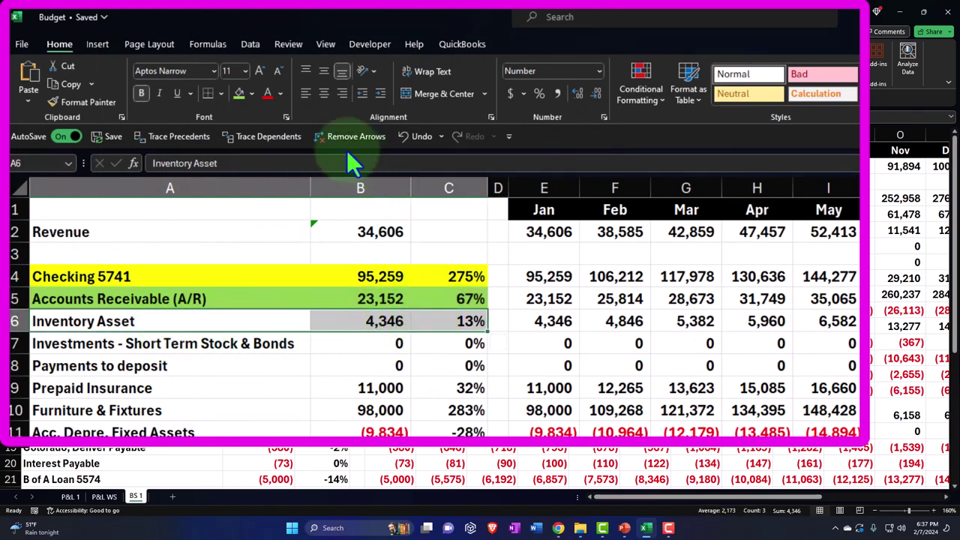
left_click(240, 94)
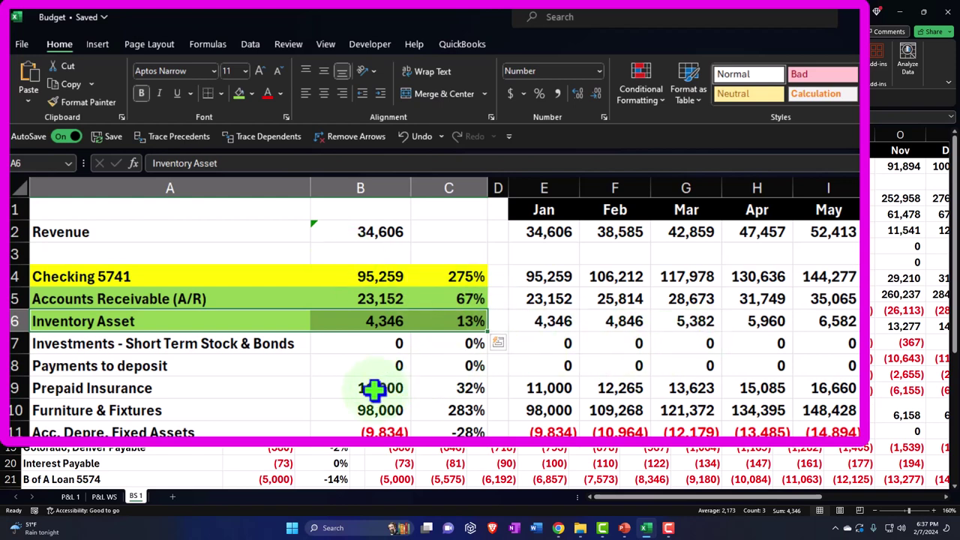
left_click_drag(136, 347, 449, 365)
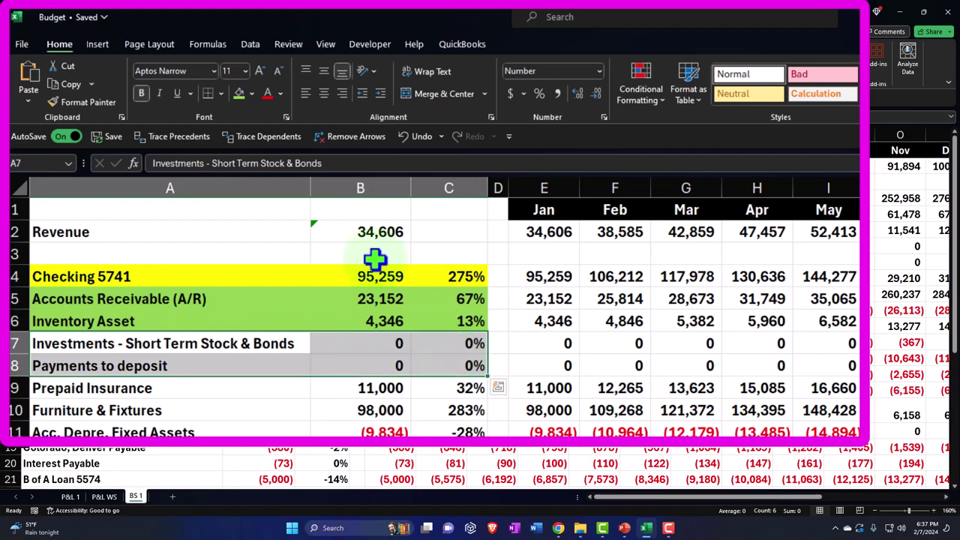
left_click(238, 93)
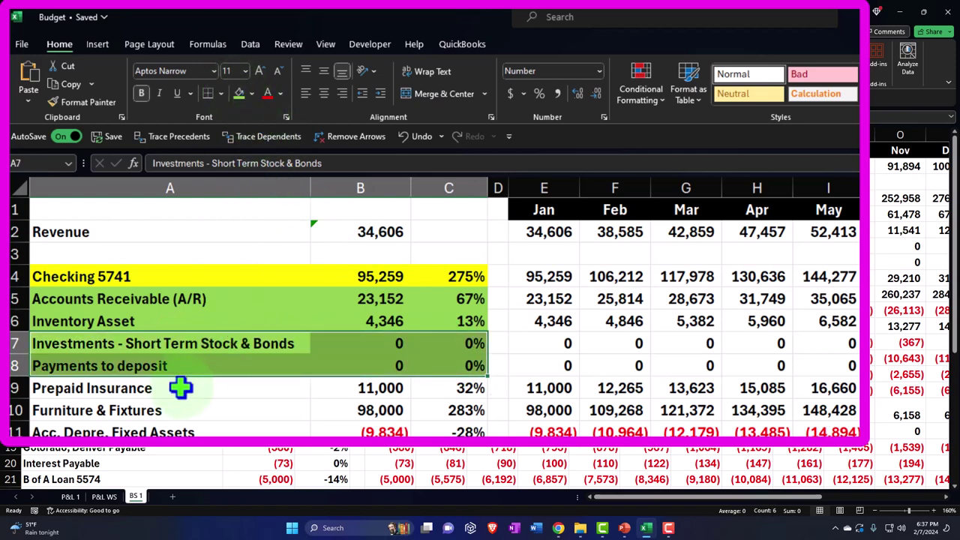
left_click_drag(180, 387, 425, 386)
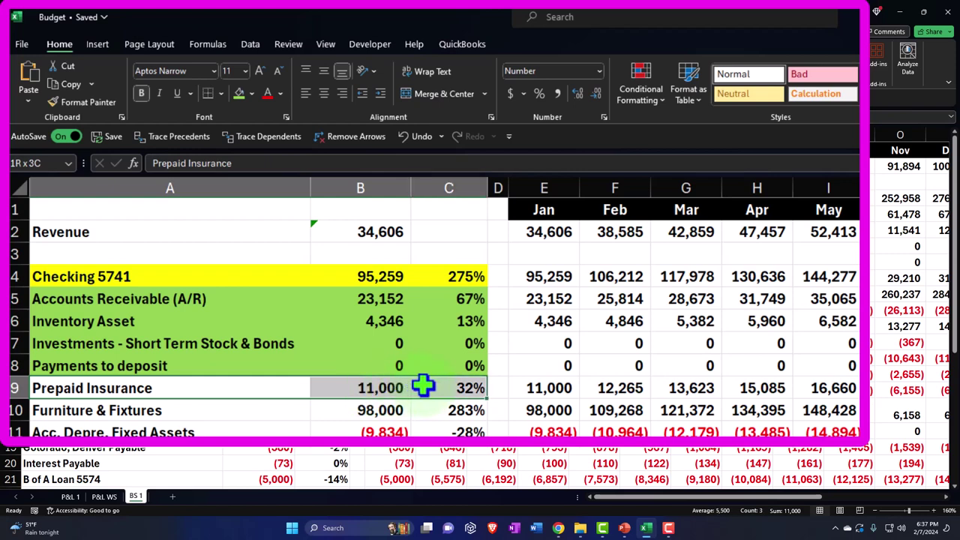
left_click(234, 95)
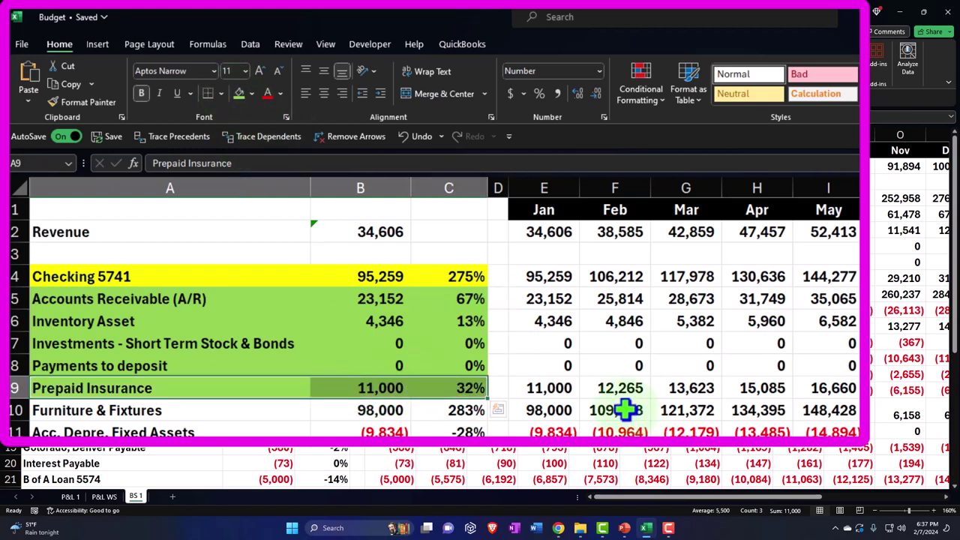
Step: Replace February's Prepaid Insurance formula in F9 with =E9 and fill it across through December
left_click(600, 388)
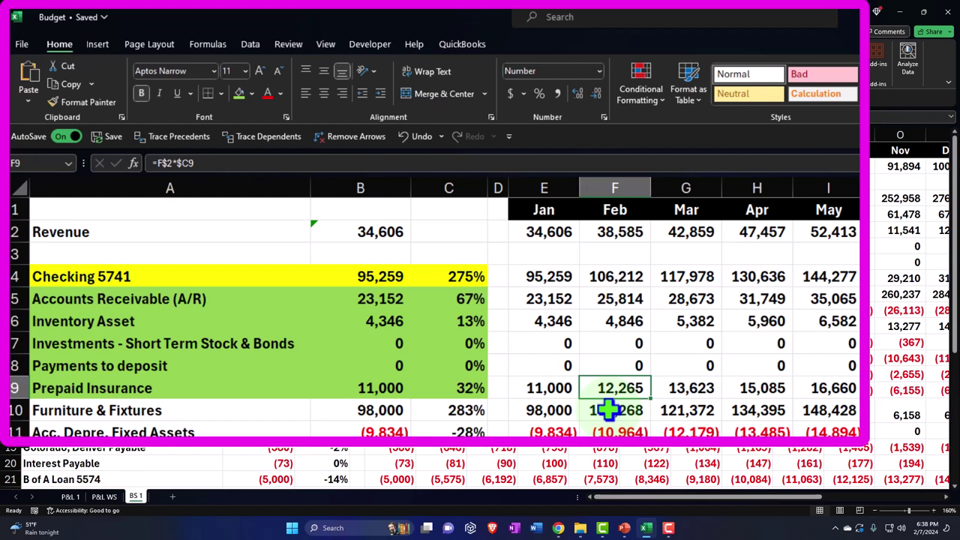
type("=")
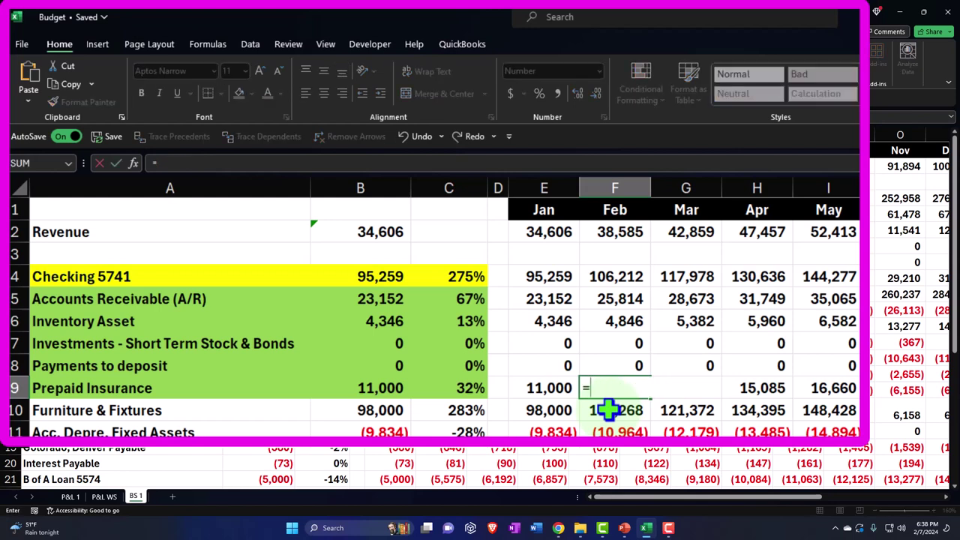
key("Left")
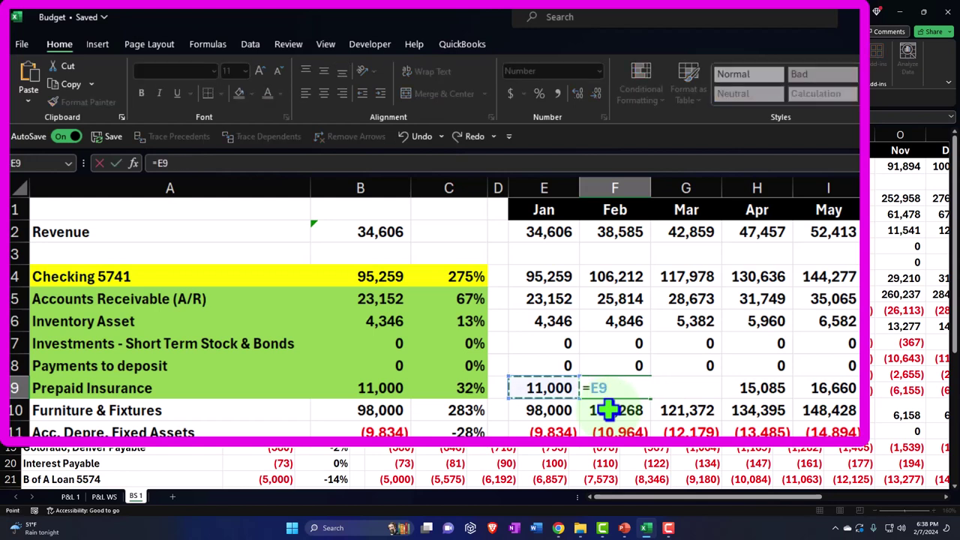
key("Return")
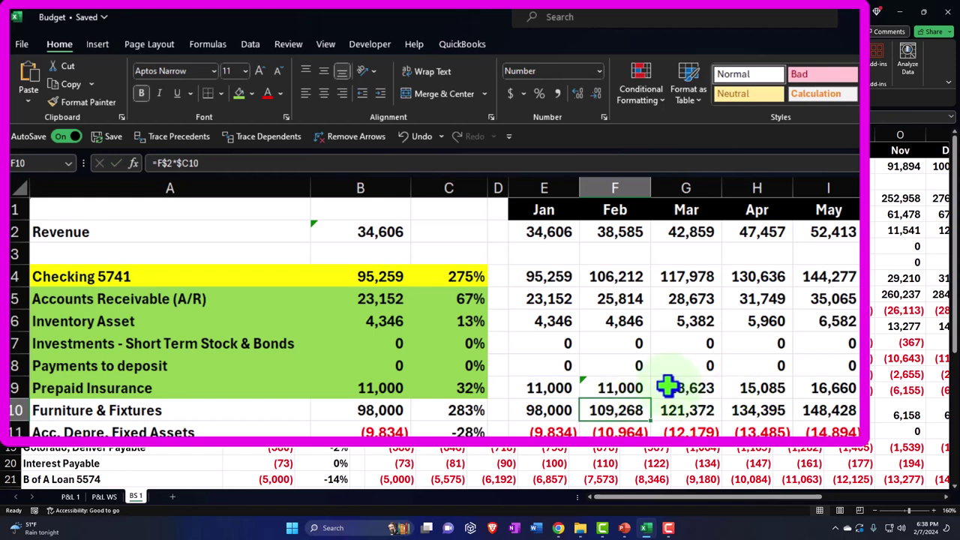
left_click(615, 388)
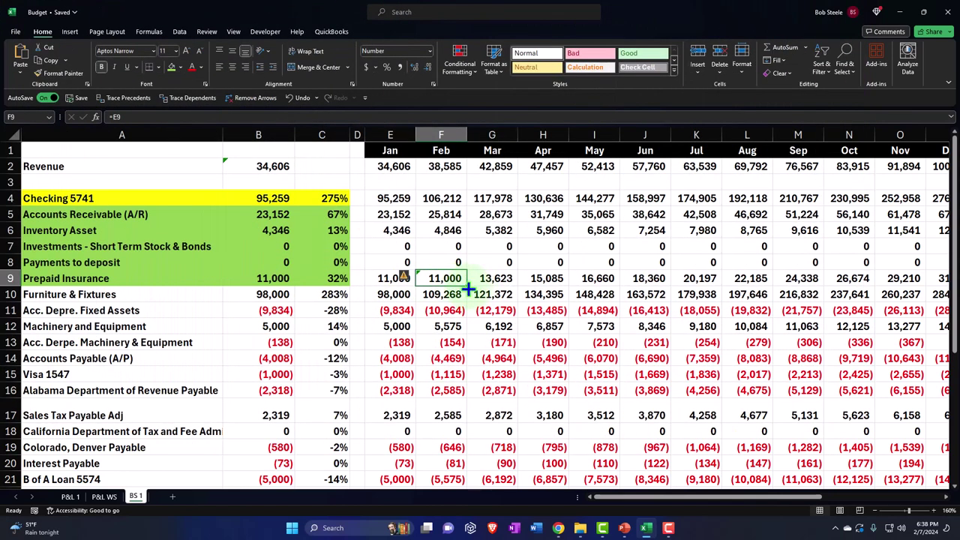
left_click_drag(651, 398, 854, 403)
left_click_drag(612, 288, 783, 281)
Step: Review the Prepaid Insurance row from September back to the account name, and check January's formula in E9
left_click(601, 277)
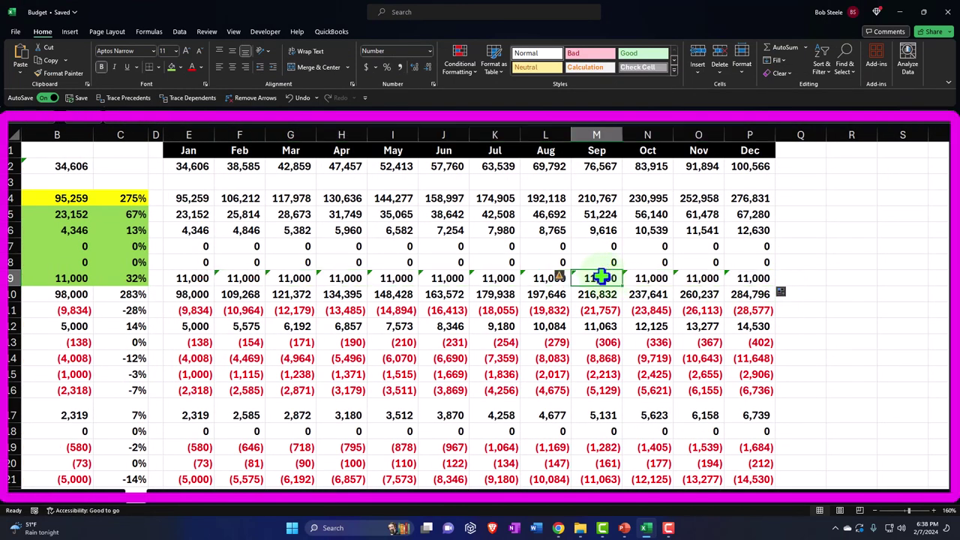
key("Left")
key("Left")
key("Left")
key("Left")
key("Left")
key("Left")
key("Left")
key("Left")
key("Left")
key("Left")
key("Left")
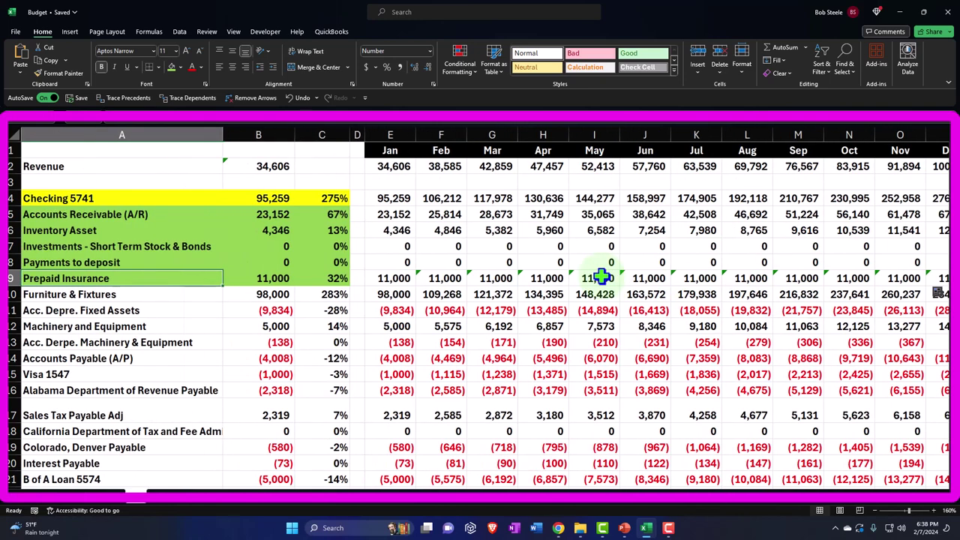
key("Right")
key("Right")
key("Right")
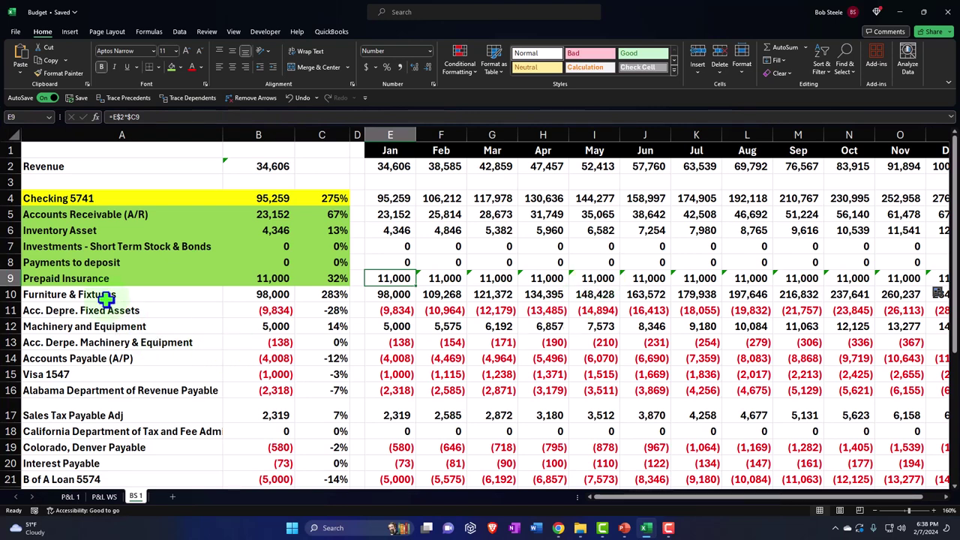
Step: Shade the Furniture & Fixtures cells A10:C10 light green, and select the percentage in C10
left_click_drag(103, 296, 231, 295)
left_click_drag(335, 426, 453, 424)
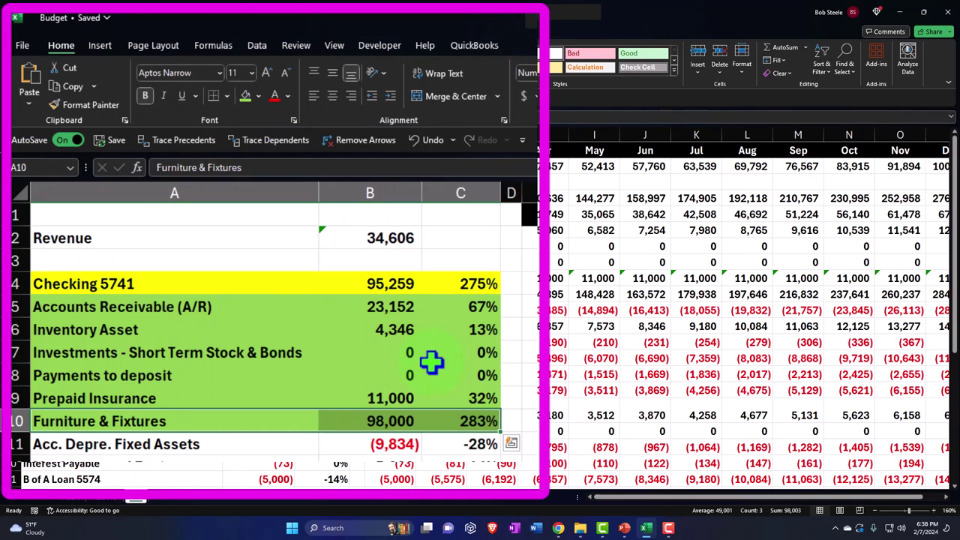
left_click(476, 420)
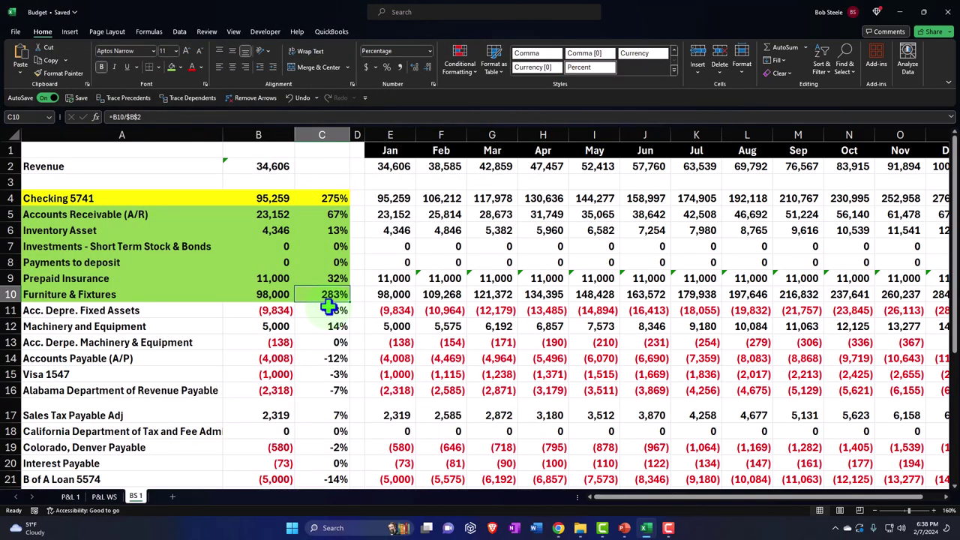
Step: Set February's Furniture & Fixtures balance in F10 to =E10, fill it through December, and return to column A
key("Right")
key("Right")
key("Right")
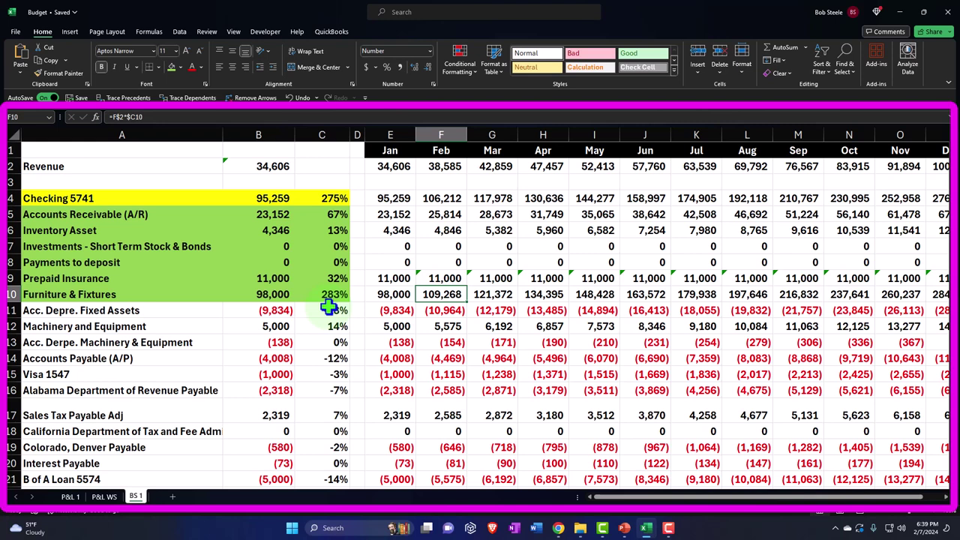
type("=")
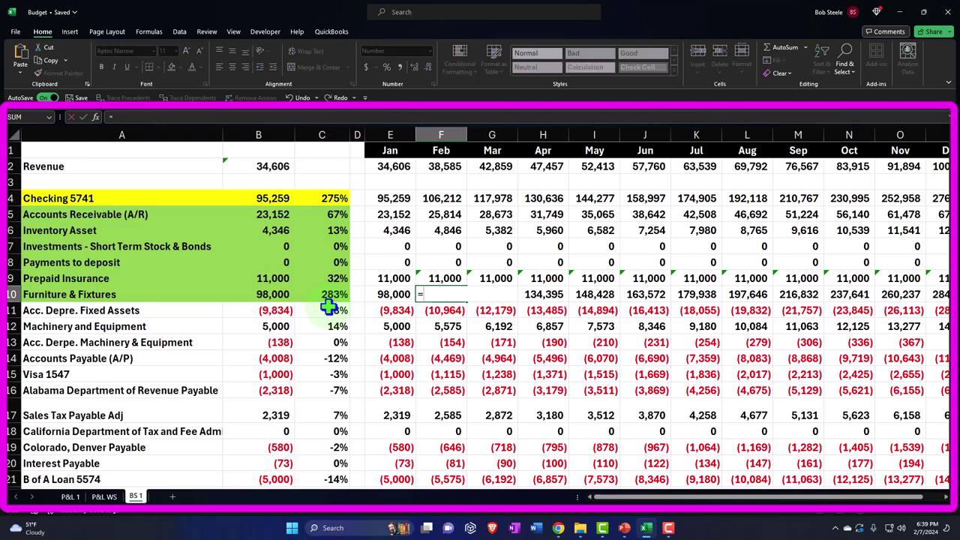
key("Left")
key("Return")
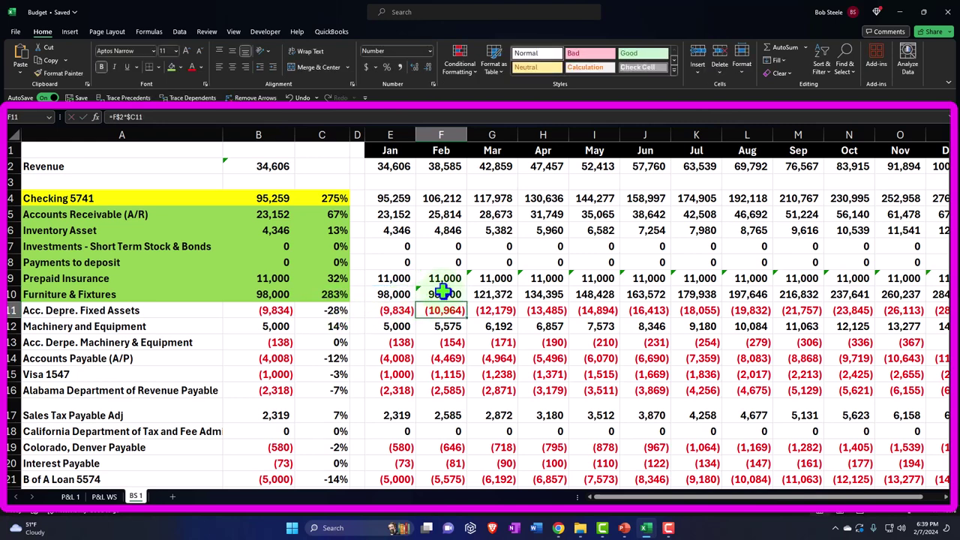
left_click(441, 294)
left_click_drag(467, 300, 764, 300)
key("Left")
key("Left")
key("Left")
key("Left")
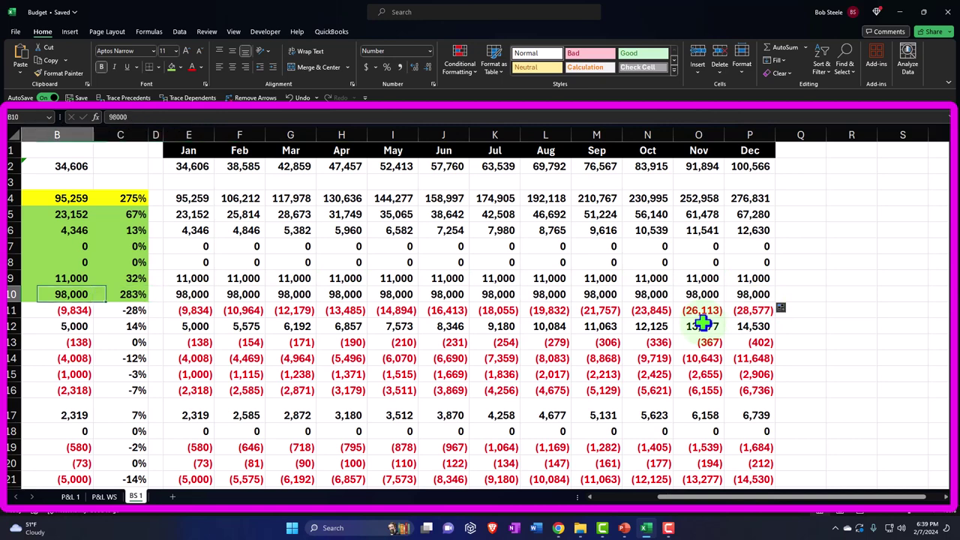
key("Left")
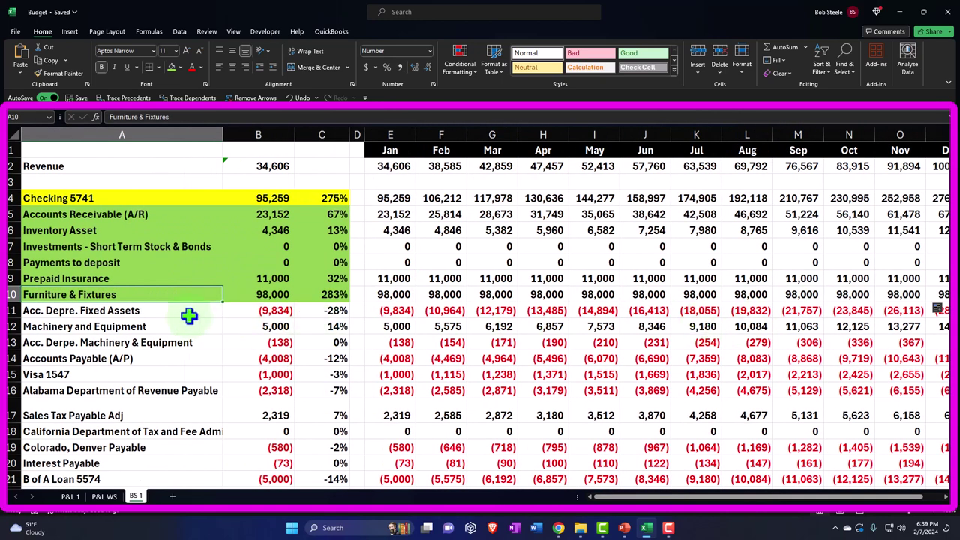
Step: Shade the Acc. Depre. Fixed Assets cells A11:C11 light green, and go to the January balance in E11
left_click_drag(189, 316, 307, 308)
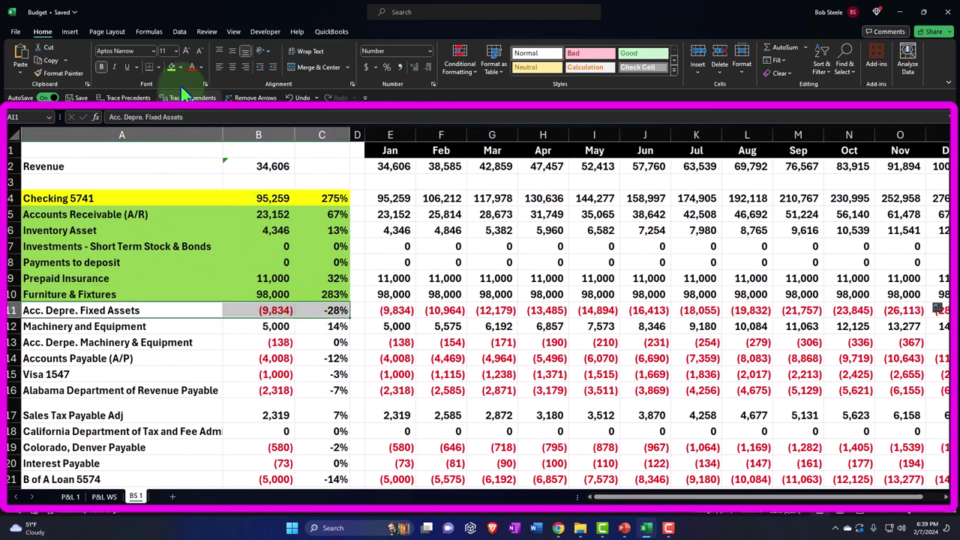
left_click(168, 68)
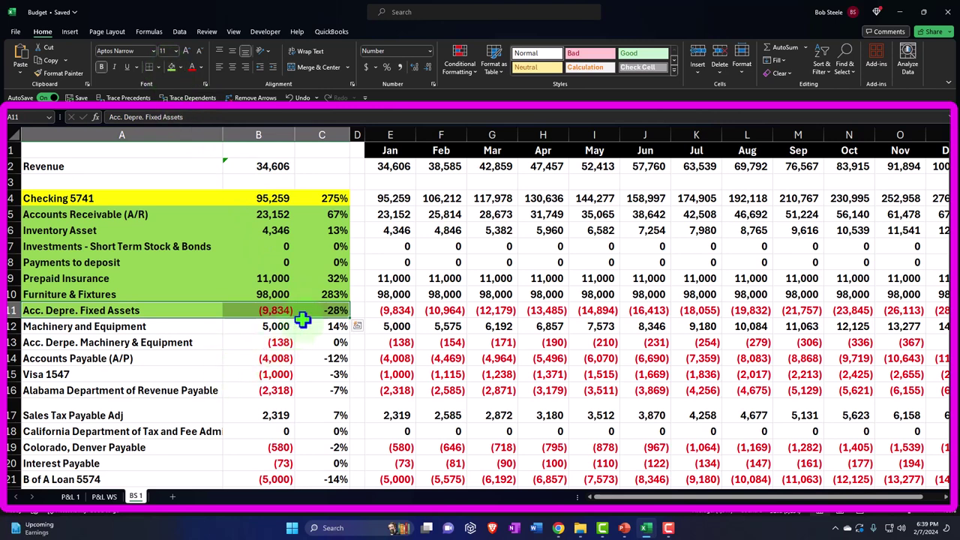
key("Right")
key("Right")
key("Right")
key("Right")
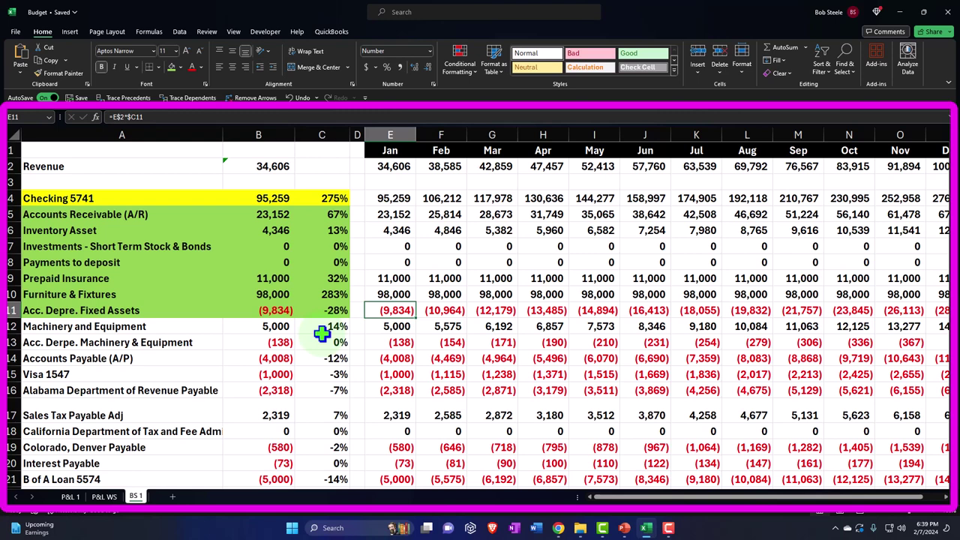
Step: Set February's Acc. Depre. Fixed Assets balance in F11 to =E11, fill it through December, and move to Machinery and Equipment in A12
key("Right")
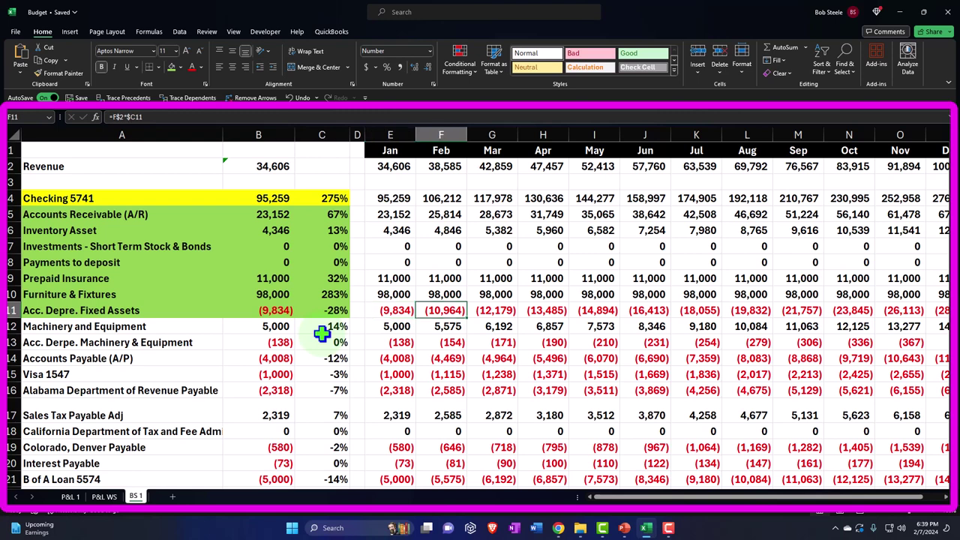
type("=")
key("Left")
key("Return")
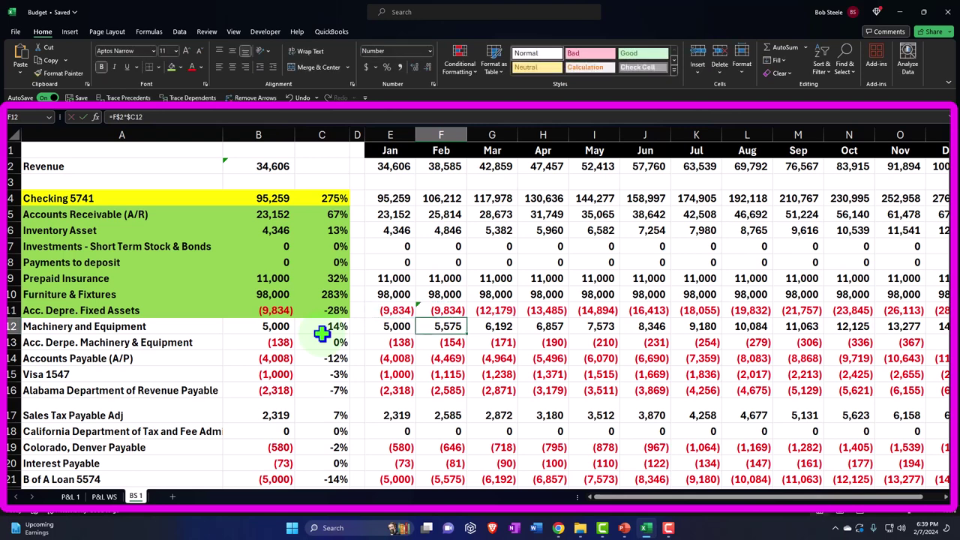
left_click(441, 311)
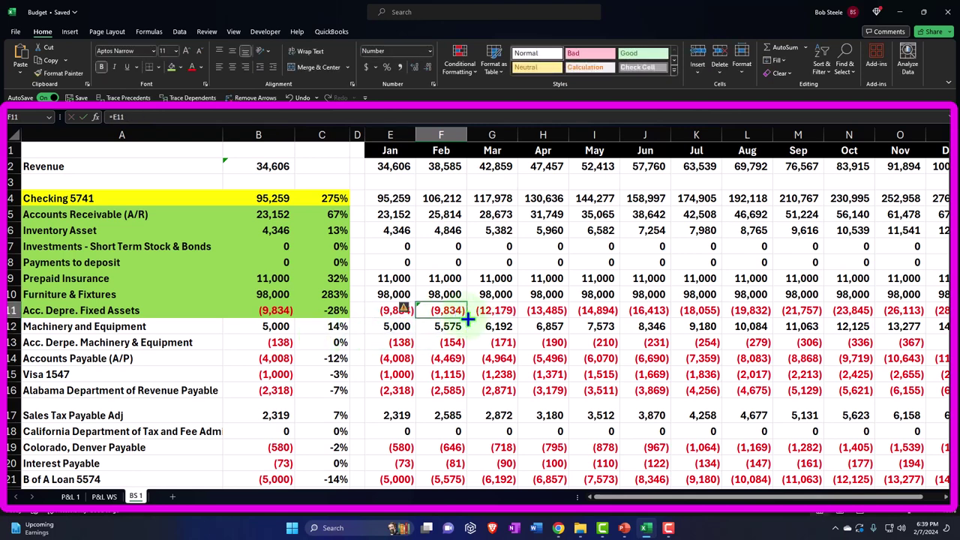
left_click_drag(467, 319, 750, 324)
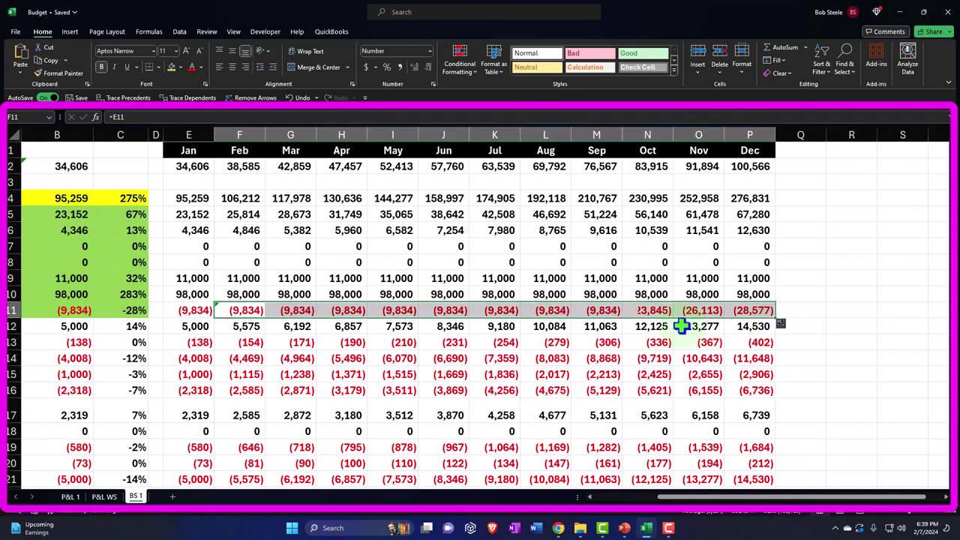
left_click(436, 310)
key("Left")
key("Left")
key("Left")
key("Left")
key("Left")
key("Left")
key("Left")
key("Left")
key("Left")
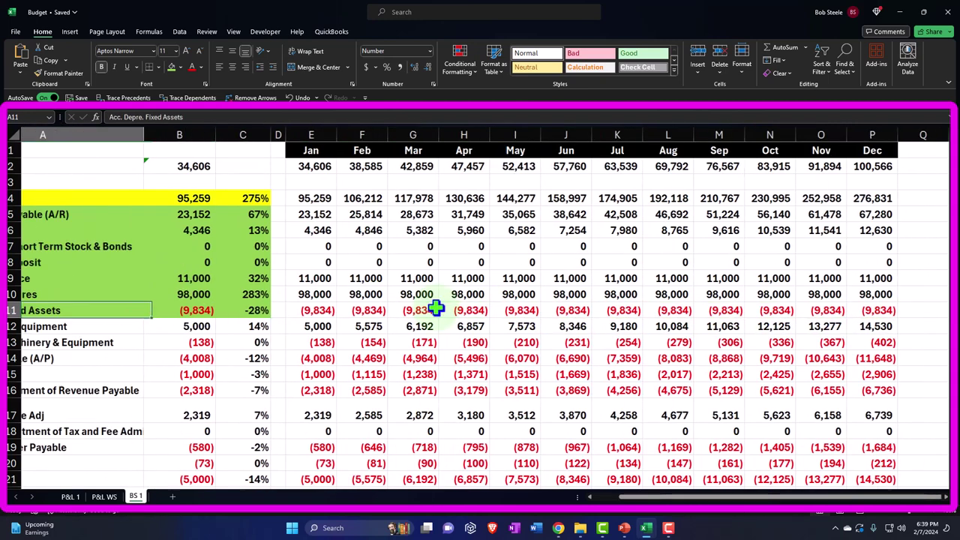
key("Down")
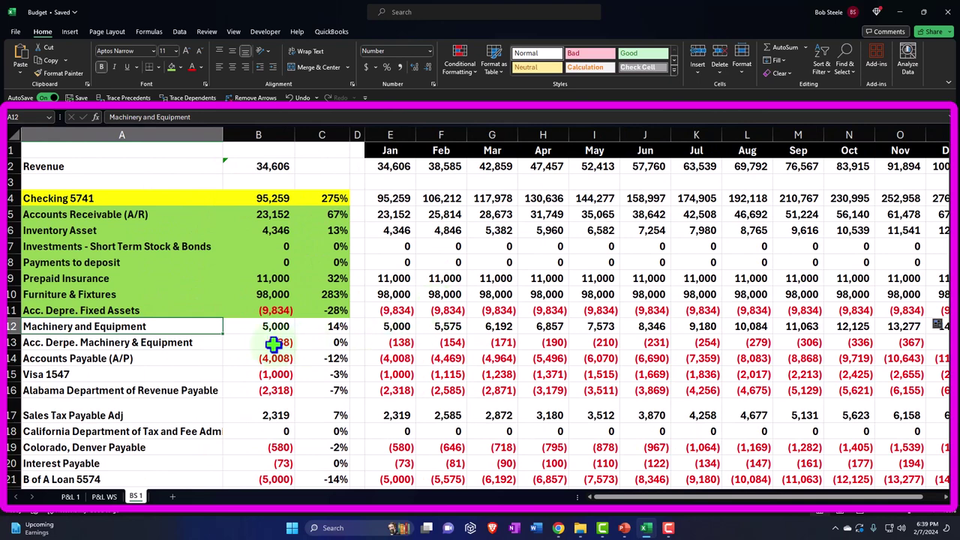
Step: Shade Machinery and Equipment and its accumulated depreciation (A12:C13) green, and set February cells F12 and F13 to =E12 and =E13
left_click_drag(161, 325, 306, 341)
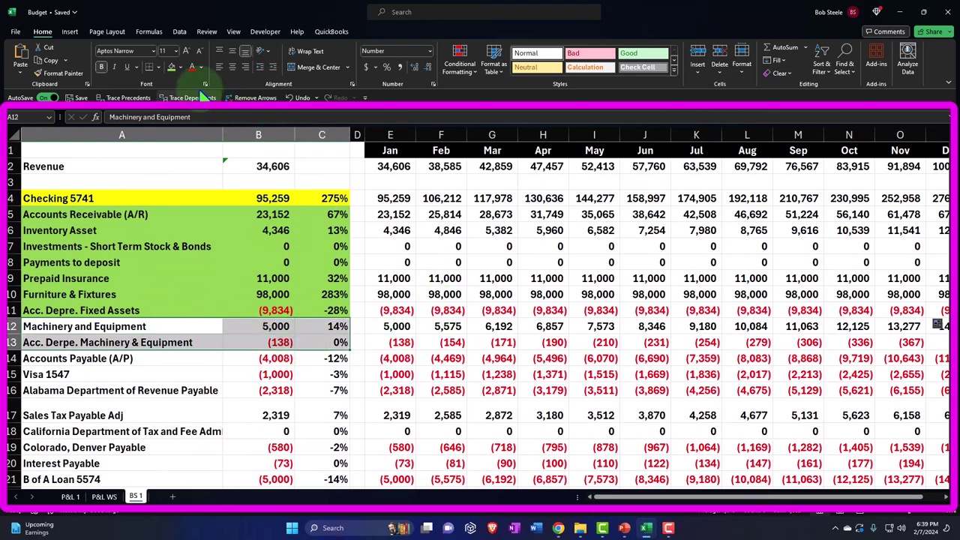
left_click(172, 67)
left_click(446, 326)
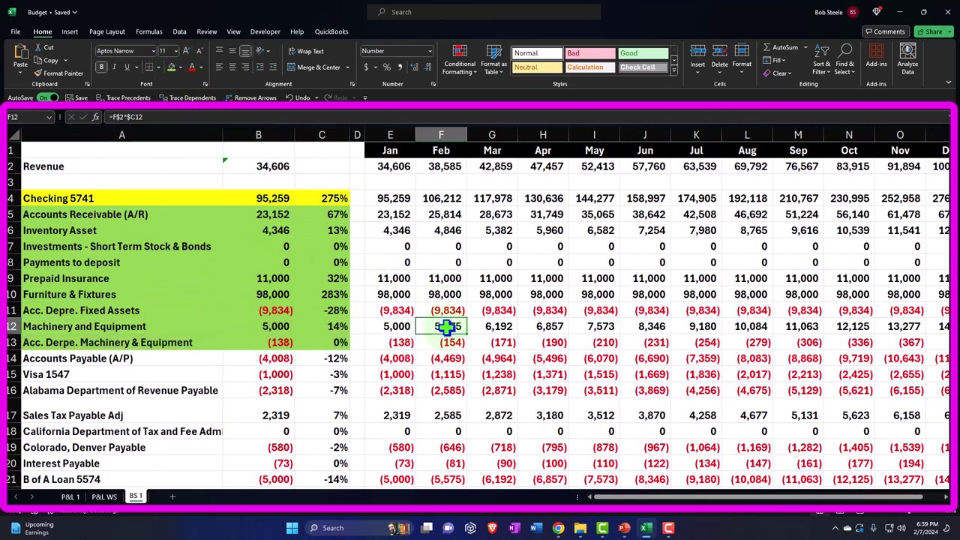
type("=")
key("Left")
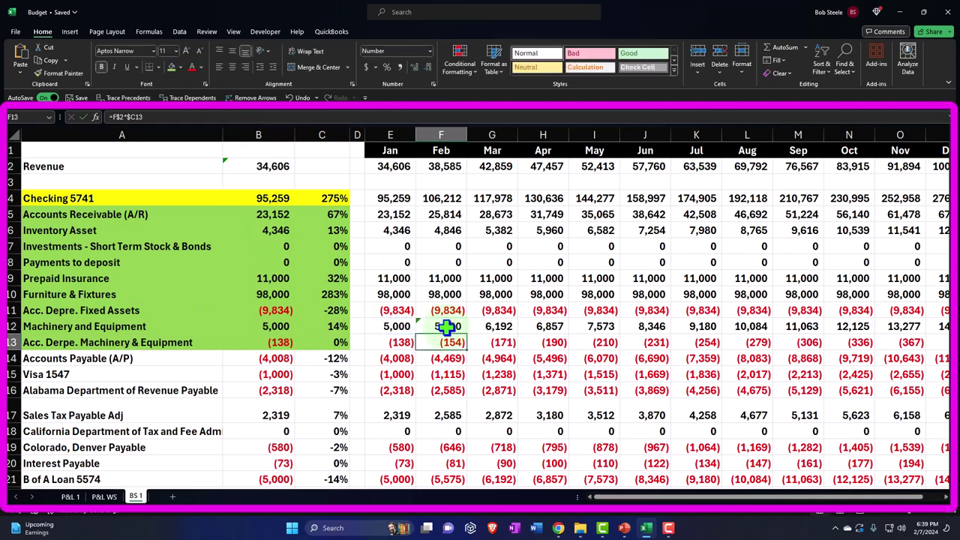
key("Return")
key("Return")
Step: Fill the February formulas in F12:F13 across through December for Machinery and Equipment and its accumulated depreciation
left_click(447, 327)
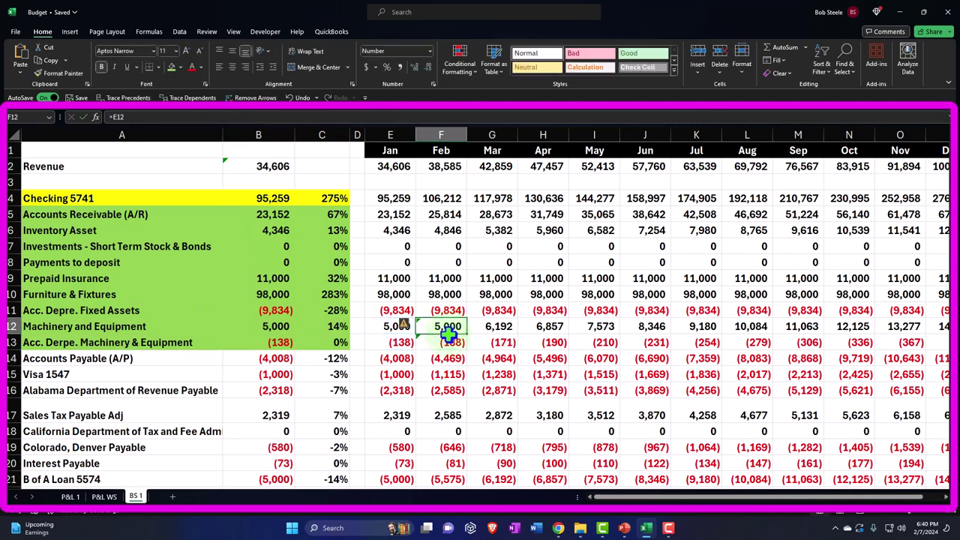
left_click_drag(466, 335, 773, 342)
left_click(609, 325)
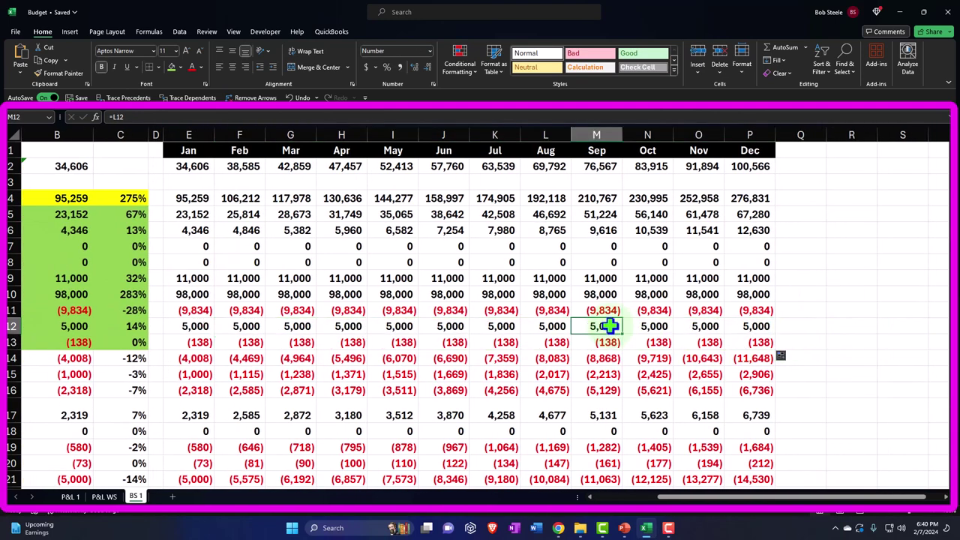
key("Left")
key("Left")
key("Left")
key("Left")
key("Left")
key("Left")
key("Left")
key("Left")
key("Left")
key("Left")
key("Left")
key("Left")
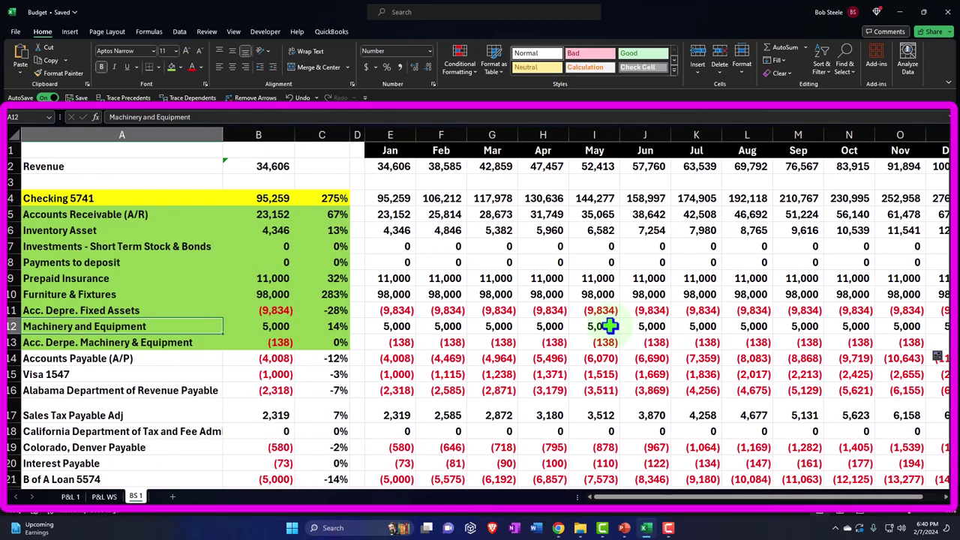
Step: Shade the Accounts Payable (A/P) row green in A14:C14
scroll(425, 321, "down", 2)
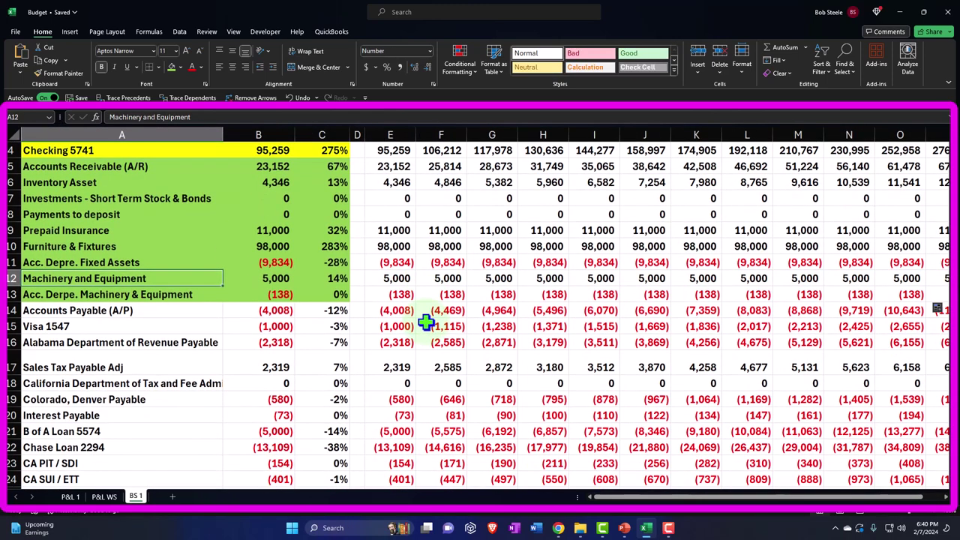
scroll(426, 321, "down", 1)
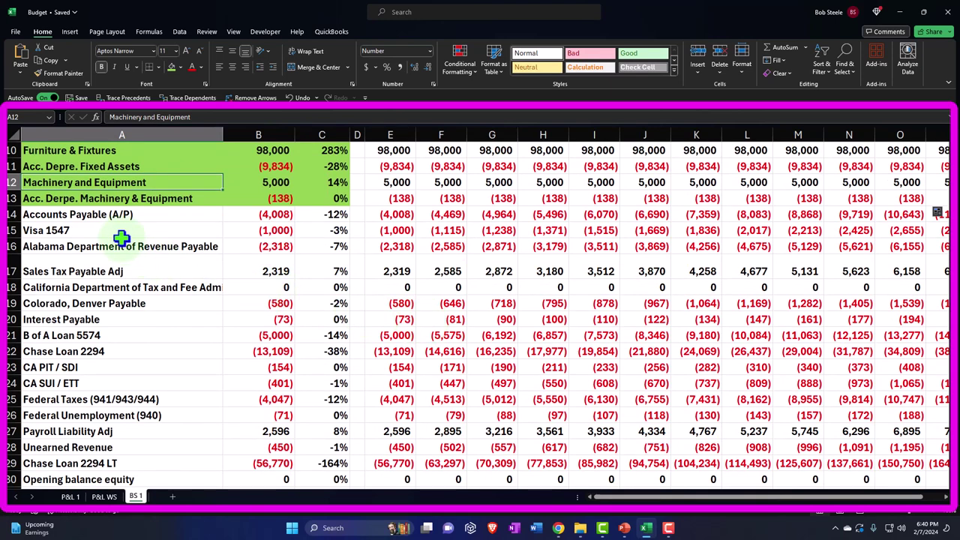
left_click_drag(102, 217, 309, 215)
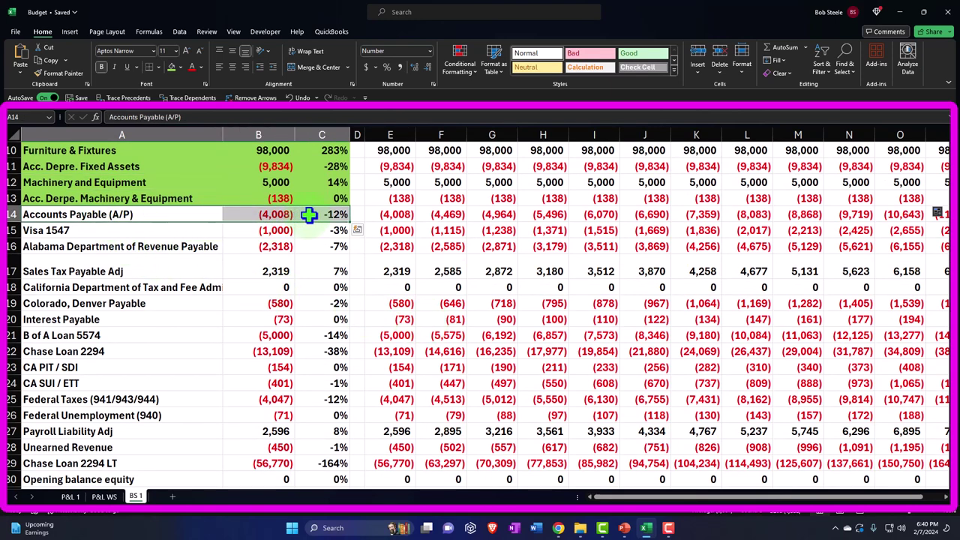
left_click(172, 67)
left_click(257, 218)
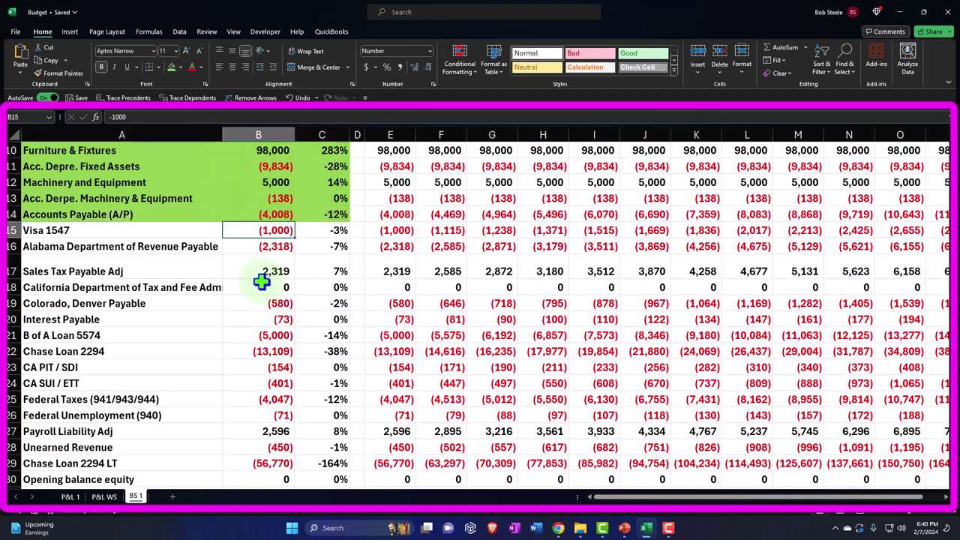
Step: Examine the monthly projection formulas of the Accounts Payable, Visa and Sales Tax Payable Adj rows
scroll(262, 279, "up", 1)
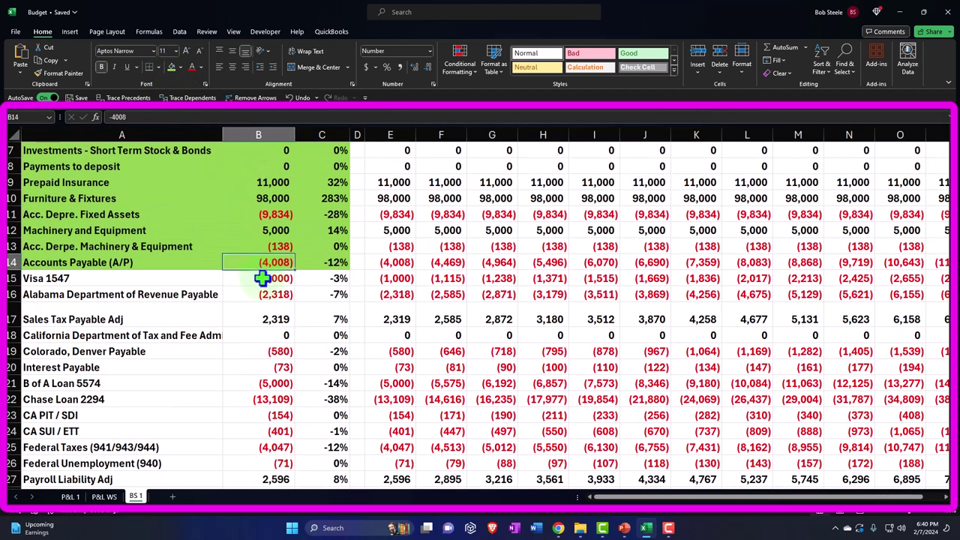
key("Down")
key("Down")
key("Down")
key("Right")
key("Right")
key("Right")
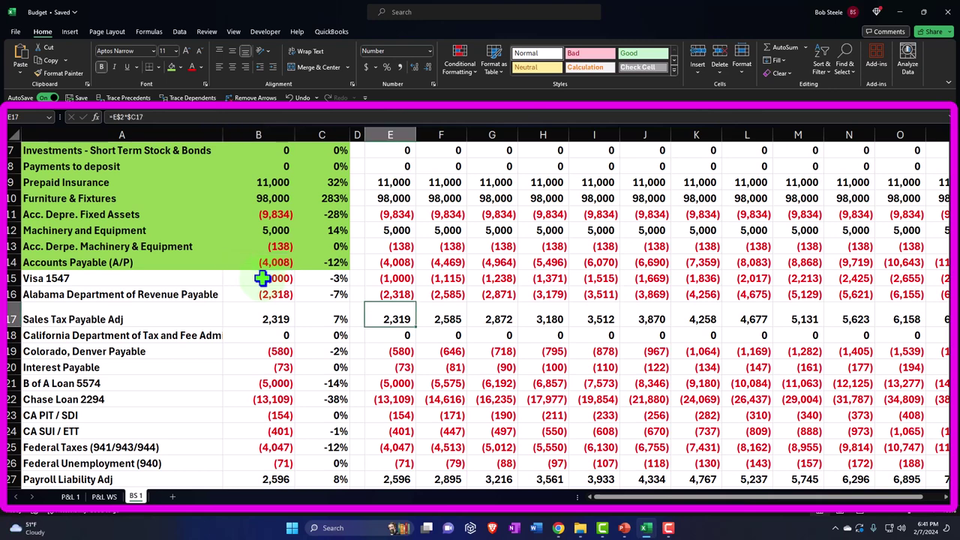
left_click(287, 257)
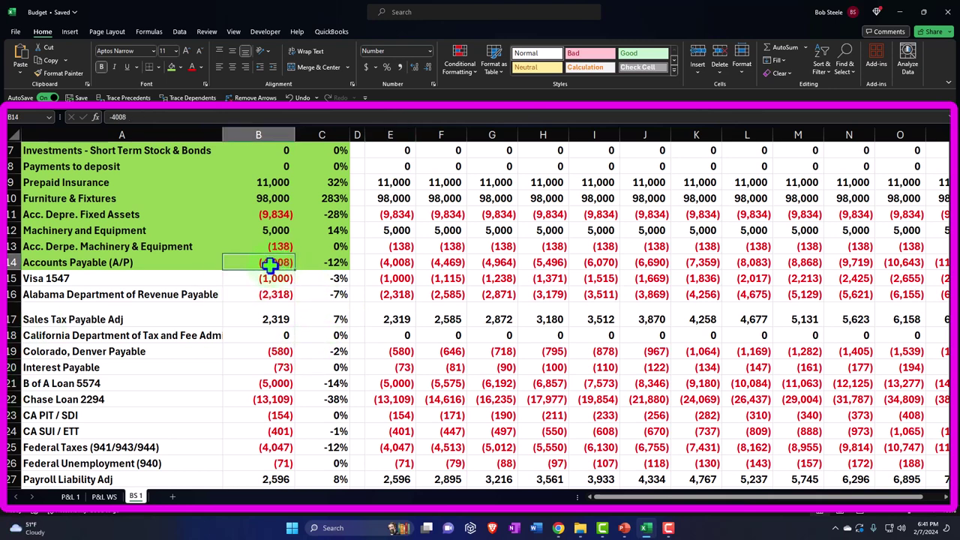
key("Right")
key("Right")
key("Right")
key("Right")
key("Right")
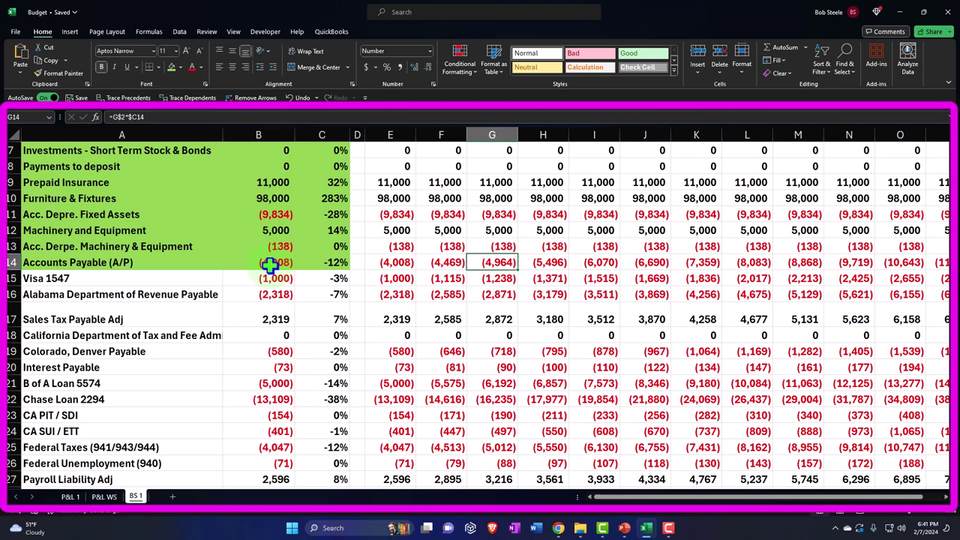
key("Down")
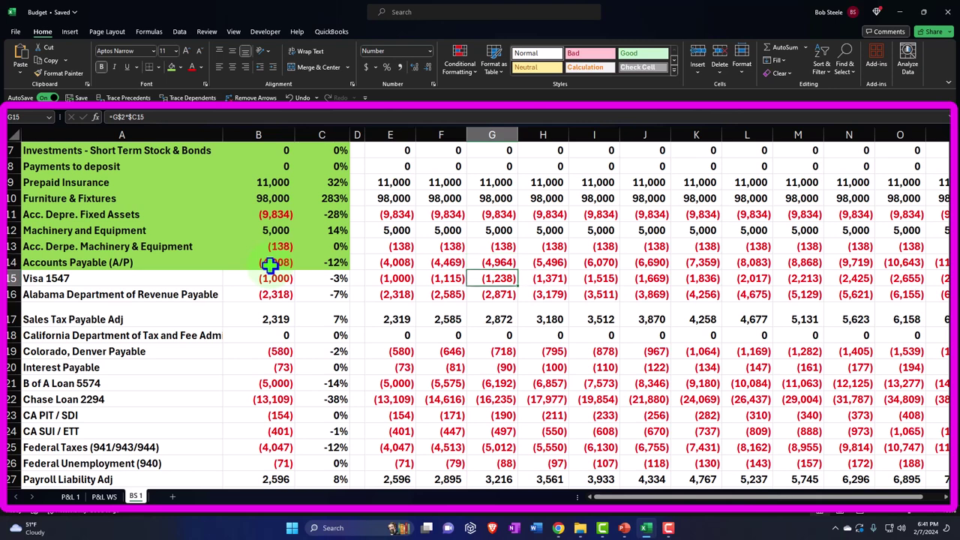
Step: Shade the Visa row green in A15:C15
left_click_drag(143, 278, 306, 277)
left_click(172, 68)
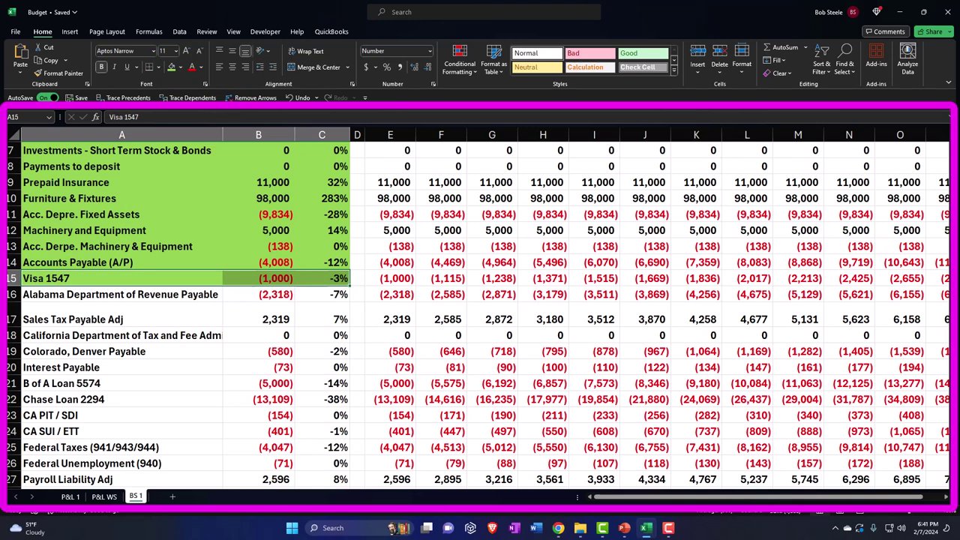
left_click(174, 311)
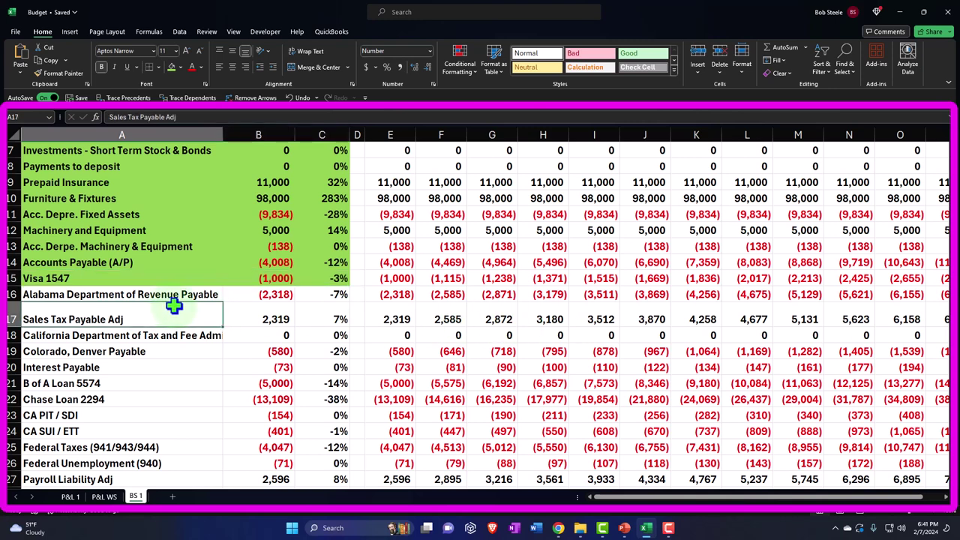
Step: Shade the sales tax payable rows green, from Alabama Department of Revenue Payable through Colorado, Denver Payable (A16:C19)
left_click_drag(405, 297, 403, 351)
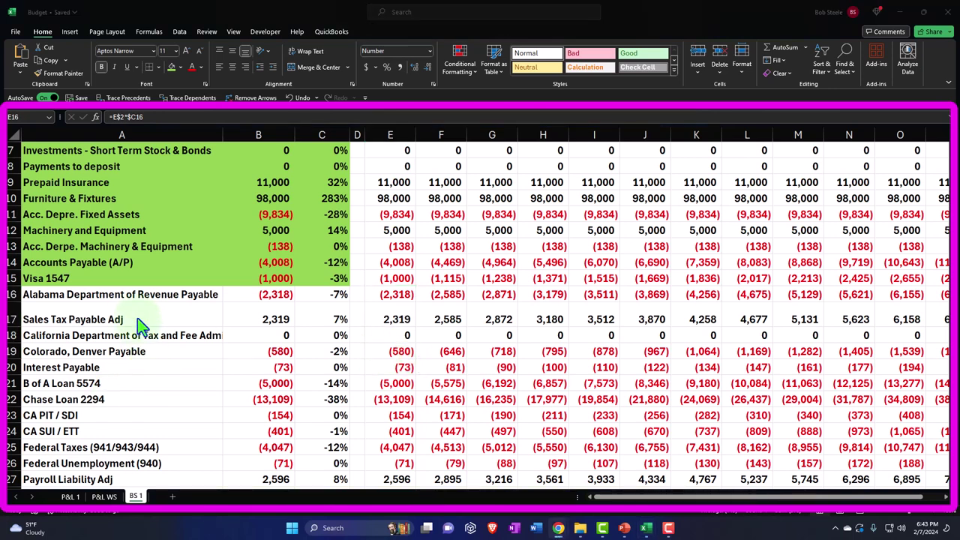
left_click_drag(75, 294, 308, 346)
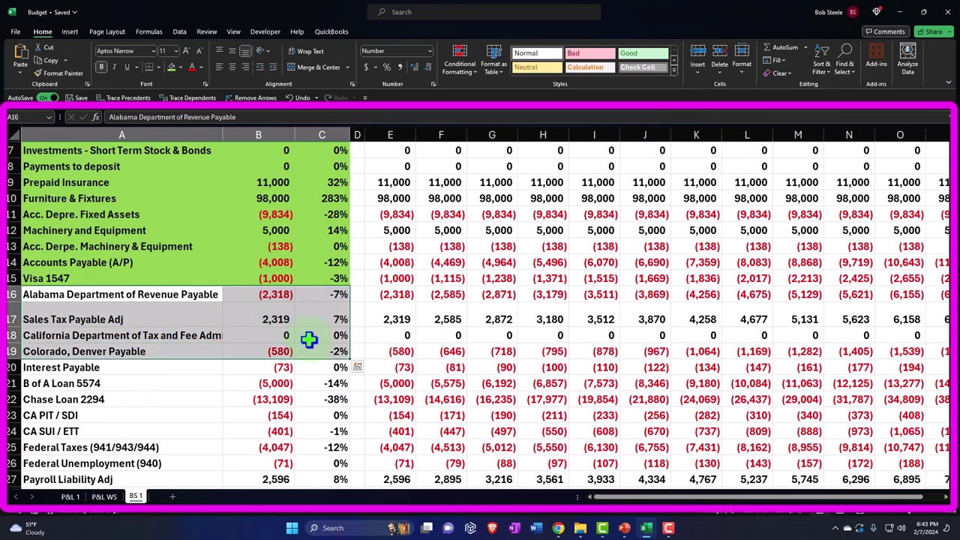
left_click(171, 67)
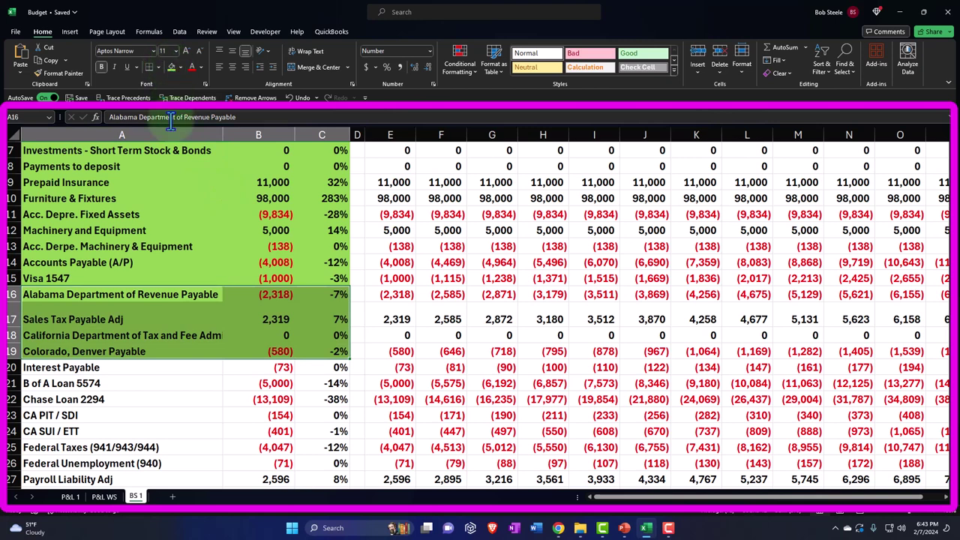
Step: Set February Interest Payable in F20 to =E20 and fill the formula across through December
left_click(442, 366)
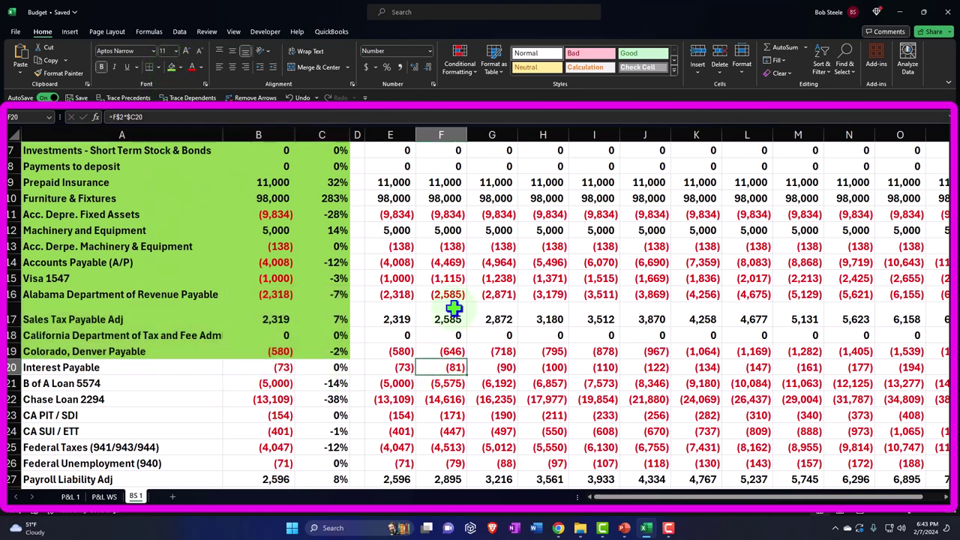
type("=")
key("Left")
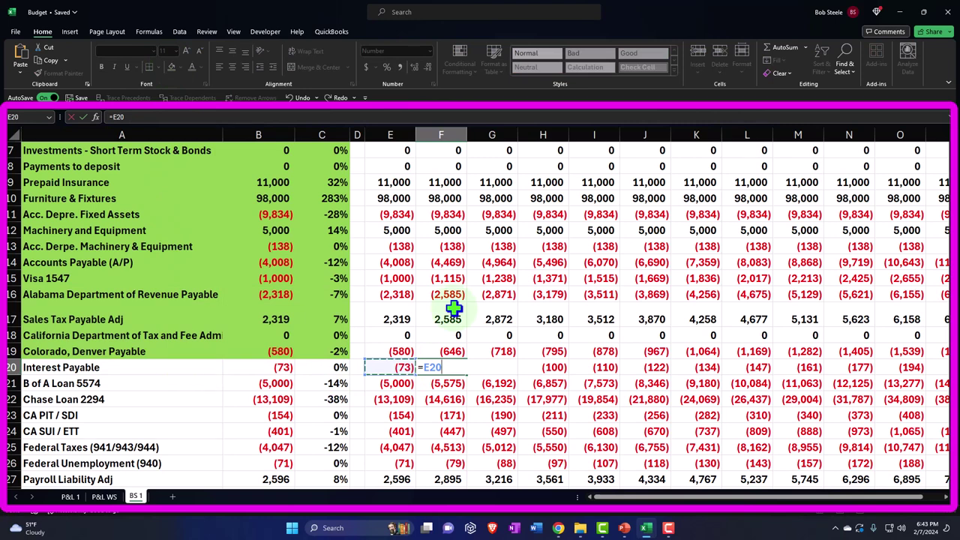
key("Return")
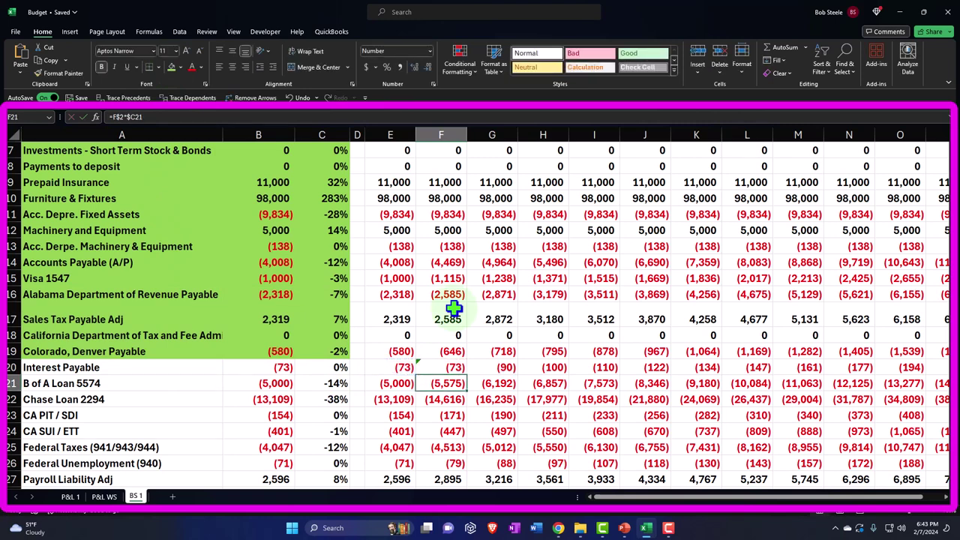
left_click(446, 369)
left_click_drag(467, 375, 752, 371)
key("Left")
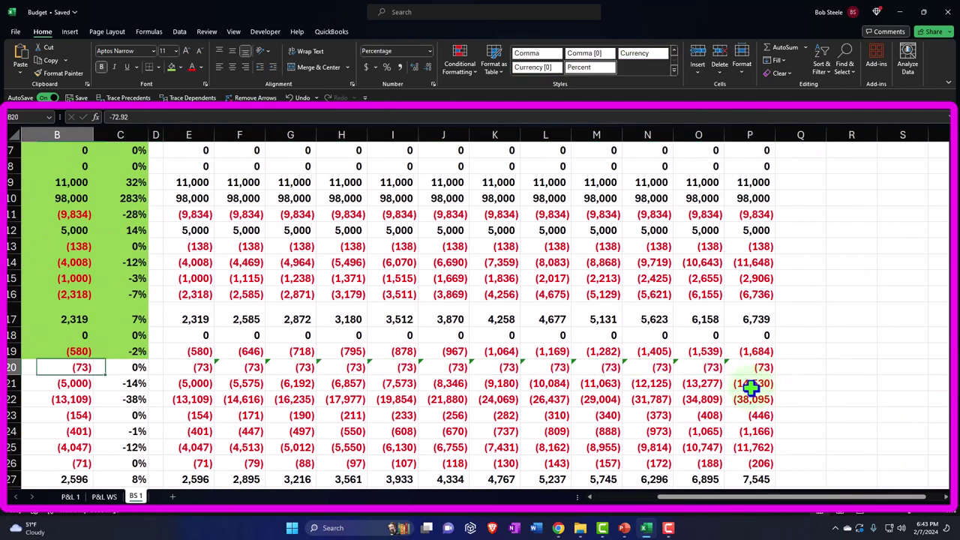
key("Home")
scroll(435, 341, "down", 1)
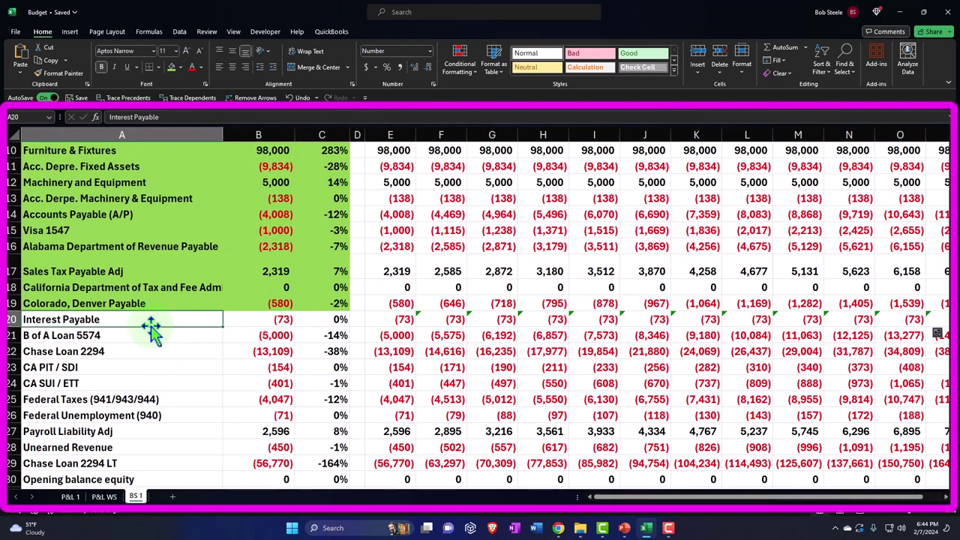
Step: Shade the Interest Payable row green in A20:C20
left_click_drag(150, 321, 315, 317)
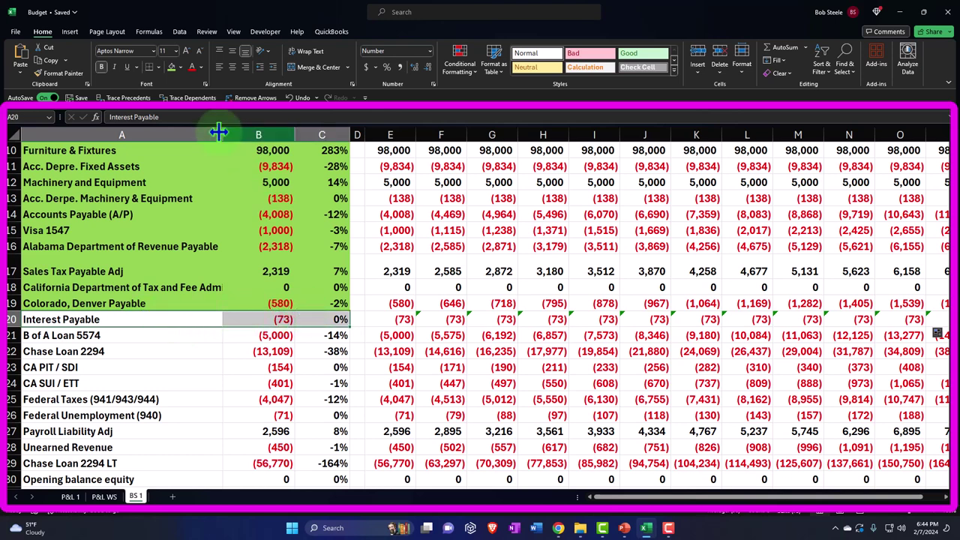
left_click(172, 67)
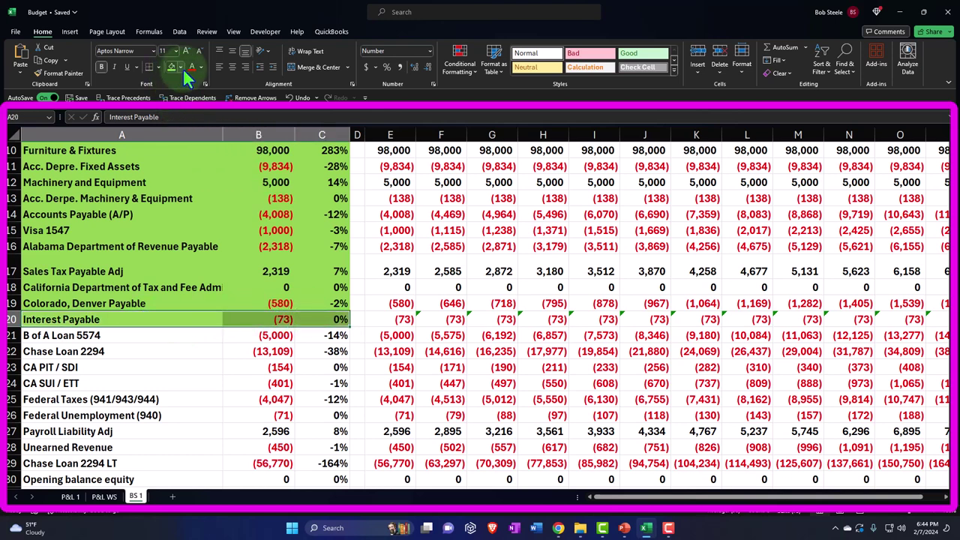
left_click(137, 336)
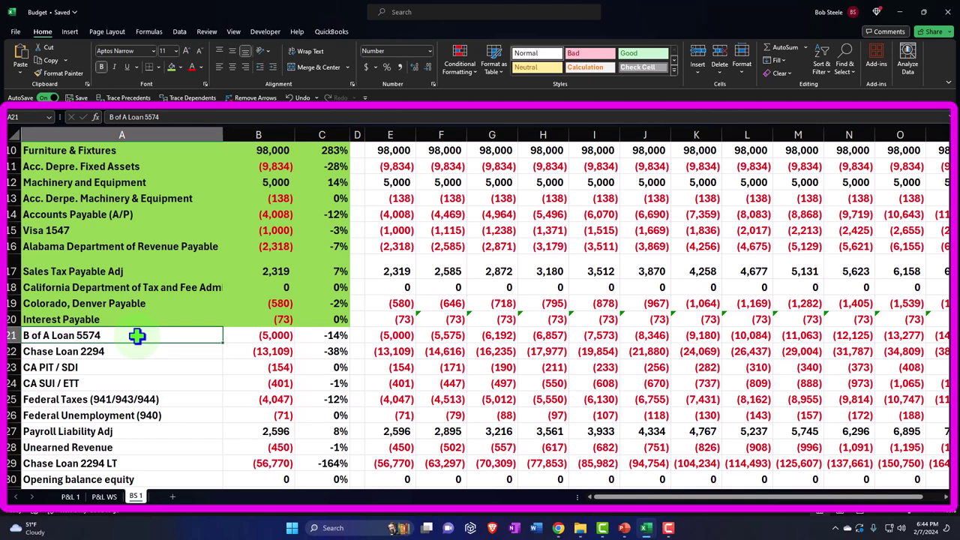
Step: Set the February amounts of the B of A and Chase loans in F21 and F22 to =E21 and =E22
left_click_drag(136, 335, 133, 379)
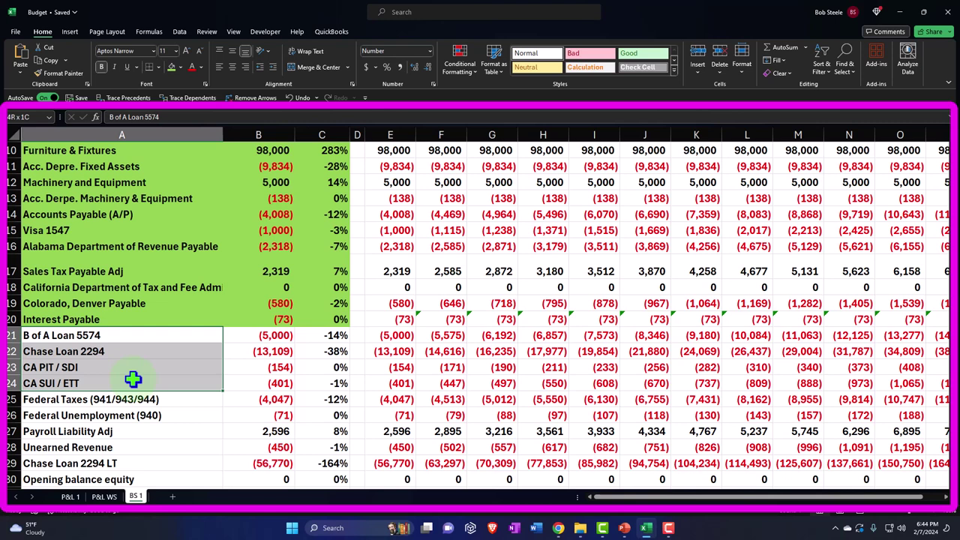
left_click_drag(133, 377, 135, 357)
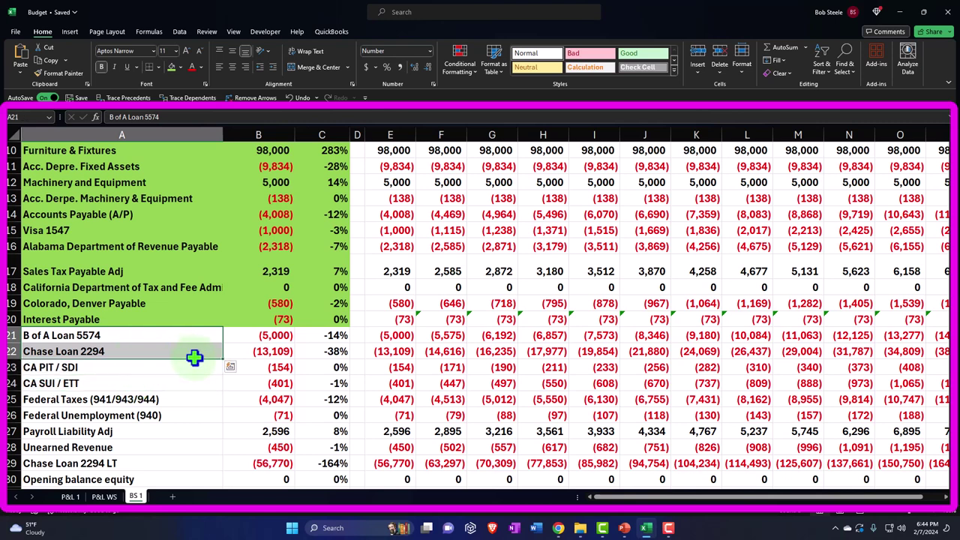
left_click(436, 335)
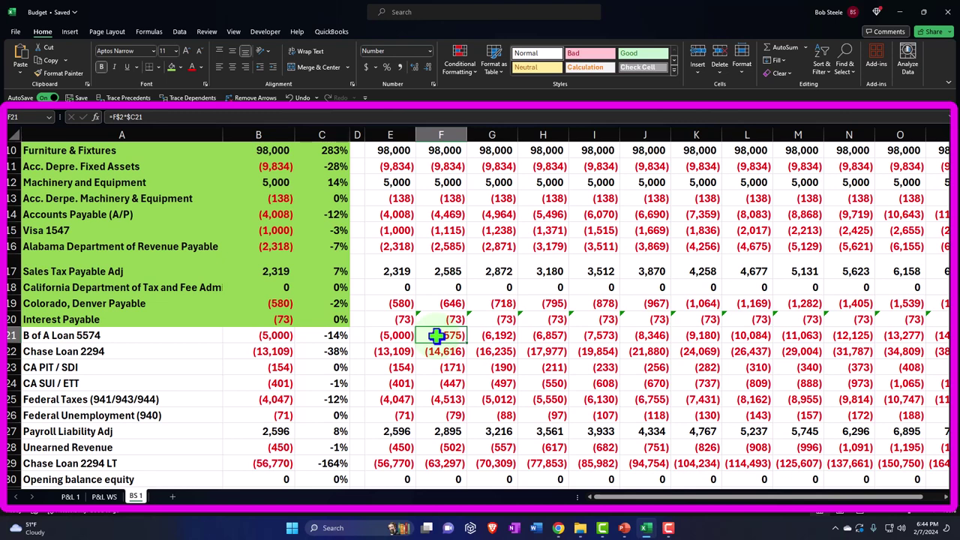
type("=")
key("Left")
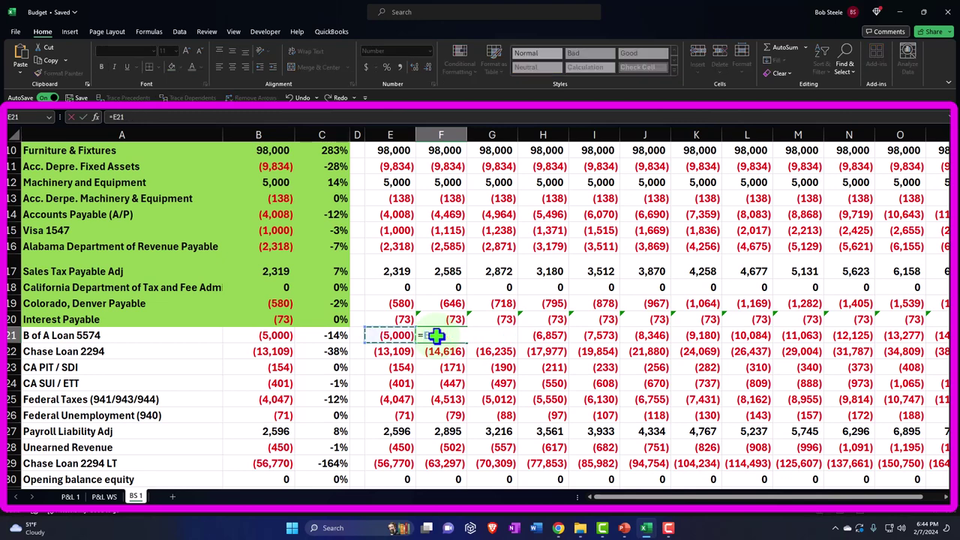
key("Return")
type("=")
key("Left")
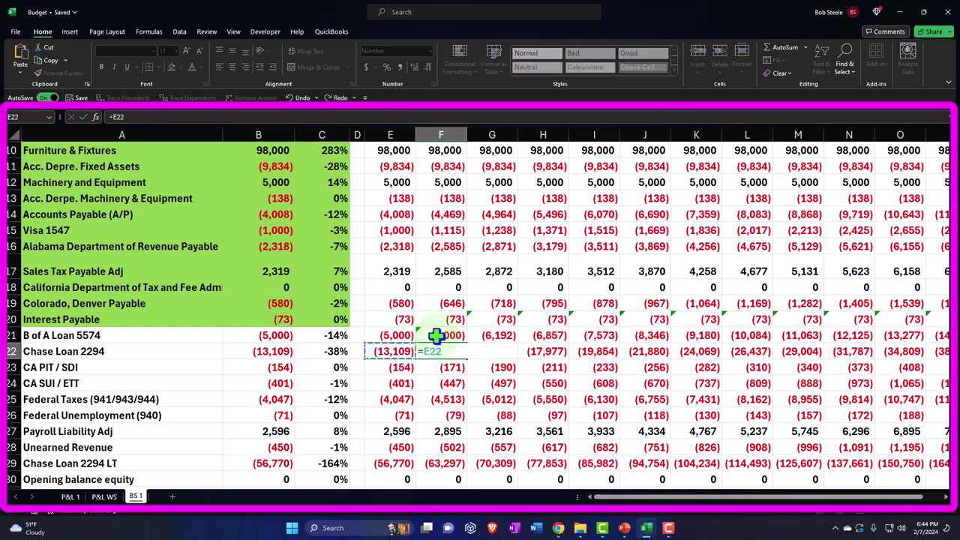
key("Return")
Step: Fill the February loan formulas in F21:F22 across through December
left_click(436, 335)
left_click_drag(436, 336, 769, 353)
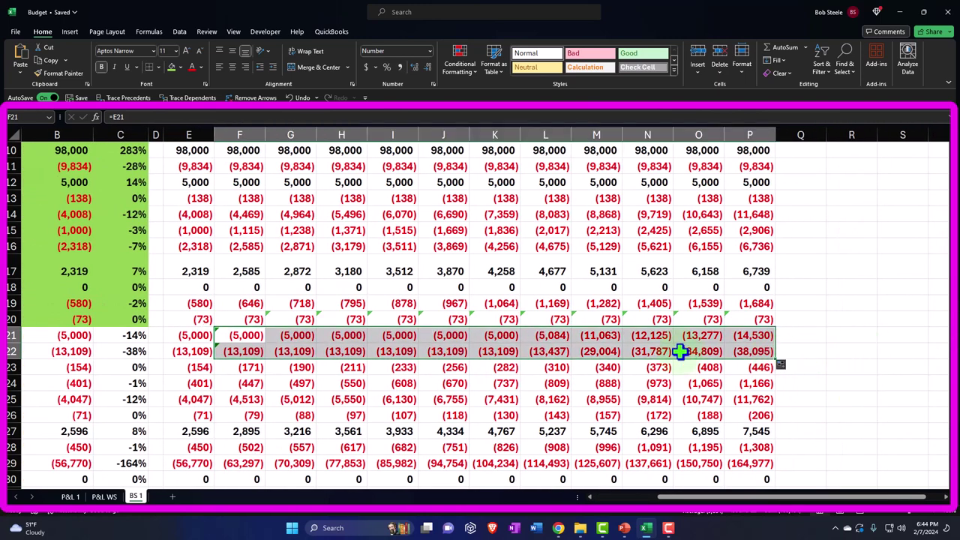
left_click(589, 345)
key("Left")
key("Left")
key("Left")
key("Left")
key("Left")
key("Left")
key("Left")
key("Left")
key("Left")
key("Left")
key("Left")
key("Left")
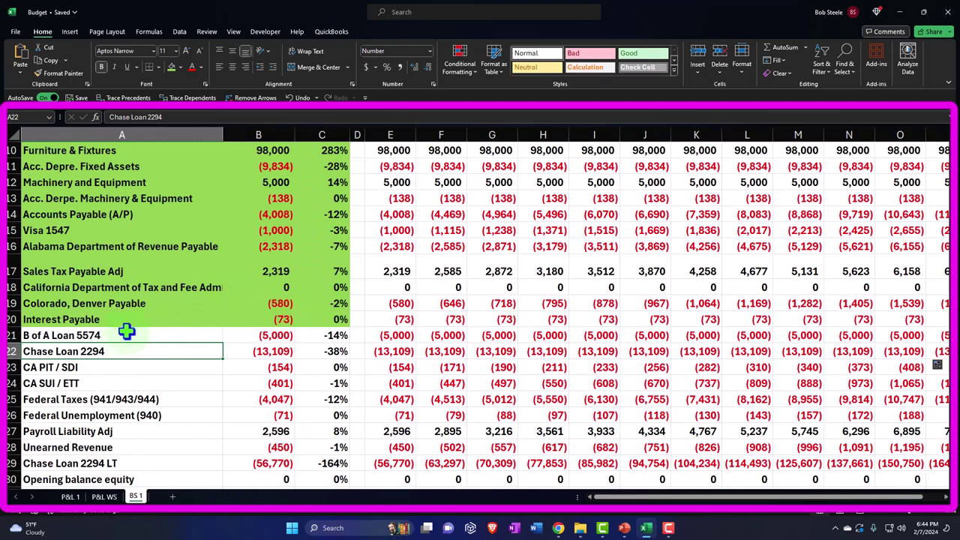
Step: Shade the B of A Loan and Chase Loan rows green in A21:C22
left_click(127, 337)
left_click_drag(128, 336, 311, 349)
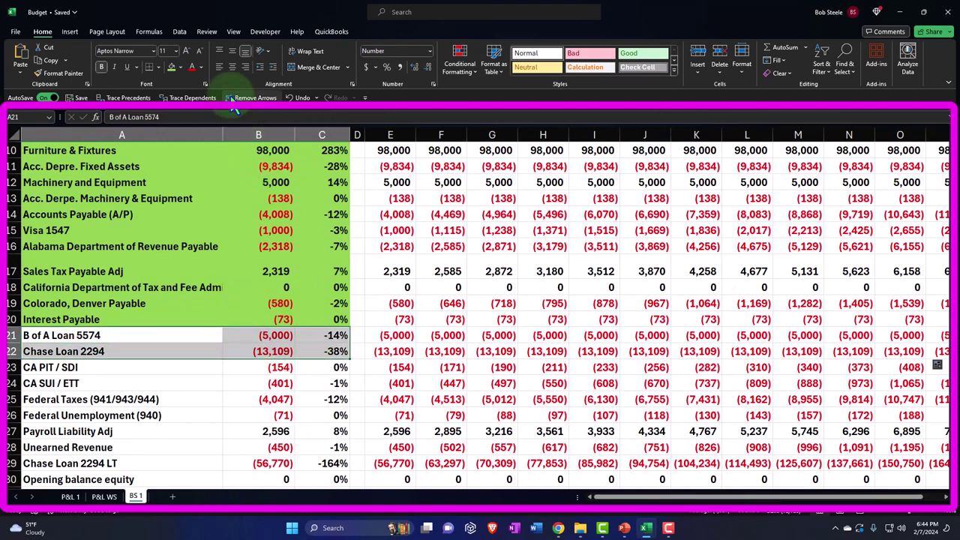
left_click(172, 67)
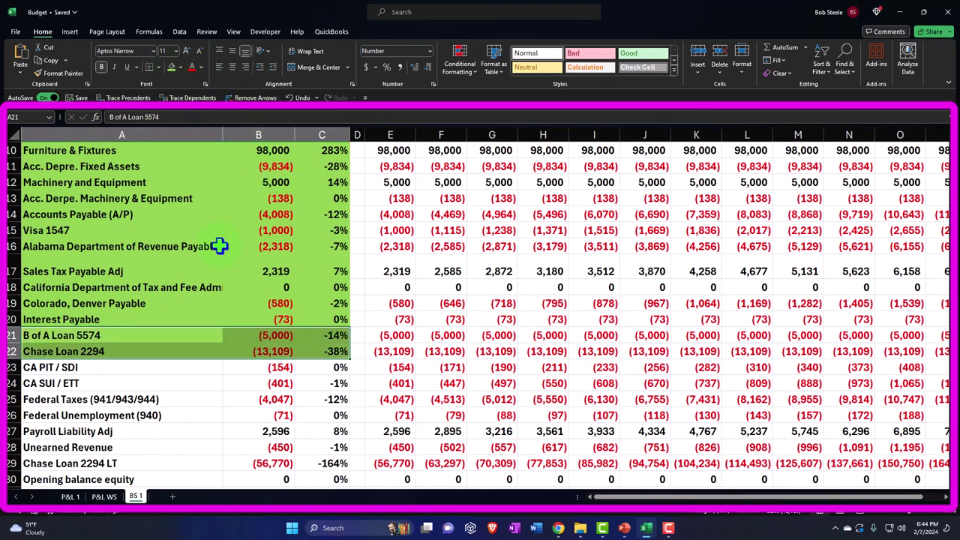
Step: Set the February amounts of CA PIT / SDI and CA SUI / ETT in F23 and F24 to =E23 and =E24
scroll(219, 255, "down", 1)
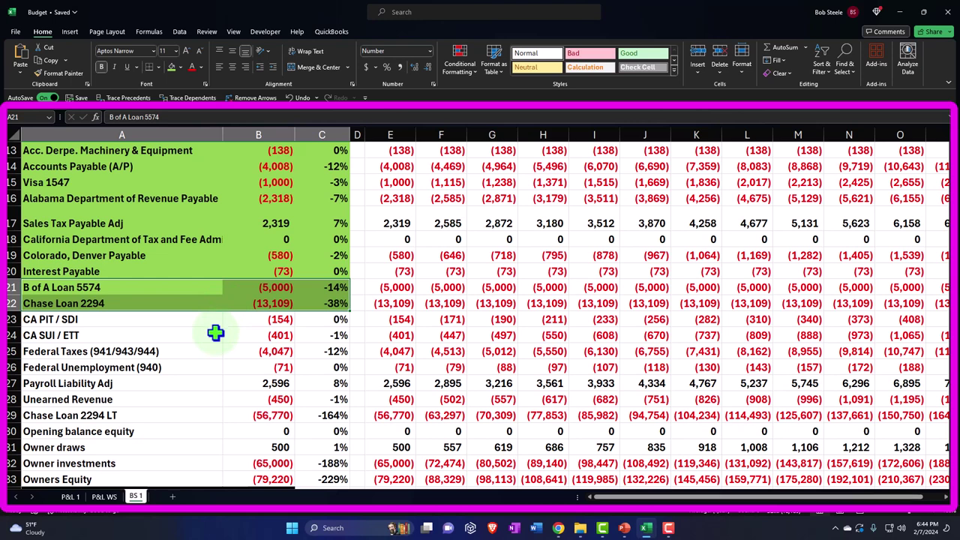
left_click(124, 367)
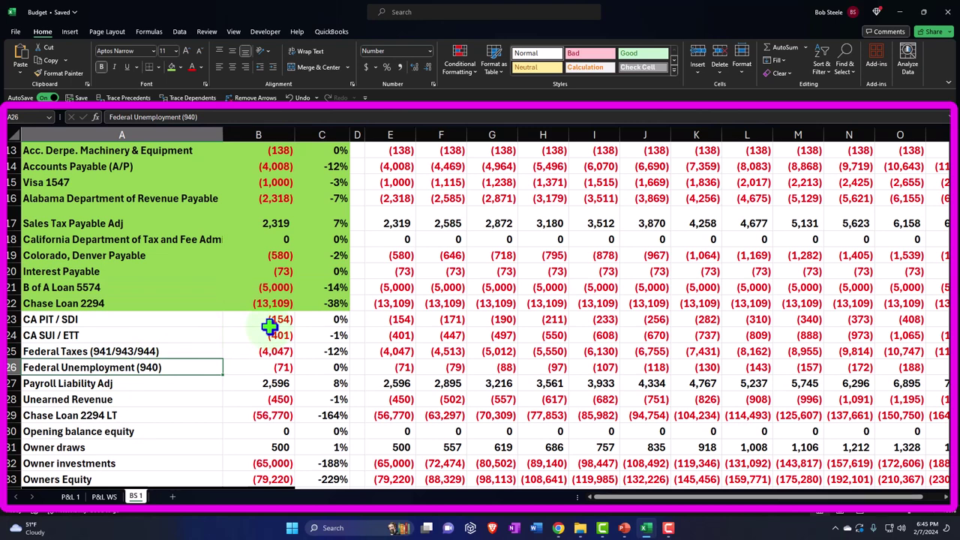
left_click(126, 320)
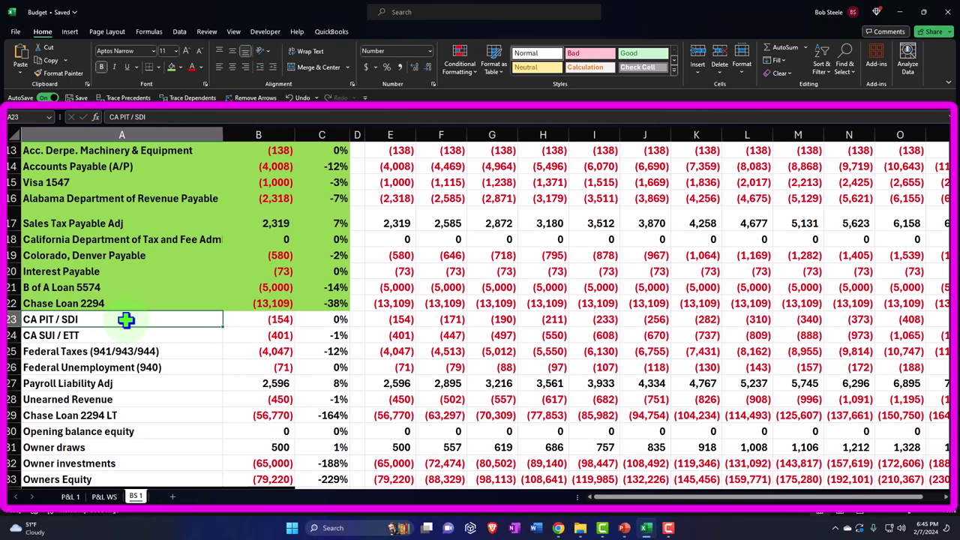
key("Right")
key("Right")
key("Right")
key("Right")
key("Right")
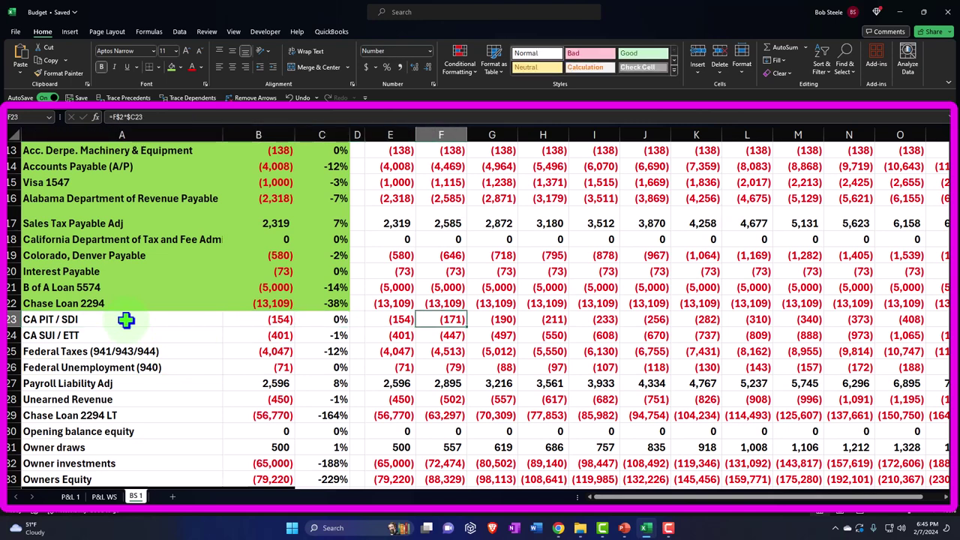
type("=")
key("Left")
key("Return")
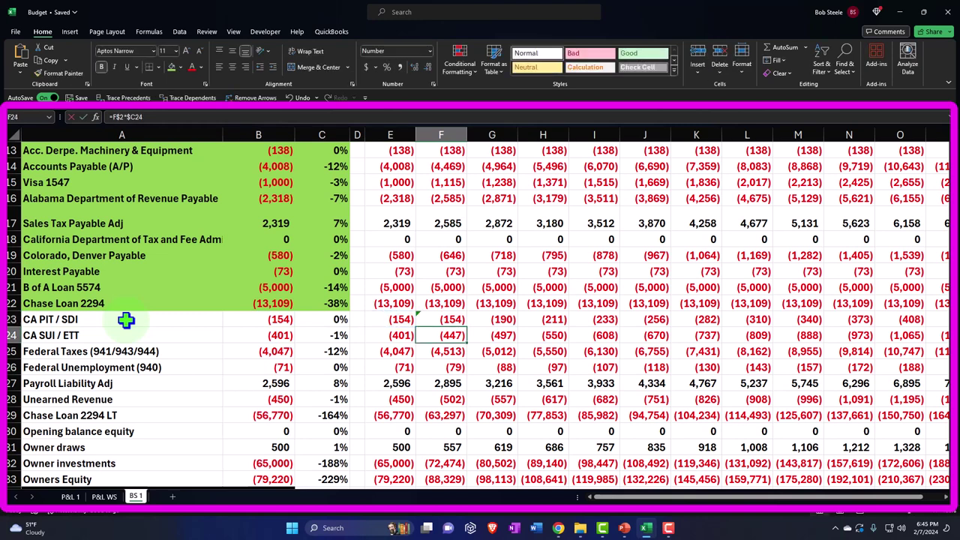
type("=")
key("Left")
key("Return")
Step: Set February Federal Taxes, Federal Unemployment and Payroll Liability Adj in F25, F26 and F27 to =E25, =E26 and =E27
type("=")
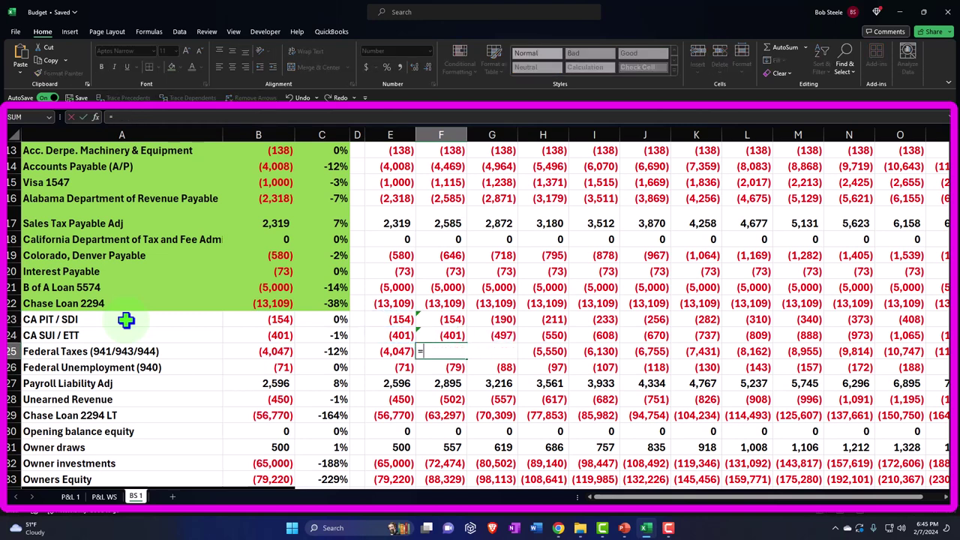
key("Left")
key("Return")
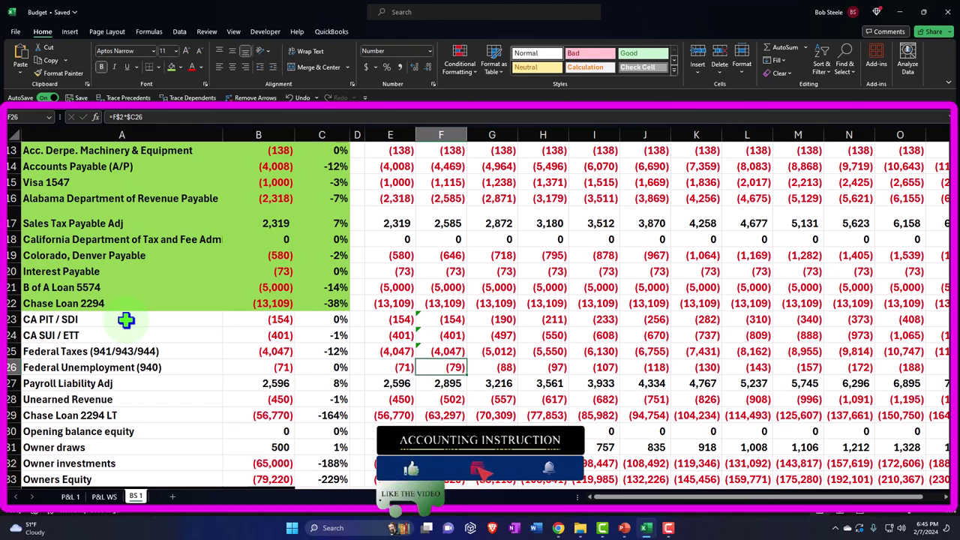
type("=")
key("Left")
key("Return")
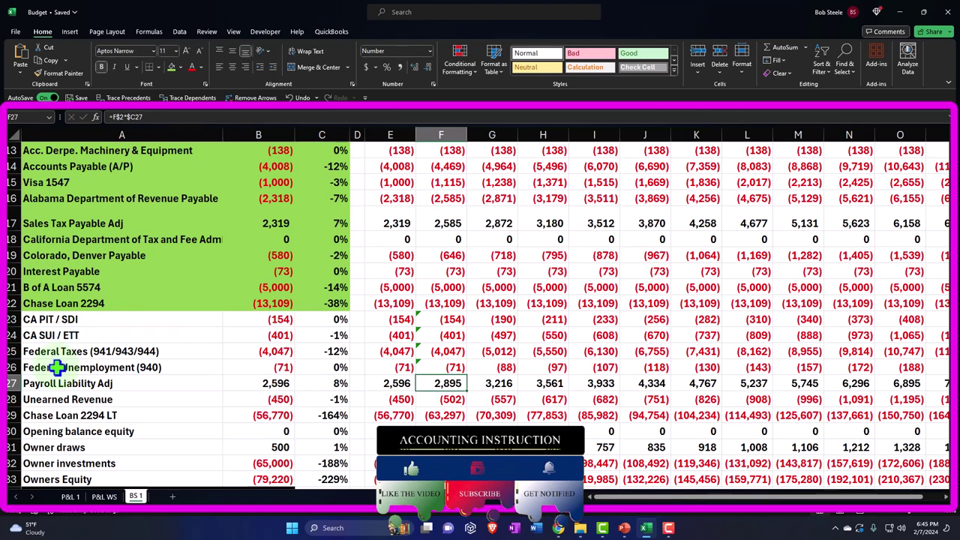
type("=")
key("Left")
key("Return")
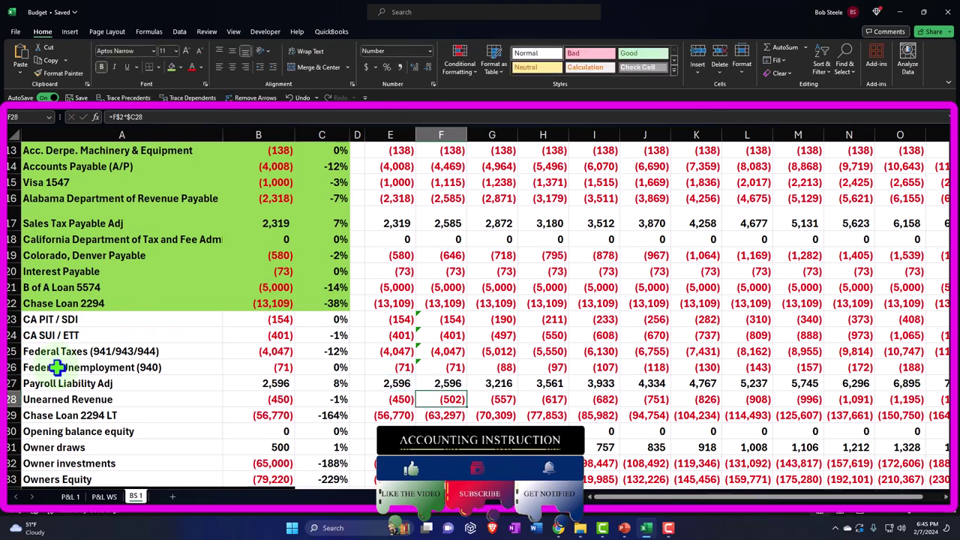
Step: Fill the February payroll liability formulas in F23:F27 across through December and shade A23:C27 green
left_click_drag(442, 323, 787, 395)
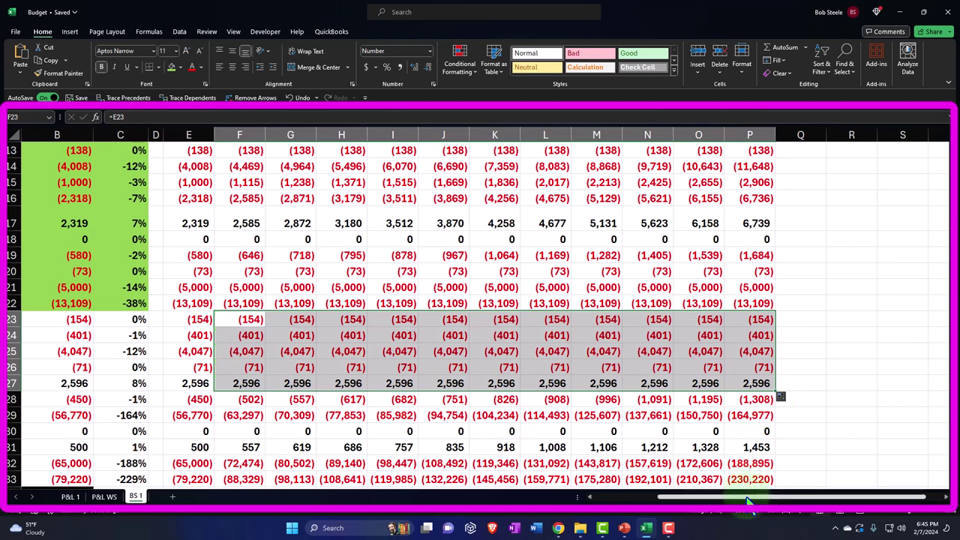
left_click_drag(747, 497, 601, 498)
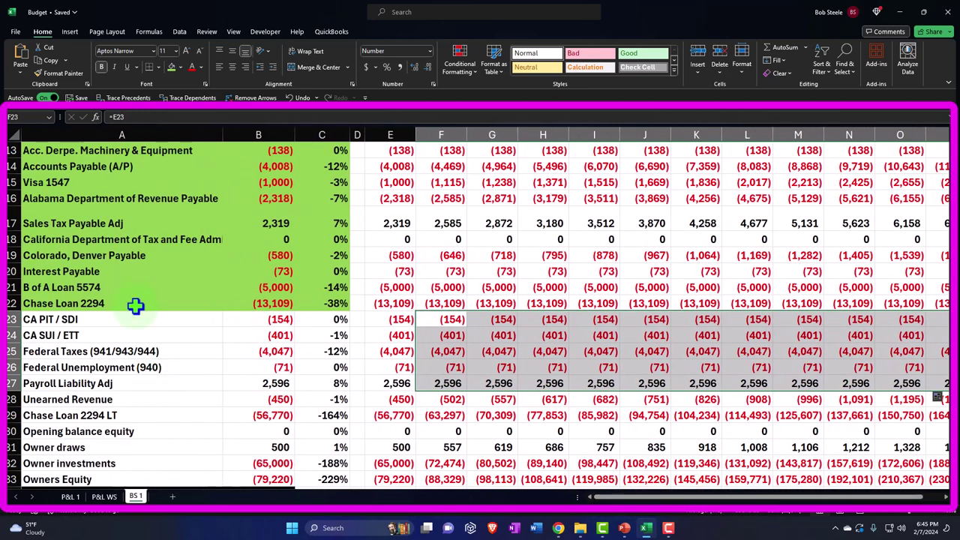
left_click_drag(65, 322, 321, 381)
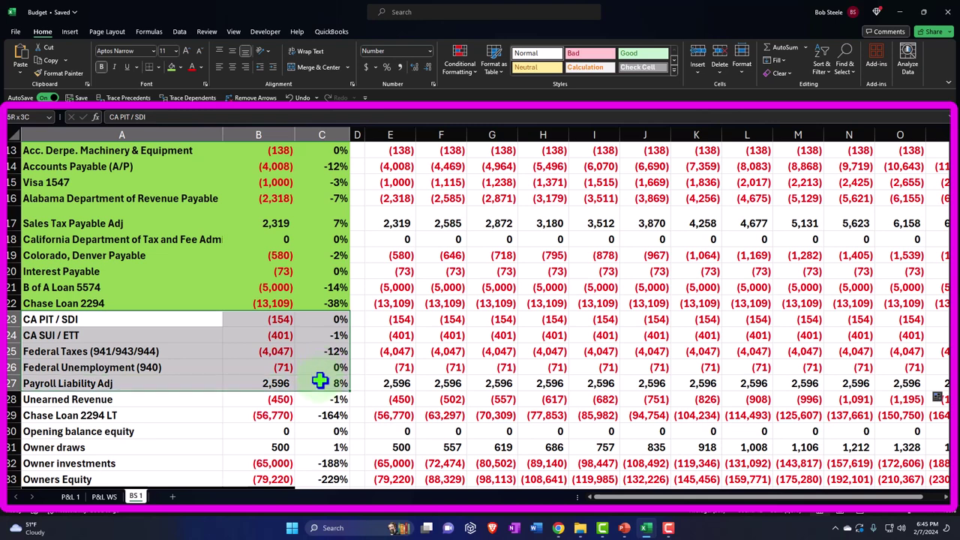
left_click(172, 66)
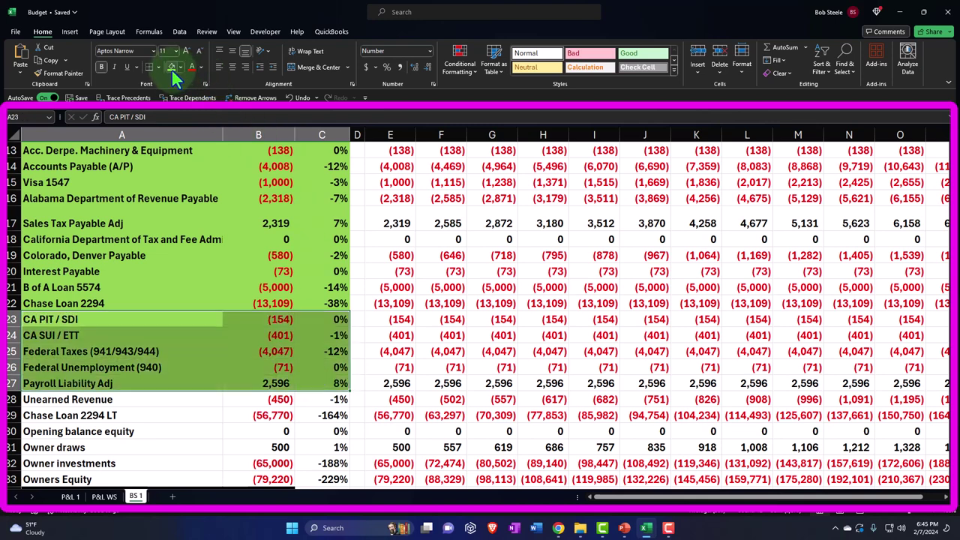
Step: Shade the Unearned Revenue row green in A28:C28
scroll(150, 255, "down", 1)
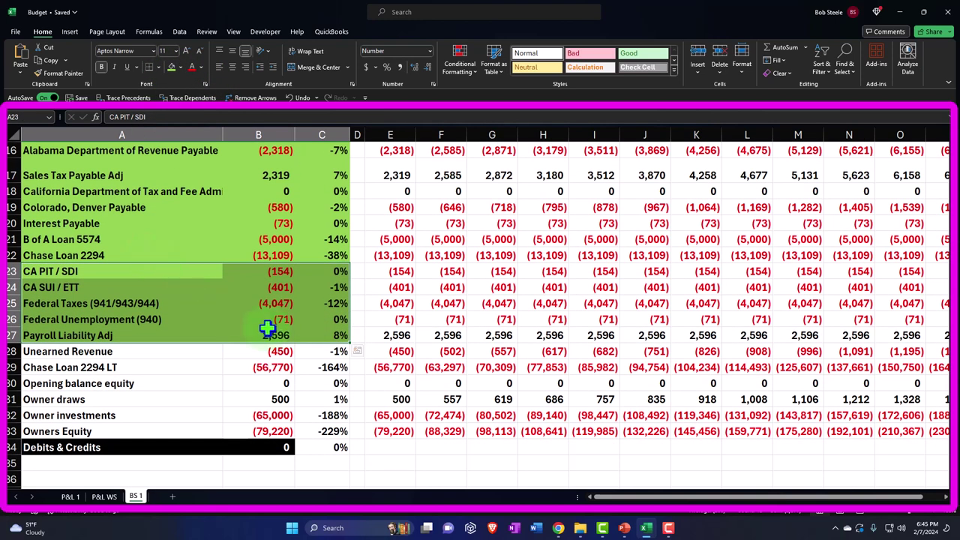
left_click(400, 351)
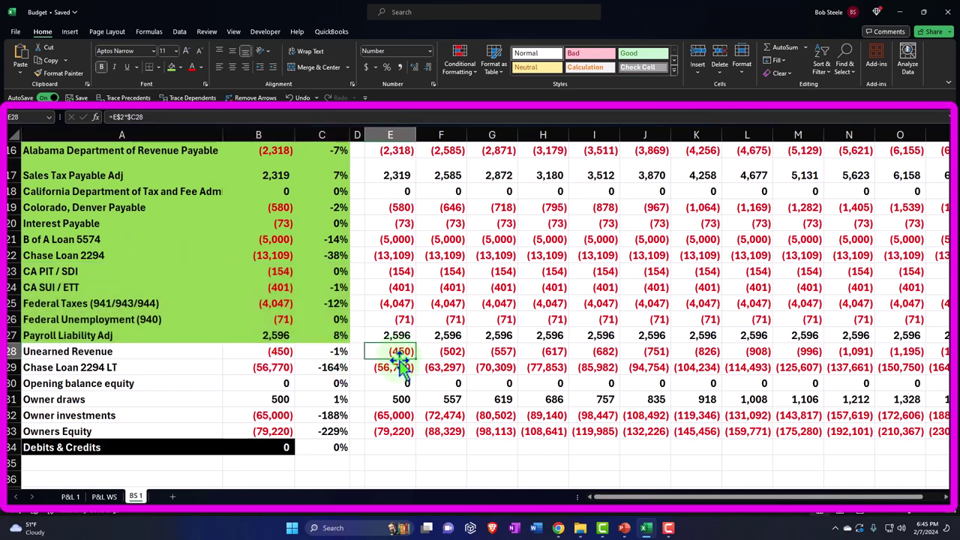
left_click_drag(173, 351, 330, 351)
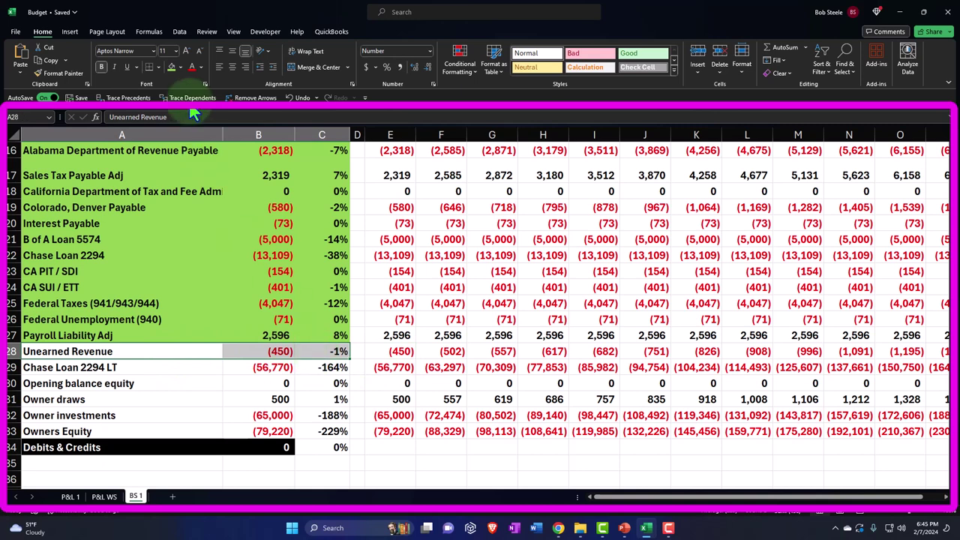
left_click(171, 67)
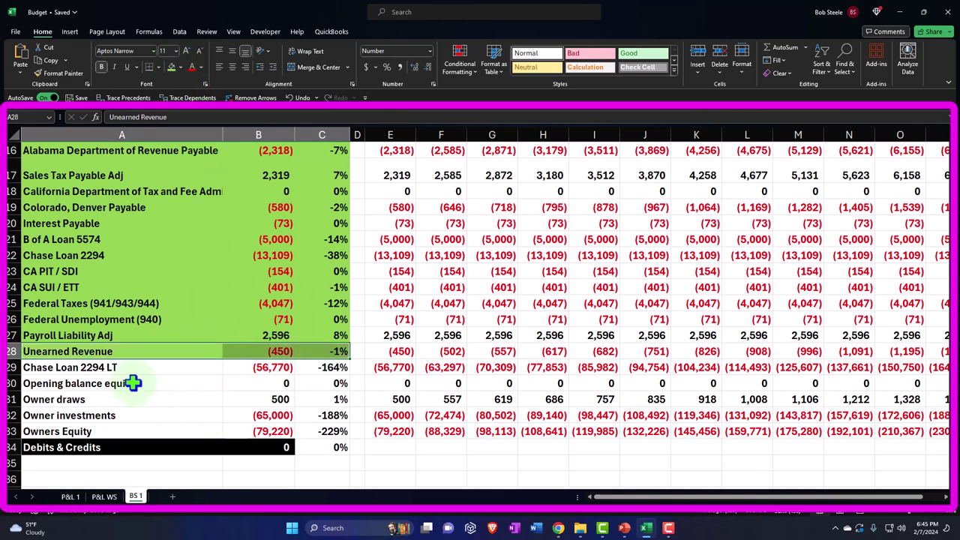
Step: Set the February long-term Chase loan balance in F29 to =E29 and fill the formula across through December
left_click(391, 367)
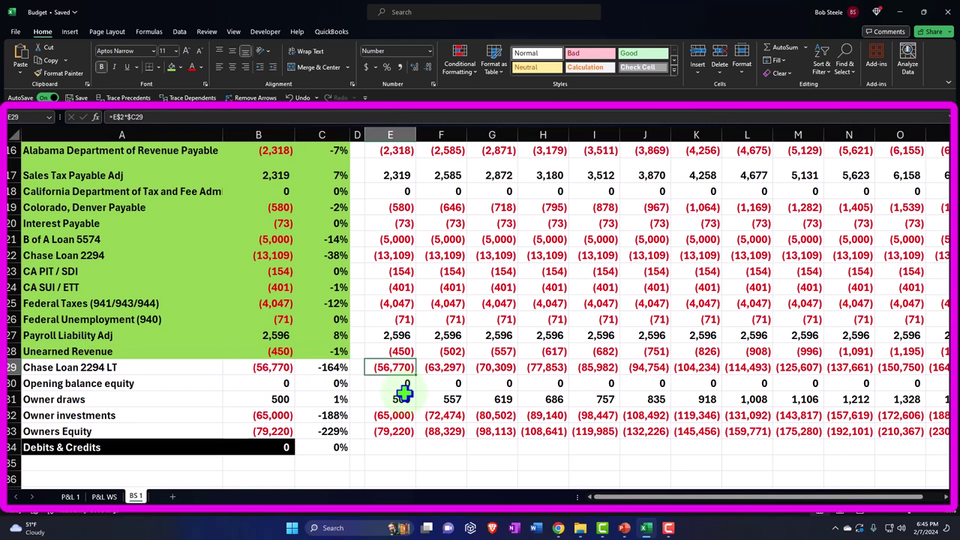
key("Right")
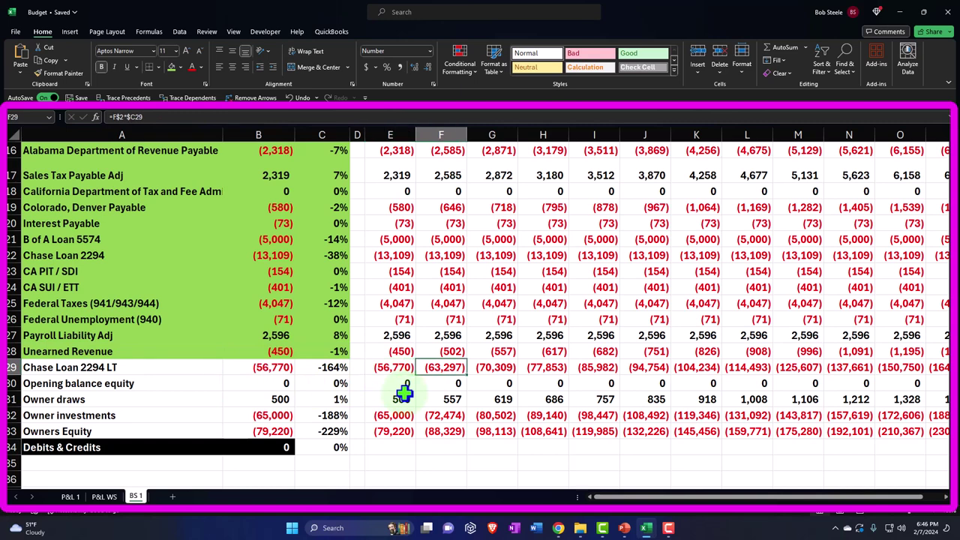
type("=")
key("Left")
key("Return")
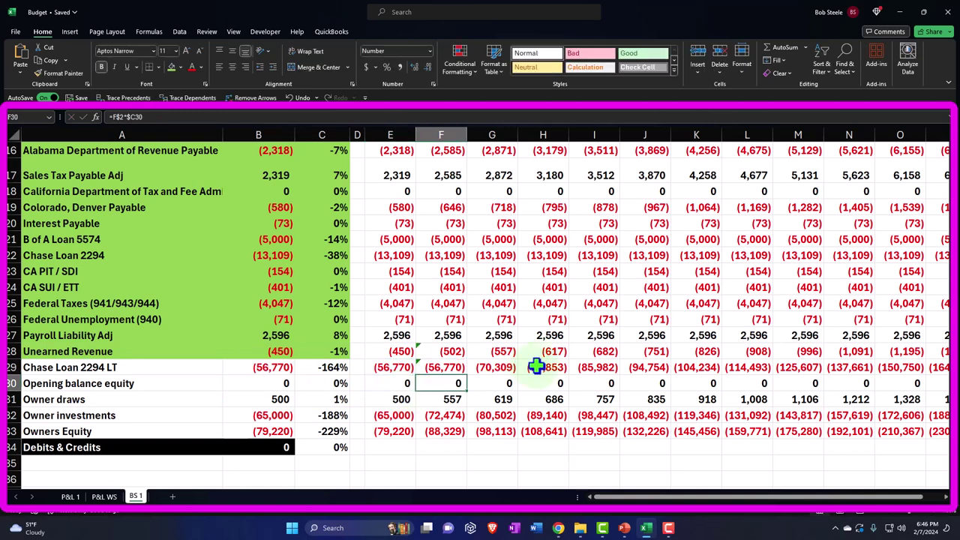
left_click(451, 368)
left_click_drag(466, 375, 773, 385)
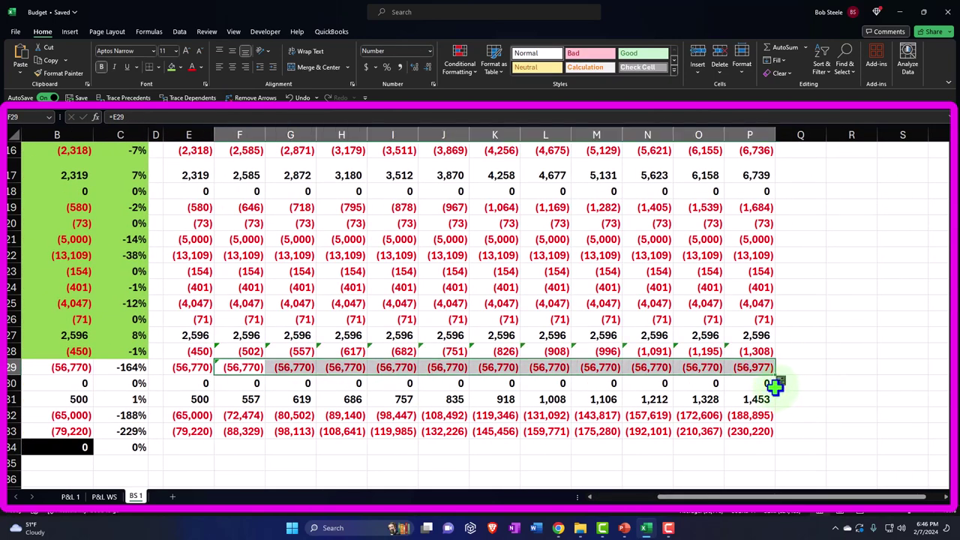
key("Left")
key("Home")
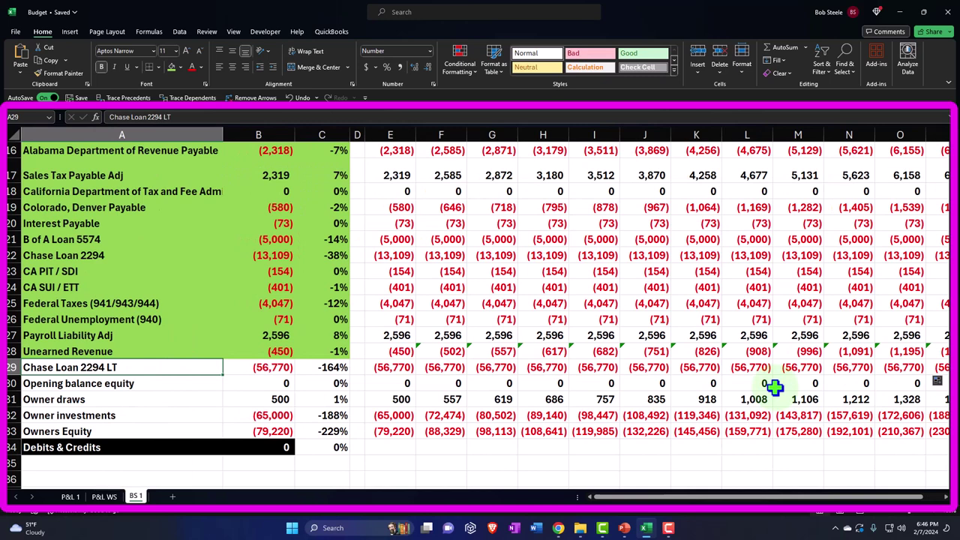
Step: Set February Owner draws in F31 to =E31 and fill the formula across through December
key("Down")
key("Down")
key("Right")
key("Right")
key("Right")
key("Right")
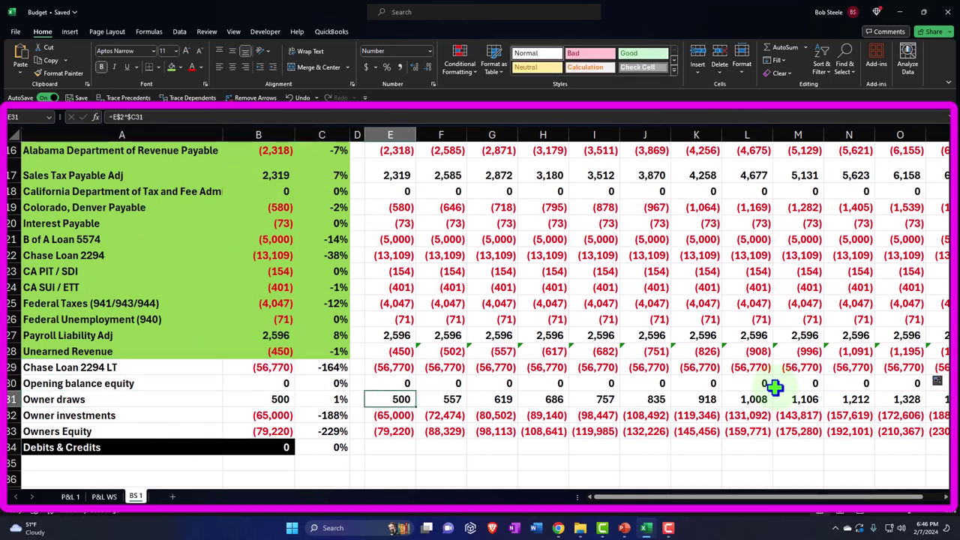
key("Right")
type("=e31")
key("Return")
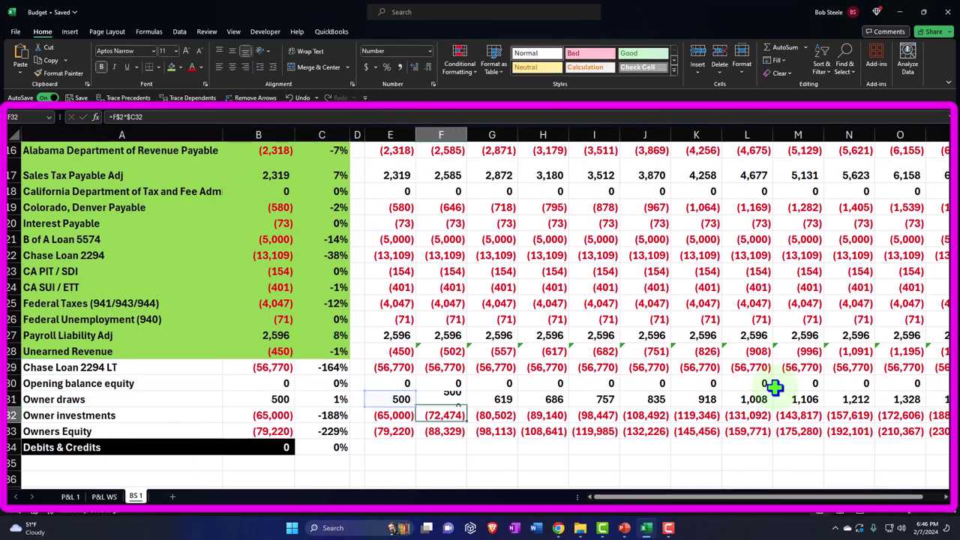
left_click(454, 400)
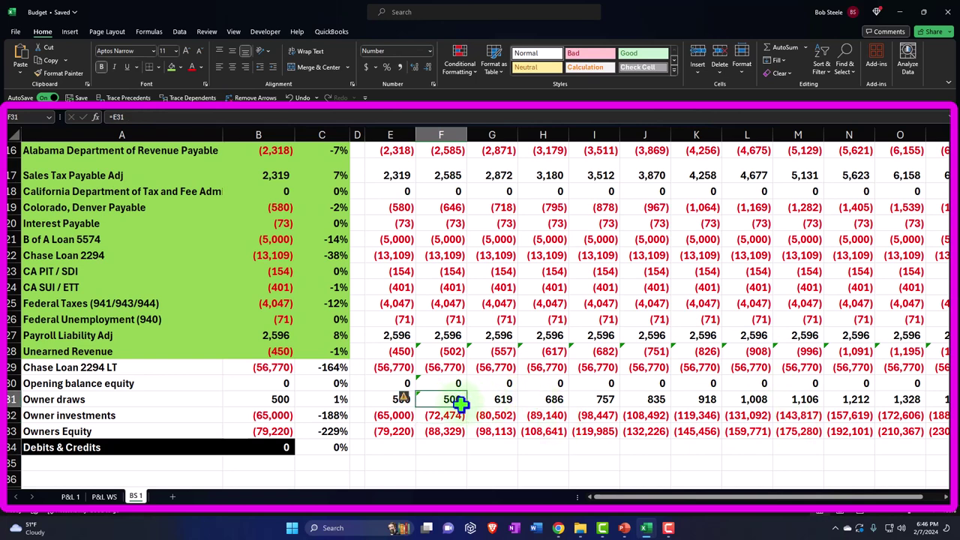
left_click_drag(469, 409, 777, 403)
Step: Shade the long-term Chase loan, Opening balance equity and Owner draws rows green in A29:C31
key("Left")
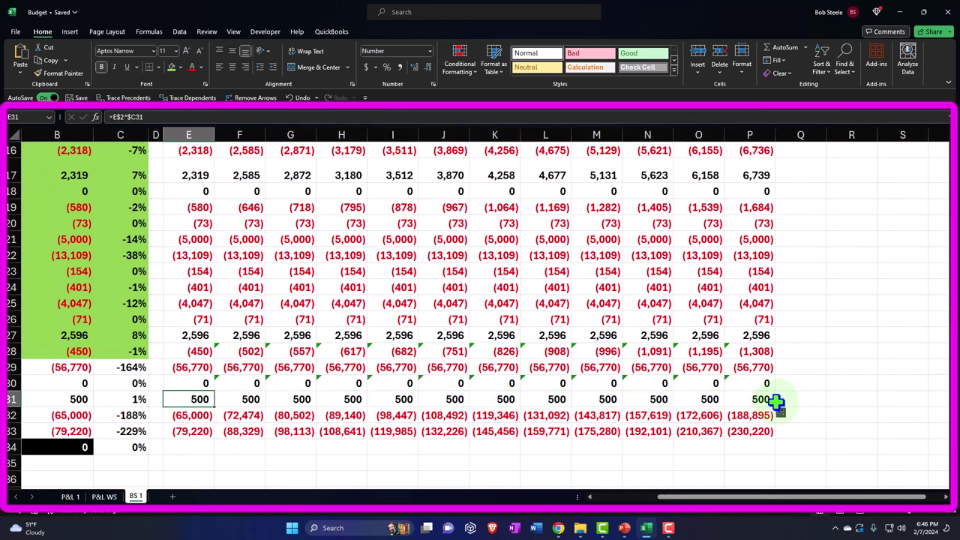
key("Home")
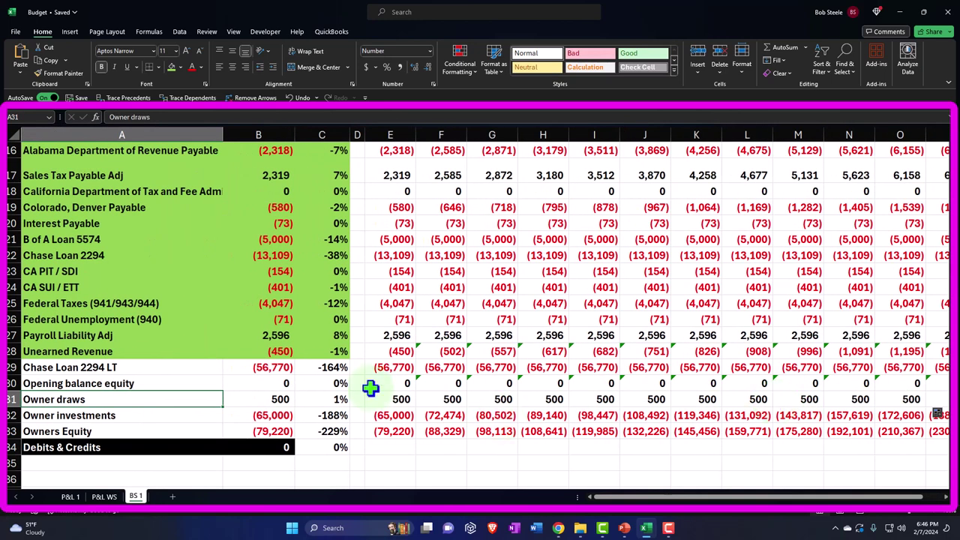
left_click_drag(105, 368, 304, 396)
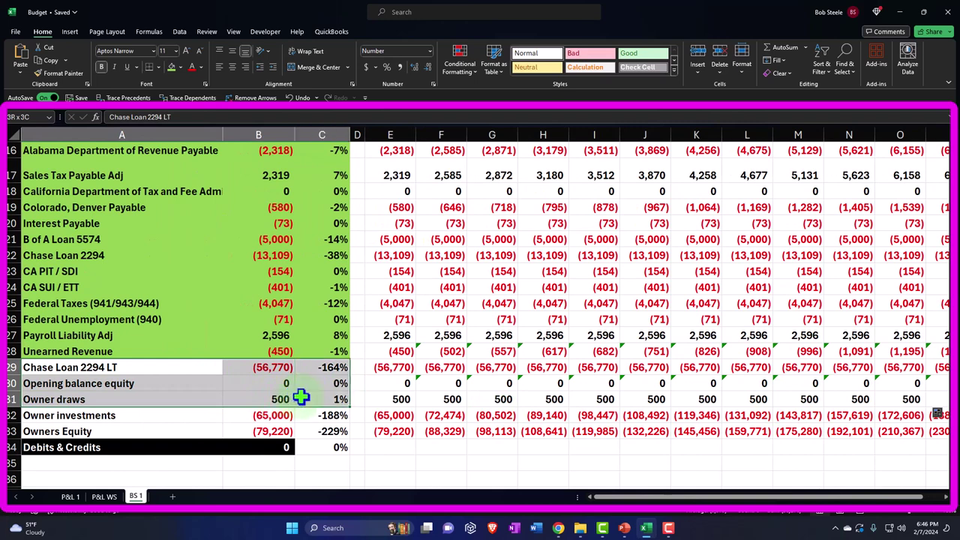
left_click(172, 67)
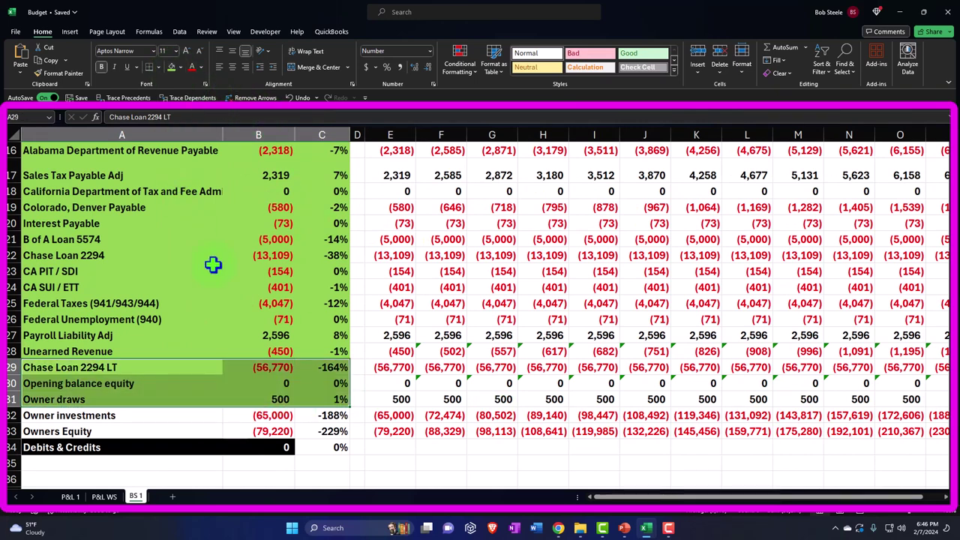
Step: Set February Owner investments in F32 to =E32 and fill the formula across through December
left_click(155, 417)
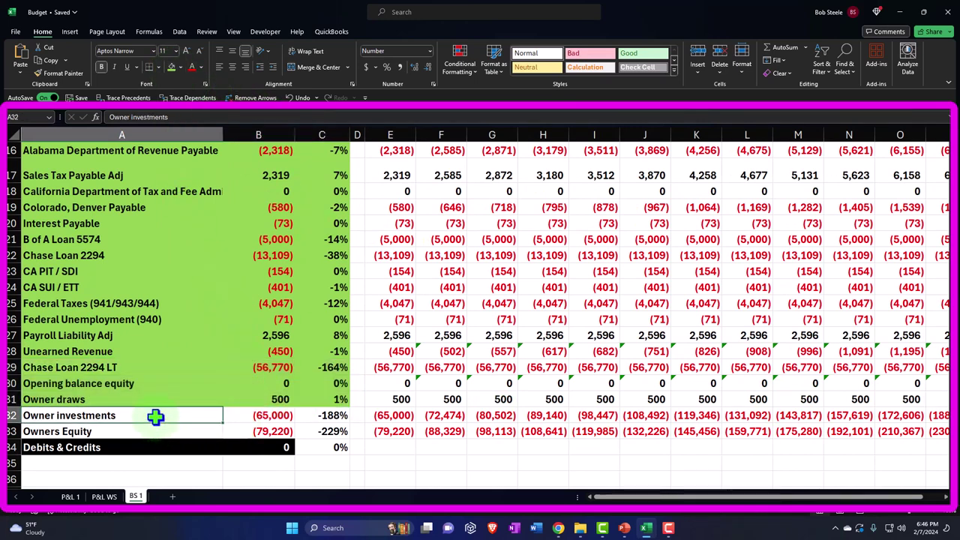
key("Right")
key("Right")
key("Right")
key("Right")
key("Right")
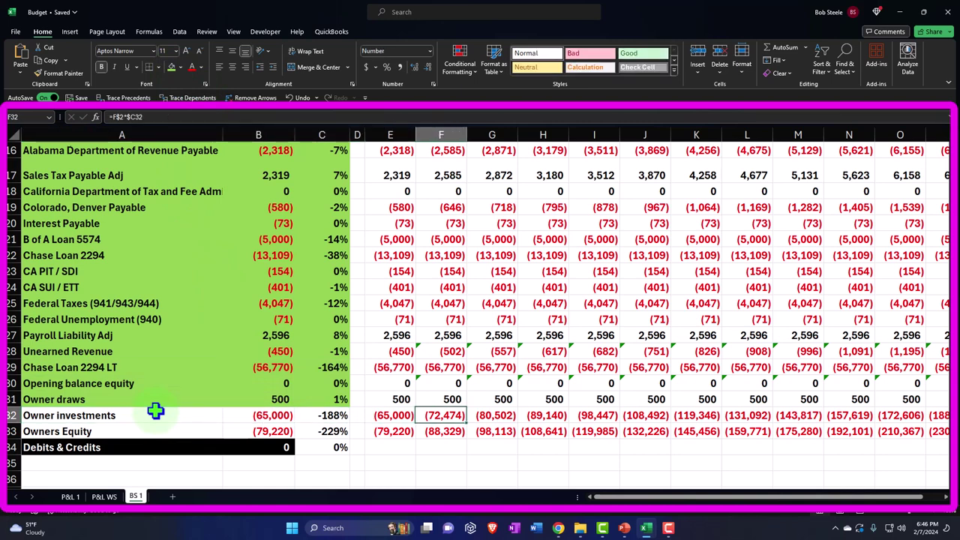
type("=")
key("Left")
key("Return")
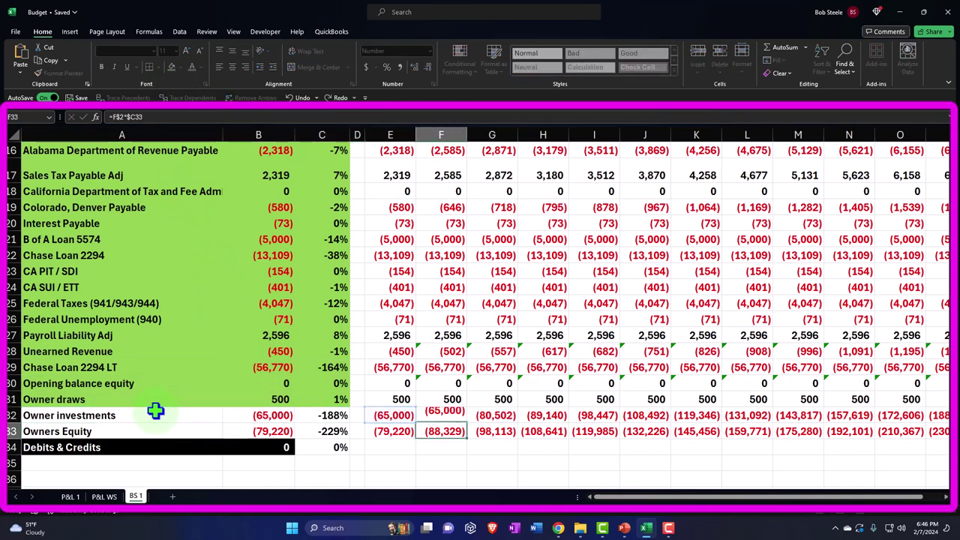
left_click(447, 416)
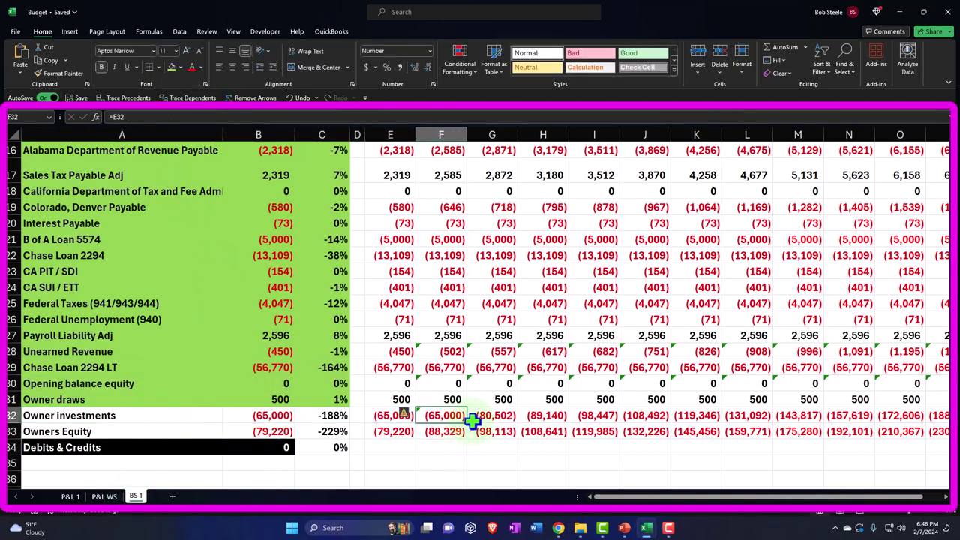
left_click_drag(468, 426, 780, 427)
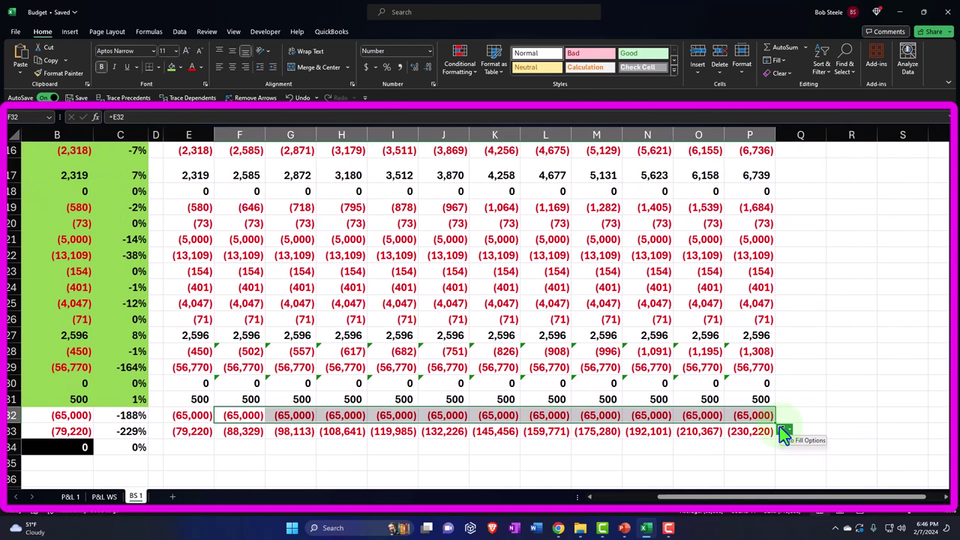
Step: Shade the Owner investments row green in A32:C32
key("ctrl+Left")
key("ctrl+Left")
key("ctrl+Left")
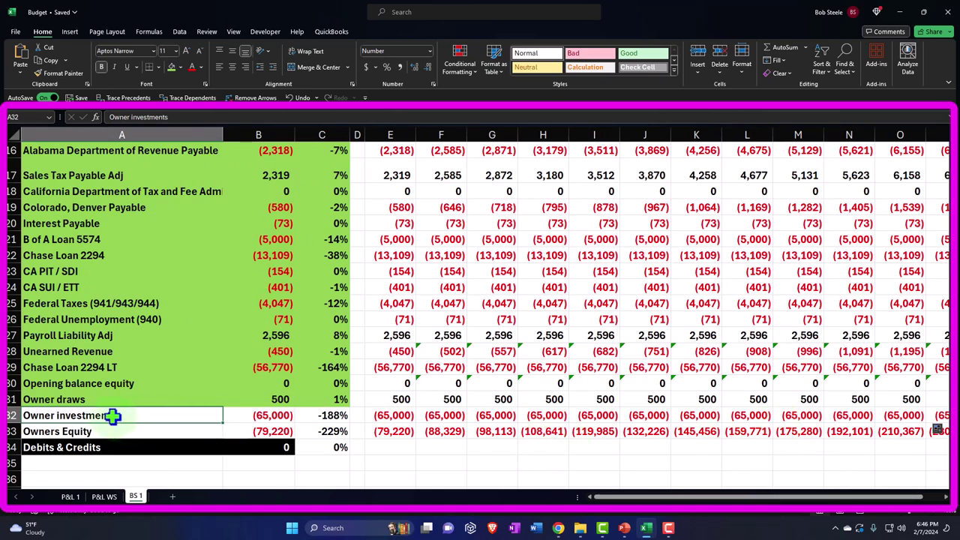
left_click_drag(118, 419, 319, 408)
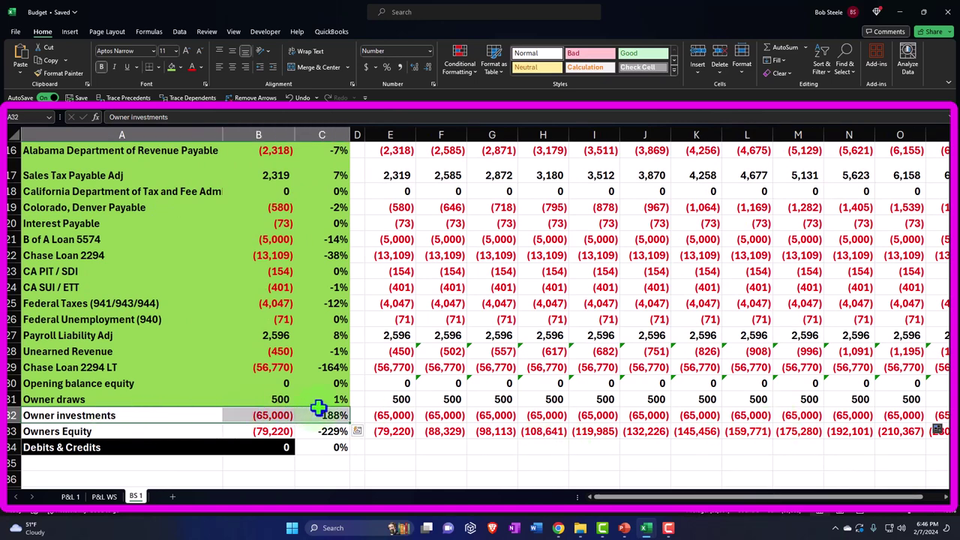
left_click(172, 66)
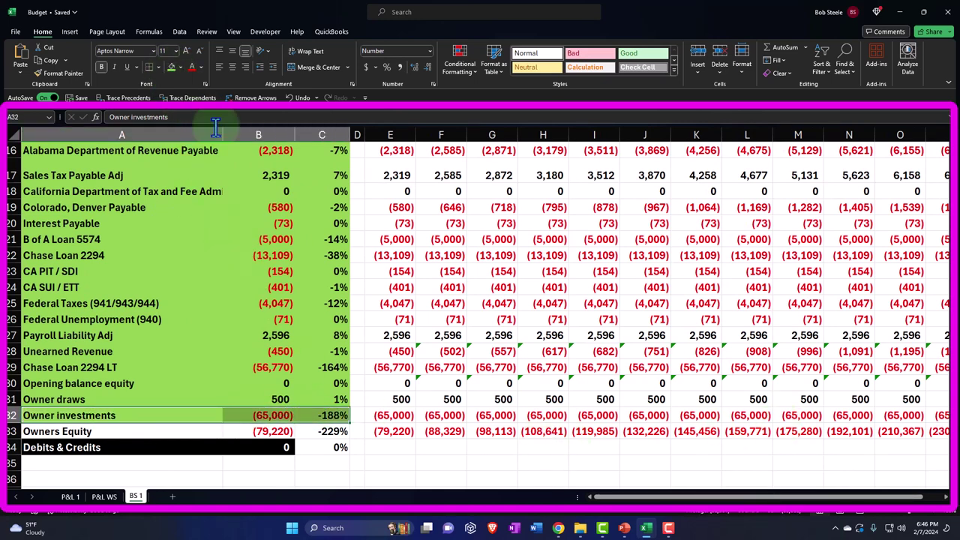
Step: Total the January column in the Debits & Credits cell E34 with =SUM(E4:E33) and check the formula's range
left_click(398, 448)
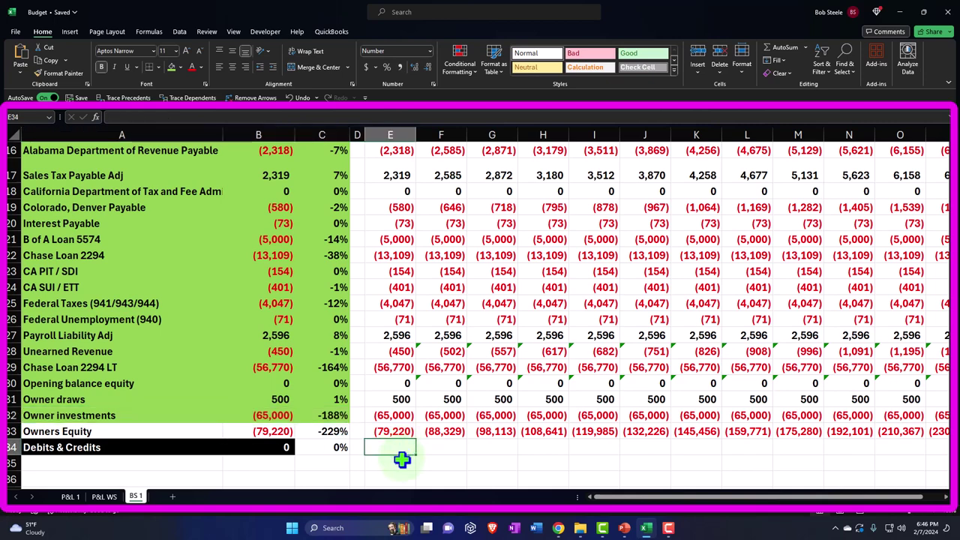
key("alt+Tab")
left_click(381, 454)
scroll(413, 368, "up", 5)
scroll(412, 367, "up", 1)
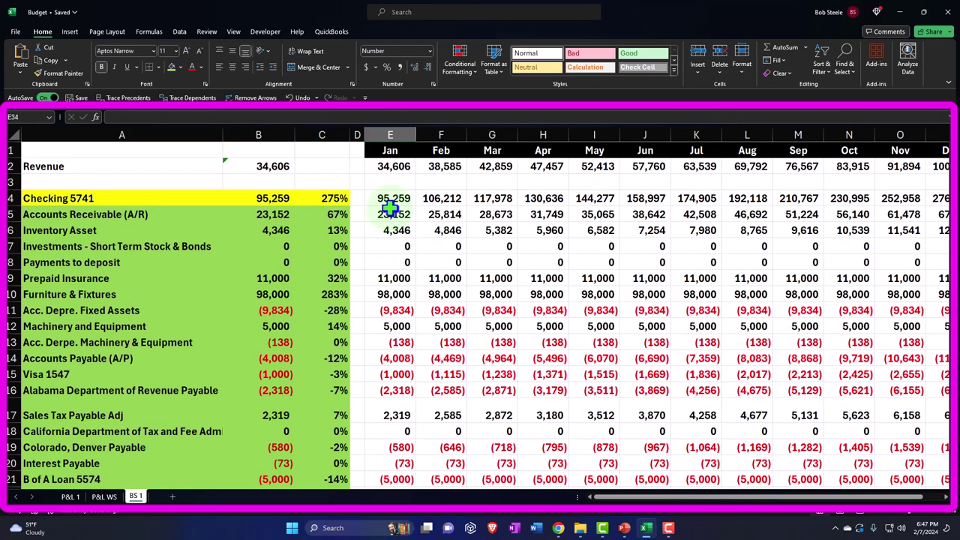
scroll(390, 210, "down", 5)
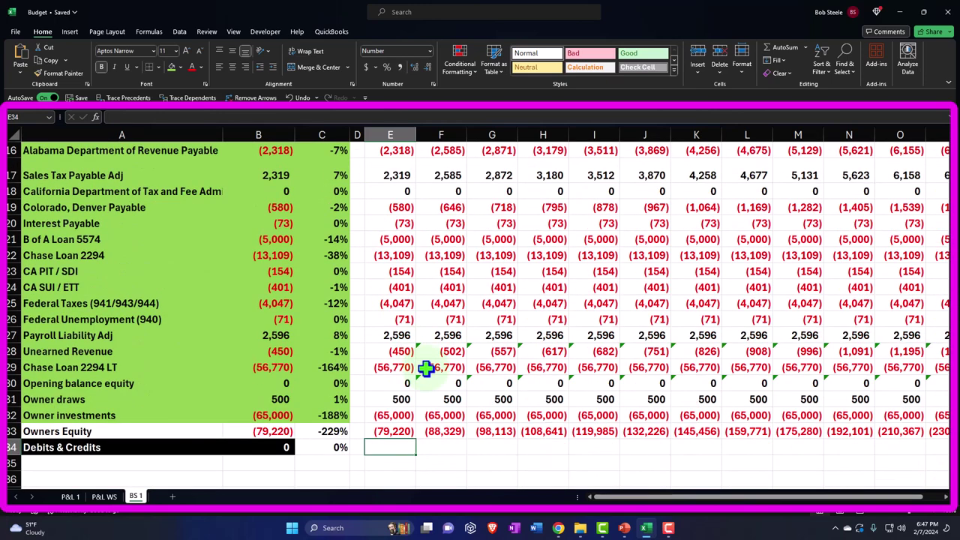
type("=sum(")
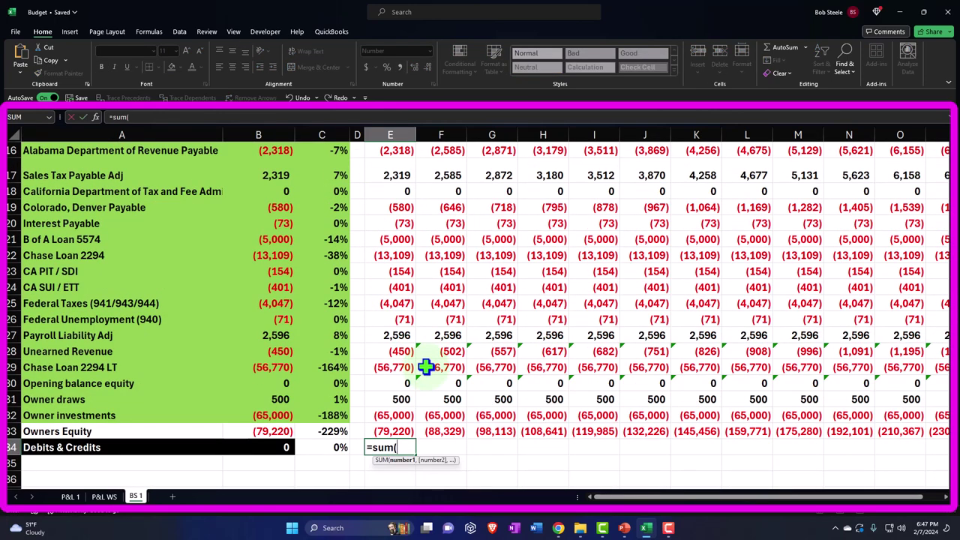
key("Up")
key("shift+Up")
key("shift+Up")
key("shift+Up")
key("shift+Up")
key("shift+Up")
key("shift+Up")
key("shift+Up")
key("shift+Up")
key("shift+Up")
key("shift+Up")
key("shift+Up")
key("shift+Up")
key("shift+Up")
key("shift+Up")
key("shift+Up")
key("shift+Up")
key("shift+Up")
key("shift+Up")
key("shift+Up")
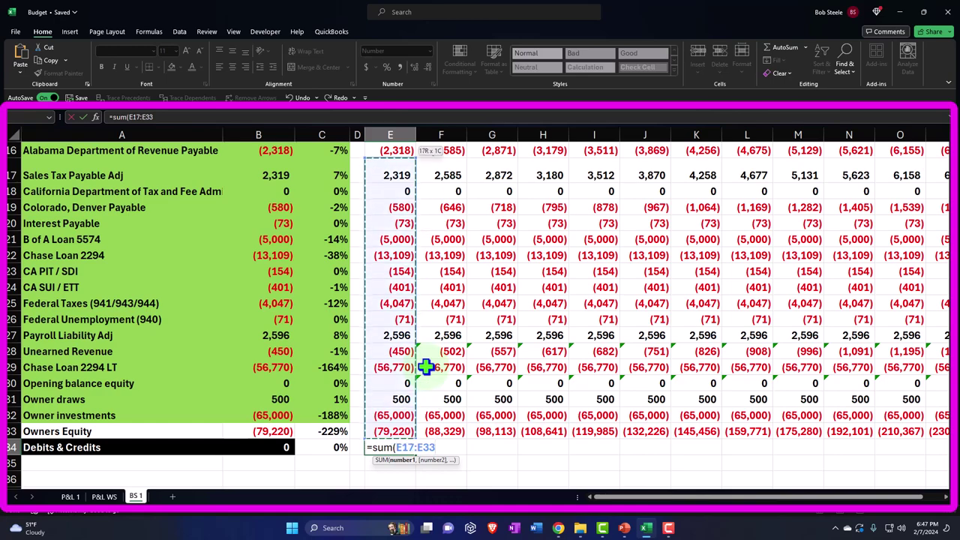
key("shift+Up")
key("shift+Up")
key("shift+Up")
key("shift+Up")
key("shift+Up")
key("shift+Up")
key("shift+Up")
key("shift+Up")
key("shift+Up")
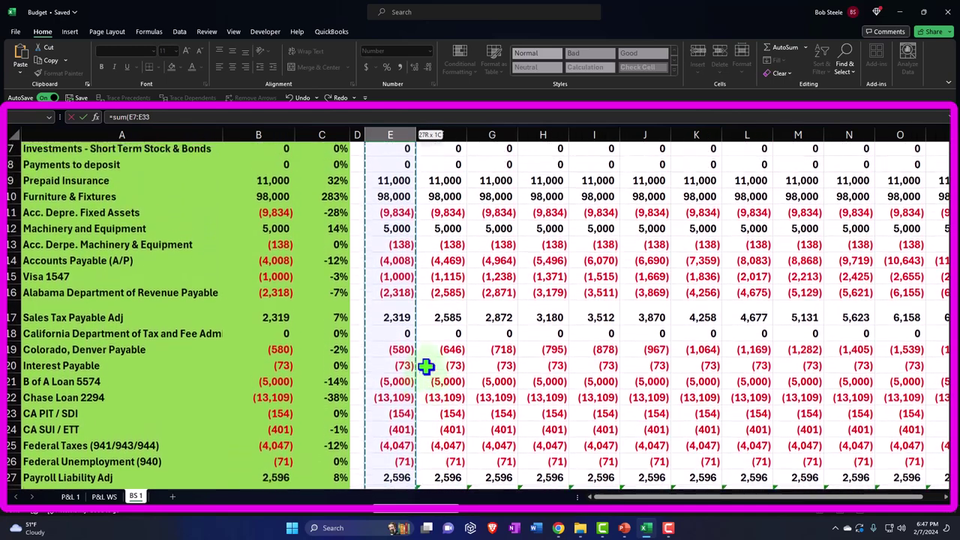
key("shift+Up")
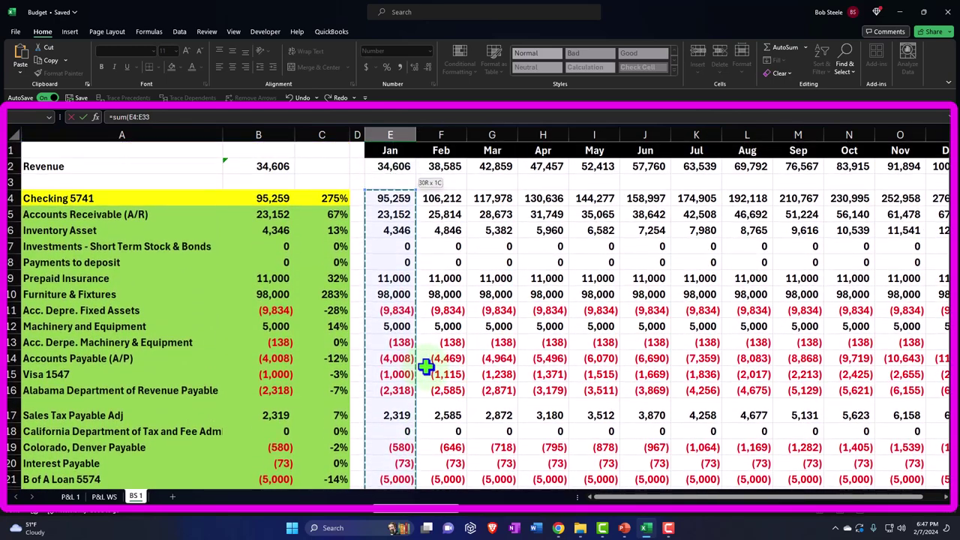
key("Return")
scroll(426, 367, "down", 2)
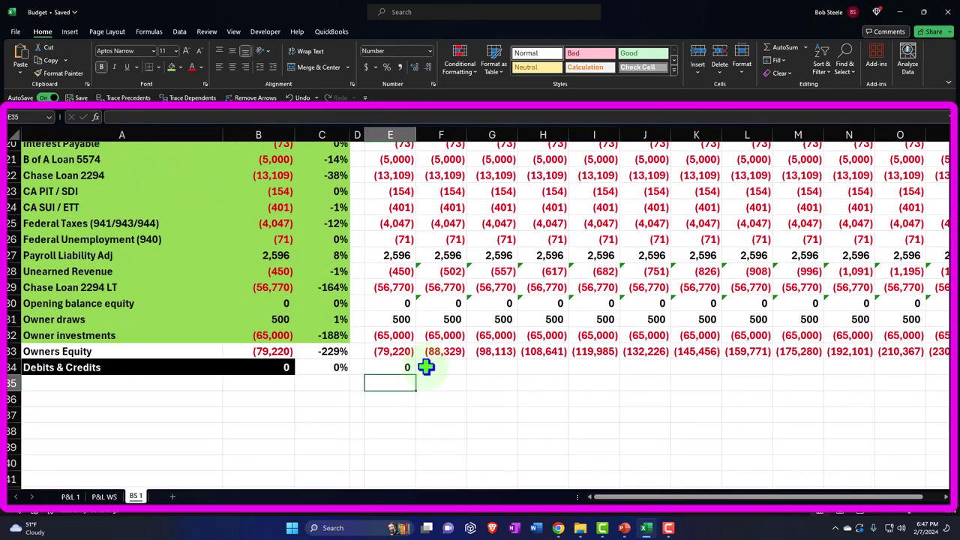
double_click(405, 372)
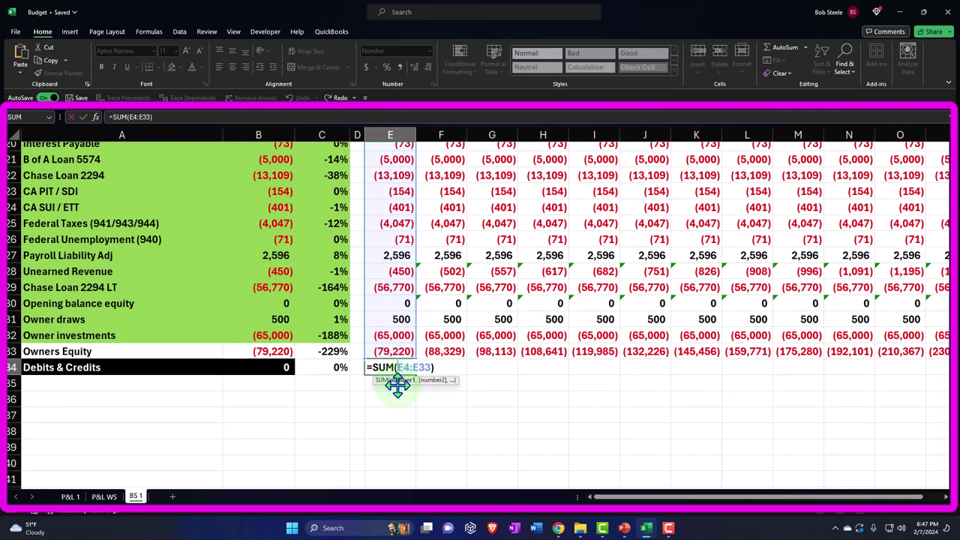
key("Return")
key("Up")
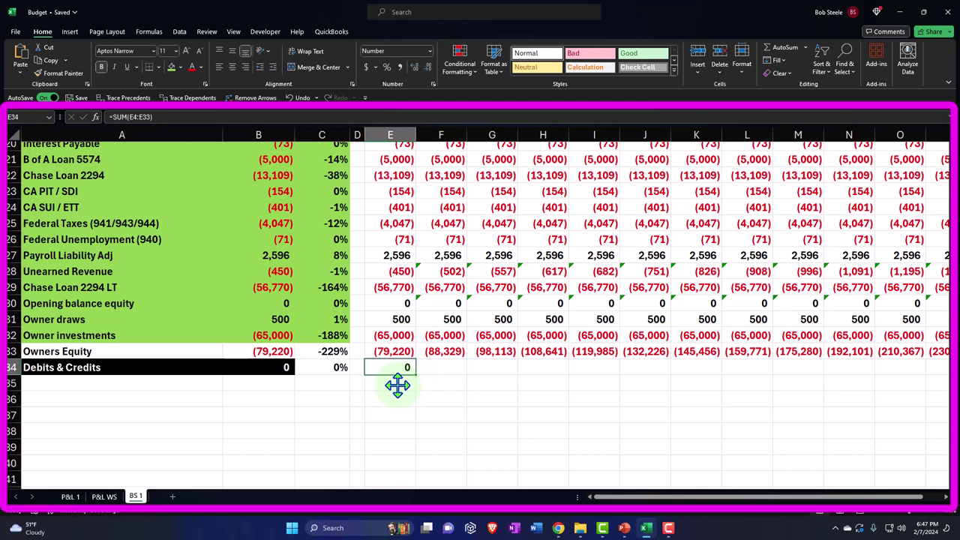
Step: Copy the January Debits & Credits total from E34 across to February in F34
scroll(398, 385, "up", 2)
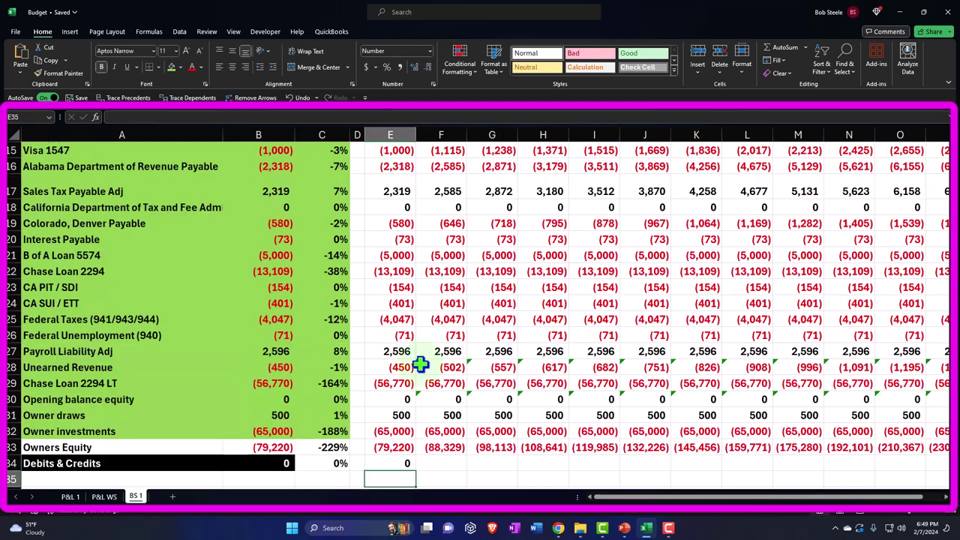
left_click(441, 383)
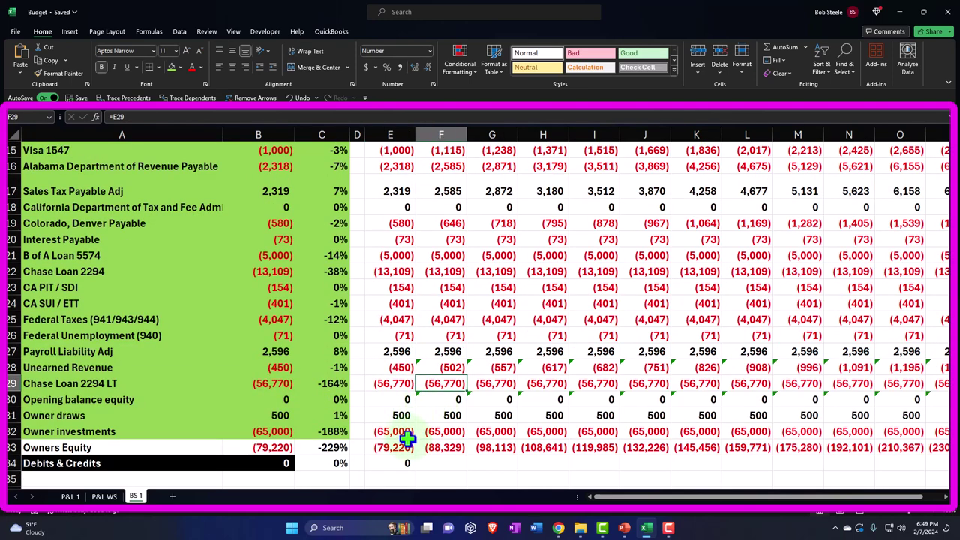
left_click(405, 463)
left_click_drag(416, 471, 442, 472)
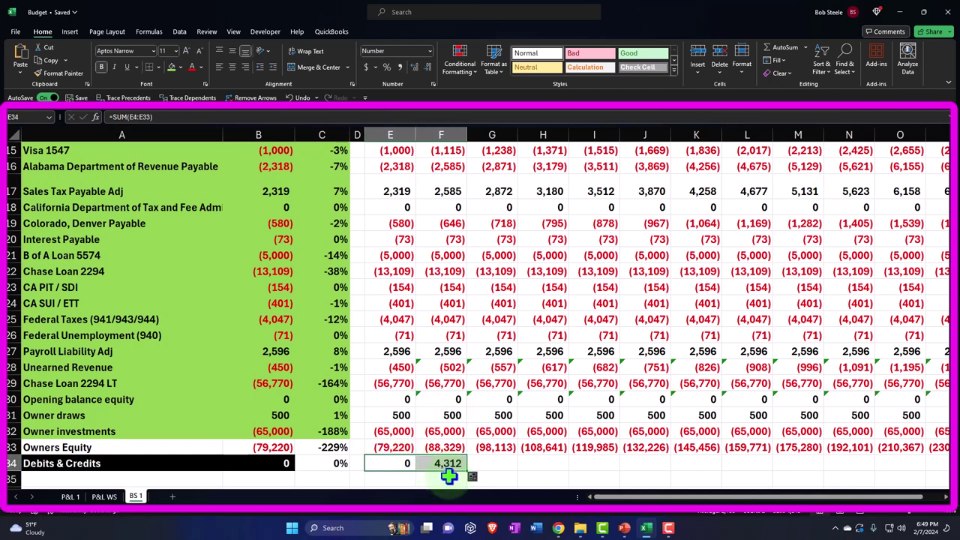
Step: Examine the January Checking formula in E4
scroll(420, 443, "up", 5)
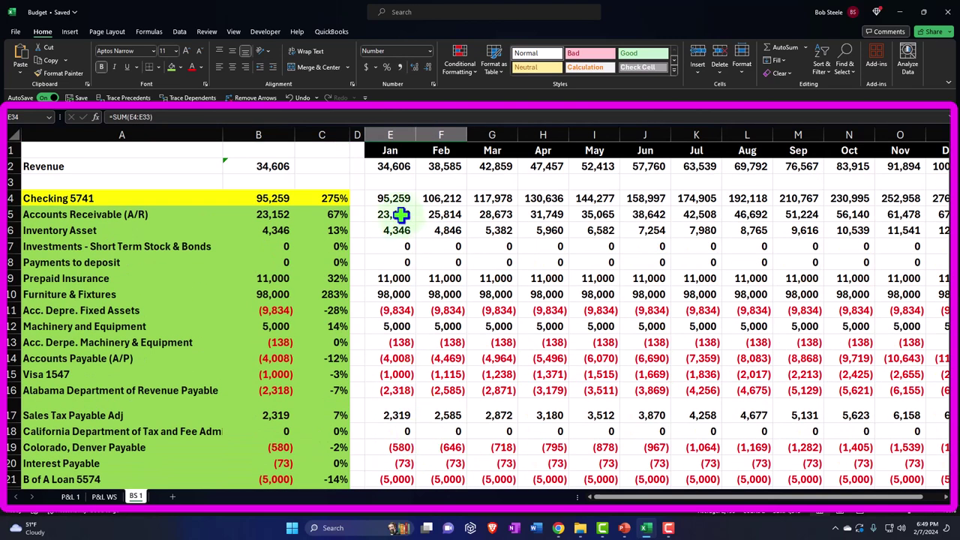
left_click(394, 198)
double_click(394, 198)
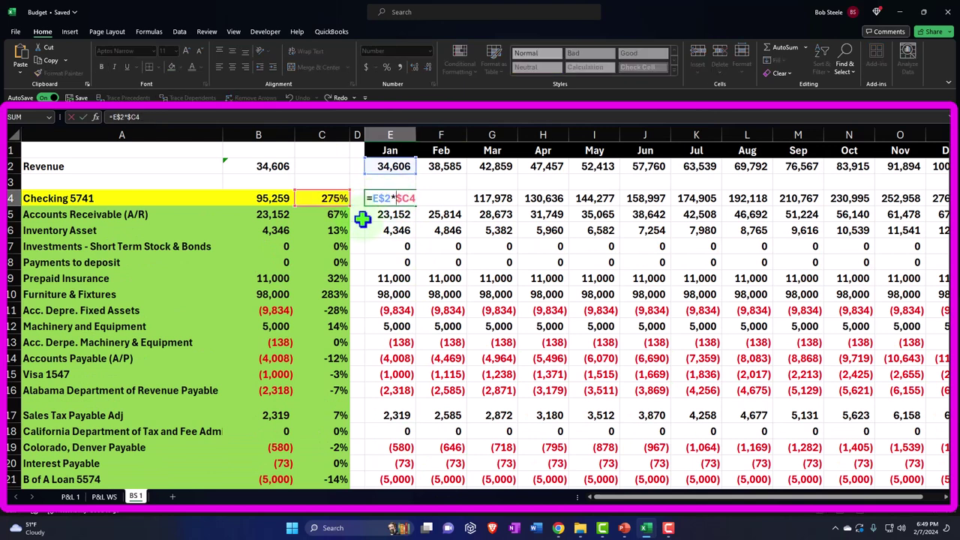
key("Return")
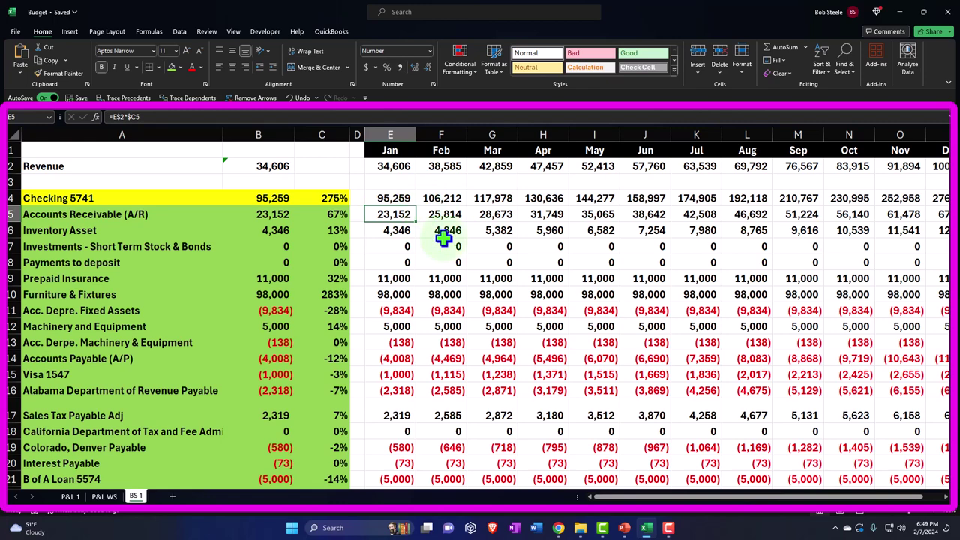
Step: Replace the February Owners Equity formula in F33 with =SUM(F4:F32)
scroll(444, 237, "down", 7)
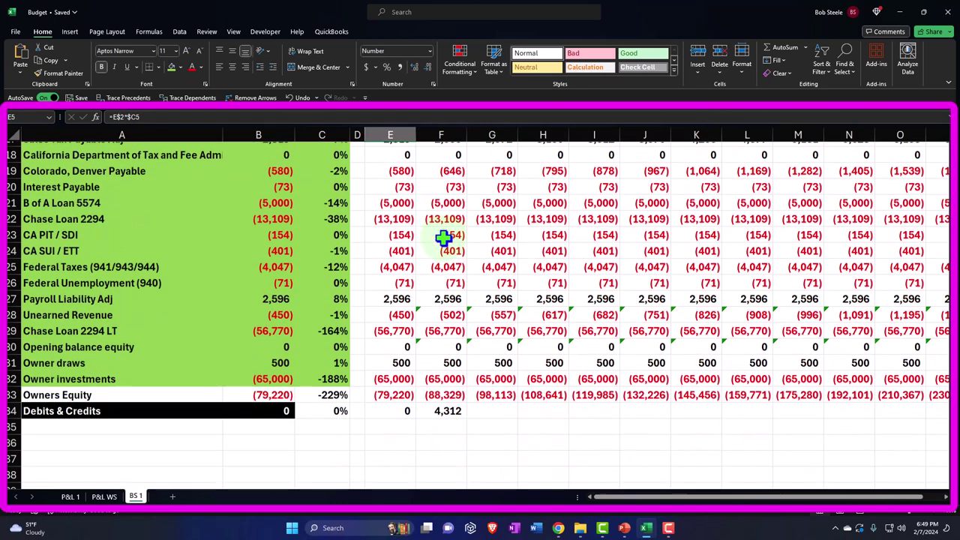
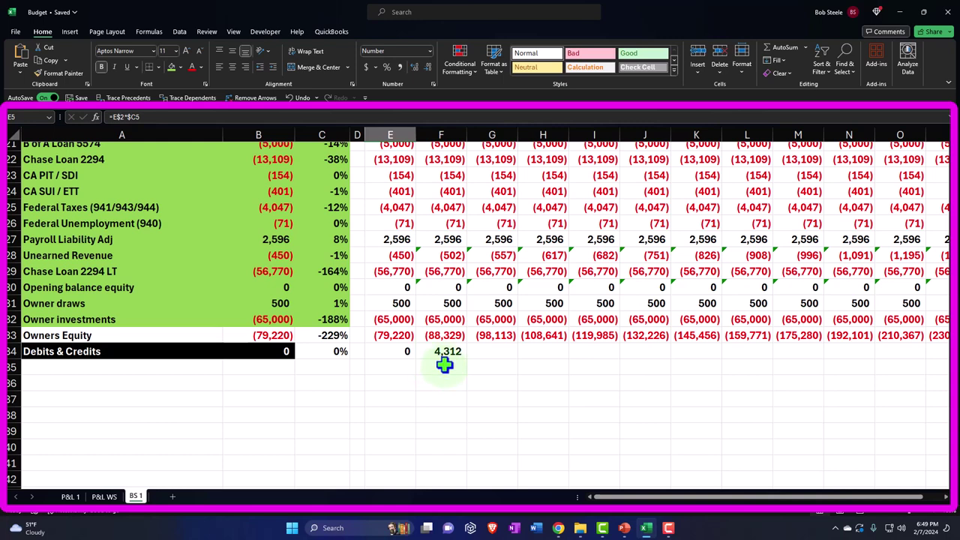
left_click(435, 336)
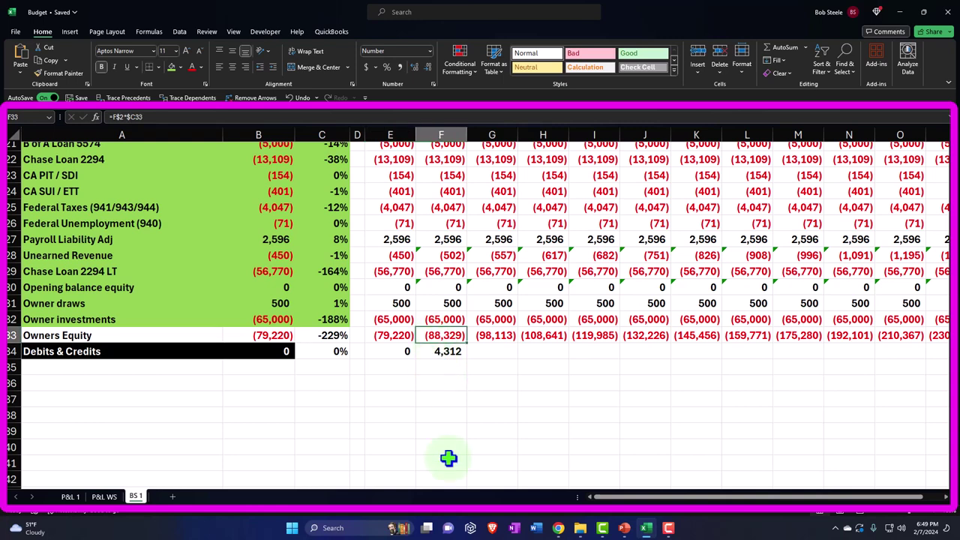
type("=sum(")
key("Up")
key("shift+Up")
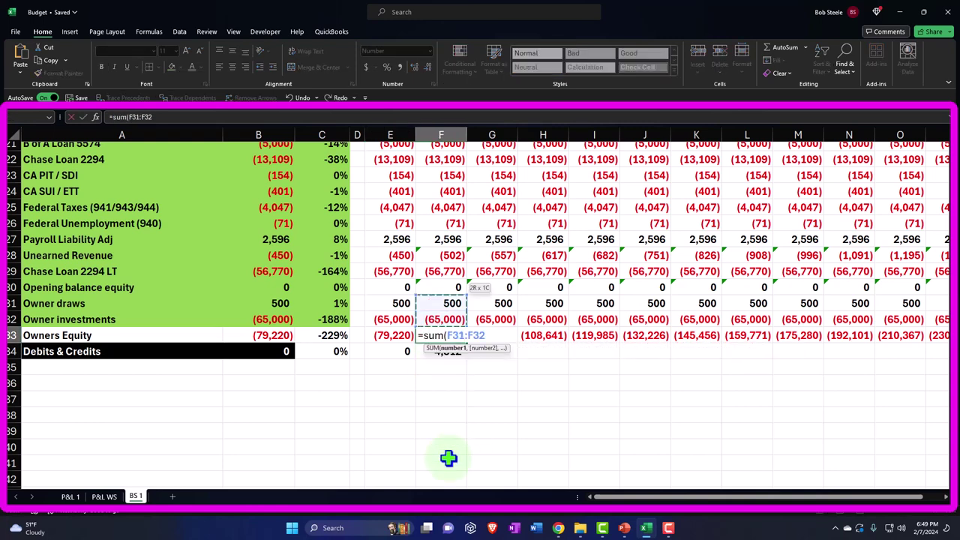
key("shift+Up")
key("shift+Up")
key("shift+Up")
key("shift+Up")
key("shift+Up")
key("shift+Up")
key("shift+Up")
key("shift+Up")
key("shift+Up")
key("shift+Up")
key("shift+Up")
key("shift+Up")
key("shift+Up")
key("shift+Up")
key("shift+Up")
key("shift+Up")
key("shift+Up")
key("shift+Up")
key("shift+Up")
key("shift+Up")
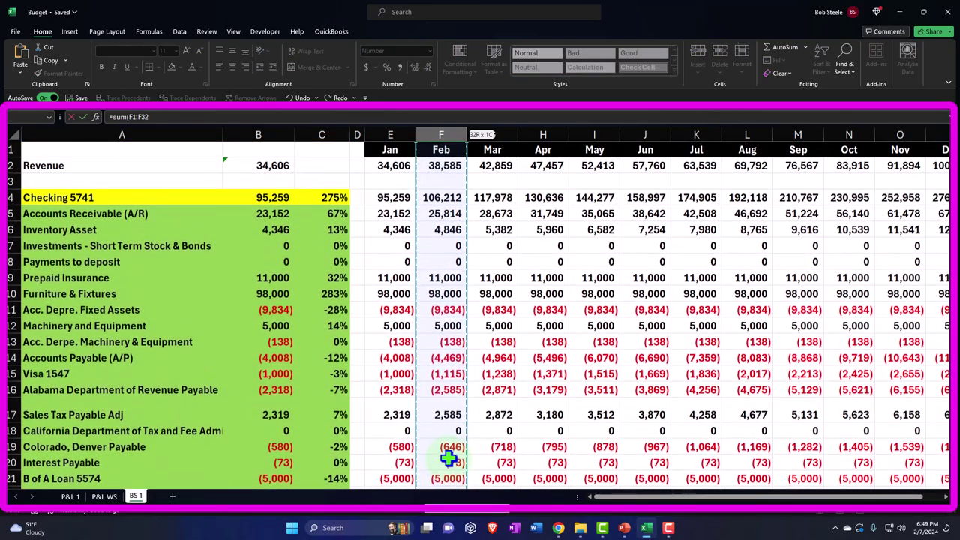
key("Return")
key("Return")
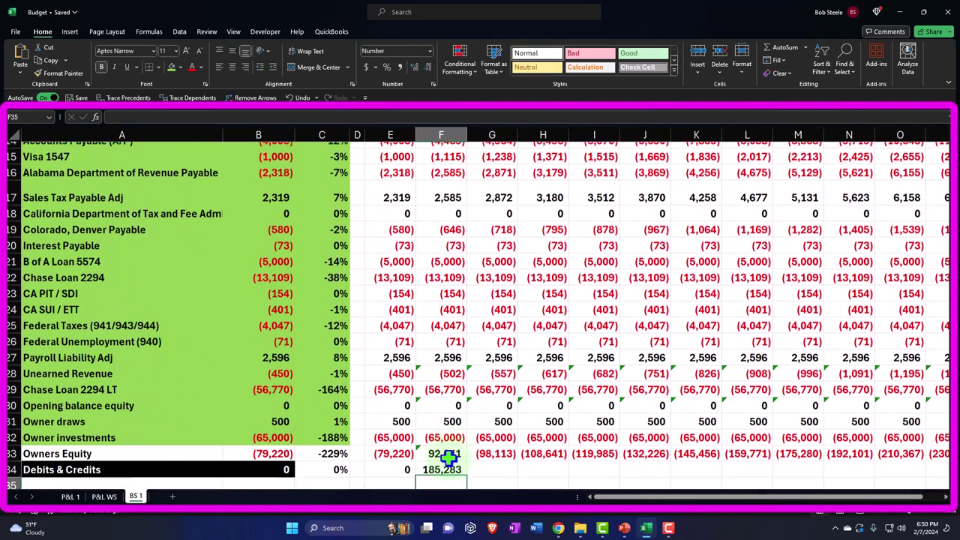
Step: Check the February Debits & Credits formula in F34 and negate the Owners Equity formula in F33 to =-SUM(F4:F32)
key("Up")
key("alt+equal")
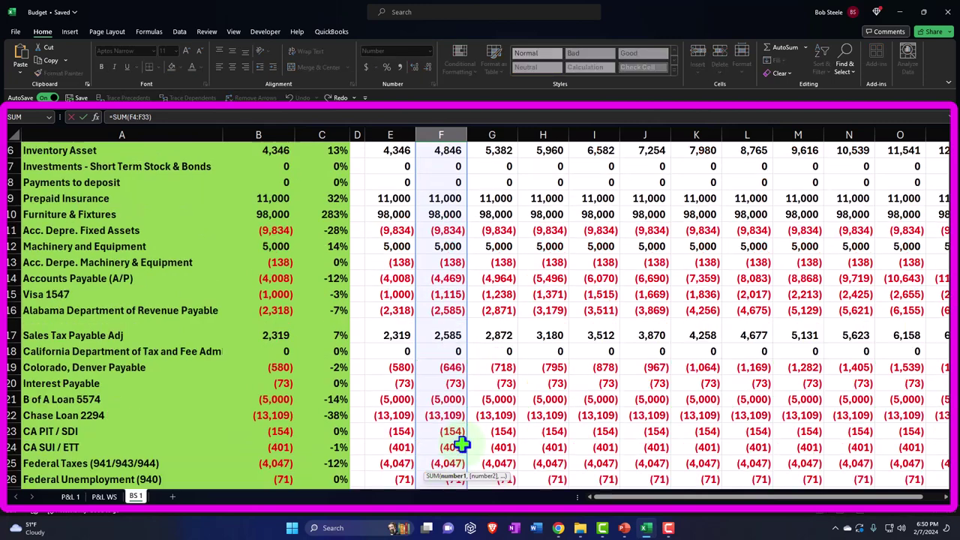
scroll(461, 444, "up", 2)
key("Return")
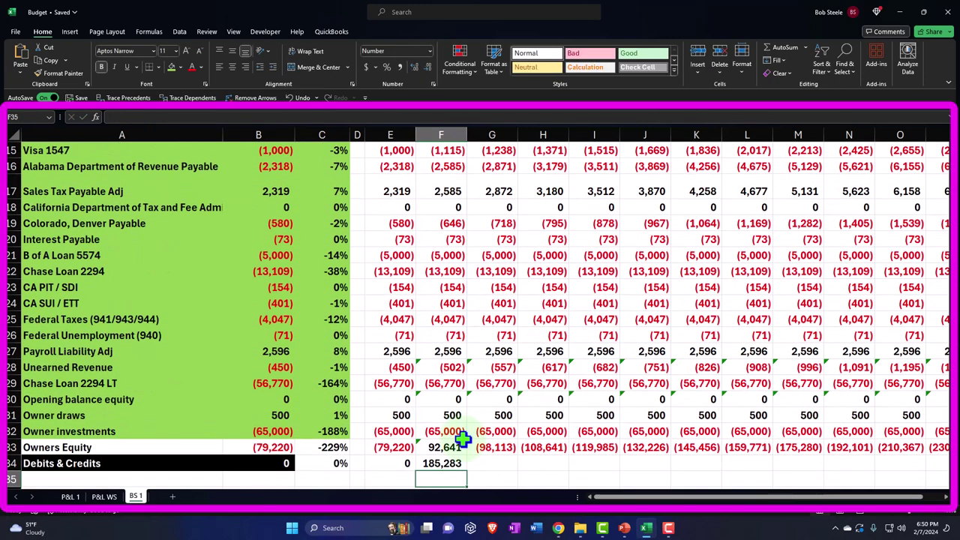
double_click(442, 449)
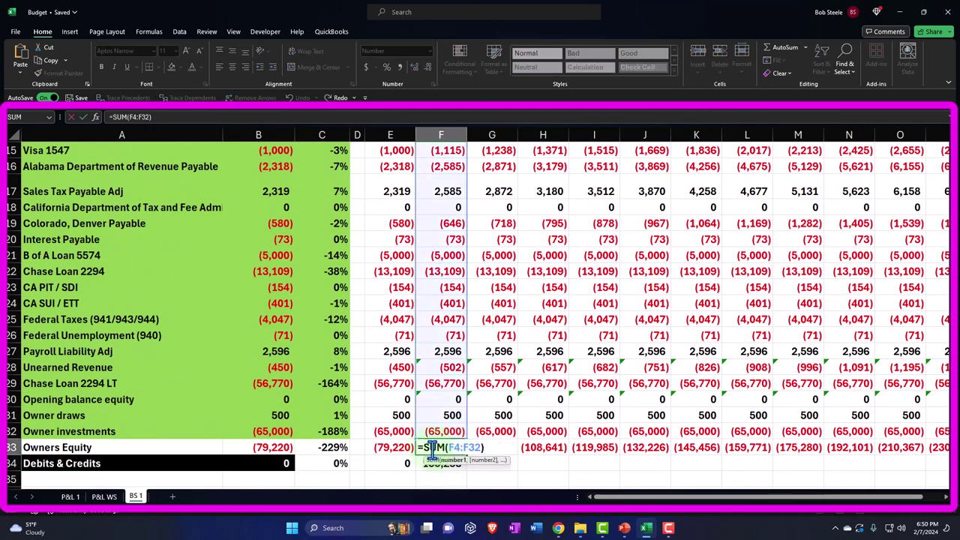
left_click(423, 447)
type("-")
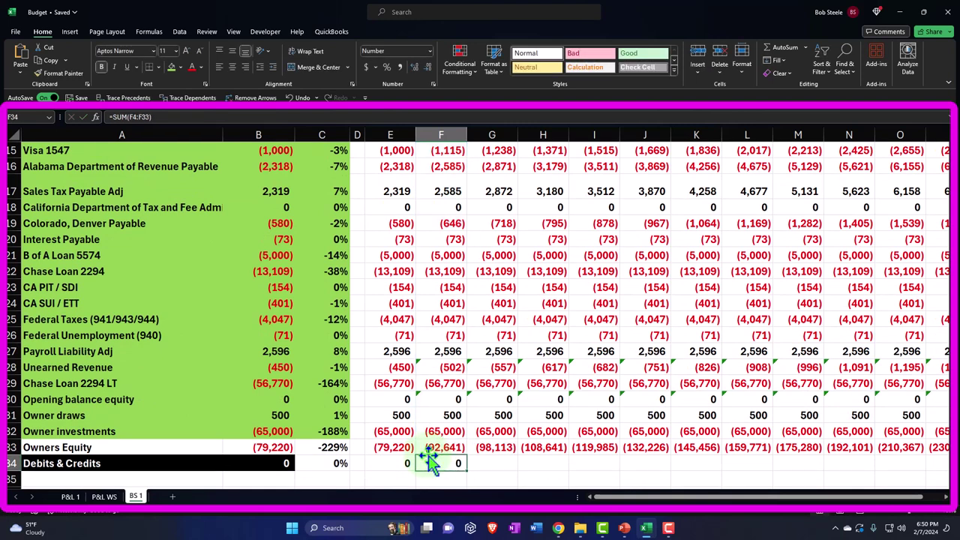
key("Return")
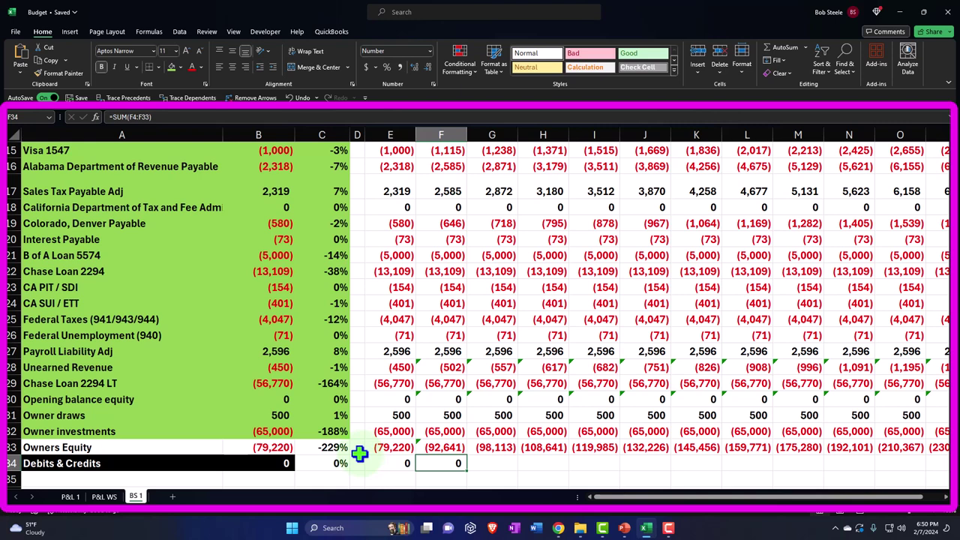
Step: Undo the summing edits to the February Owners Equity formula in F33, restoring =F$2*$C33
left_click(297, 98)
left_click(298, 98)
left_click(298, 99)
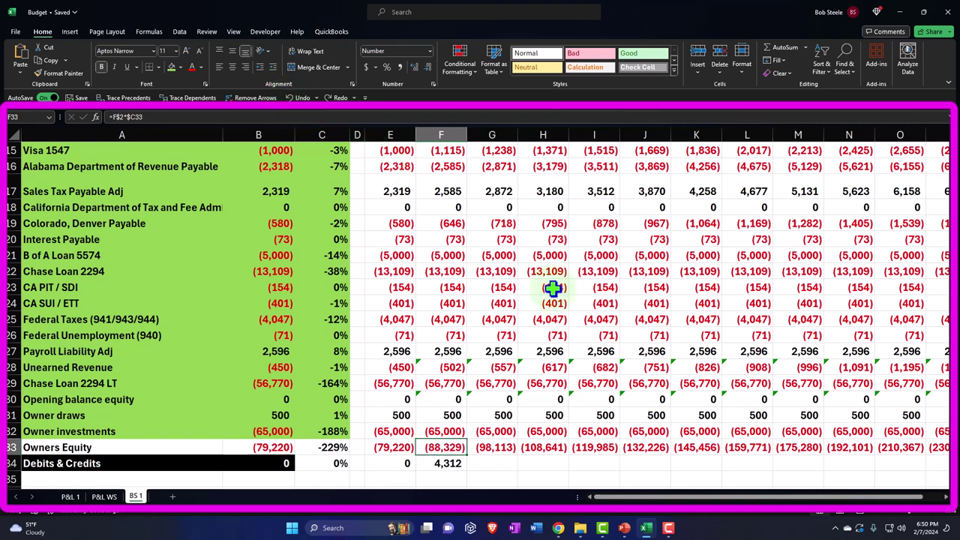
Step: Replace the January Owners Equity formula in E33 with =B33-'P&L 1'!D20, subtracting January net income from the starting equity balance
scroll(548, 290, "down", 2)
left_click(395, 351)
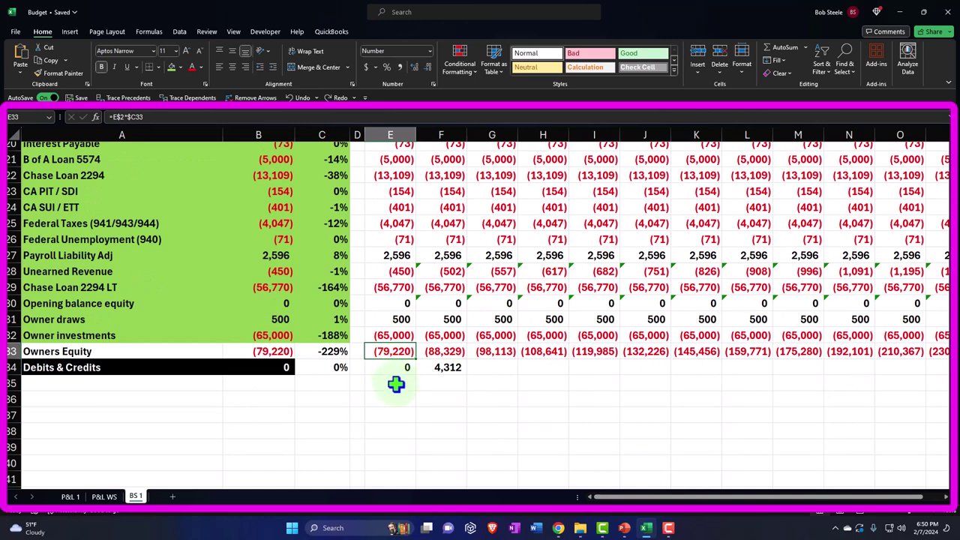
type("=")
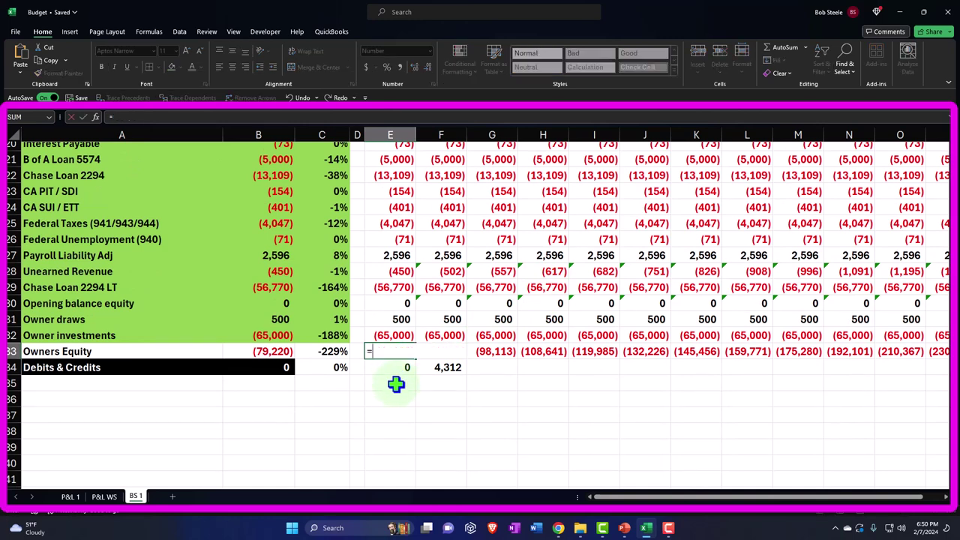
left_click(272, 352)
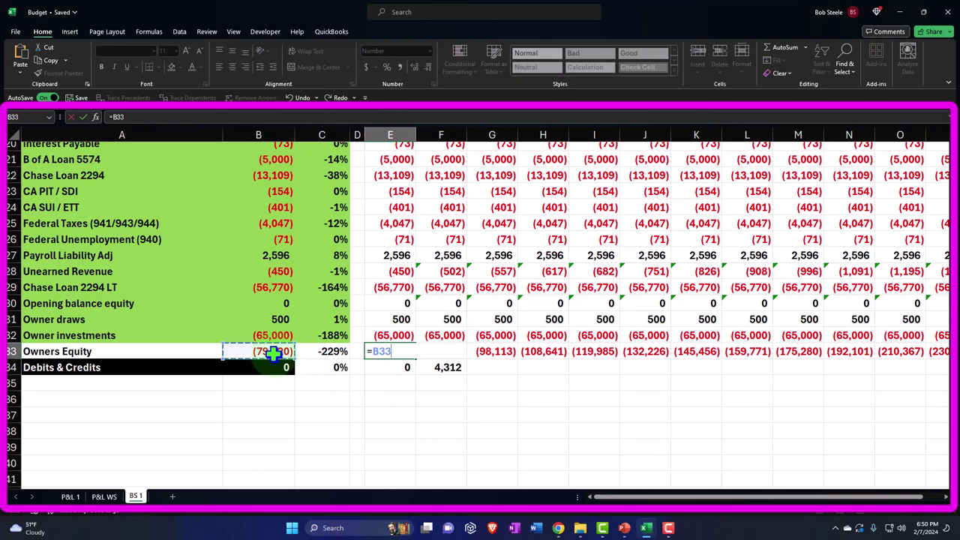
type("-")
scroll(300, 358, "up", 6)
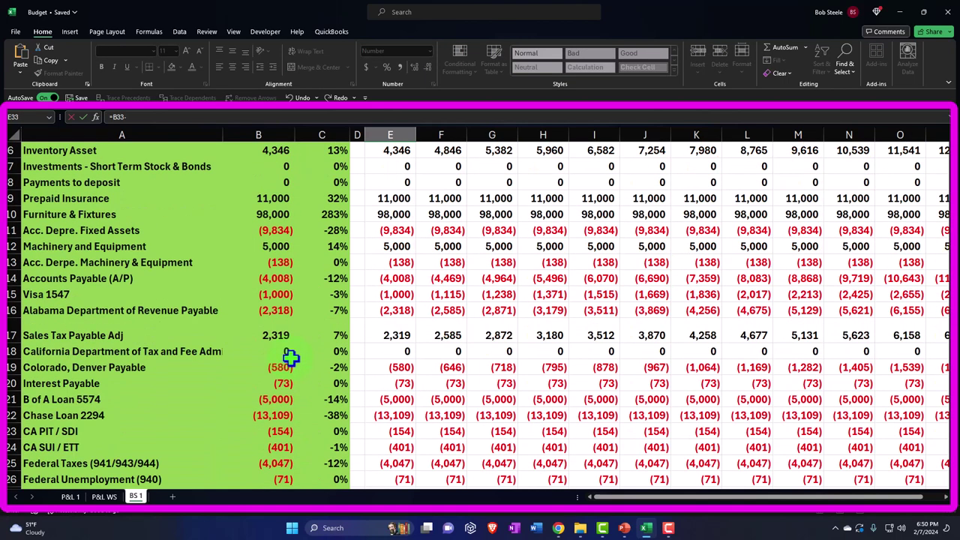
scroll(312, 360, "down", 4)
scroll(281, 443, "down", 2)
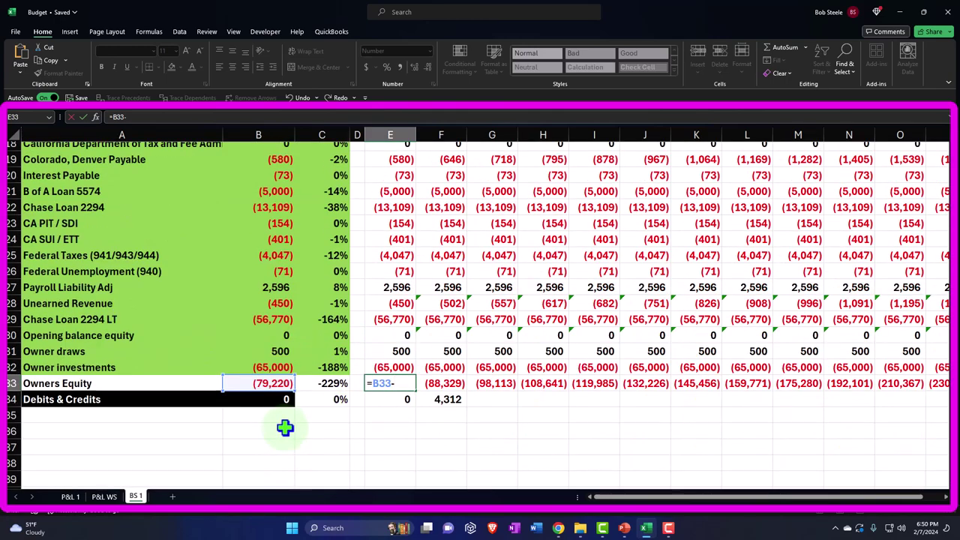
scroll(285, 427, "up", 6)
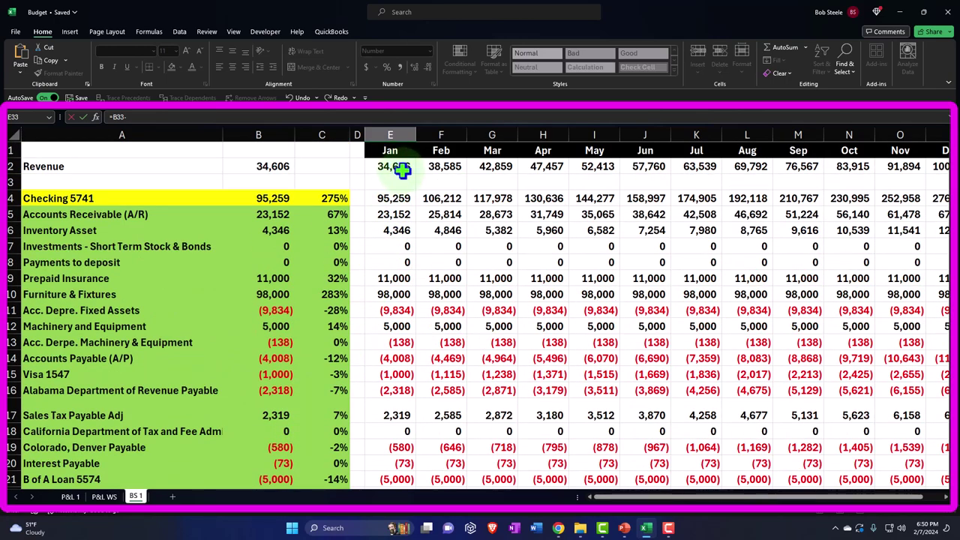
scroll(394, 195, "down", 7)
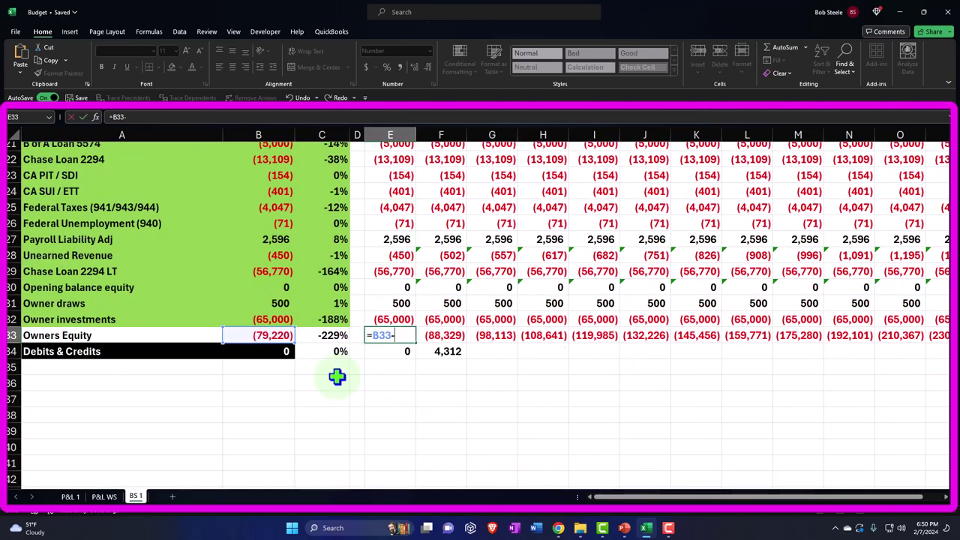
left_click(71, 496)
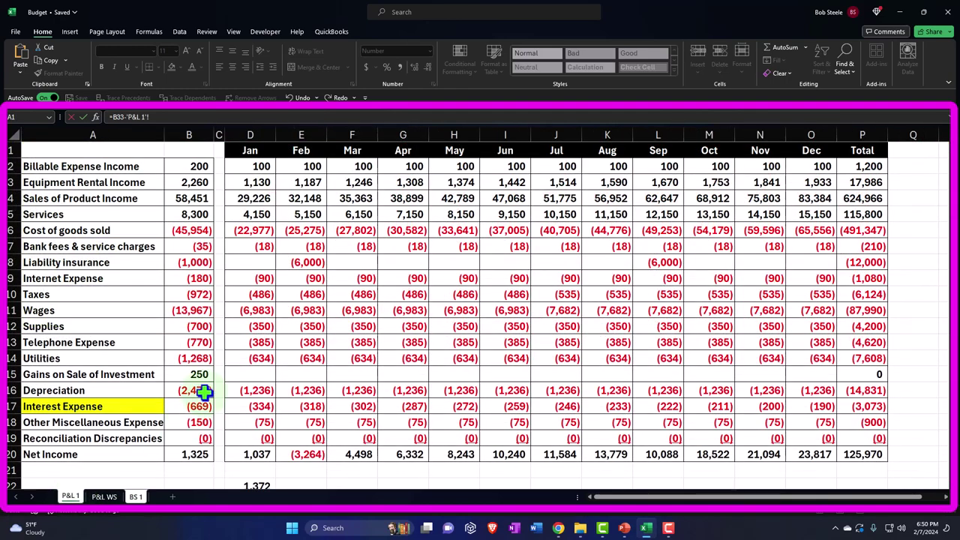
scroll(270, 300, "down", 1)
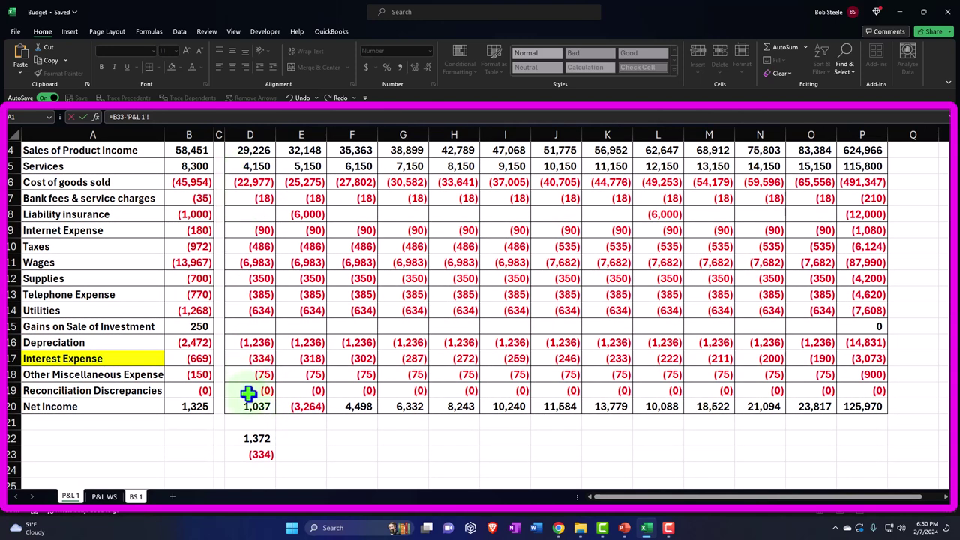
left_click(251, 405)
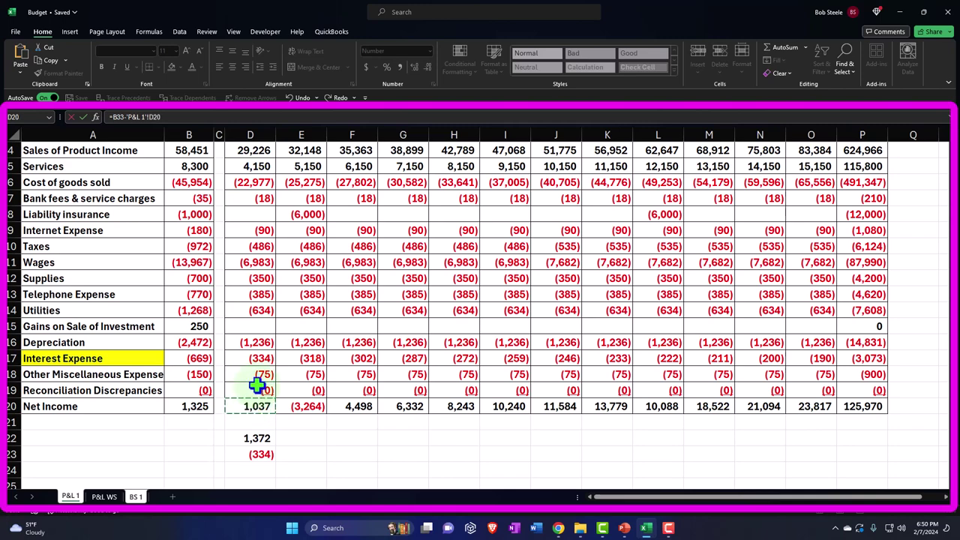
key("Return")
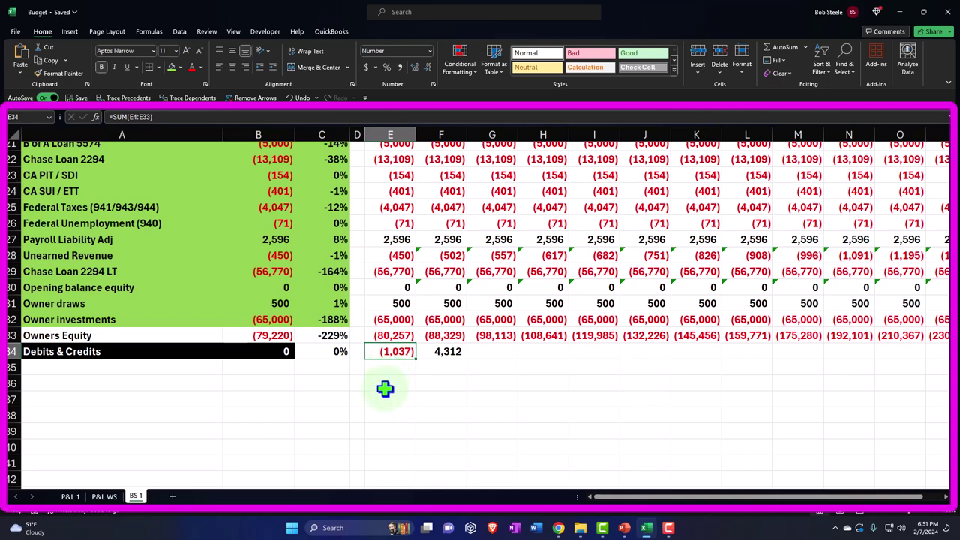
Step: Replace the January Checking formula in E4 with =-SUM(E5:E33)
scroll(383, 394, "up", 7)
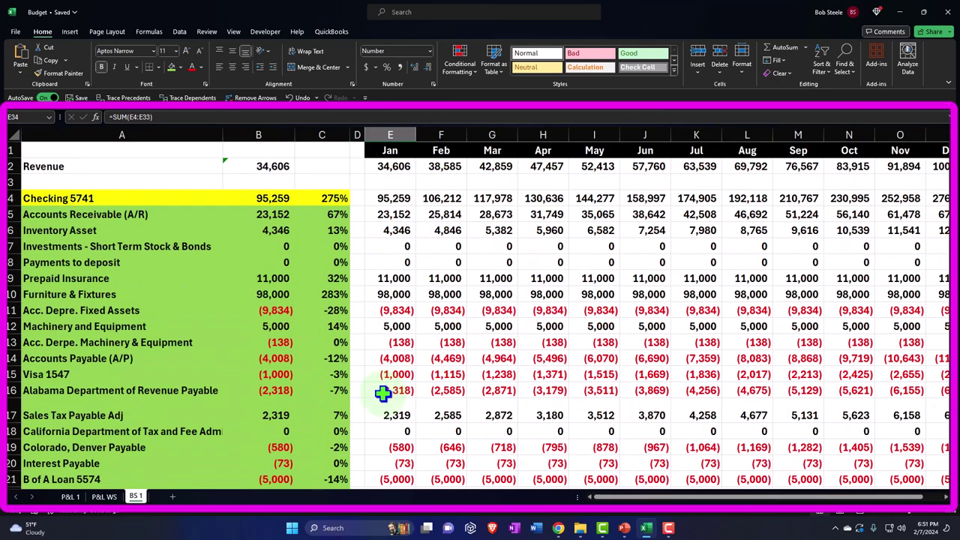
left_click(390, 196)
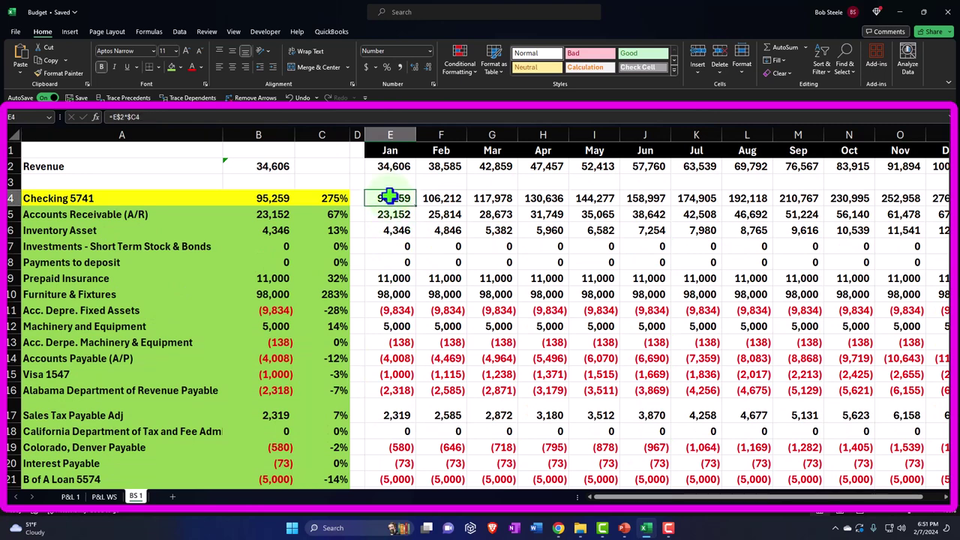
key("ctrl+z")
type("=sum(")
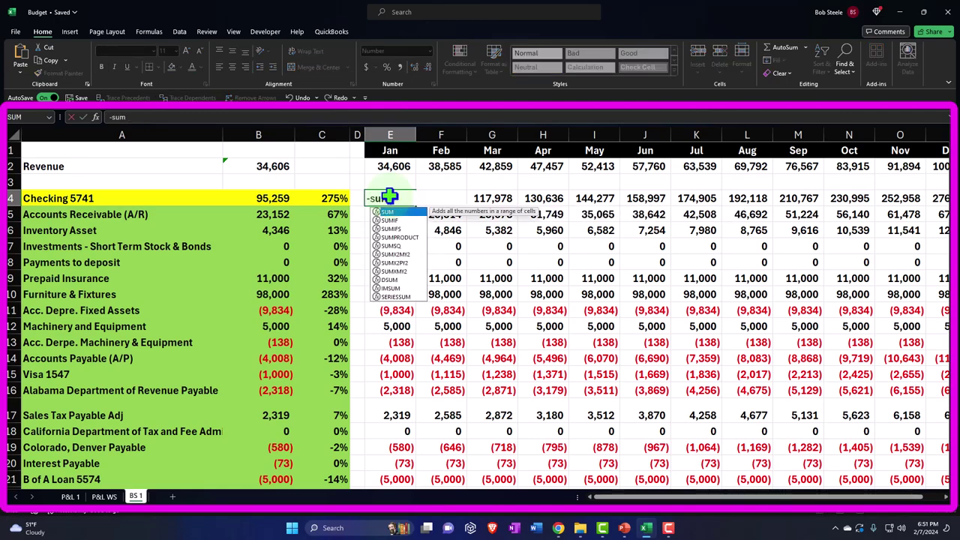
key("Down")
key("shift+Down")
key("shift+Down")
key("shift+Down")
key("shift+Down")
key("shift+Down")
key("shift+Down")
key("shift+Down")
key("shift+Down")
key("shift+Down")
key("shift+Down")
key("shift+Down")
key("shift+Down")
key("shift+Down")
key("shift+Down")
key("shift+Down")
key("shift+Down")
key("shift+Down")
key("shift+Down")
key("shift+Down")
key("shift+Down")
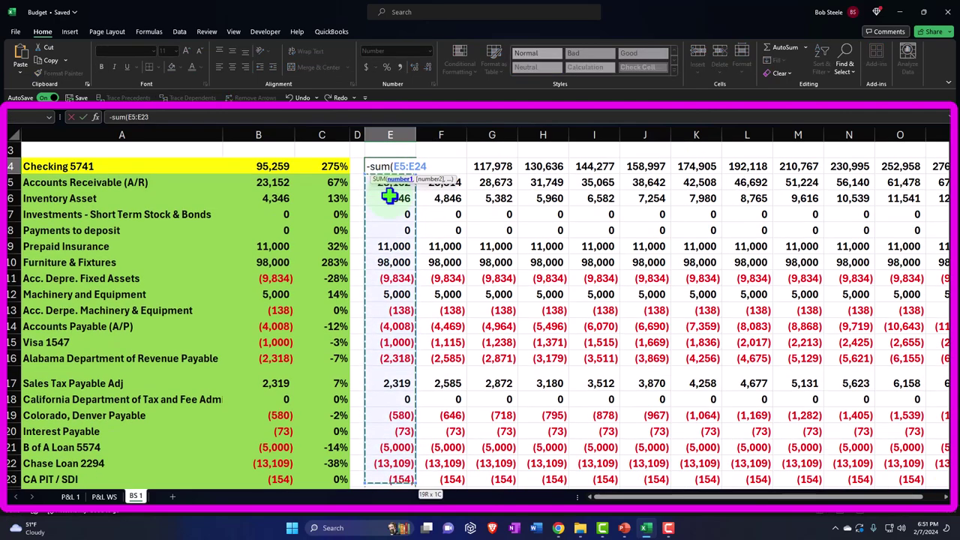
scroll(390, 196, "down", 2)
key("shift+Down")
key("shift+Down")
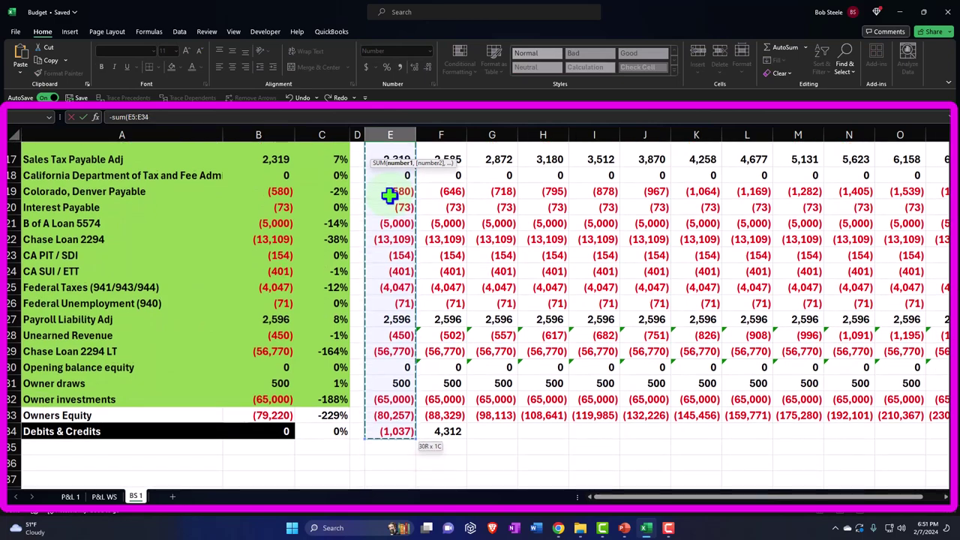
key("Return")
Step: Check the January Checking and Owners Equity formulas against the Debits & Credits total, starting equity in B33 and January net income on P&L 1
scroll(390, 196, "up", 5)
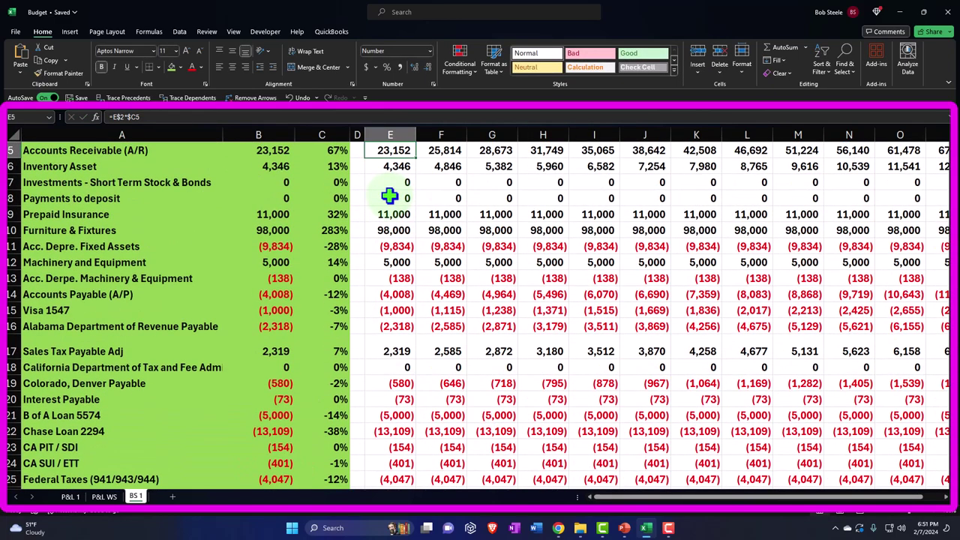
left_click(389, 196)
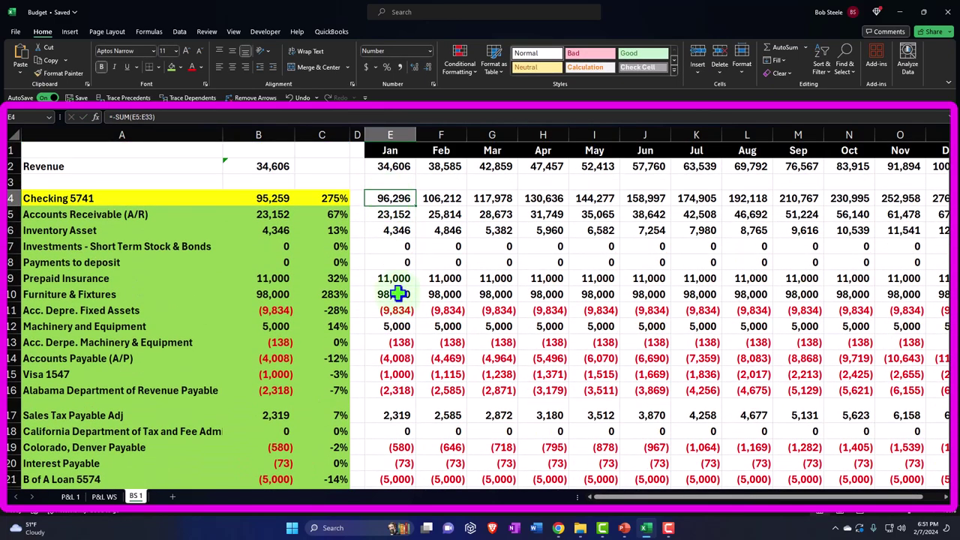
scroll(399, 295, "down", 7)
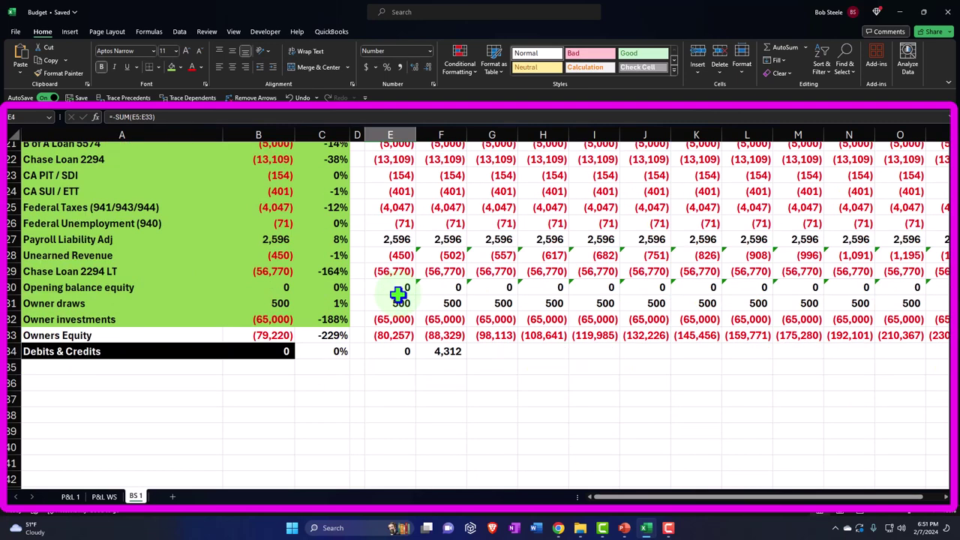
double_click(399, 335)
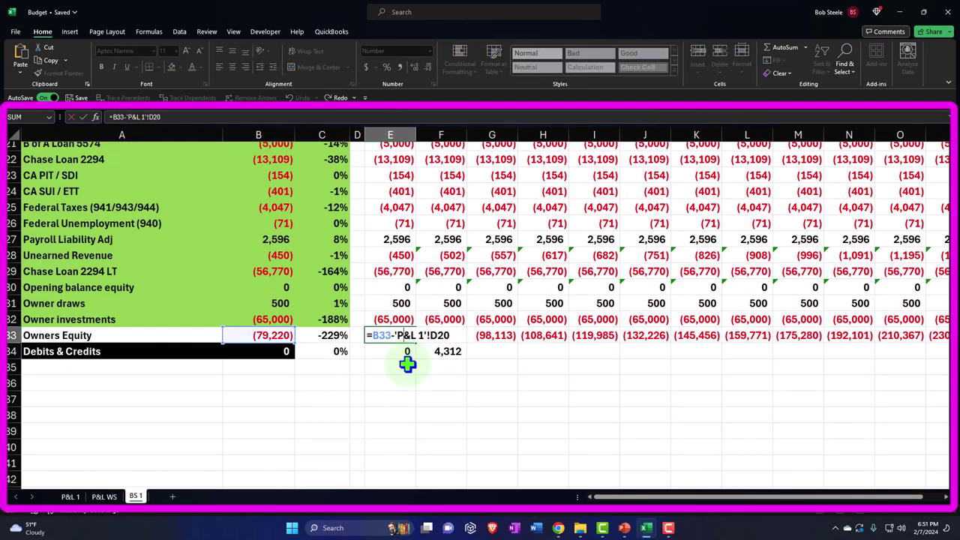
key("Return")
left_click(268, 336)
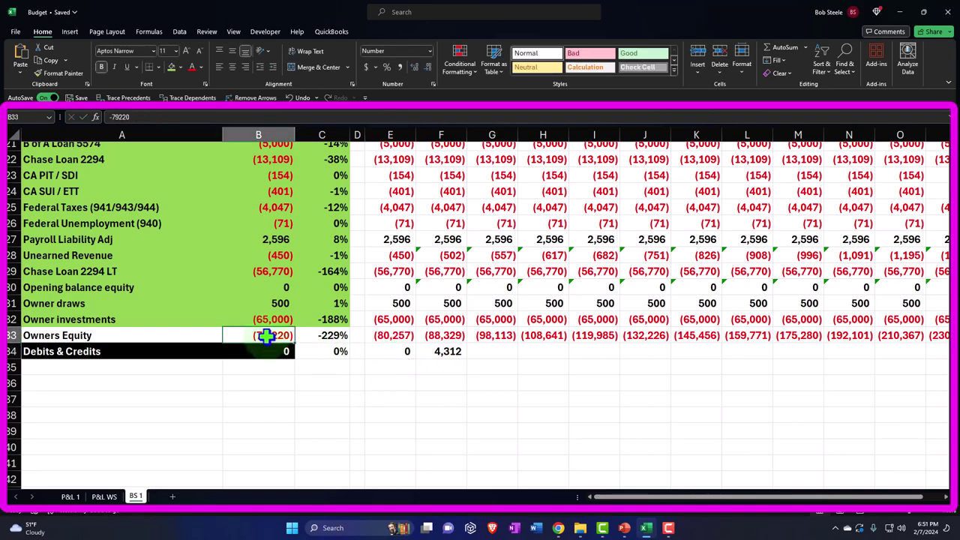
left_click(70, 497)
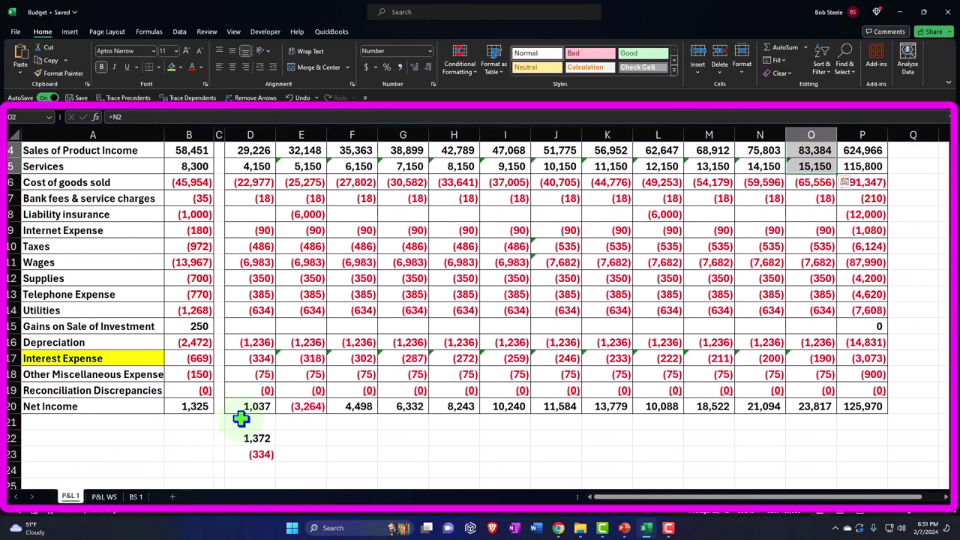
left_click(135, 496)
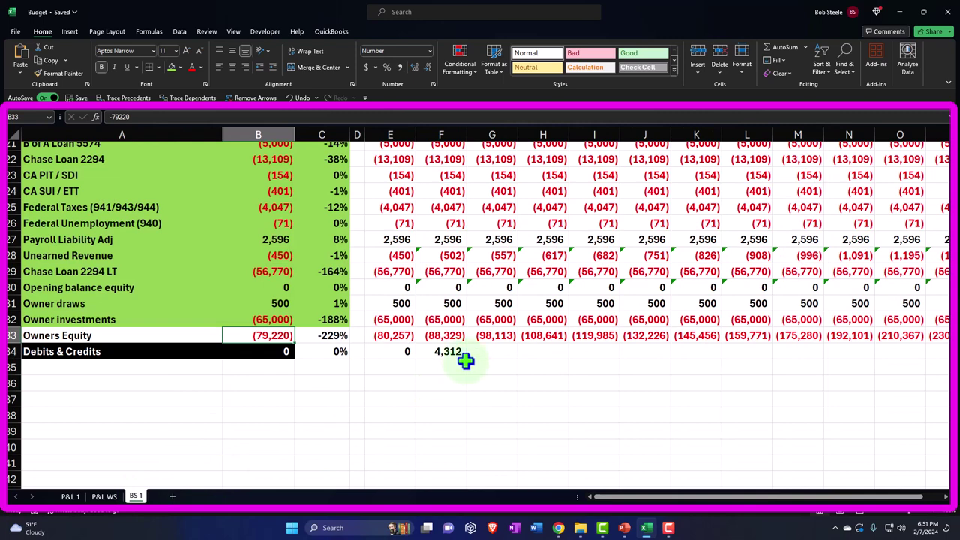
left_click(403, 334)
double_click(403, 334)
key("Escape")
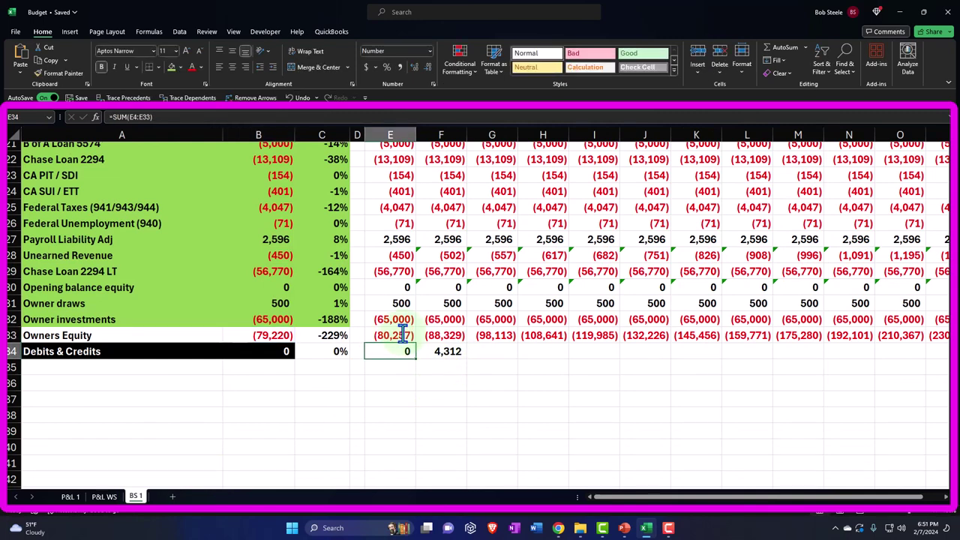
Step: Copy the January Owners Equity formula from E33 across to February in F33 and inspect its references
left_click_drag(422, 345, 439, 343)
double_click(445, 335)
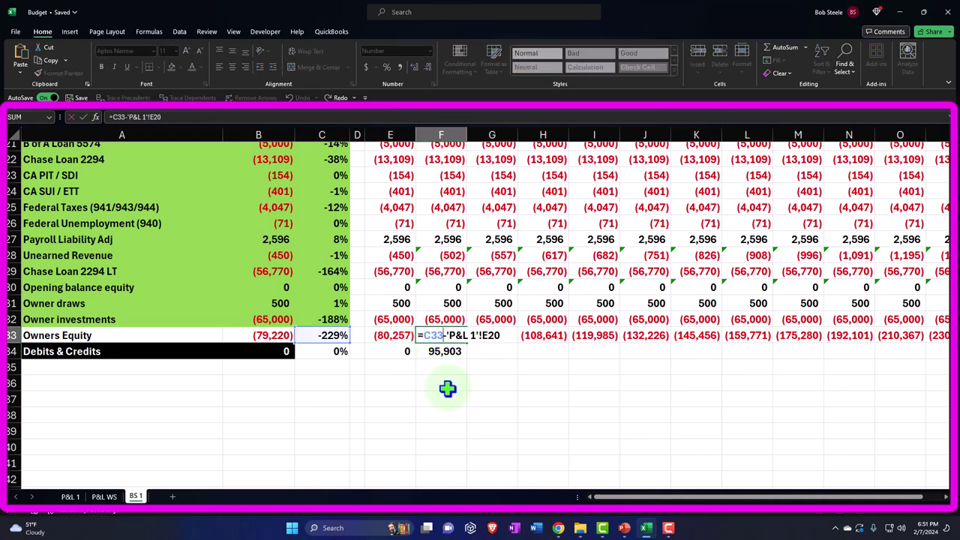
key("Return")
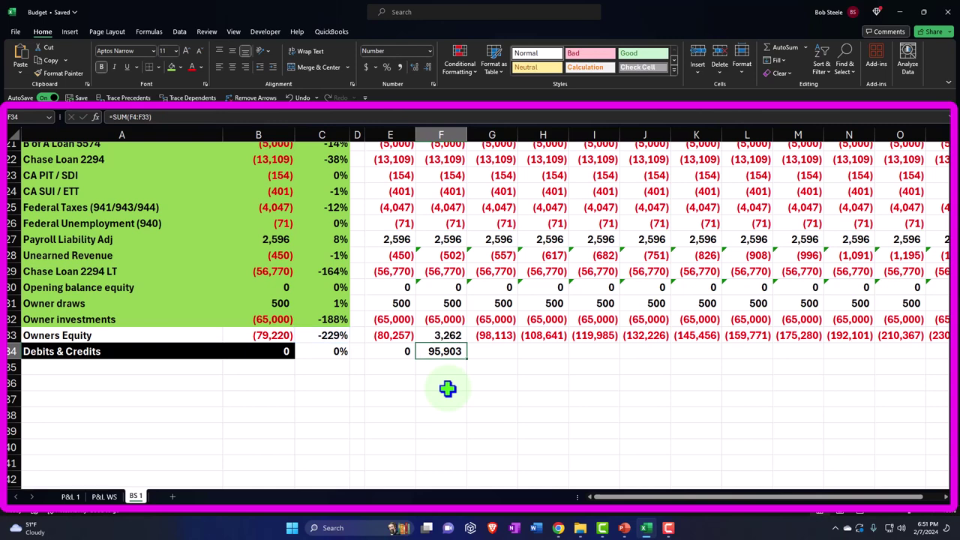
double_click(450, 335)
key("Escape")
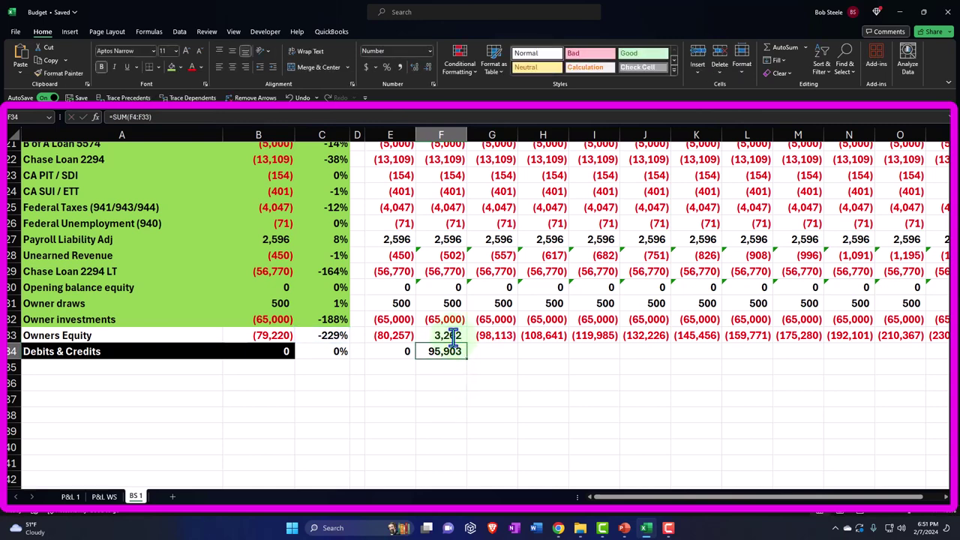
Step: Change the February Owners Equity formula in F33 to =E33-'P&L 1'!E20 so it starts from January's equity balance
double_click(453, 336)
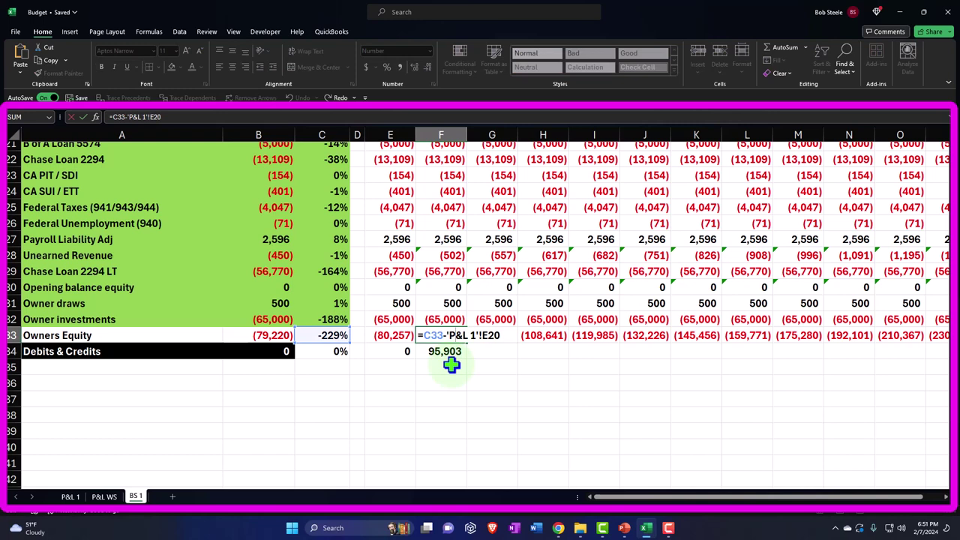
key("BackSpace")
key("BackSpace")
key("BackSpace")
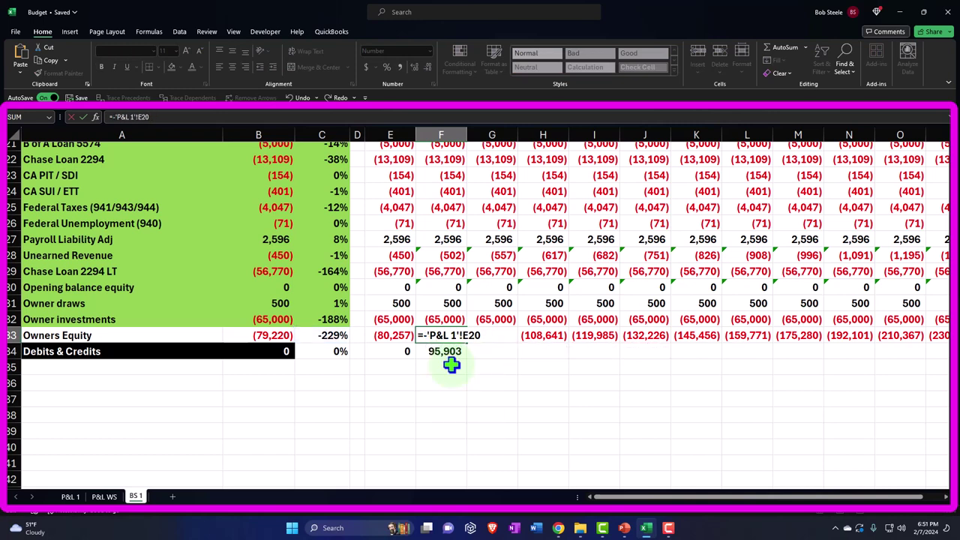
left_click(396, 335)
key("Return")
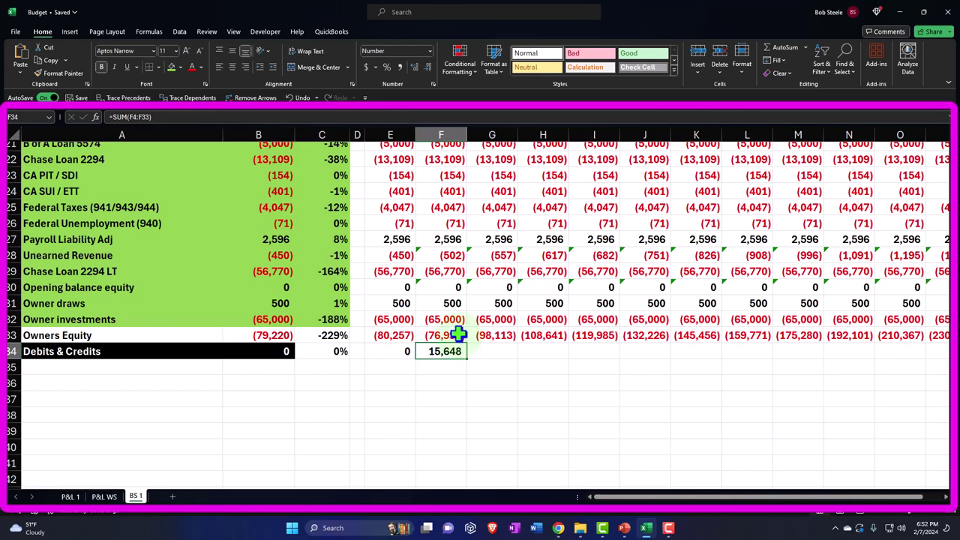
Step: Search Windows for Calculator and open it
left_click(450, 385)
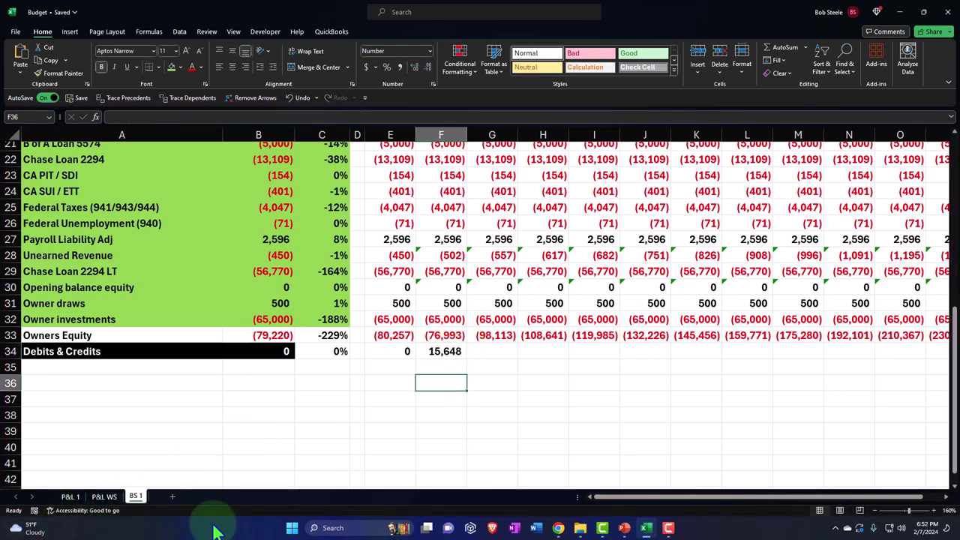
left_click(318, 527)
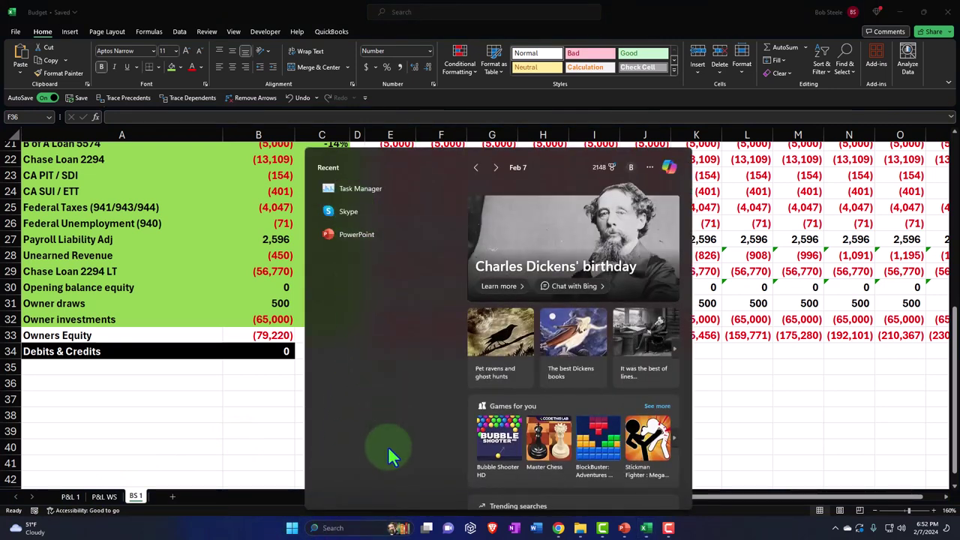
type("cal")
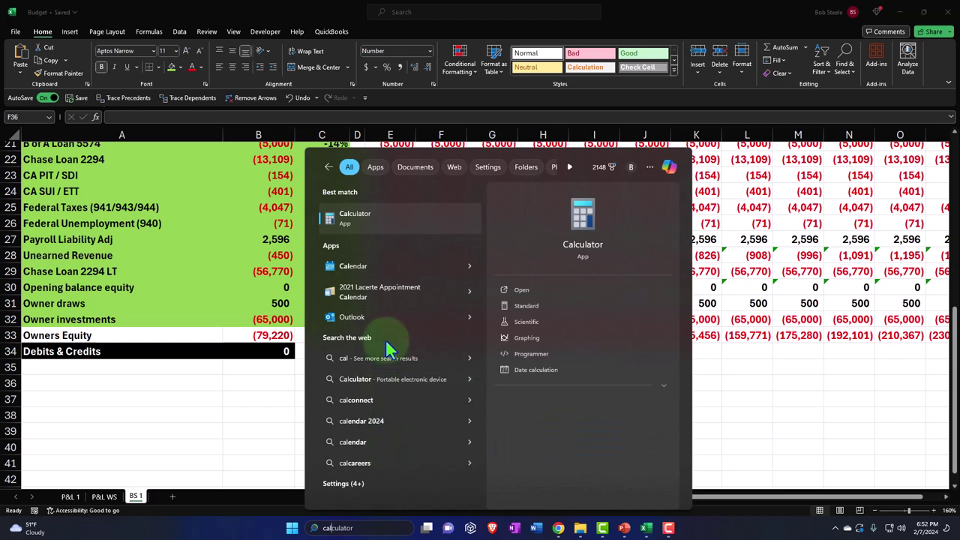
left_click(372, 213)
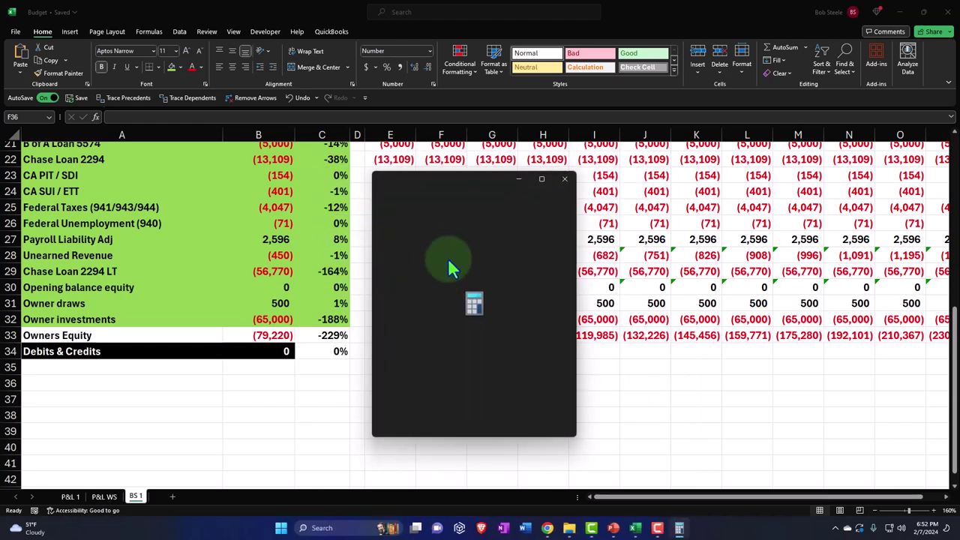
Step: In Calculator, check February Owners Equity by subtracting the P&L 1 February net loss of 3264 from January's 80,257
left_click(451, 199)
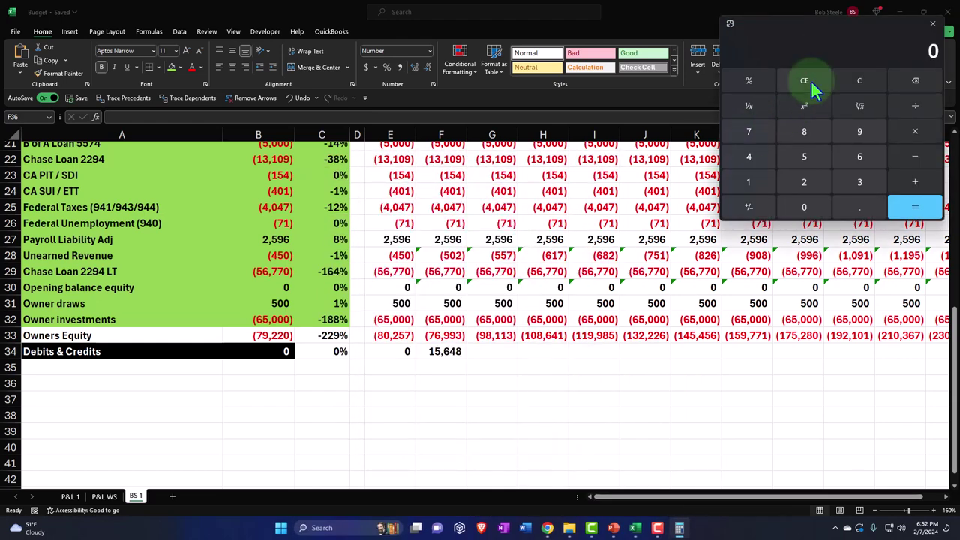
left_click_drag(825, 34, 778, 217)
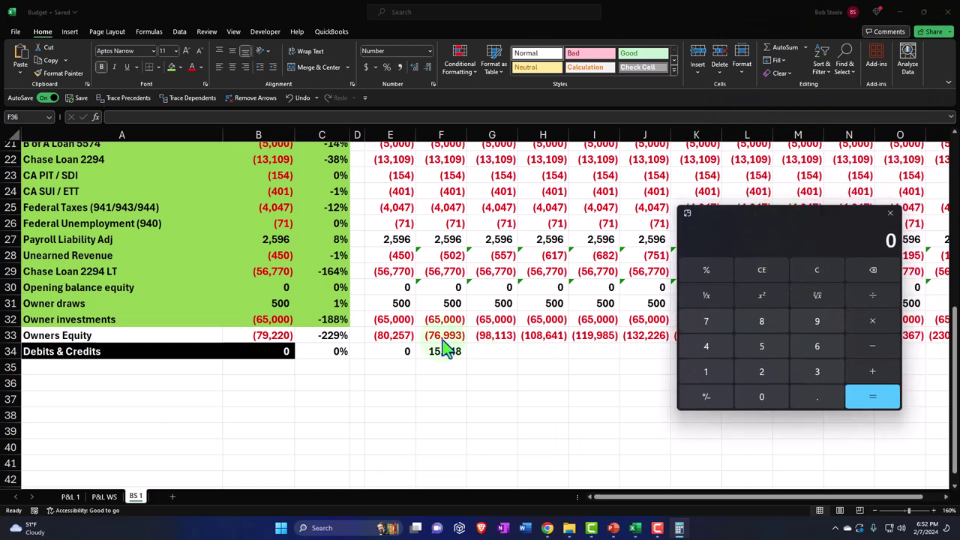
type("80,257")
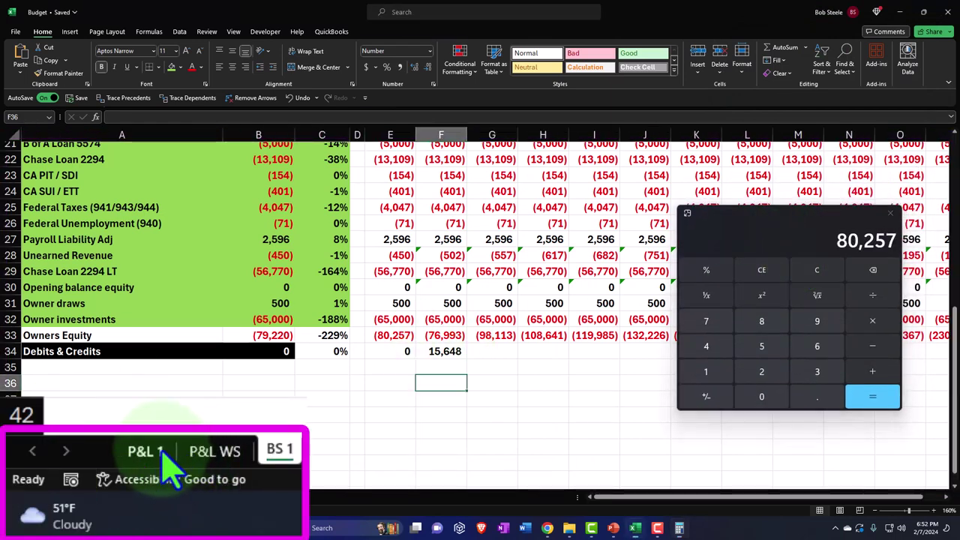
left_click(70, 497)
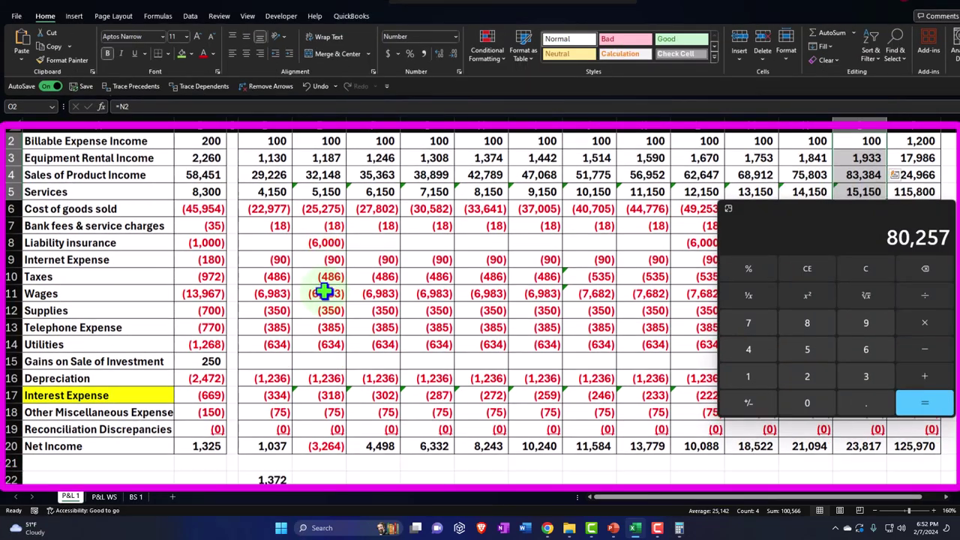
scroll(322, 285, "down", 2)
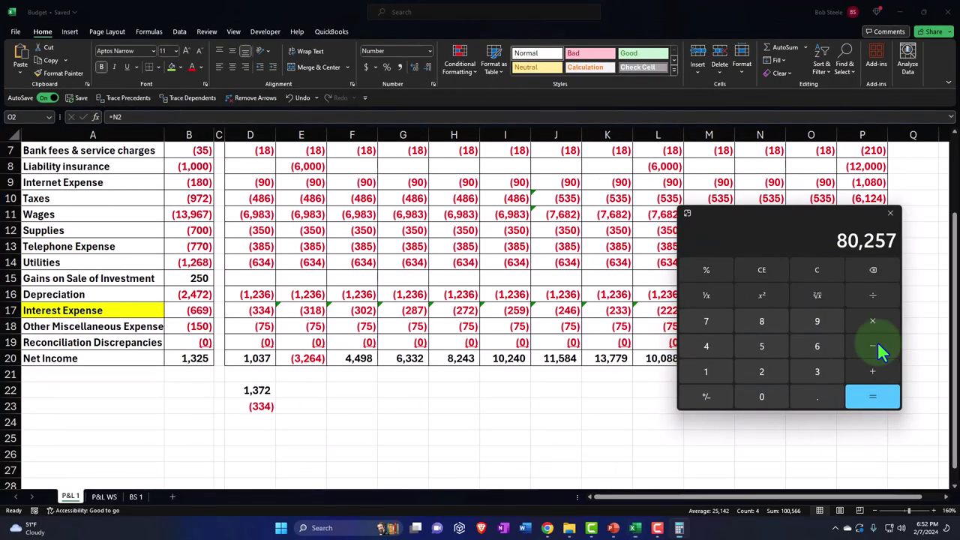
type("-3264")
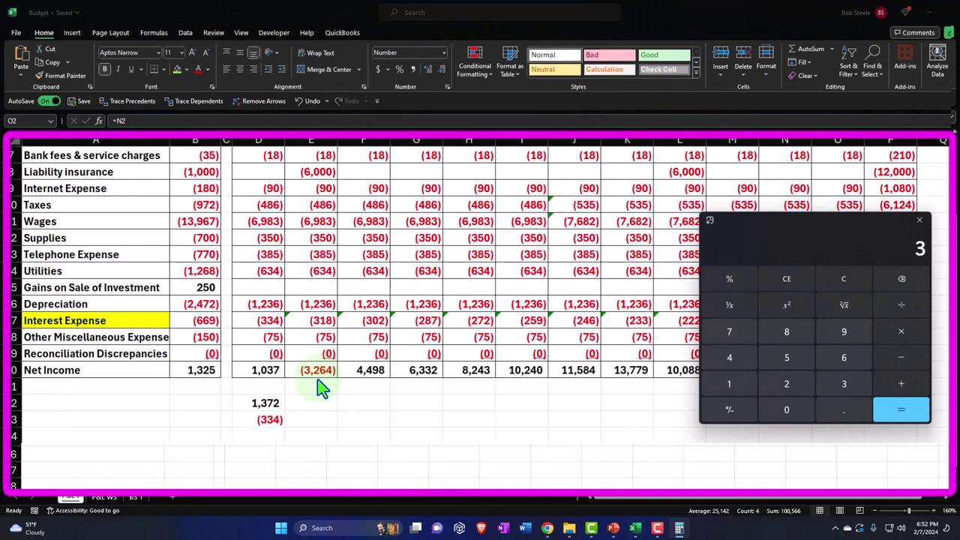
key("Return")
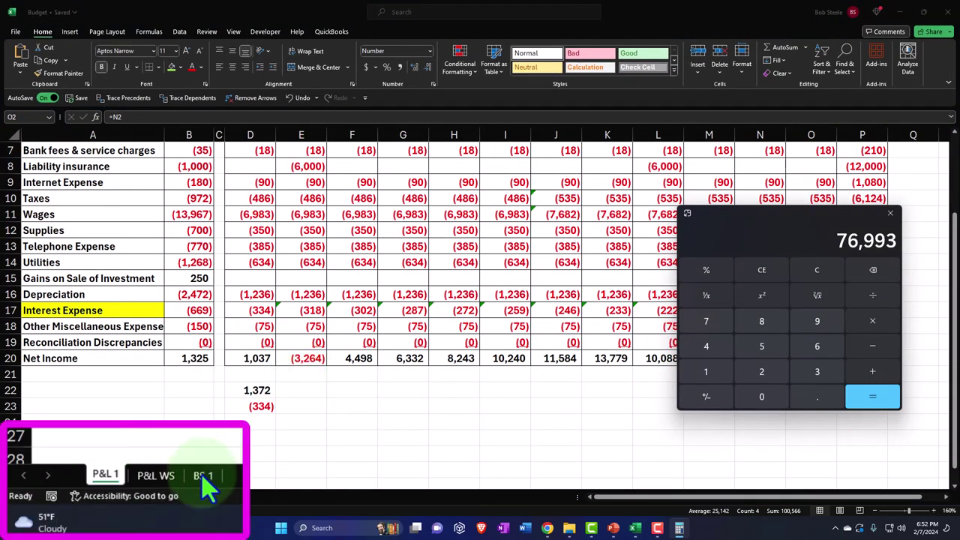
Step: On BS 1, copy the February Owners Equity formula from F33 across to March in G33
left_click(135, 496)
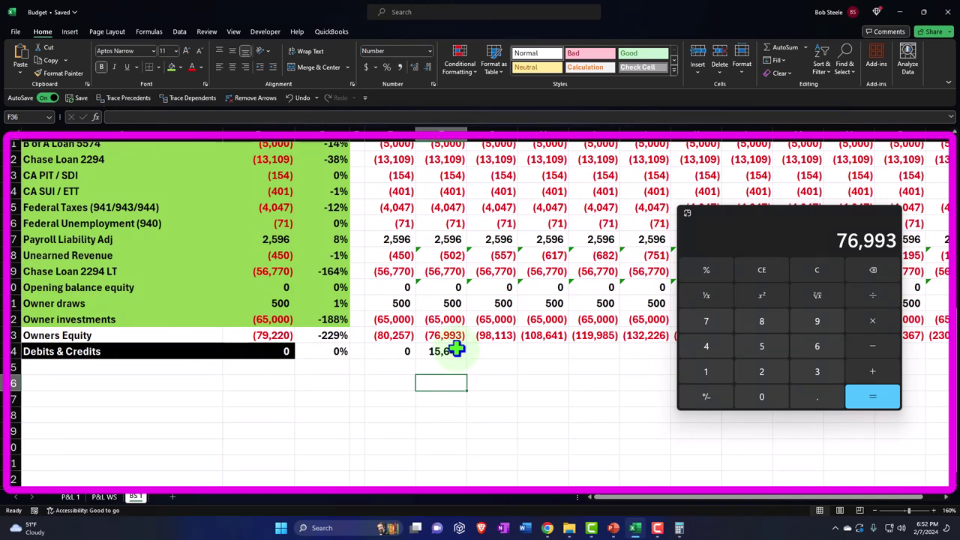
left_click(458, 339)
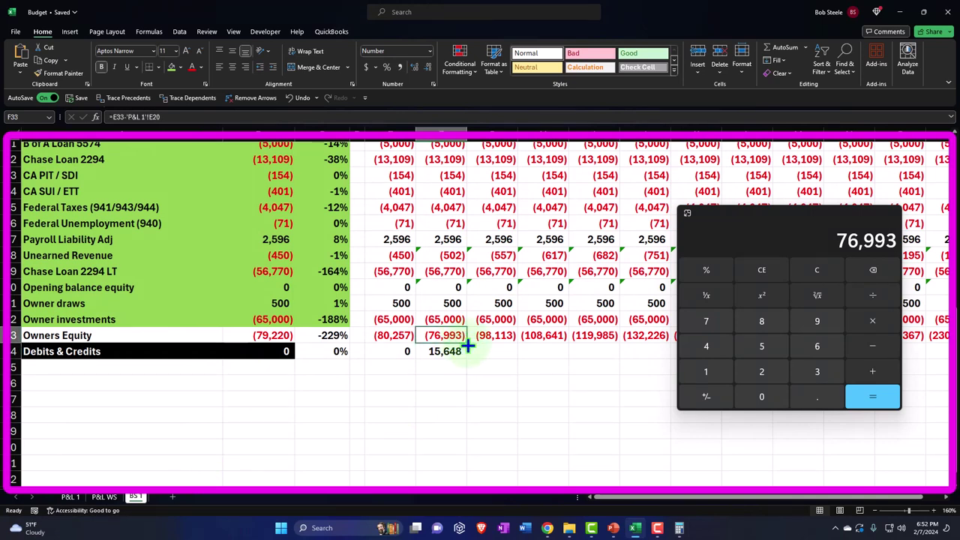
left_click_drag(465, 345, 507, 345)
Step: Check March Owners Equity in Calculator by combining February's 76993 with the P&L 1 March net income of 4498, and put Calculator away
left_click(816, 270)
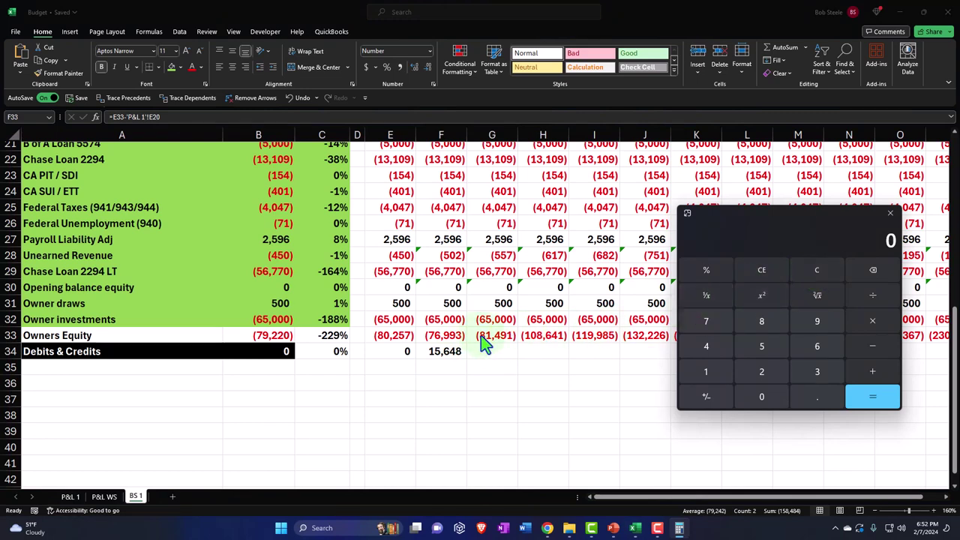
left_click(559, 350)
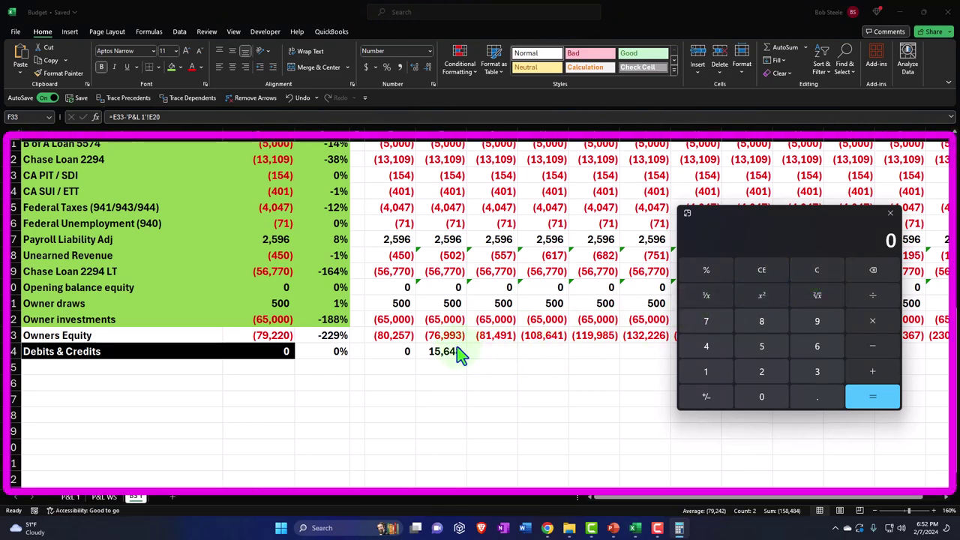
type("76993")
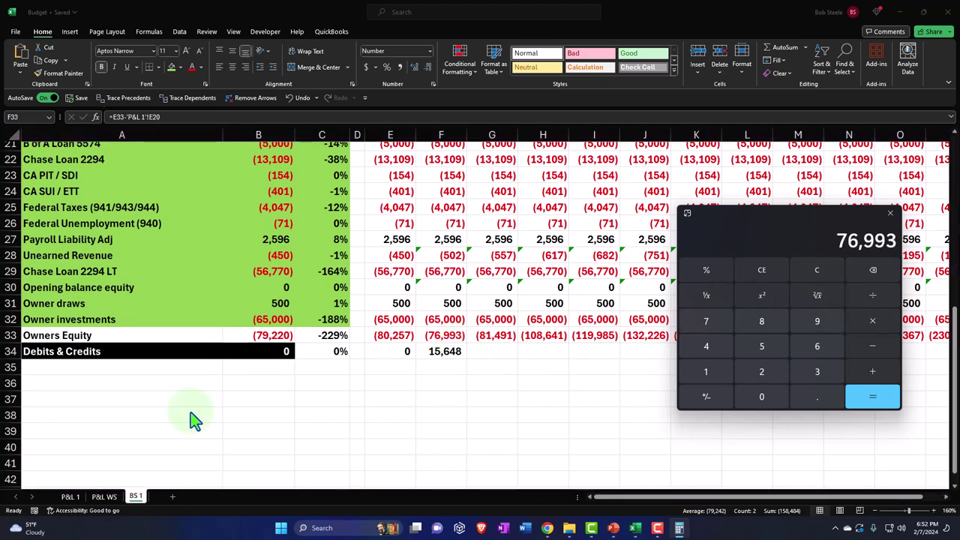
left_click(107, 498)
left_click(70, 497)
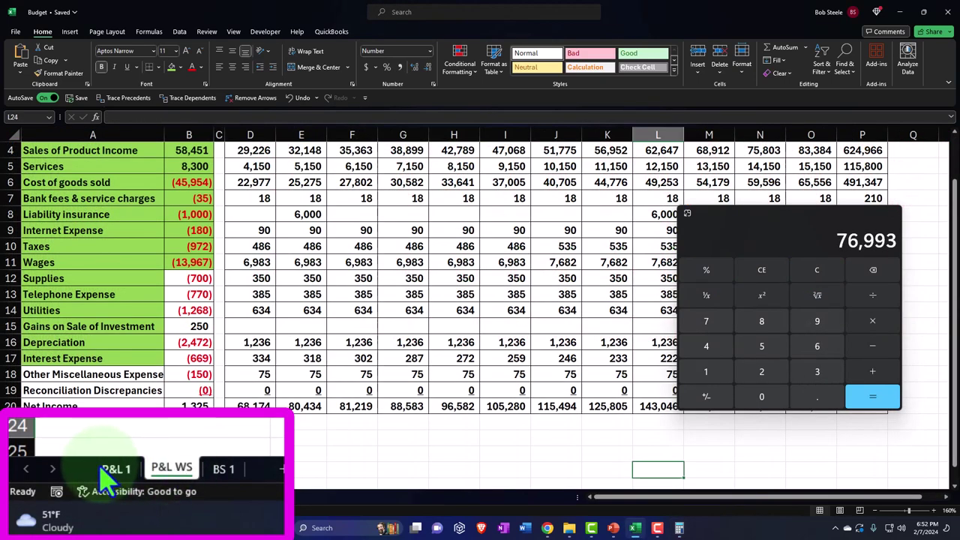
scroll(350, 374, "up", 2)
scroll(350, 374, "down", 2)
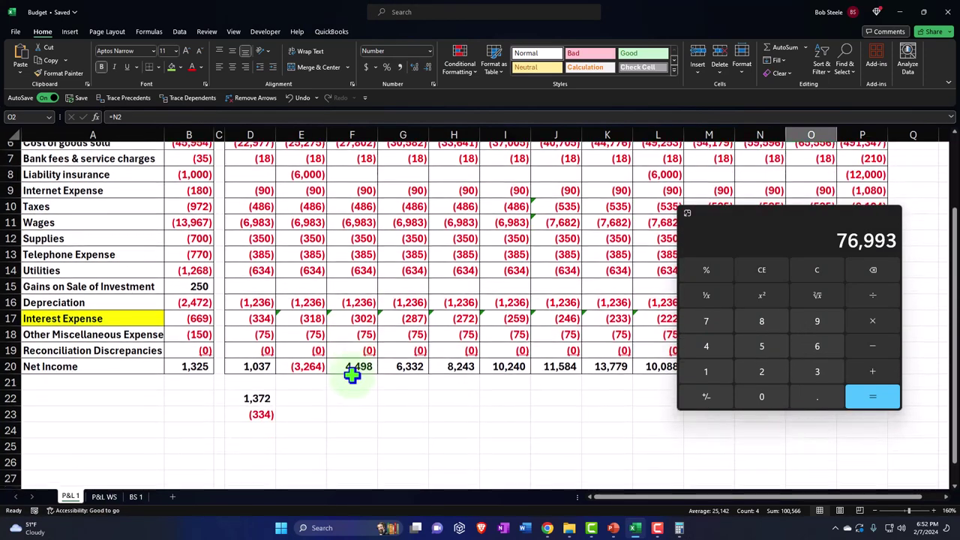
left_click(874, 347)
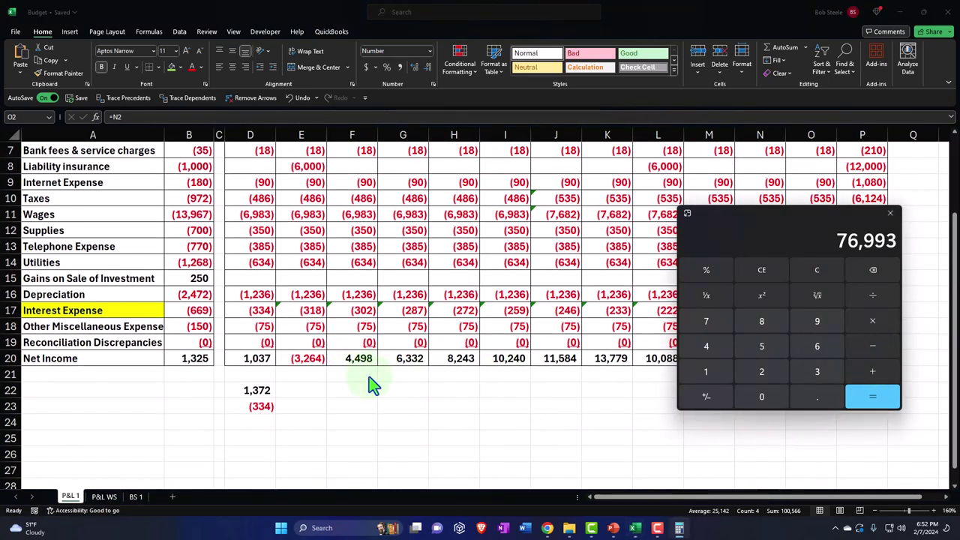
type("4497")
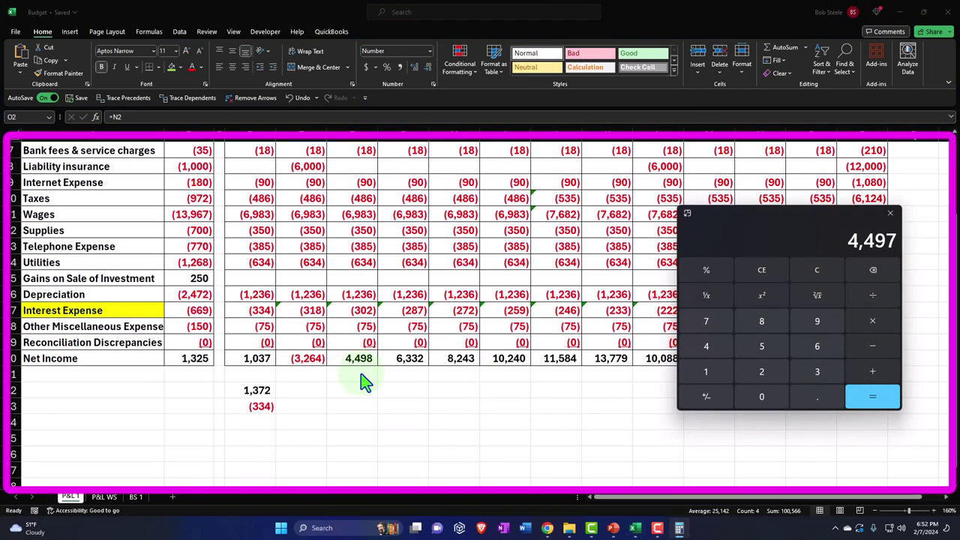
key("BackSpace")
type("8")
key("Return")
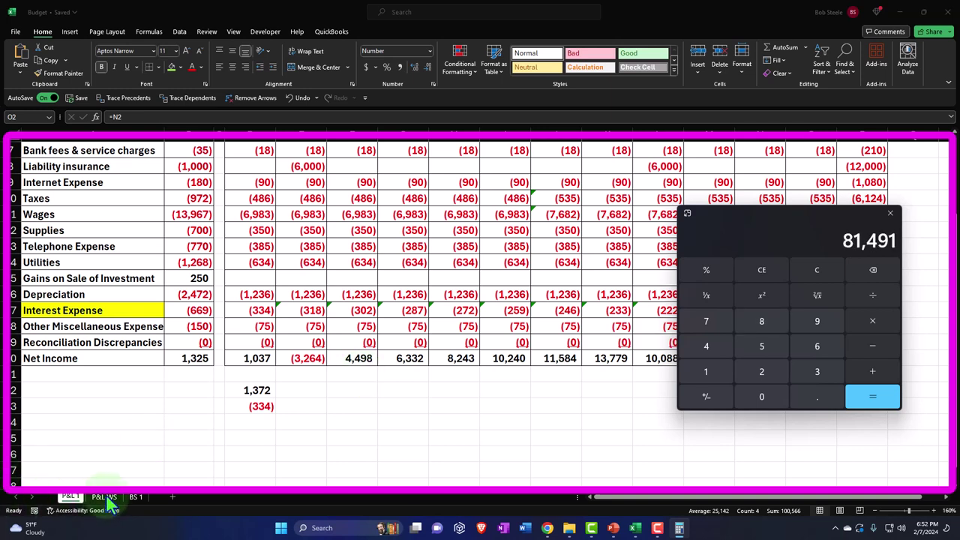
left_click(138, 498)
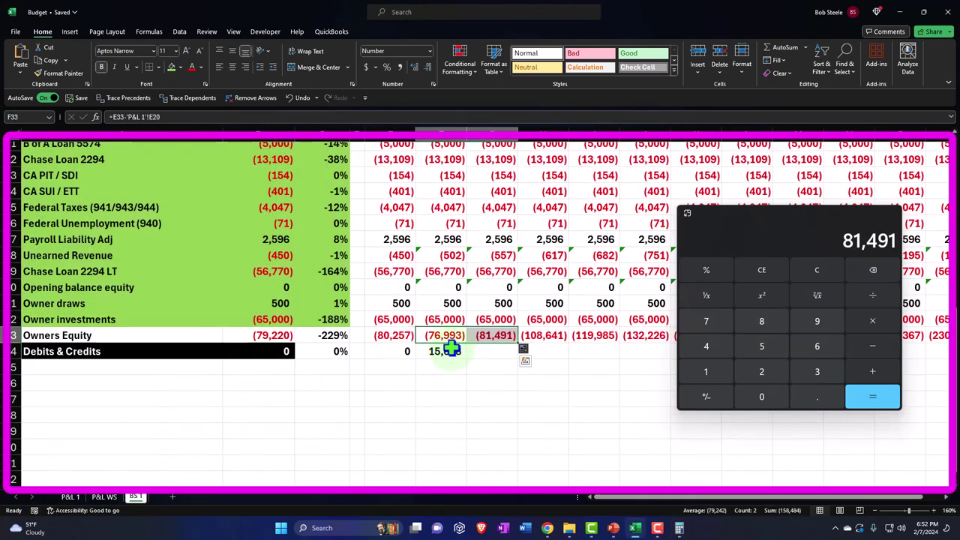
left_click(491, 366)
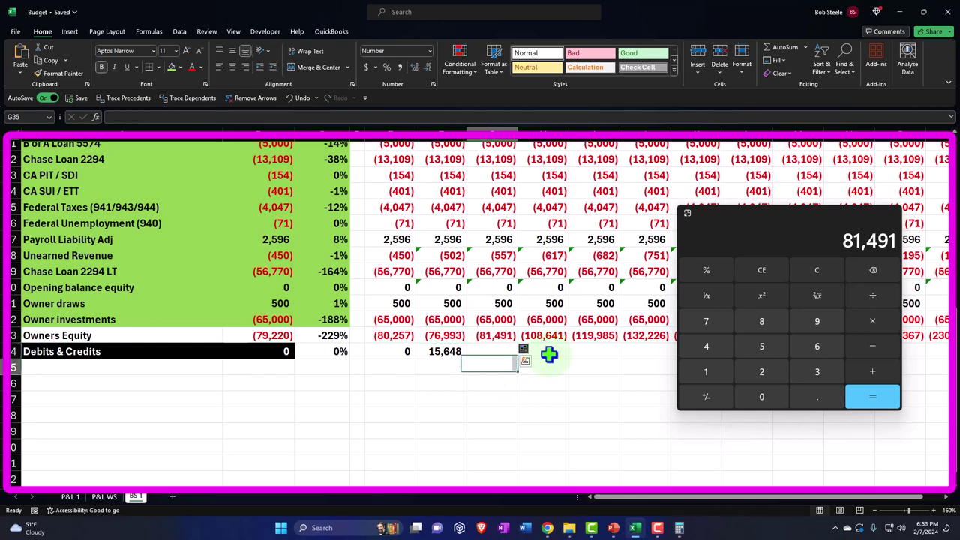
left_click(679, 528)
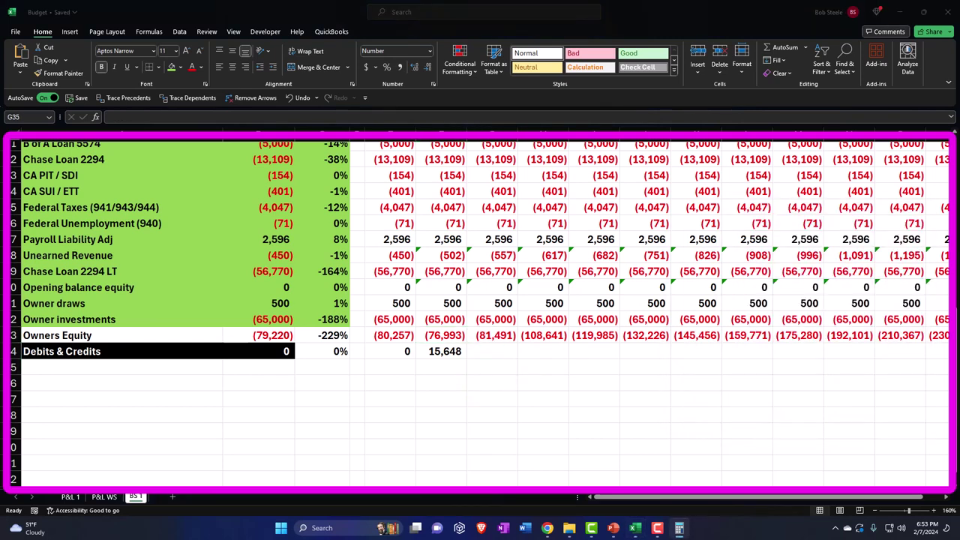
Step: Copy the March Owners Equity formula from G33 across the remaining months through December in P33
left_click(498, 335)
left_click_drag(519, 345, 760, 335)
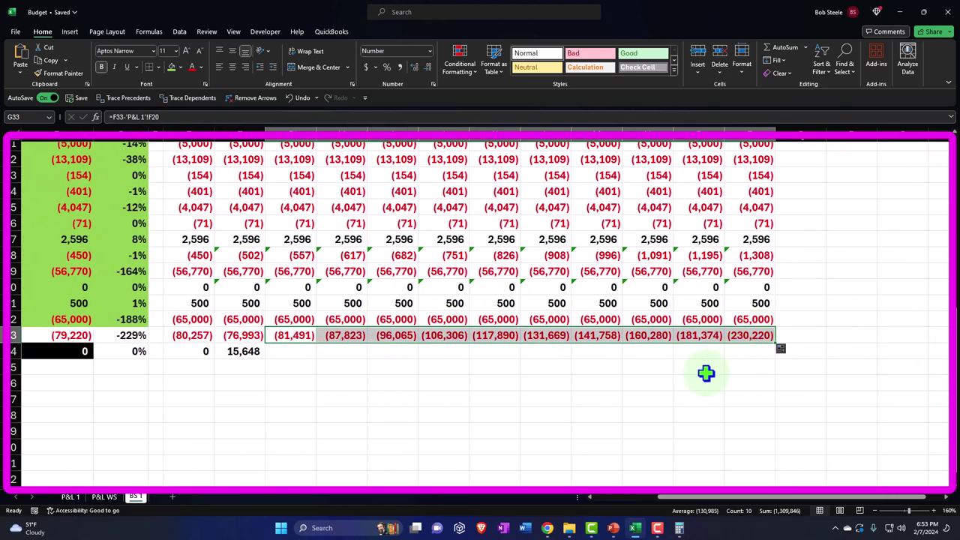
left_click_drag(612, 386, 601, 400)
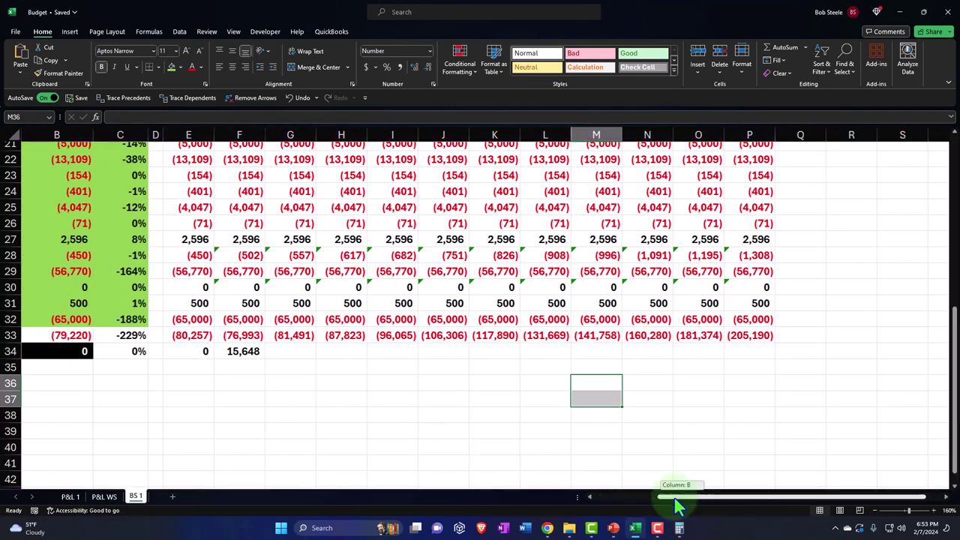
Step: Copy the February Debits & Credits total from F34 across through December in P34
left_click_drag(674, 499, 611, 498)
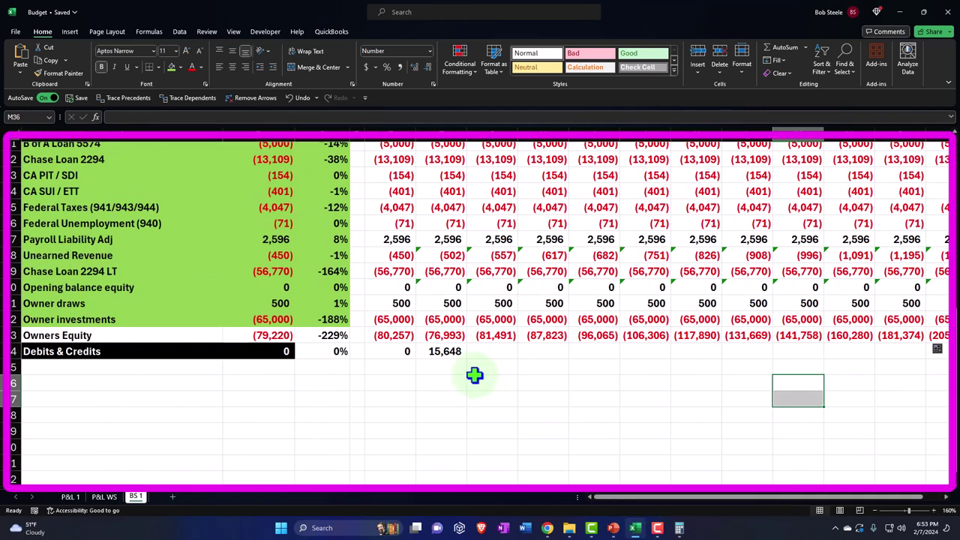
left_click(451, 352)
left_click_drag(468, 360, 778, 351)
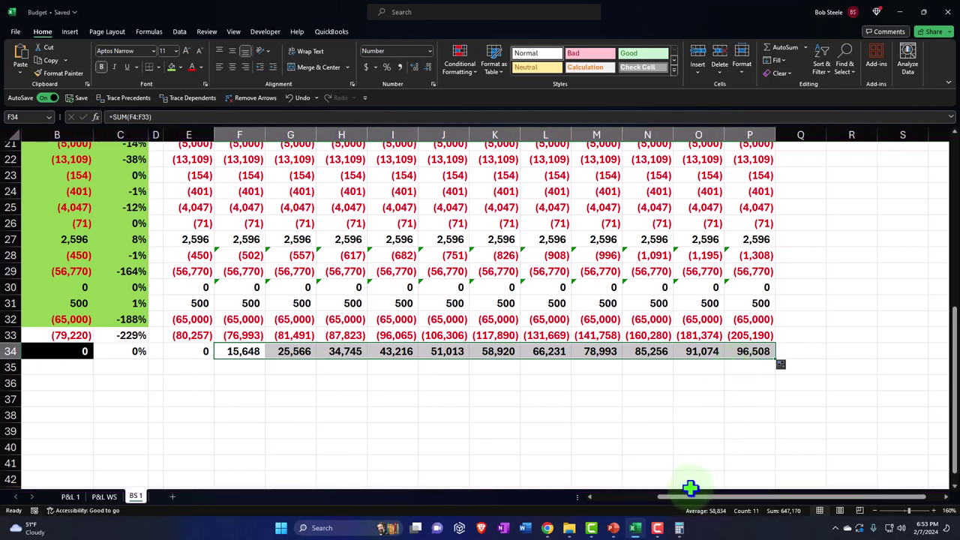
left_click_drag(683, 499, 610, 515)
Step: Copy the January Checking 5741 balancing formula from E4 across through December in P4
scroll(403, 365, "up", 4)
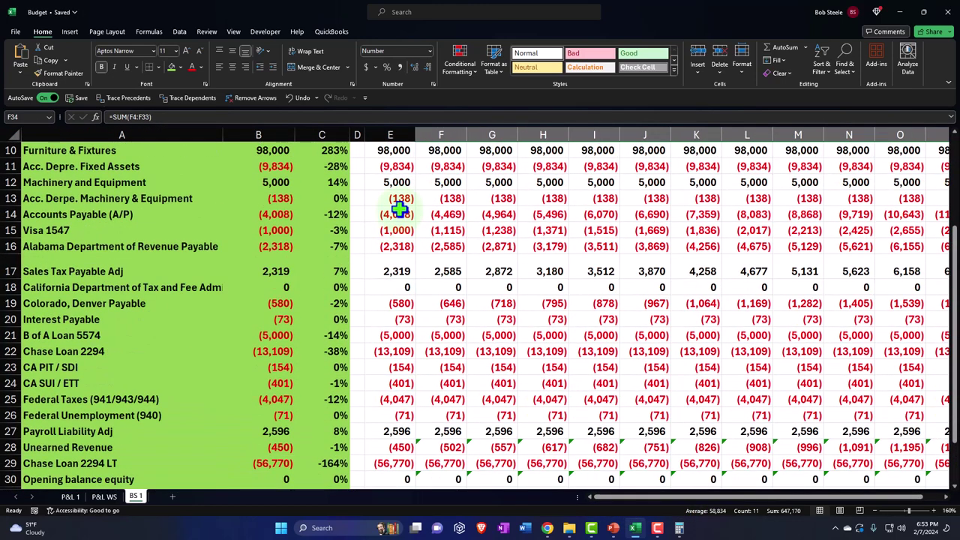
scroll(400, 210, "up", 3)
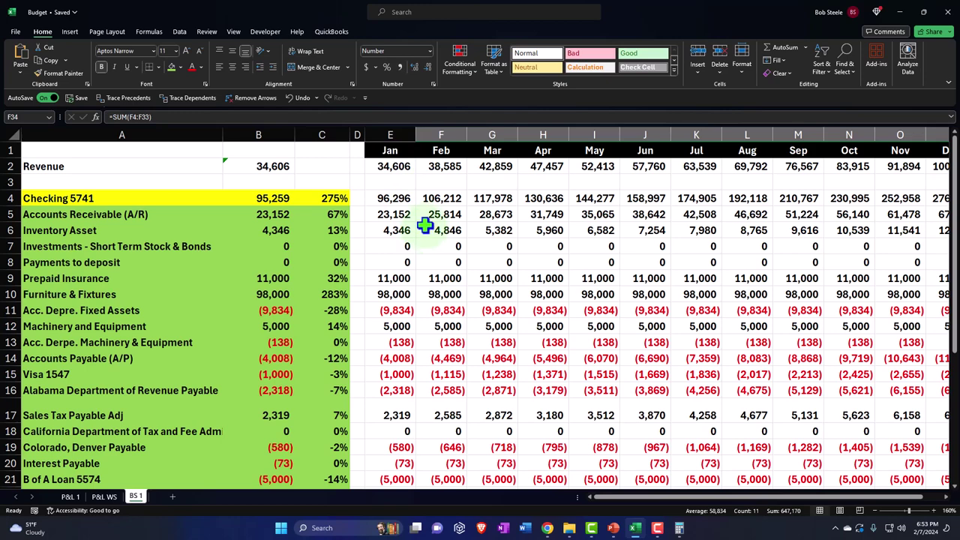
scroll(426, 227, "down", 7)
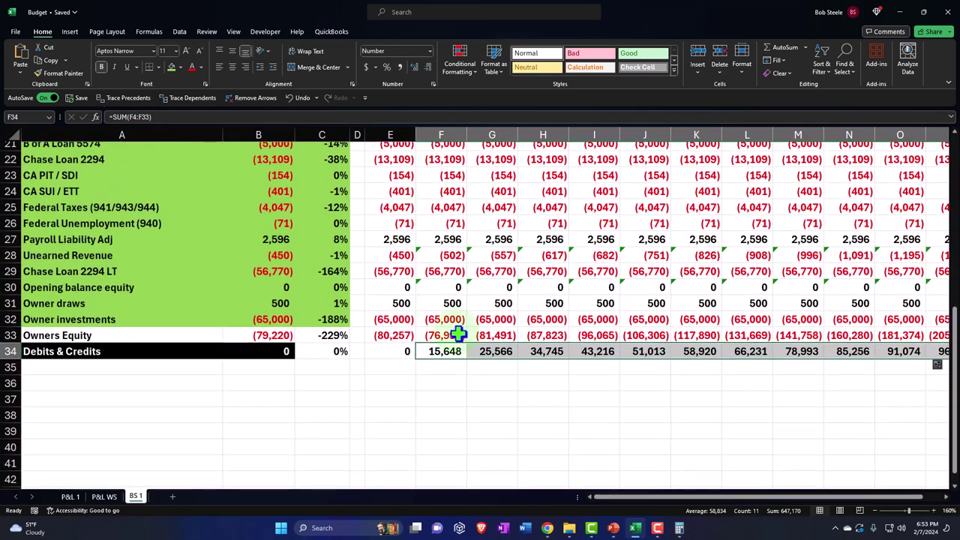
left_click(505, 335)
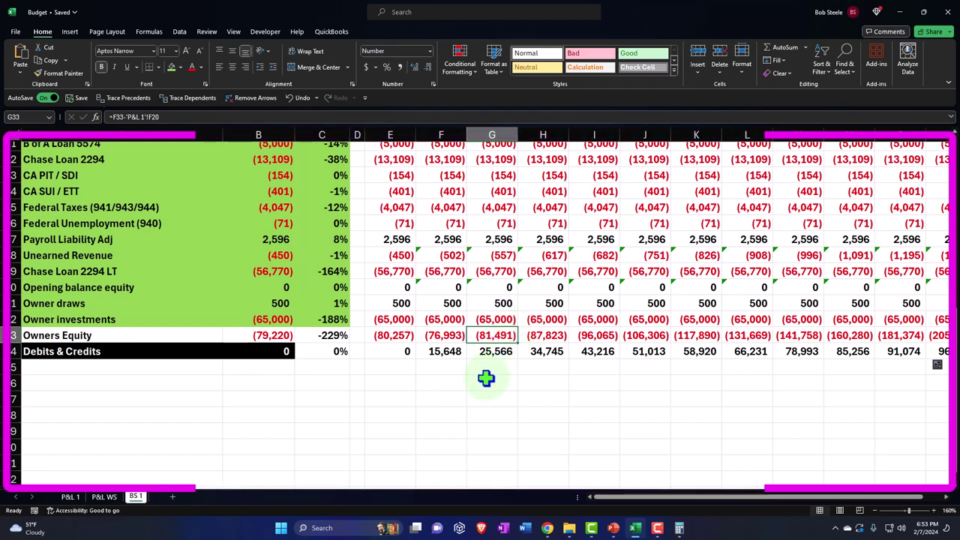
scroll(487, 377, "up", 5)
scroll(486, 379, "up", 2)
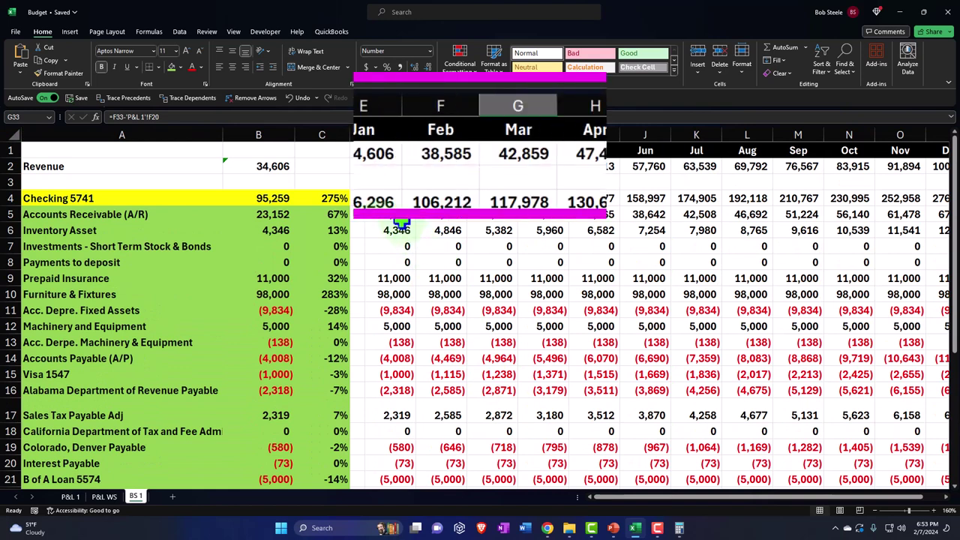
double_click(392, 198)
key("Escape")
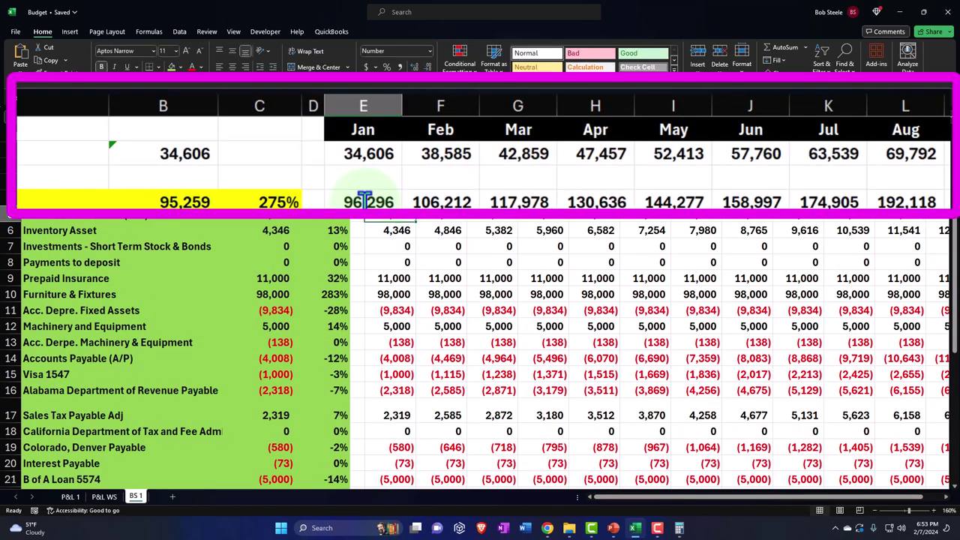
left_click_drag(409, 205, 784, 223)
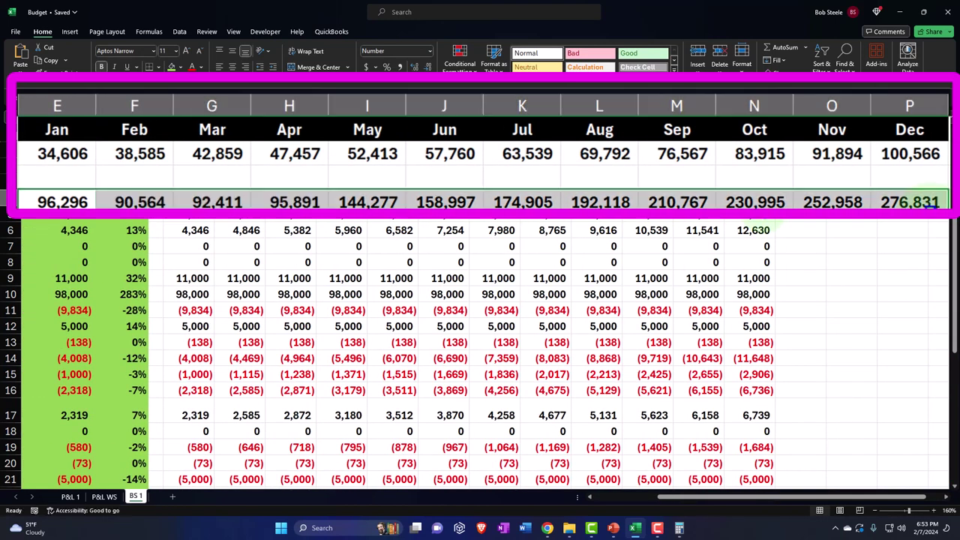
Step: Step through the monthly Checking 5741 balances in row 4 and review the Debits & Credits totals in row 34
left_click(82, 200)
key("Right")
key("Right")
key("Right")
key("Right")
key("Right")
key("Right")
key("Right")
key("Right")
key("Right")
key("Right")
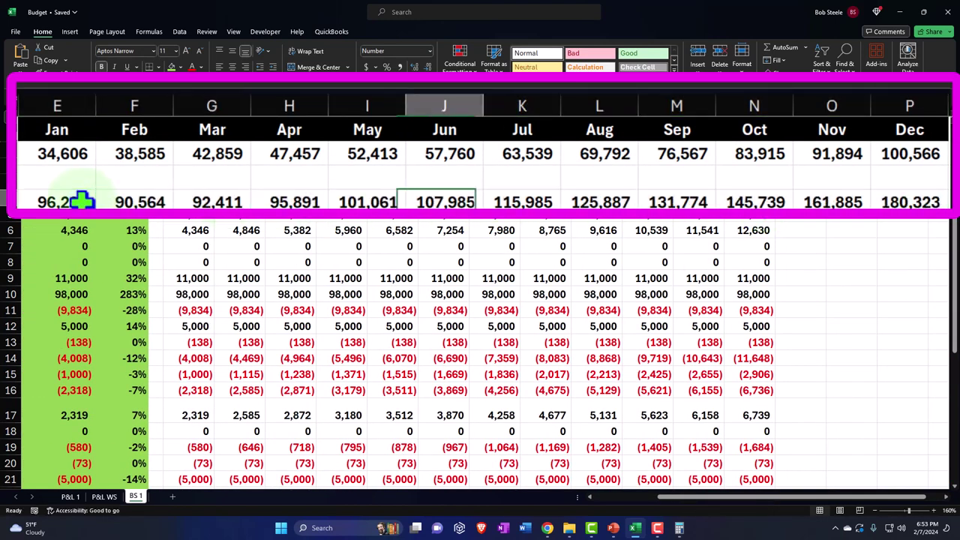
key("Right")
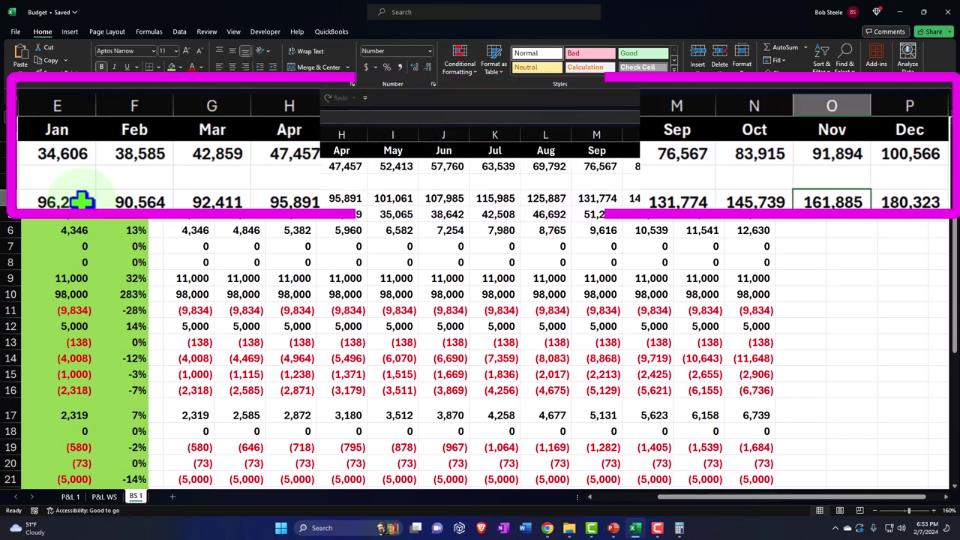
key("Home")
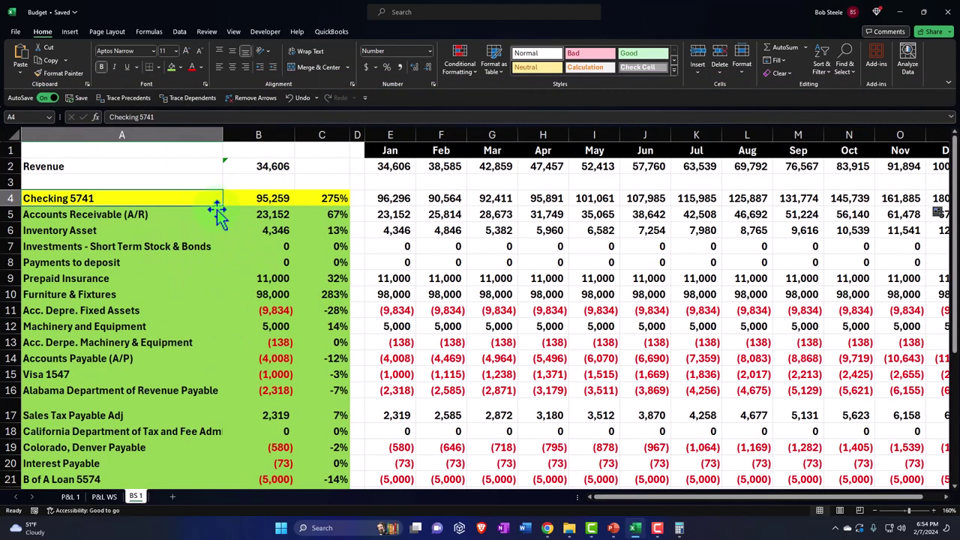
scroll(493, 276, "down", 3)
scroll(492, 281, "down", 2)
left_click(525, 349)
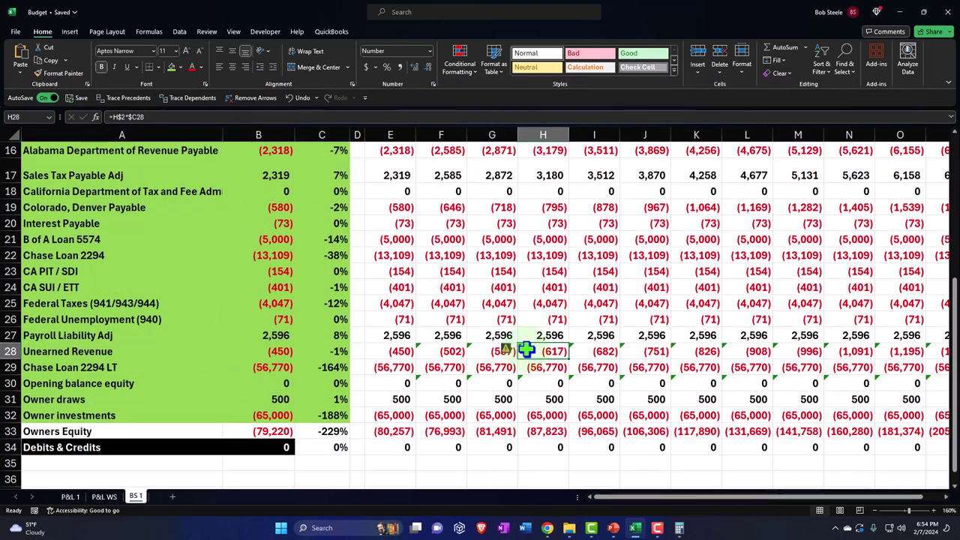
Step: Step across the Unearned Revenue row from April through December to review the monthly projections
key("Right")
key("Right")
key("Right")
key("Right")
key("Right")
key("Right")
key("Right")
key("Right")
key("Right")
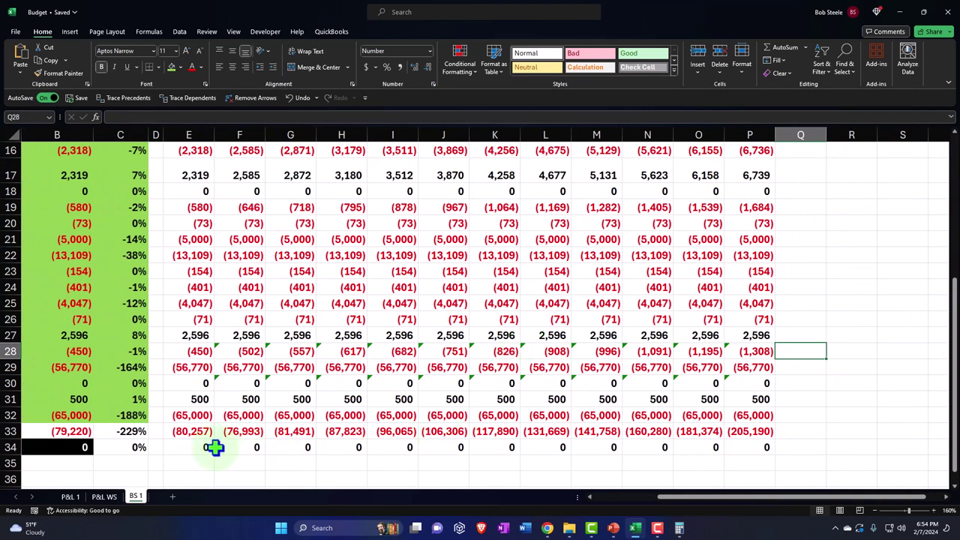
Step: Check the January Owners Equity formula in E33 against net income on the P&L 1 sheet, and examine the equity cells E31:E33
left_click(190, 430)
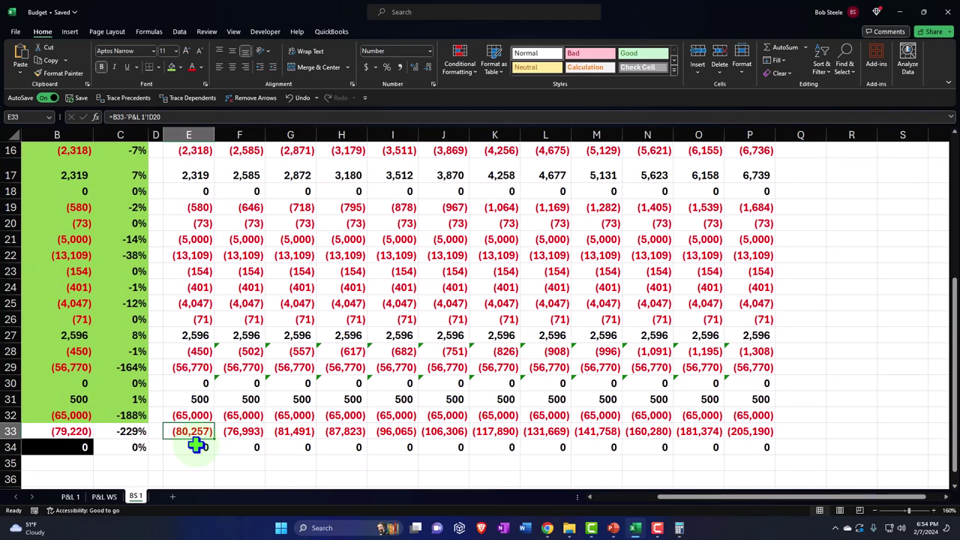
left_click(71, 497)
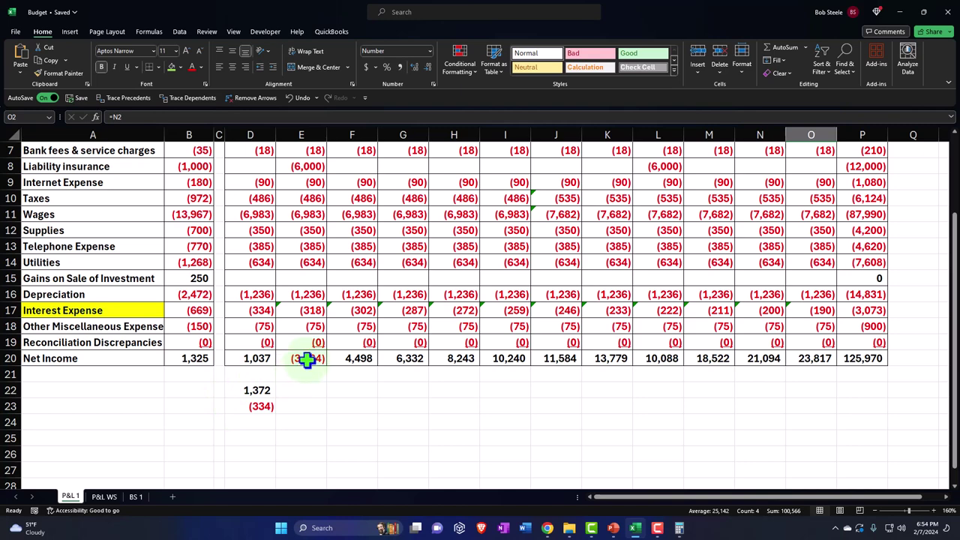
left_click(136, 497)
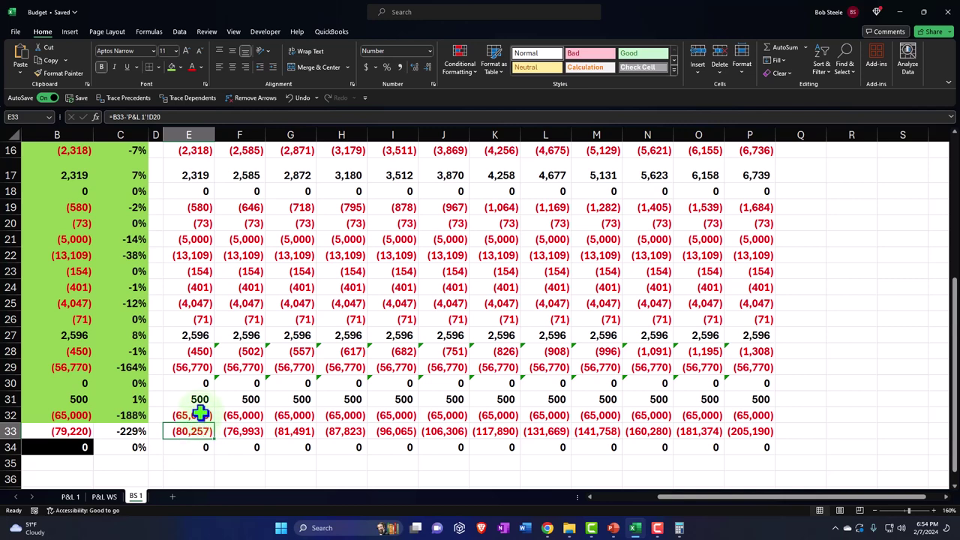
left_click_drag(197, 398, 195, 430)
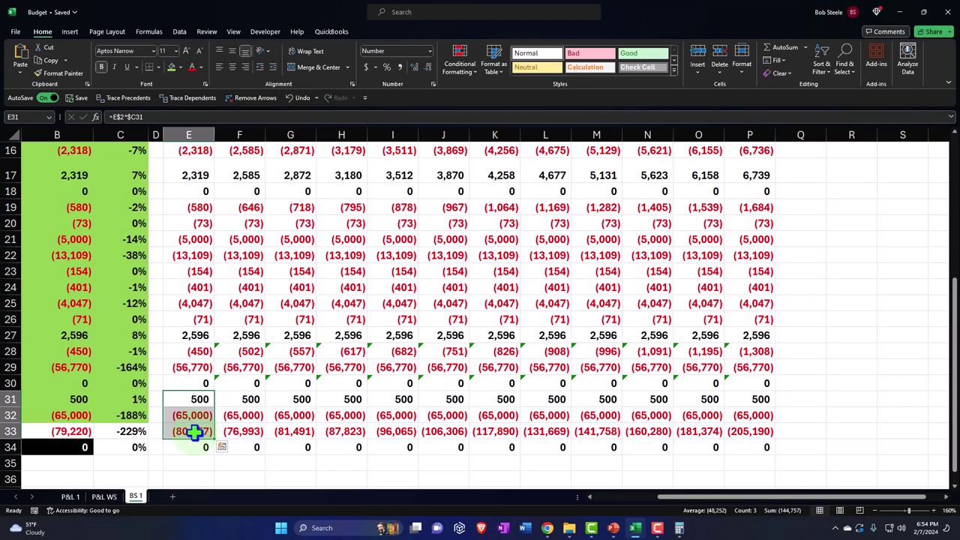
Step: Examine the January and February Checking 5741 balances alongside January revenue in E2 and January Owners Equity in E33
scroll(194, 431, "up", 5)
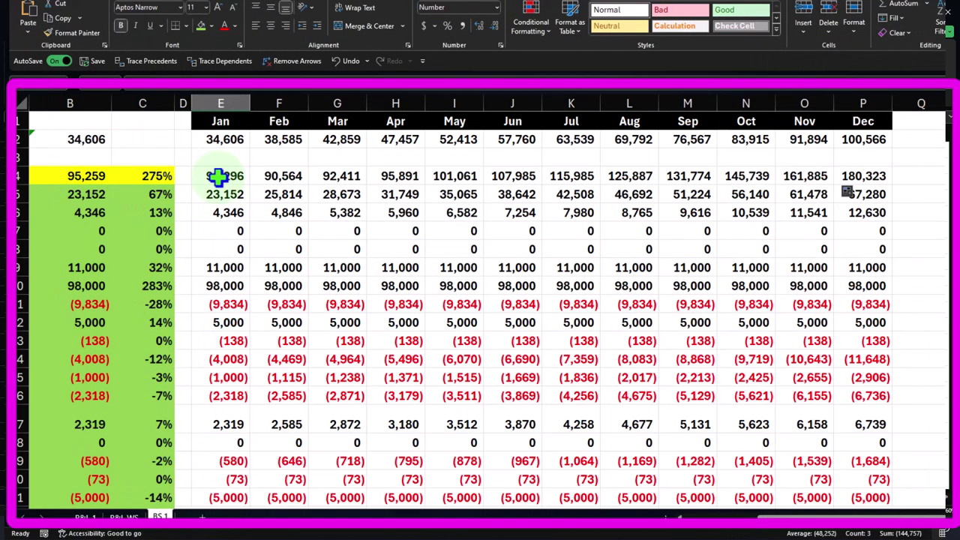
left_click(217, 177)
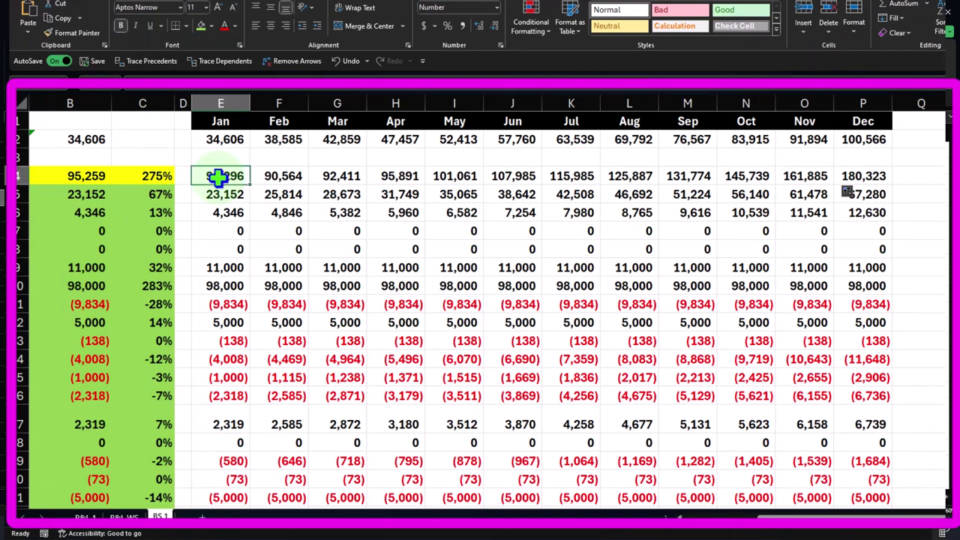
left_click_drag(217, 177, 253, 176)
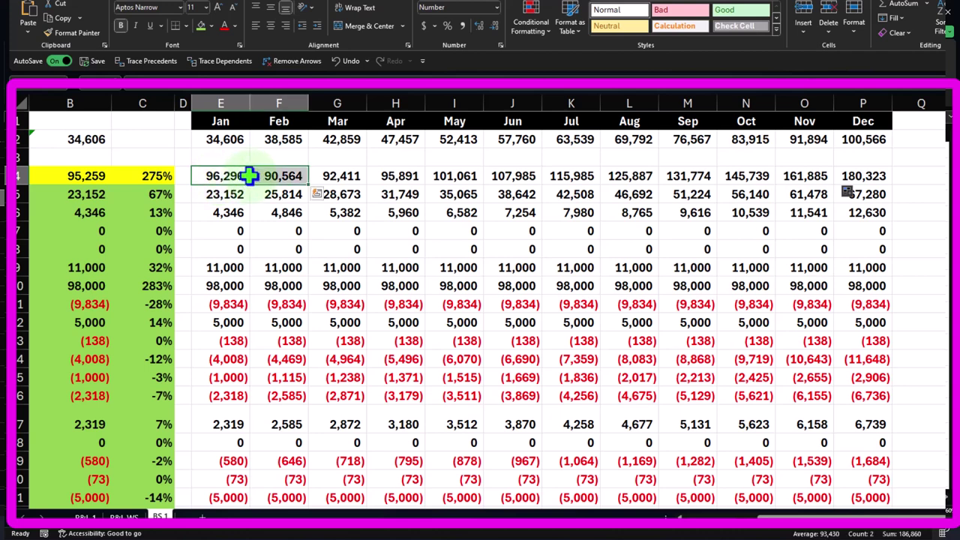
left_click_drag(792, 518, 731, 530)
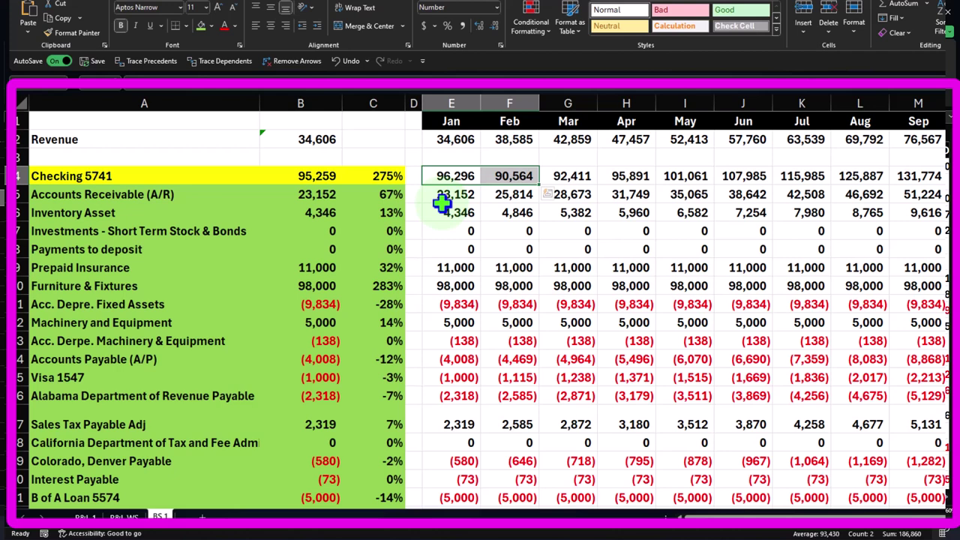
left_click(464, 142)
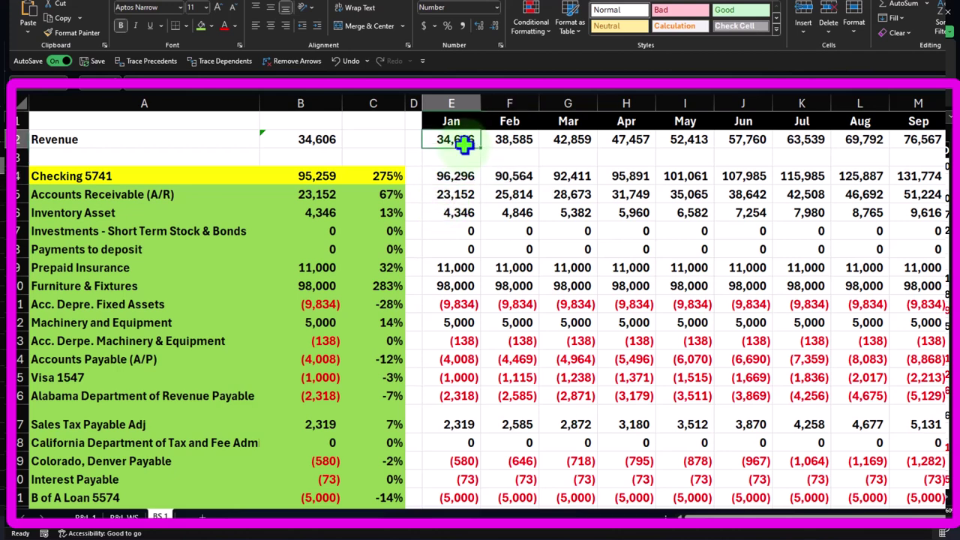
left_click(457, 177)
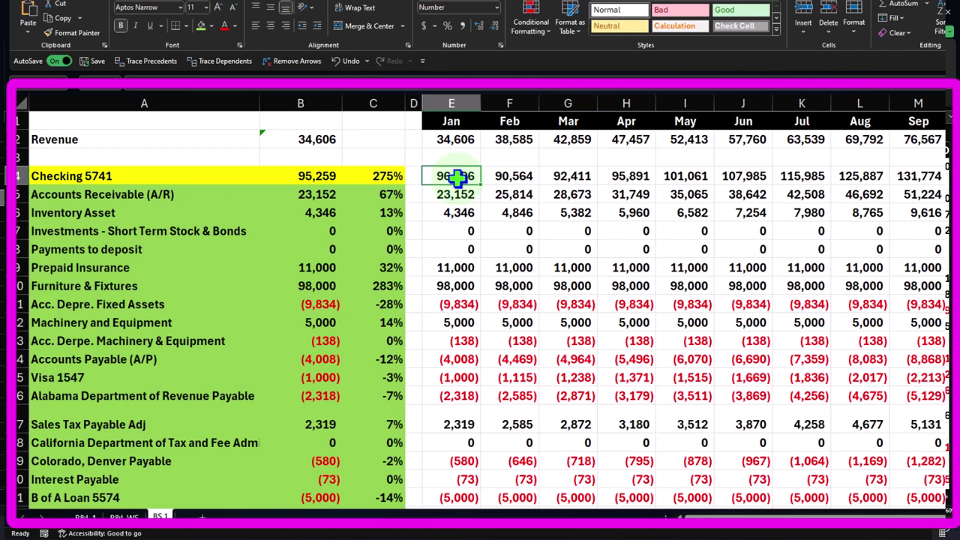
scroll(458, 177, "down", 6)
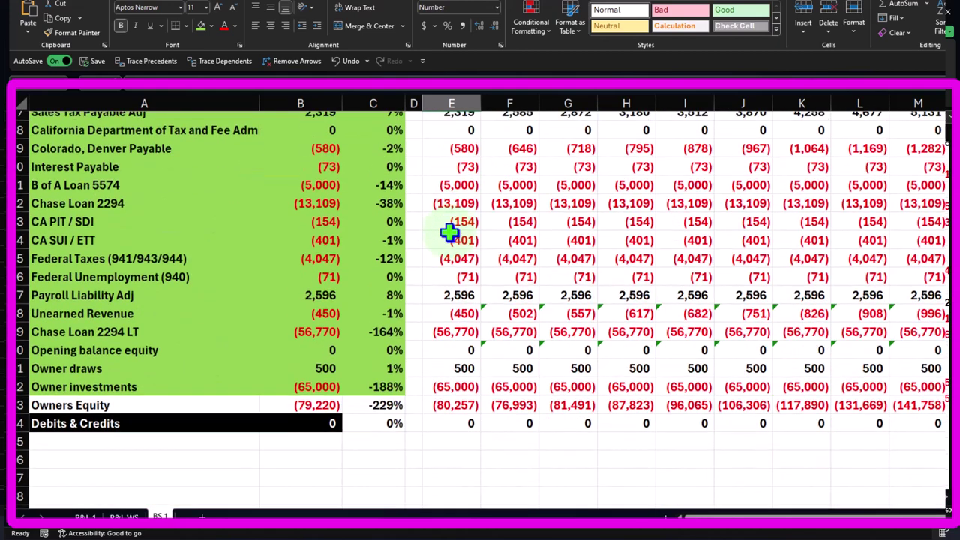
left_click(455, 394)
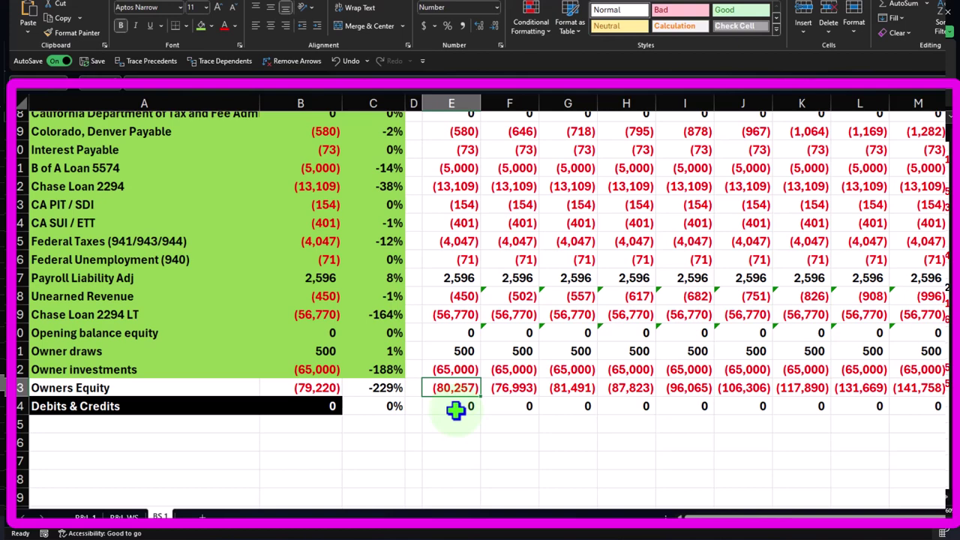
scroll(456, 409, "up", 6)
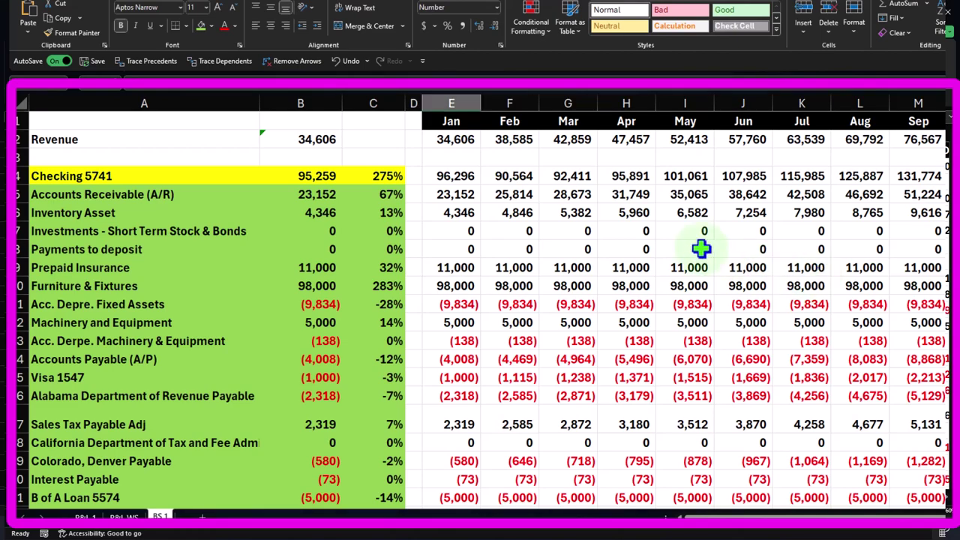
Step: Apply all borders to the monthly balance sheet projections in E4:P34
left_click_drag(451, 180, 852, 449)
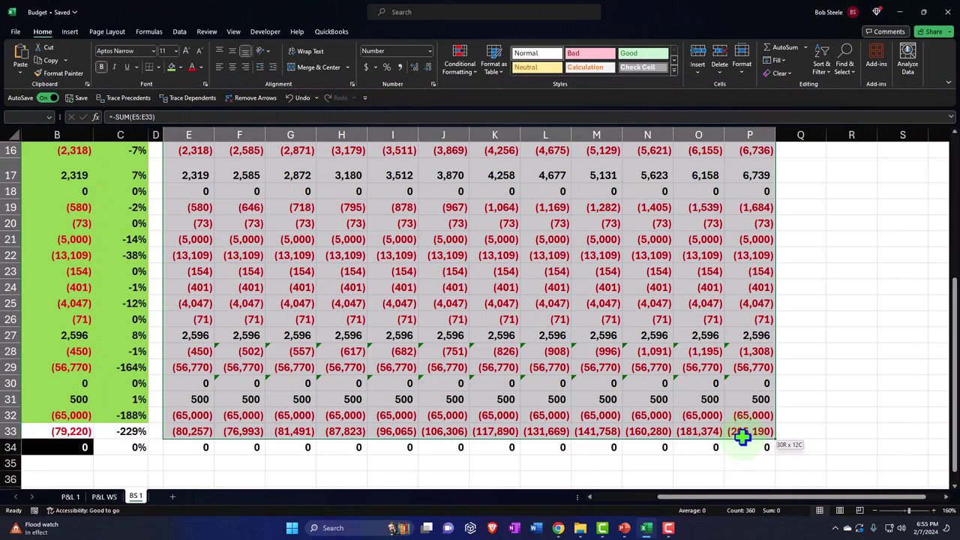
left_click_drag(743, 437, 741, 448)
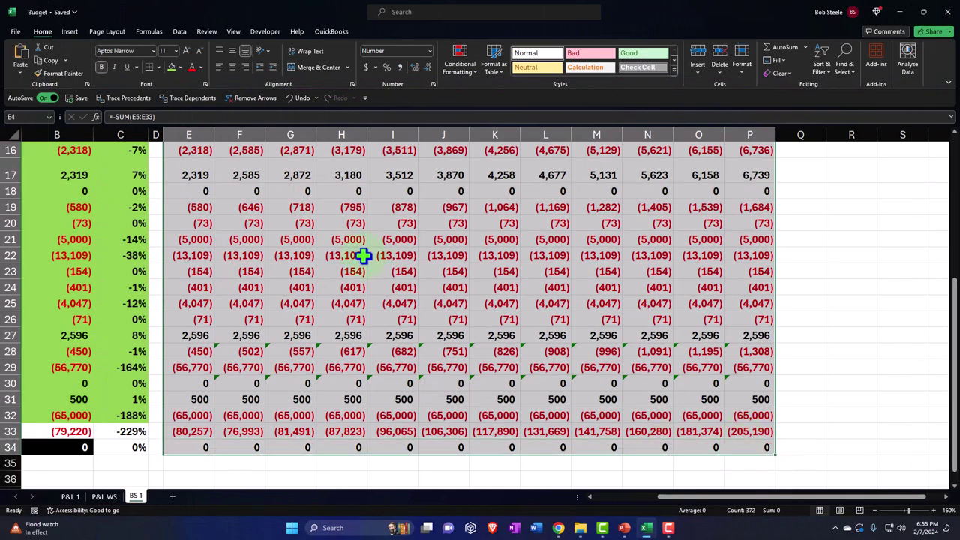
left_click(158, 66)
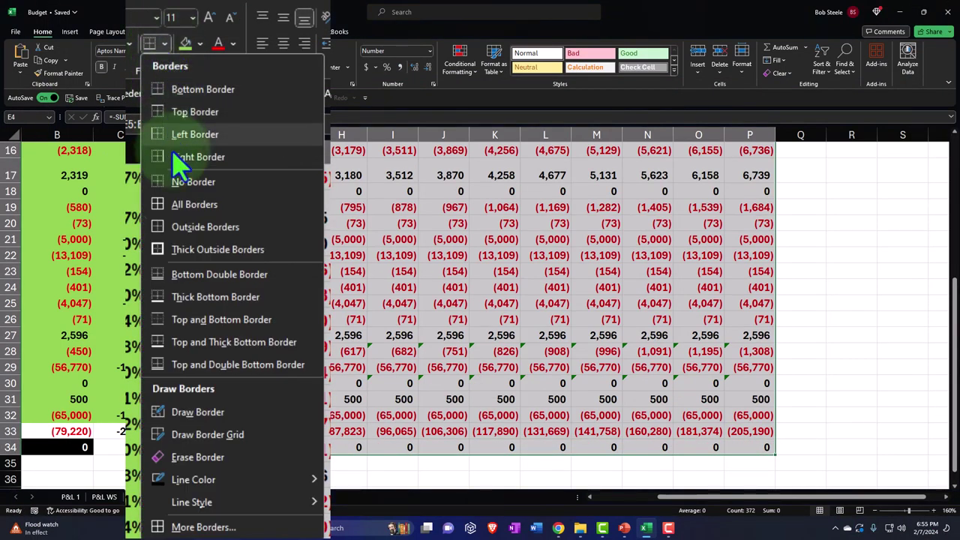
left_click(183, 204)
scroll(255, 225, "up", 5)
left_click(304, 358)
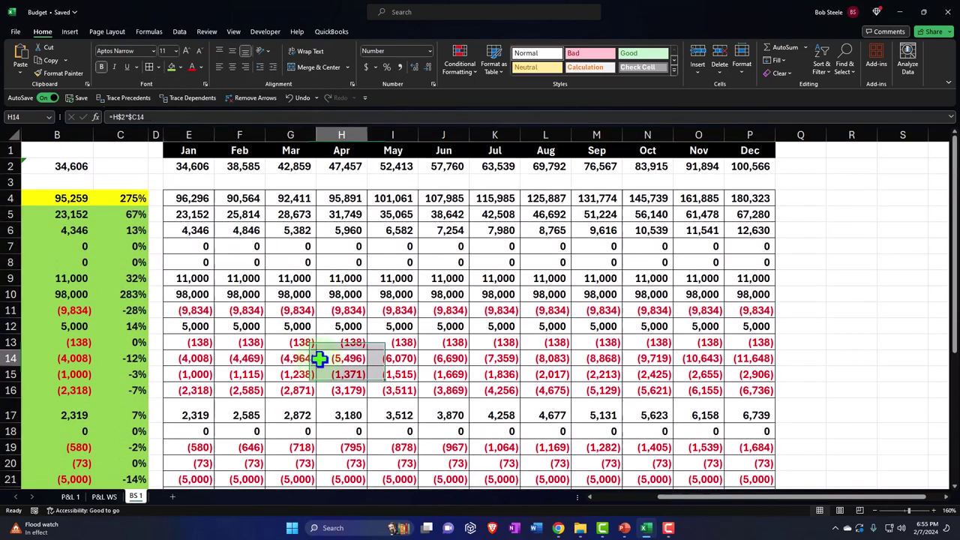
Step: Apply all borders to the monthly revenue cells E2:P2, the Revenue label and amount in A2:B2, and the account table A4:C34
left_click_drag(197, 166, 750, 167)
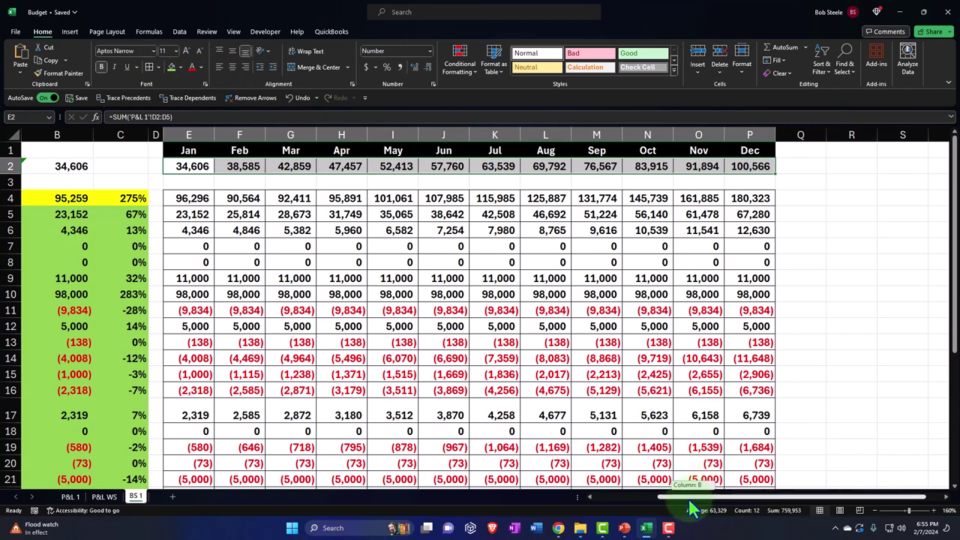
scroll(695, 495, "left", 3)
left_click_drag(34, 166, 294, 165)
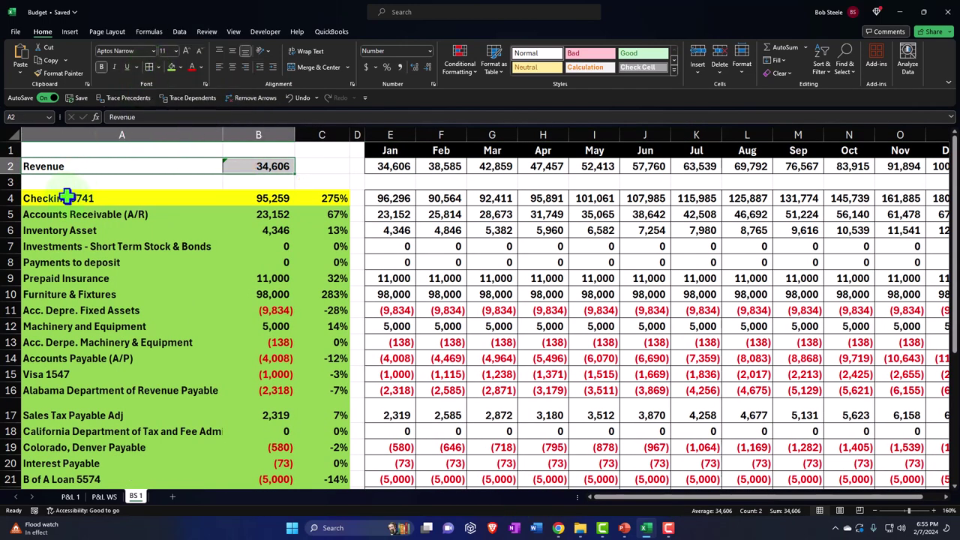
left_click_drag(69, 197, 313, 458)
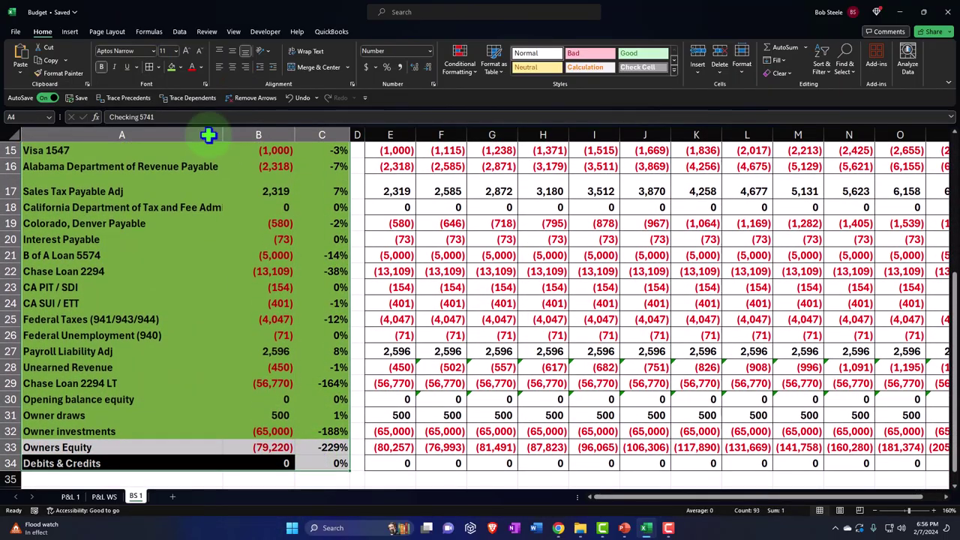
left_click(436, 268)
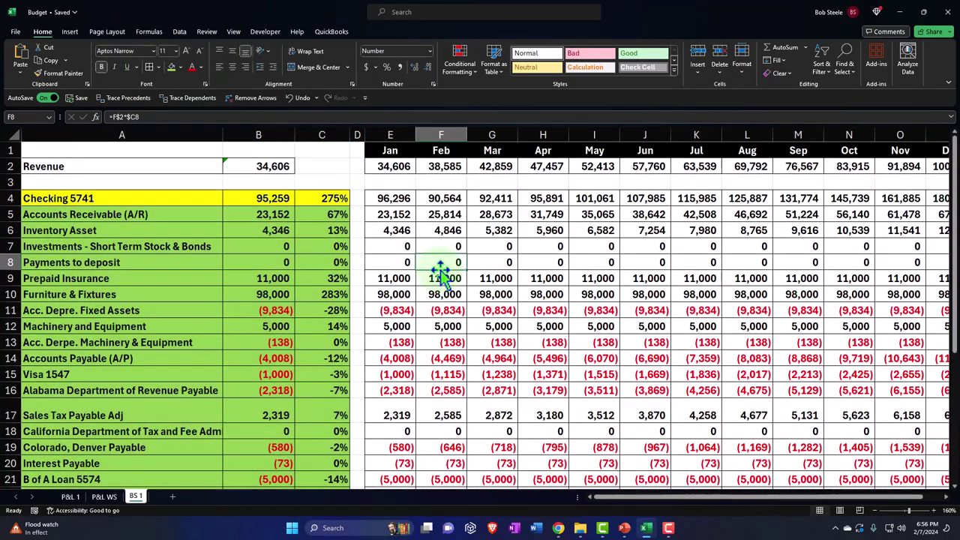
scroll(439, 270, "down", 4)
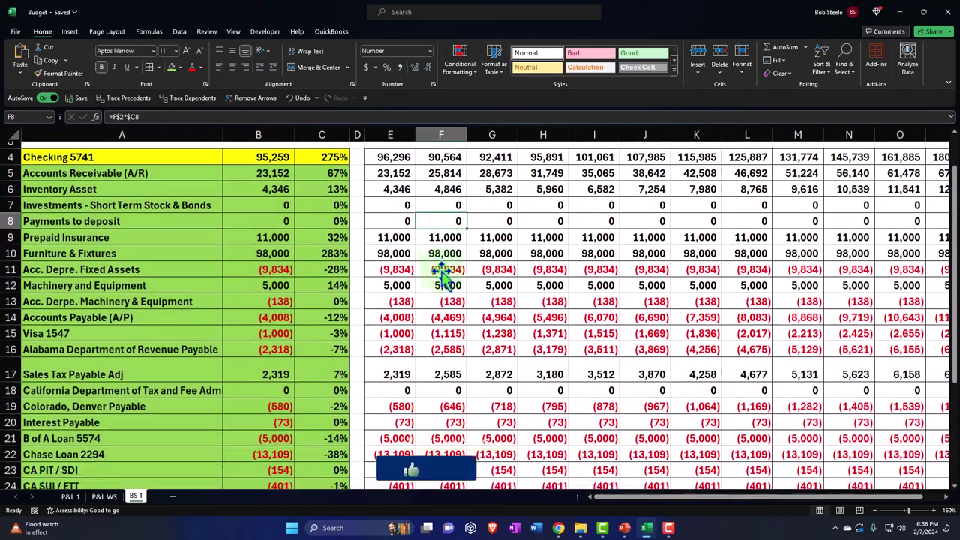
scroll(444, 274, "down", 2)
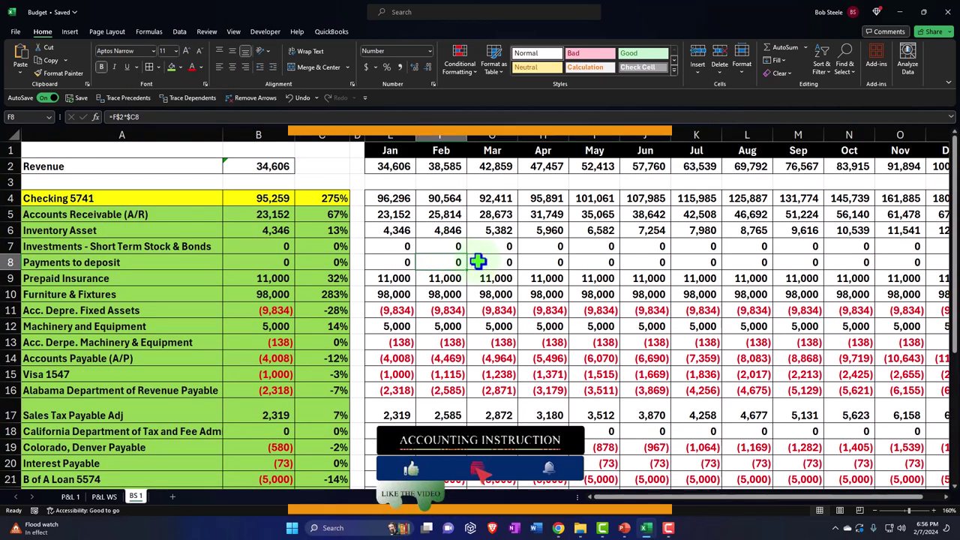
left_click(366, 242)
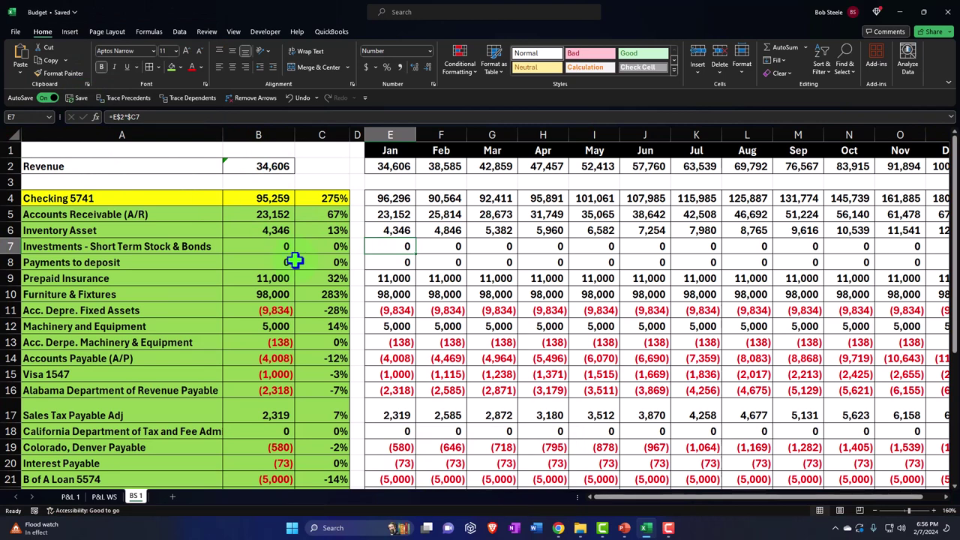
Step: Switch to QuickBooks Online in Chrome and open the Budgeting tool for Get Great Guitars 2024
mouse_move(558, 528)
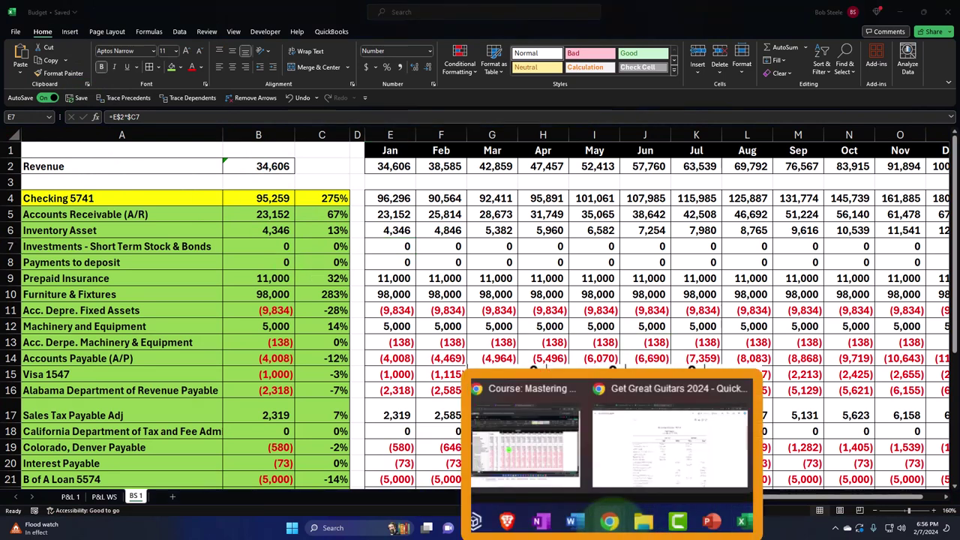
left_click(577, 458)
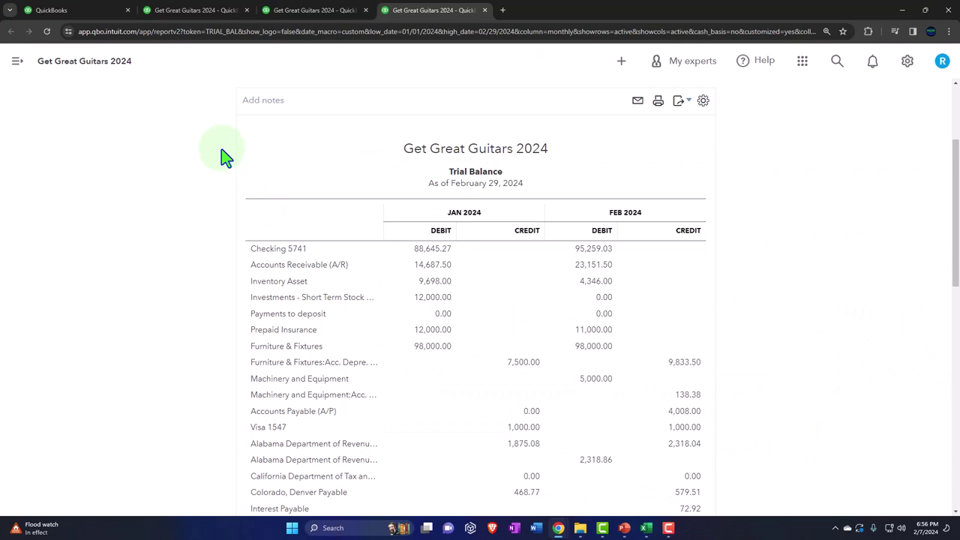
left_click(85, 15)
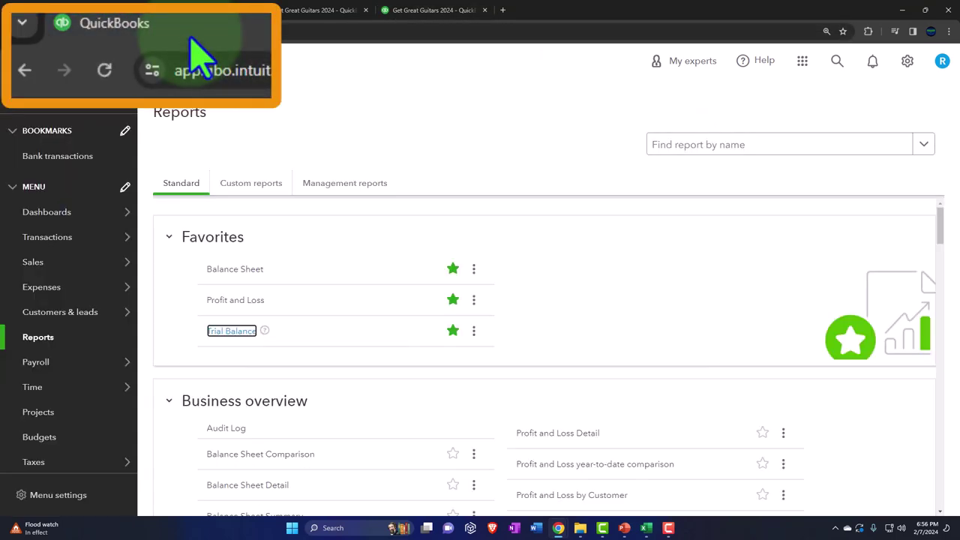
left_click(907, 61)
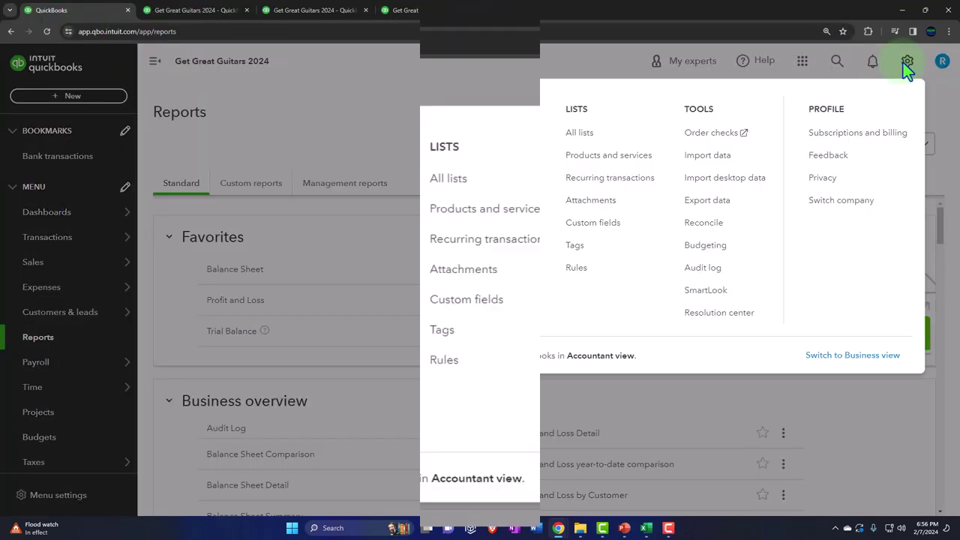
left_click(706, 245)
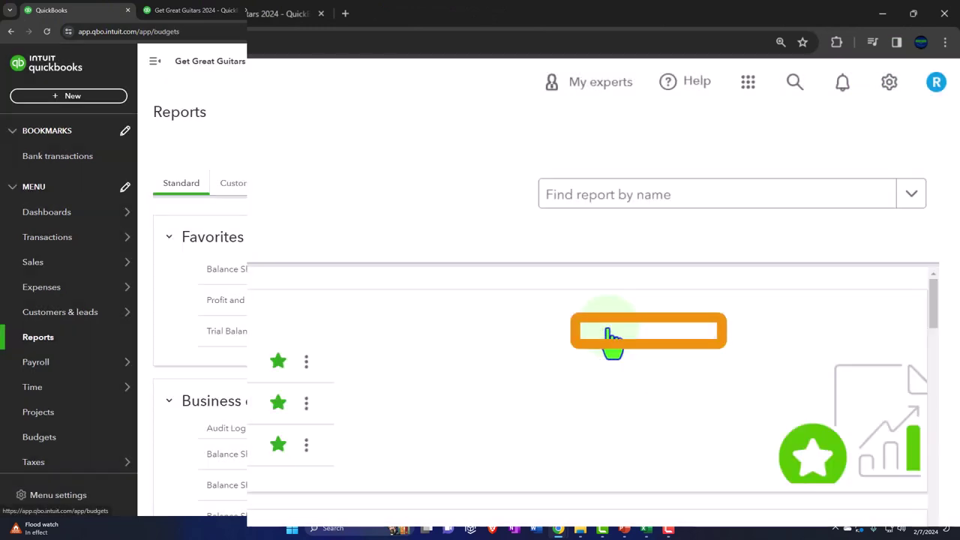